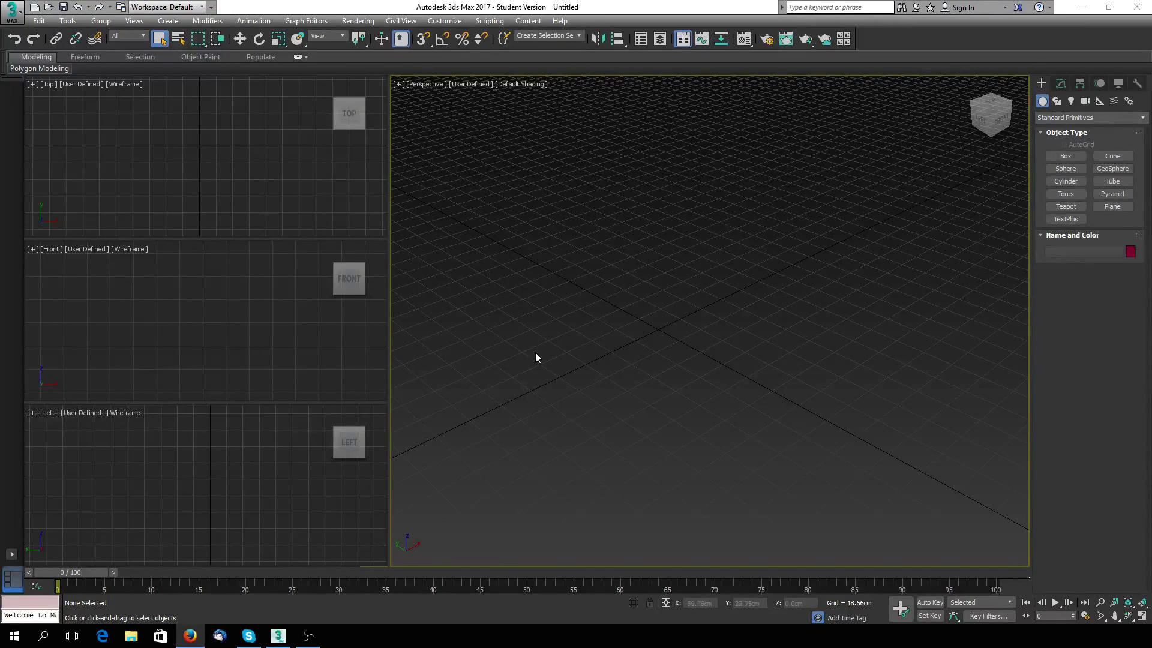
{"action": "scroll", "coordinate": [652, 304], "scroll_direction": "down", "scroll_amount": 5}
{"action": "scroll", "coordinate": [653, 307], "scroll_direction": "up", "scroll_amount": 5}
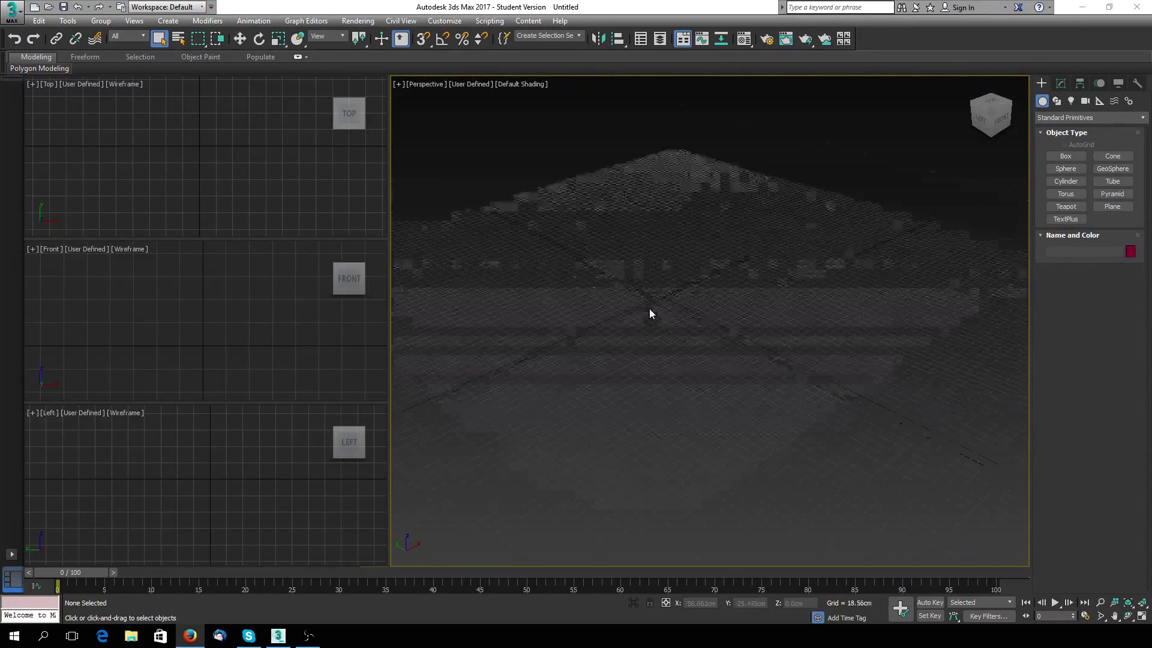
{"action": "middle_click_drag", "start_coordinate": [666, 315], "coordinate": [684, 296]}
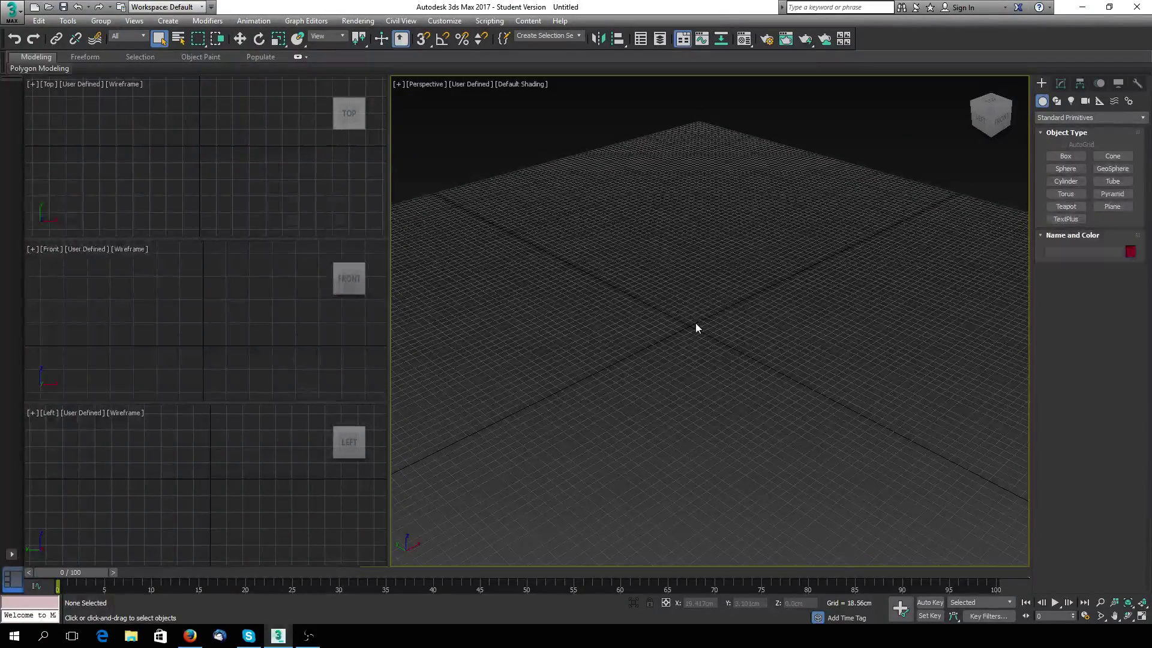
{"action": "scroll", "coordinate": [692, 332], "scroll_direction": "up", "scroll_amount": 3}
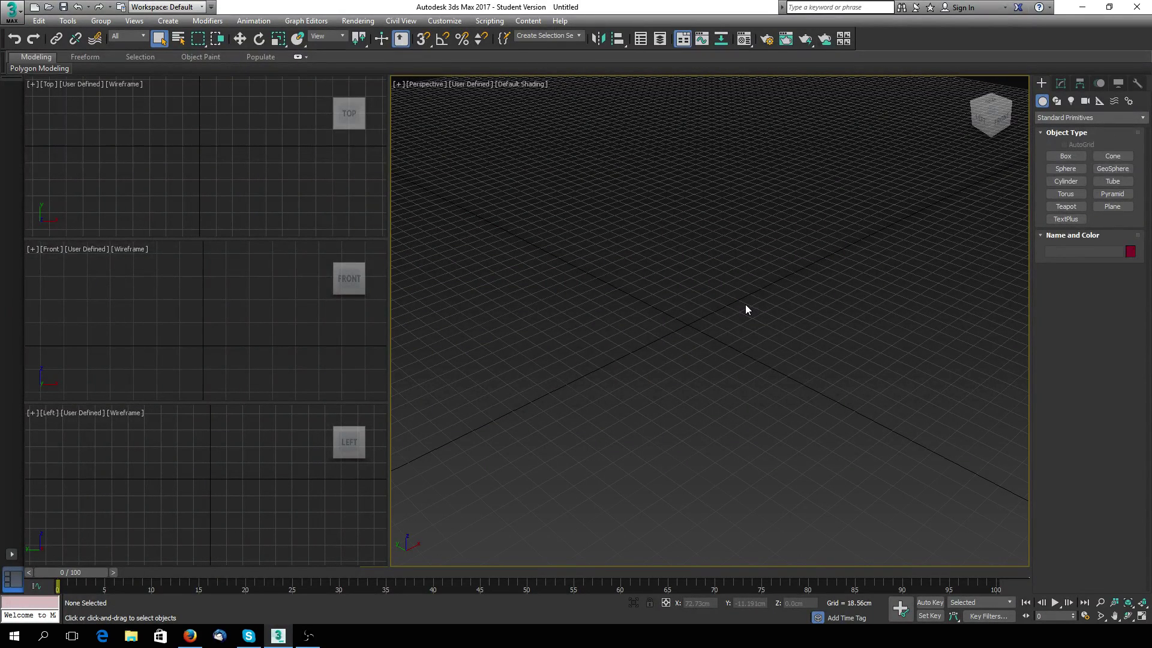
{"action": "scroll", "coordinate": [692, 367], "scroll_direction": "up", "scroll_amount": 3}
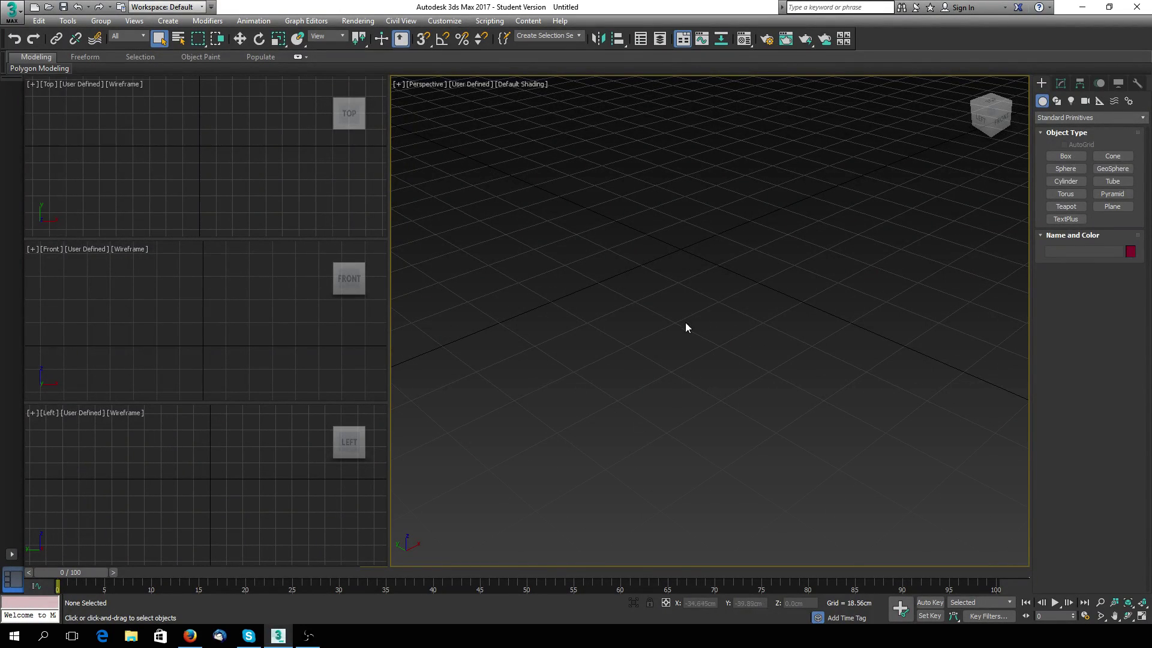
{"action": "middle_click_drag", "start_coordinate": [674, 297], "coordinate": [722, 384]}
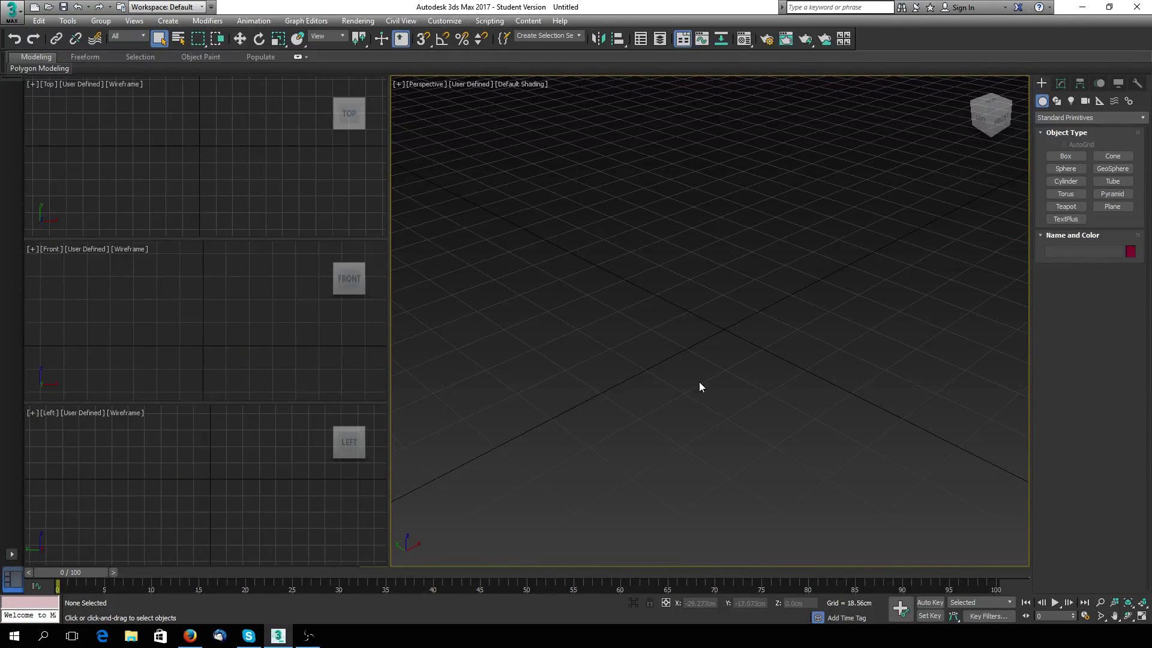
{"action": "scroll", "coordinate": [693, 383], "scroll_direction": "down", "scroll_amount": 3}
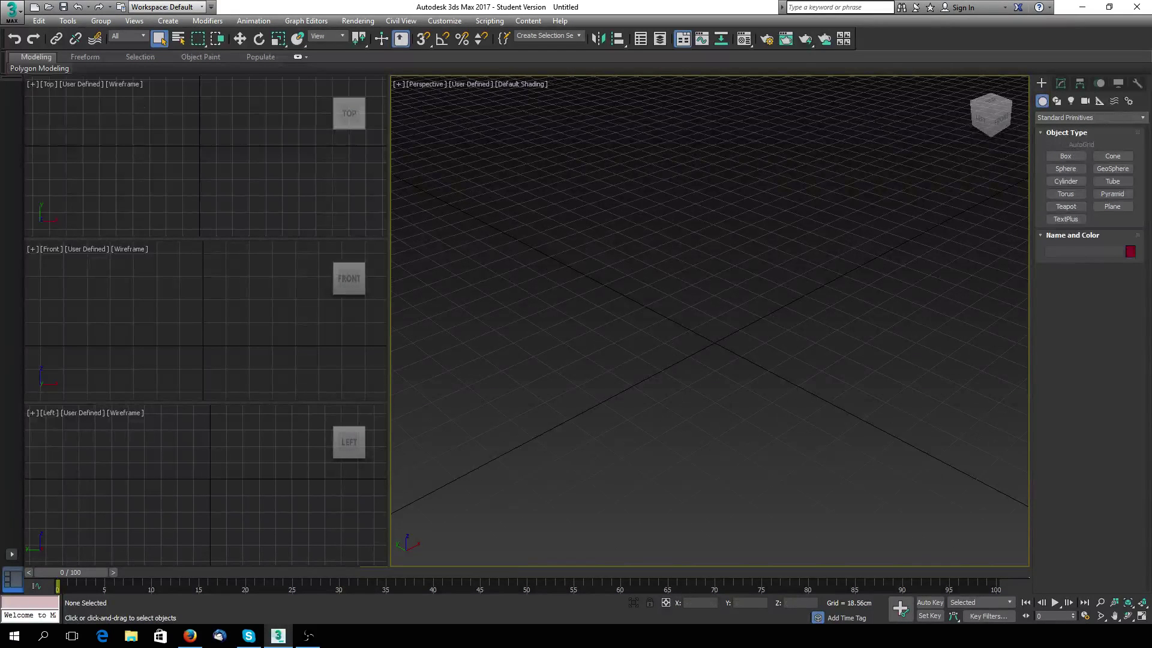
Step: Reset the scene to the startup defaults and confirm the reset
{"action": "left_click", "coordinate": [14, 12]}
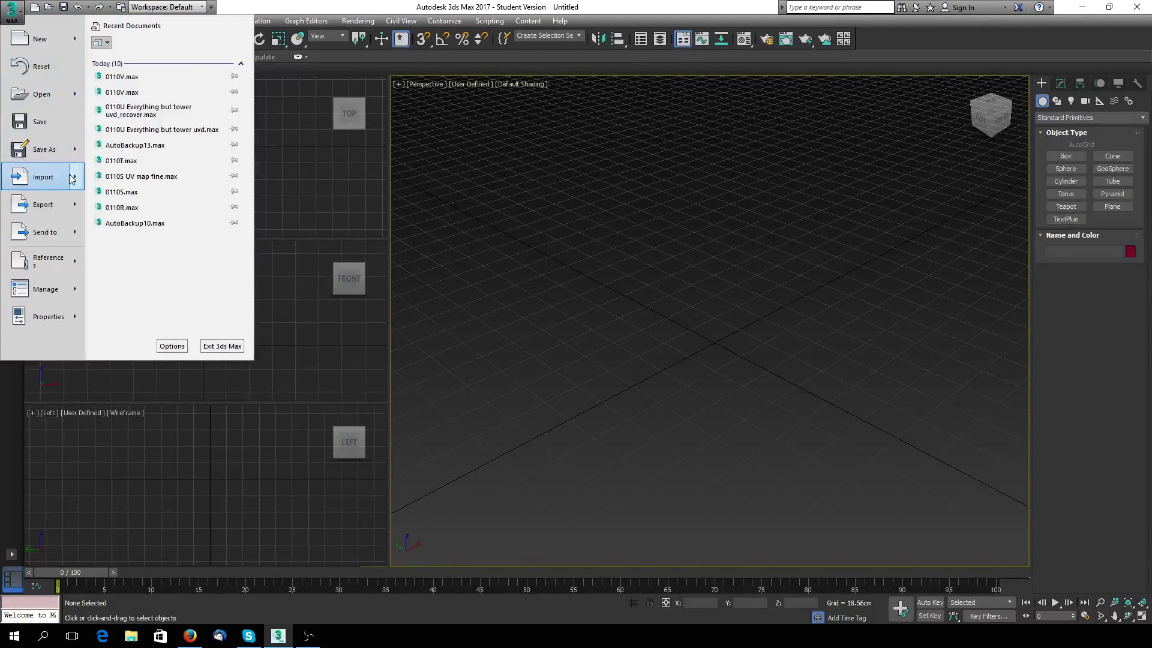
{"action": "mouse_move", "coordinate": [59, 175]}
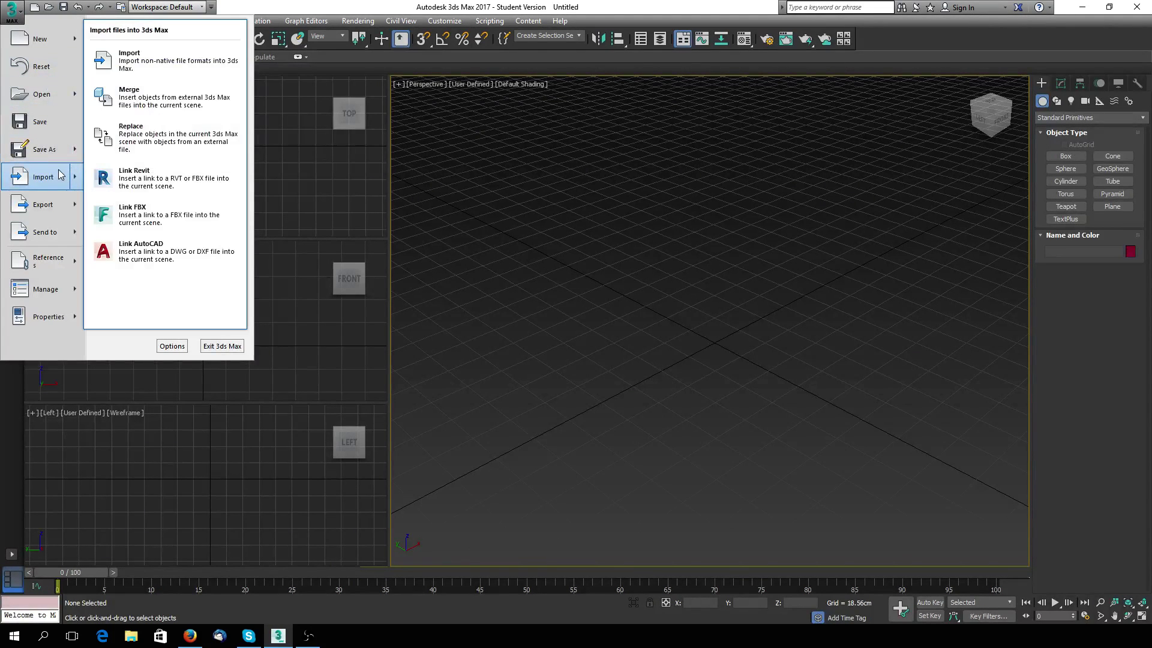
{"action": "left_click", "coordinate": [48, 69]}
{"action": "left_click", "coordinate": [558, 339]}
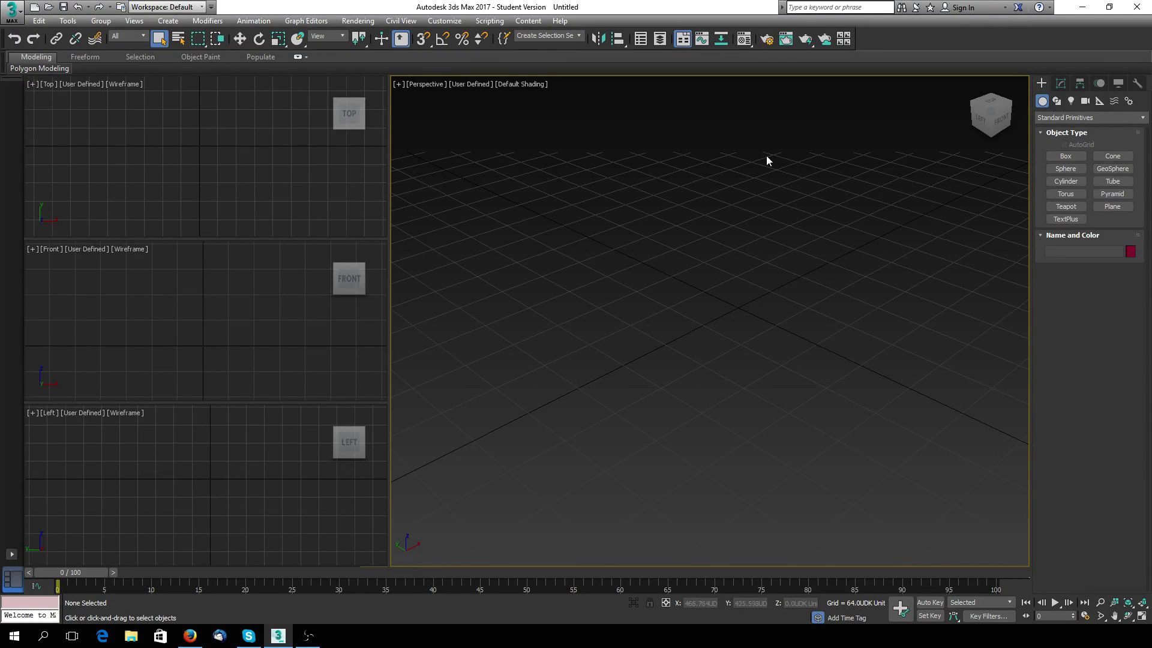
Step: Enable Viewport Clipping in the perspective view and move its two clipping markers outward to opposite ends of the range
{"action": "left_click", "coordinate": [467, 87]}
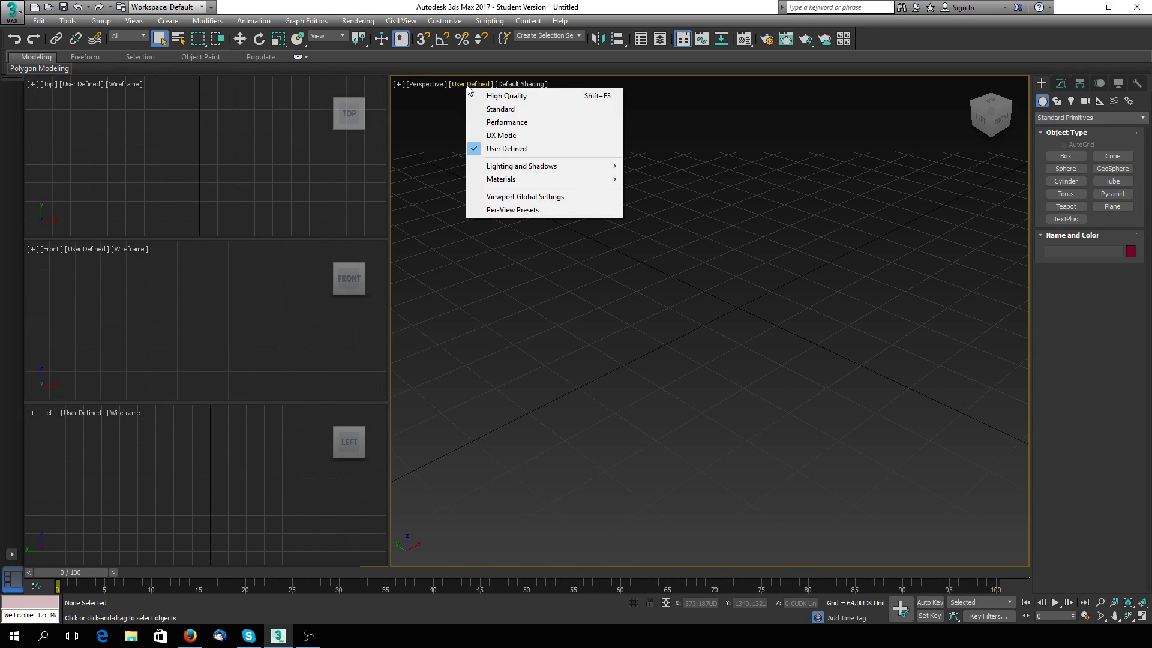
{"action": "left_click", "coordinate": [523, 85]}
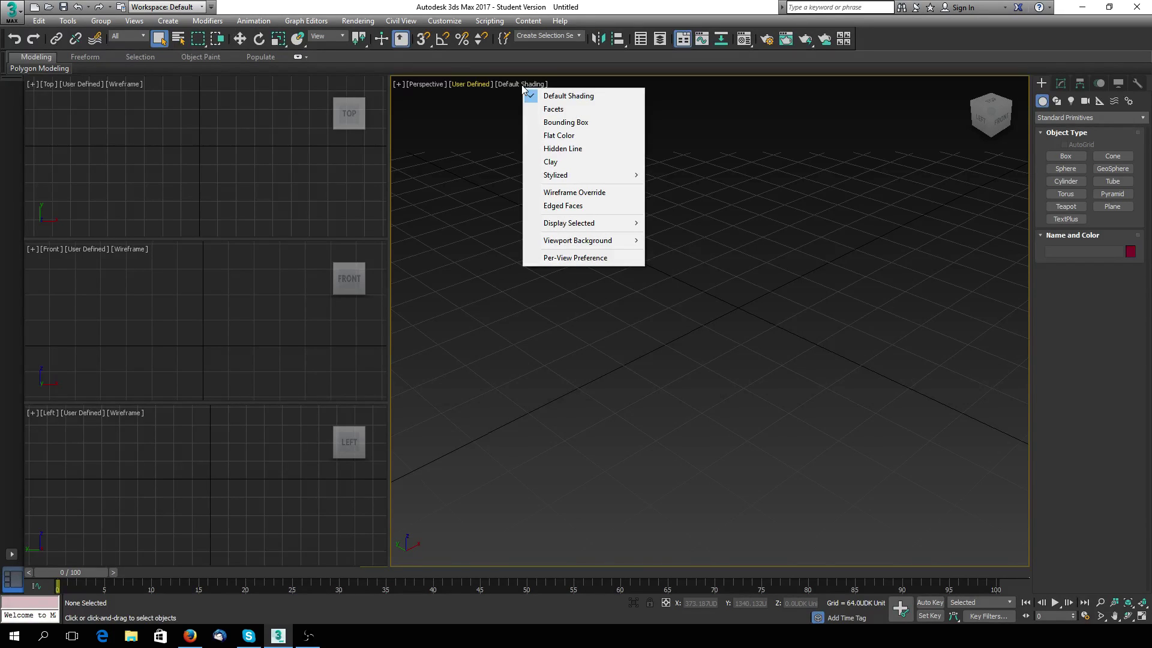
{"action": "left_click", "coordinate": [432, 84]}
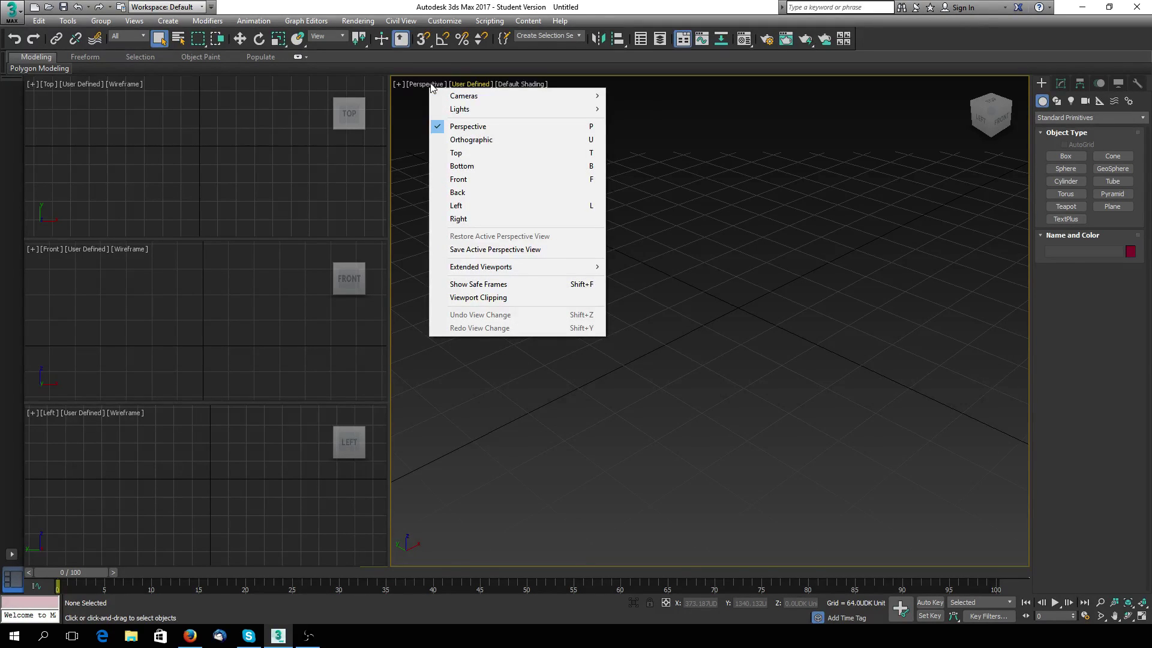
{"action": "left_click", "coordinate": [501, 301]}
{"action": "mouse_move", "coordinate": [1021, 126]}
{"action": "left_mouse_down"}
{"action": "mouse_move", "coordinate": [1014, 45]}
{"action": "mouse_move", "coordinate": [1001, 28]}
{"action": "mouse_move", "coordinate": [995, 48]}
{"action": "left_mouse_up"}
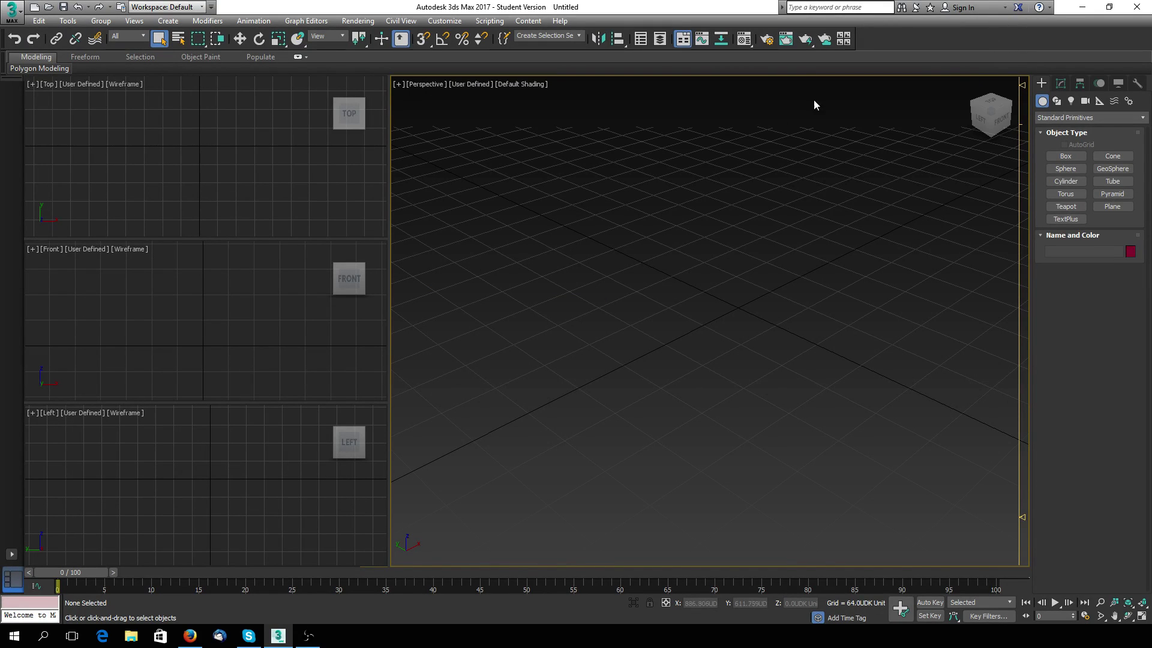
{"action": "mouse_move", "coordinate": [1022, 517]}
{"action": "left_mouse_down"}
{"action": "mouse_move", "coordinate": [1022, 555]}
{"action": "mouse_move", "coordinate": [1012, 537]}
{"action": "left_mouse_up"}
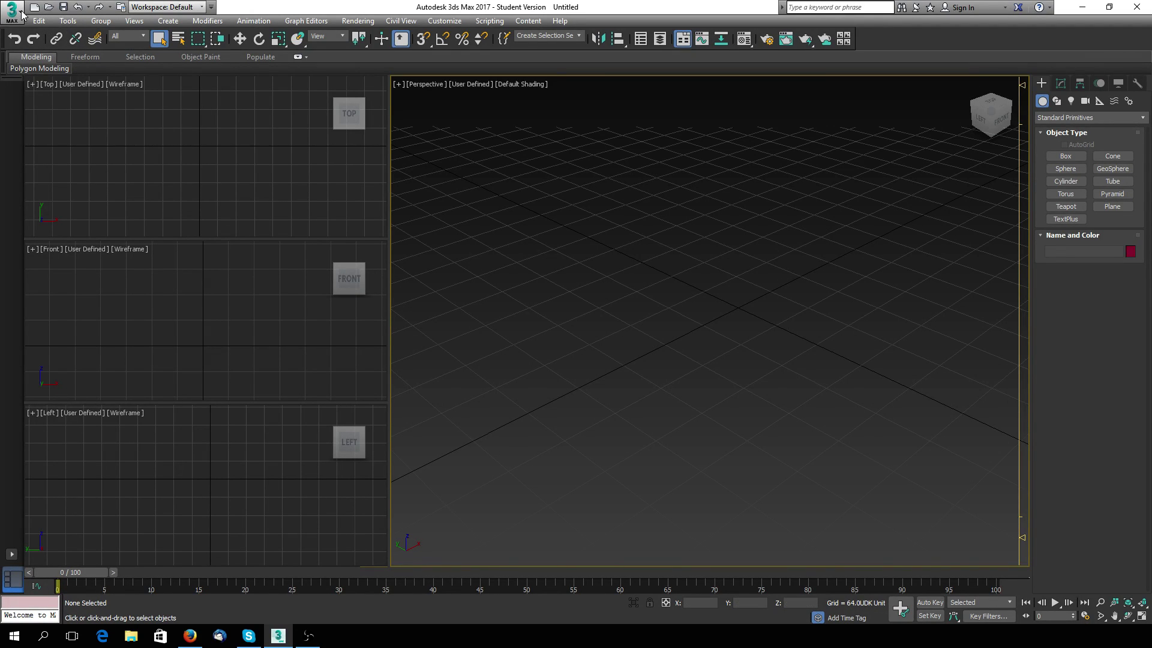
Step: Examine the Metric and Custom display unit options and the system unit scale in Units Setup, then leave without applying changes
{"action": "left_click", "coordinate": [495, 26]}
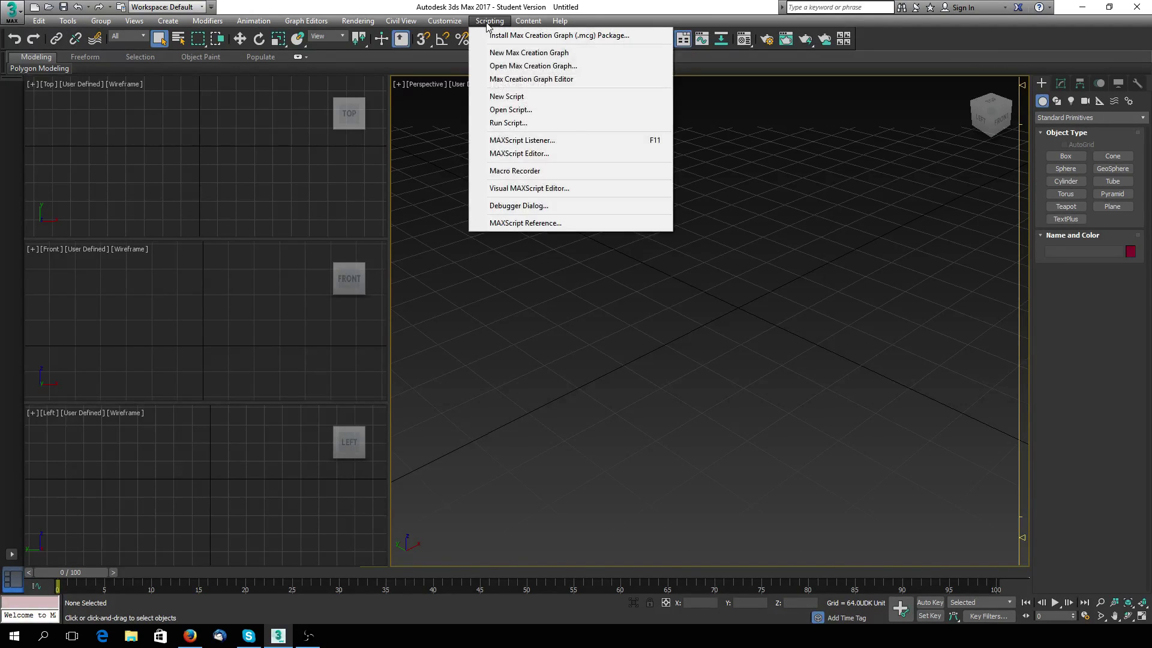
{"action": "mouse_move", "coordinate": [444, 26]}
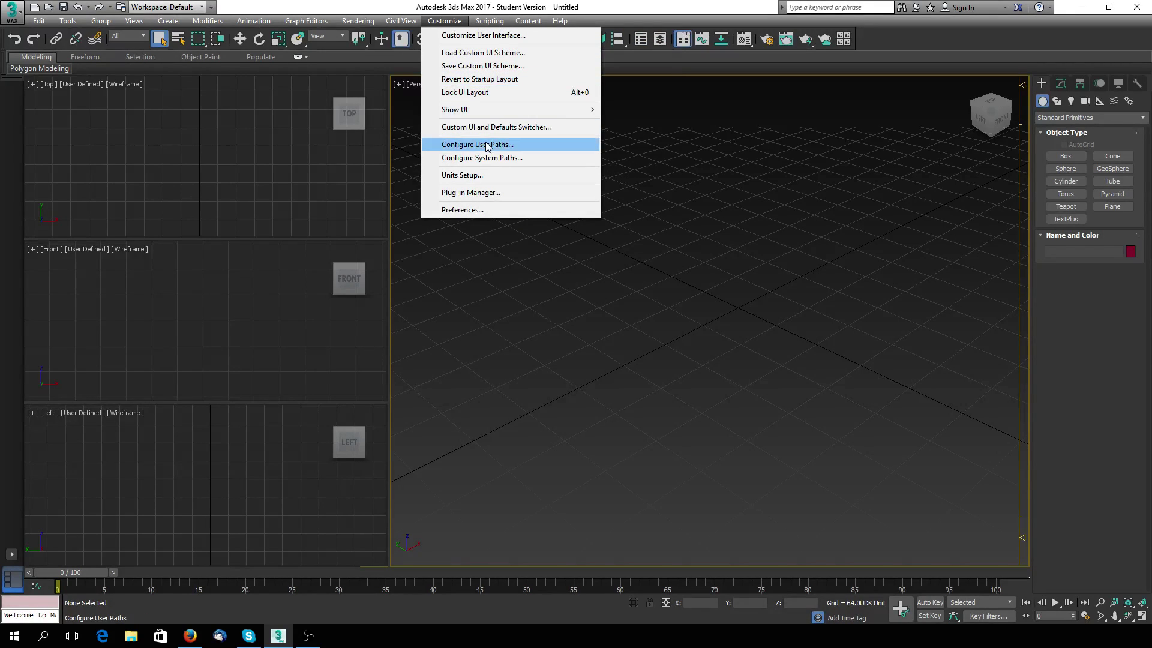
{"action": "left_click", "coordinate": [479, 175]}
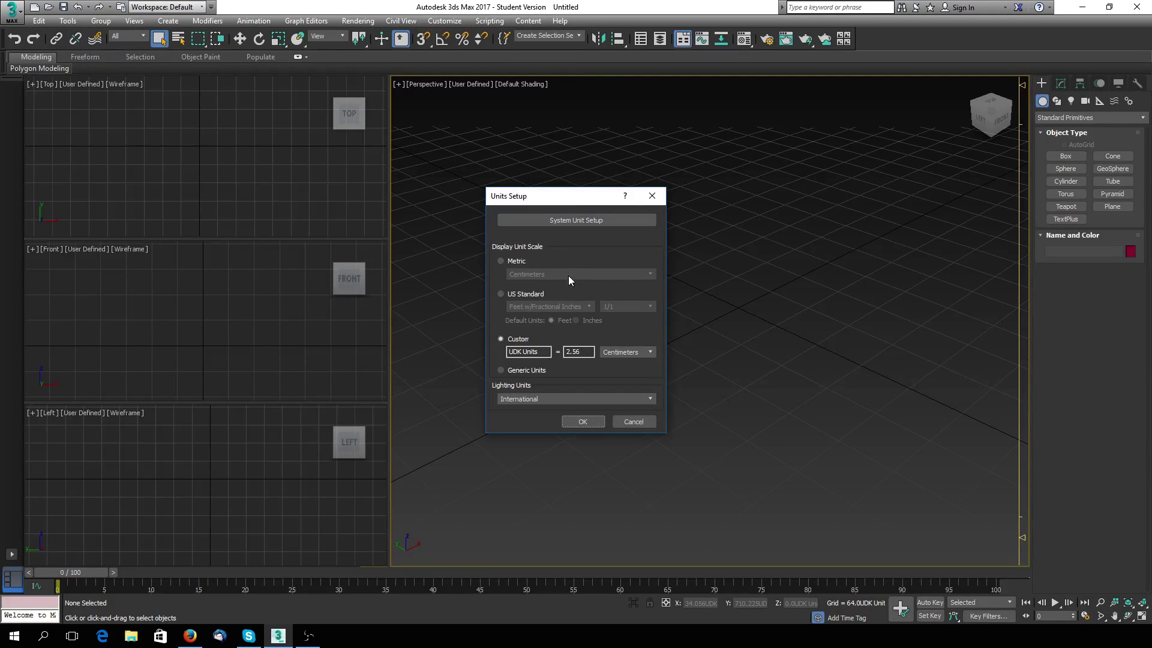
{"action": "left_click", "coordinate": [501, 261]}
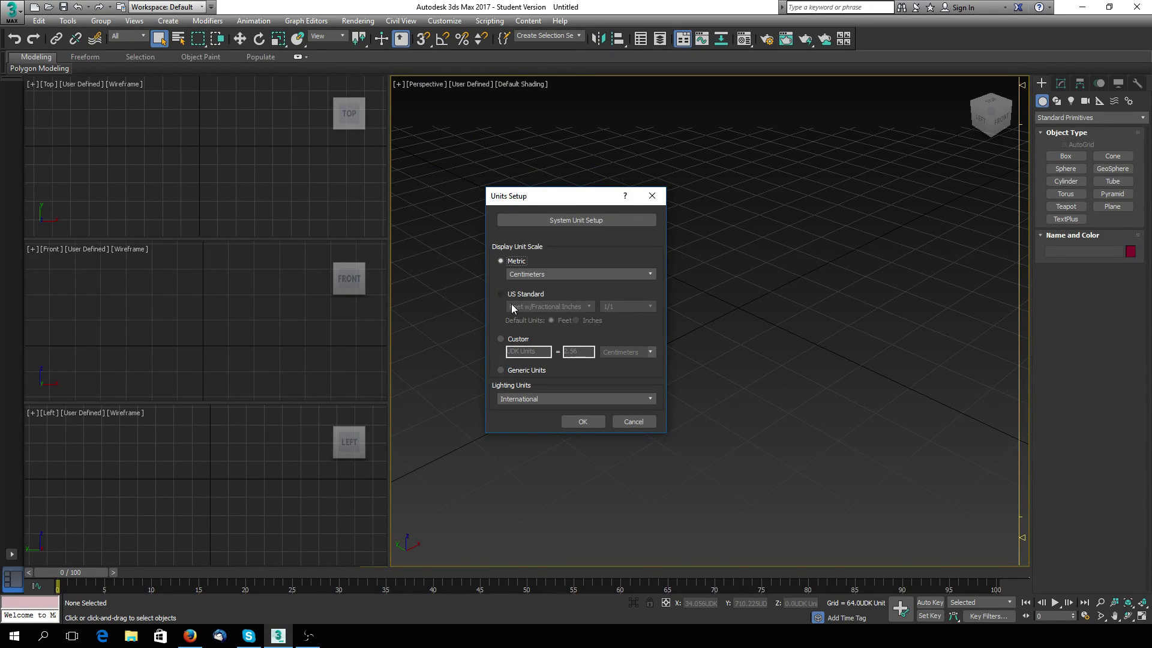
{"action": "left_click", "coordinate": [592, 220]}
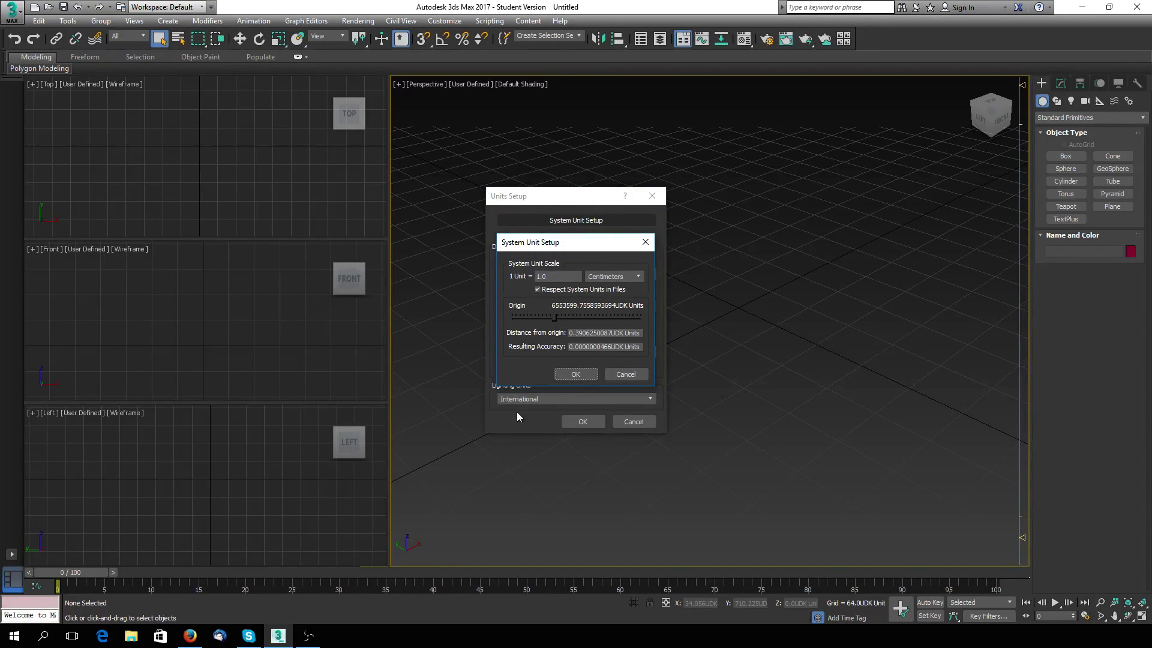
{"action": "left_click", "coordinate": [581, 375]}
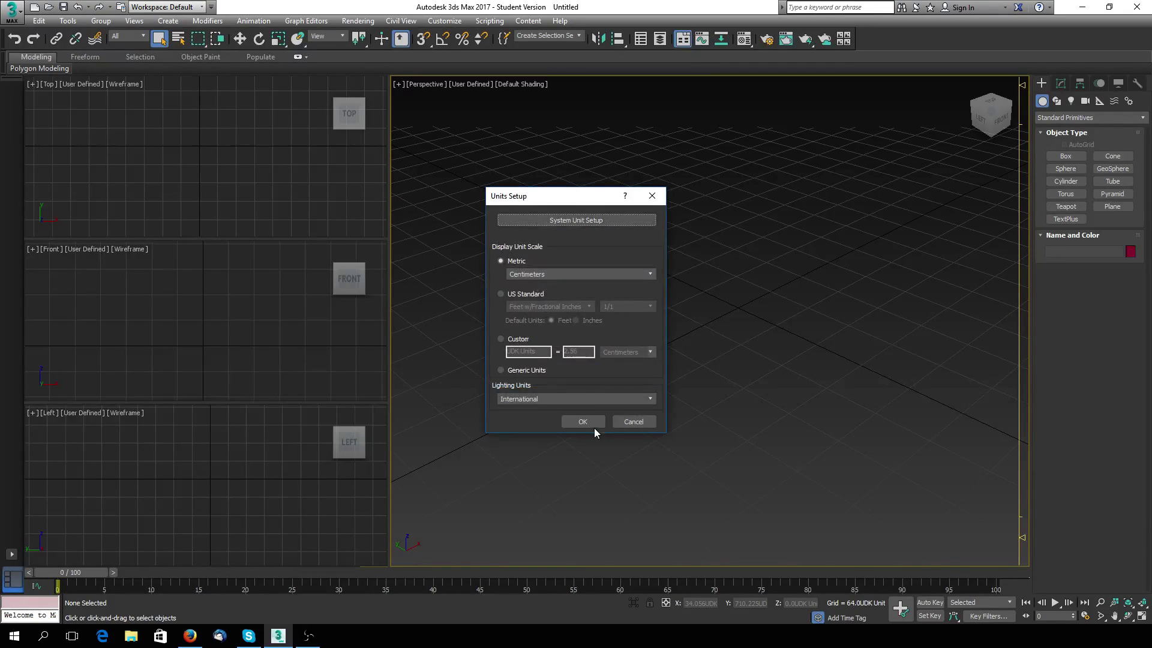
{"action": "left_click", "coordinate": [506, 341]}
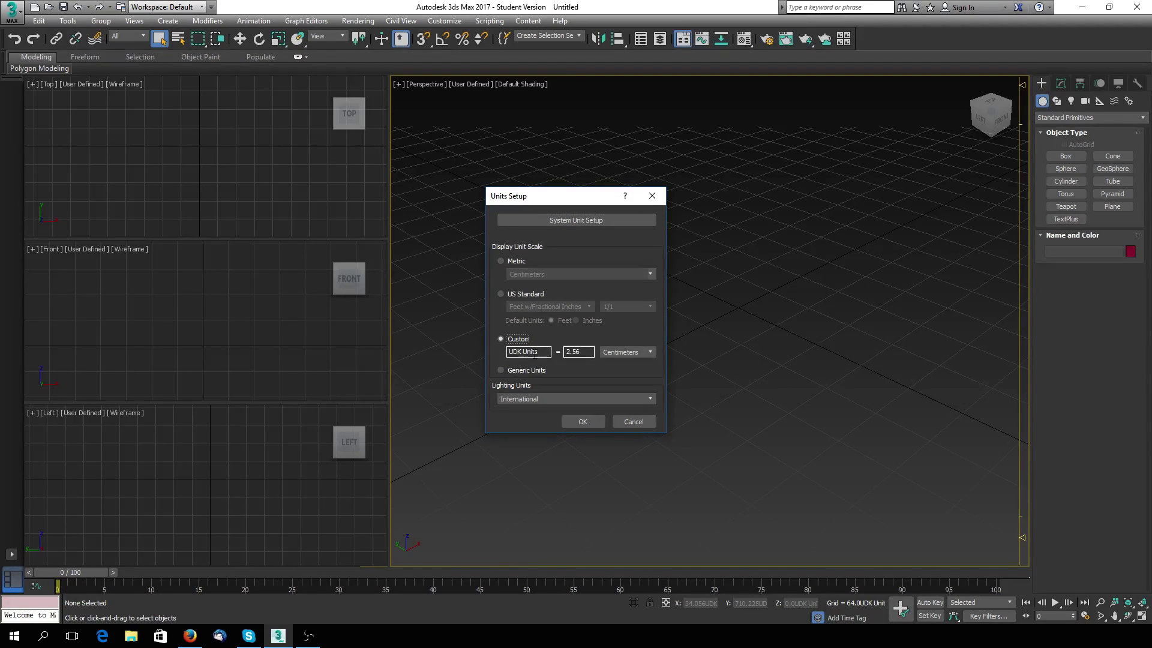
{"action": "double_click", "coordinate": [518, 353]}
{"action": "key", "text": "Tab"}
{"action": "left_click", "coordinate": [593, 219]}
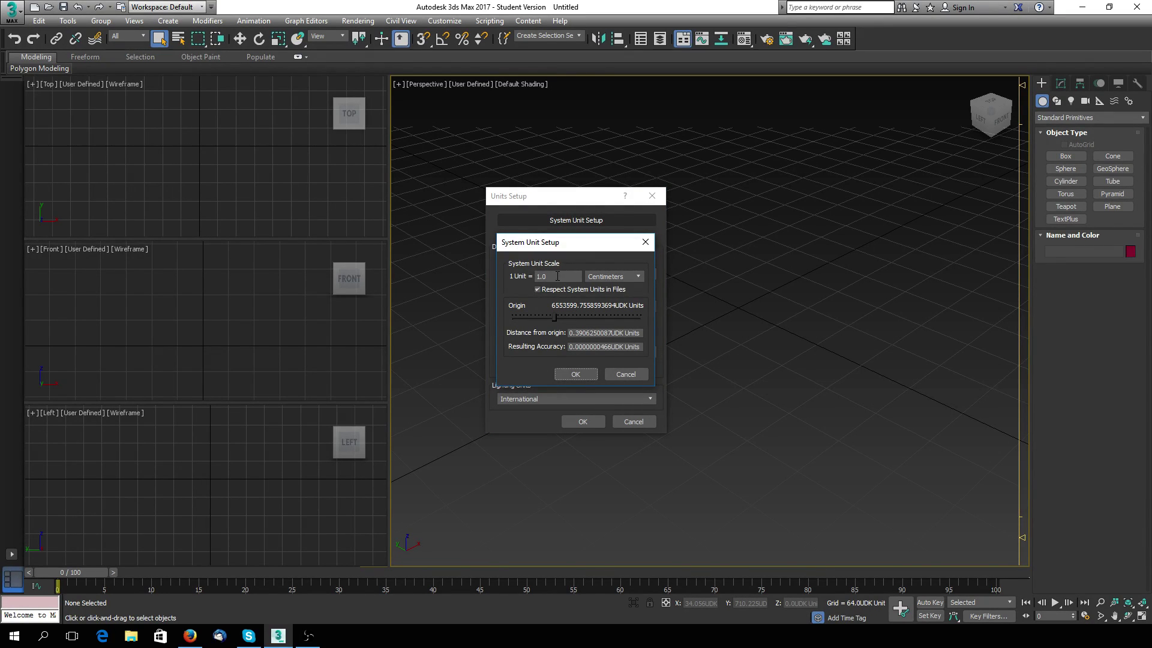
{"action": "double_click", "coordinate": [557, 277]}
{"action": "left_click", "coordinate": [623, 373]}
{"action": "left_click", "coordinate": [634, 421]}
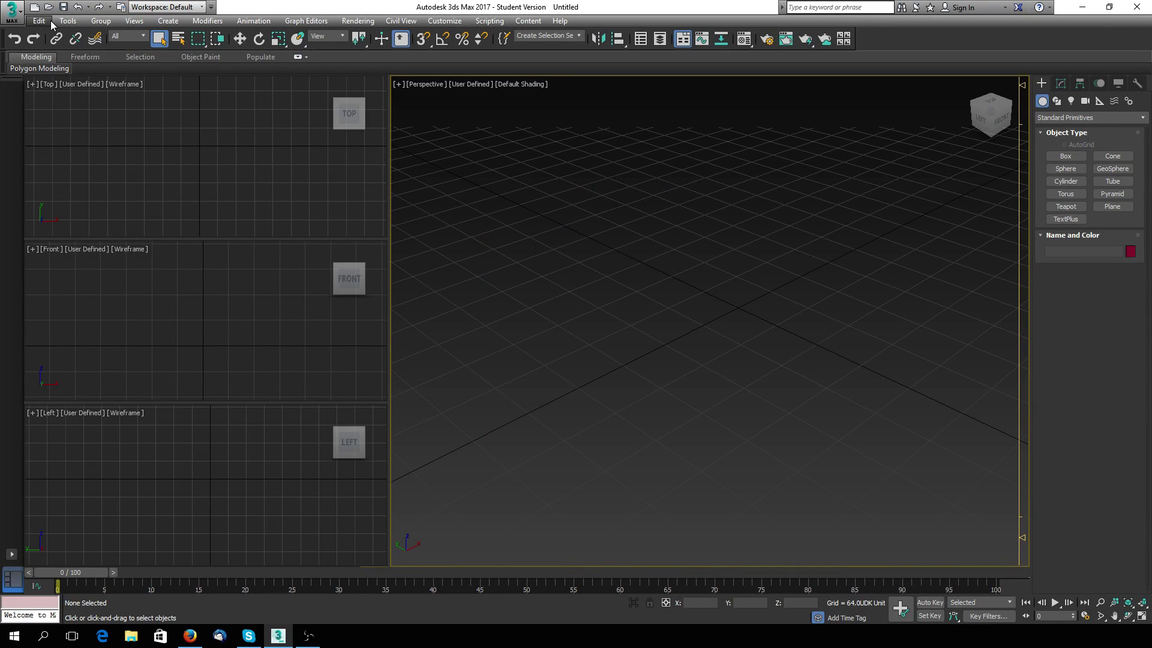
Step: Open the home grid dimensions in the Grid and Snap Settings
{"action": "left_click", "coordinate": [69, 21]}
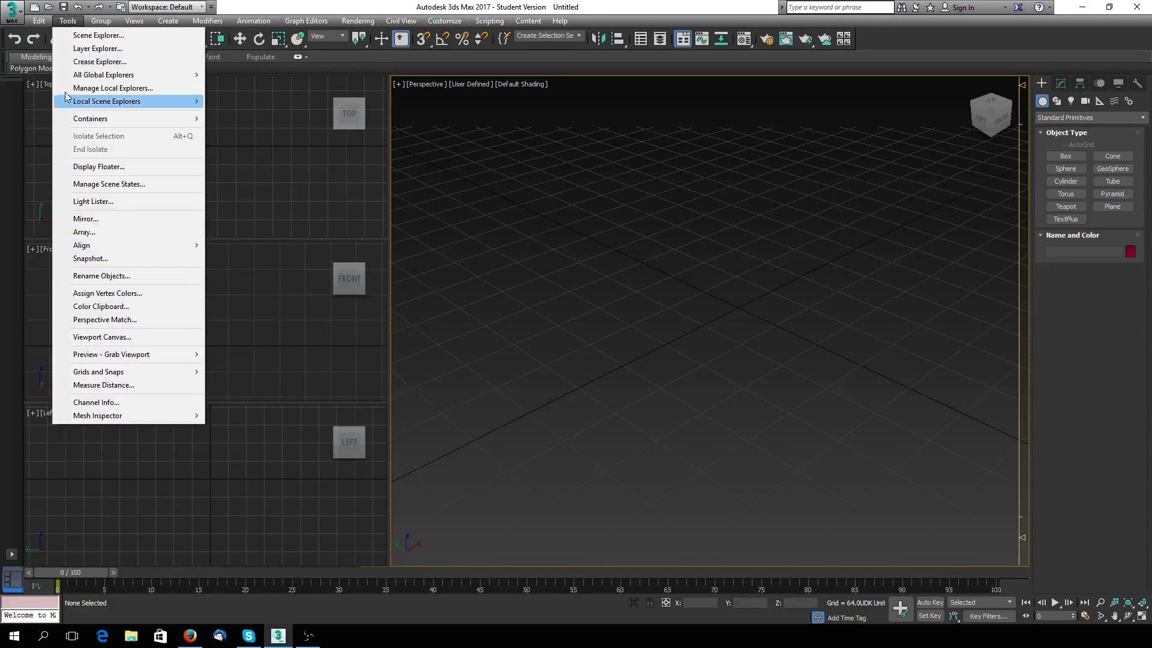
{"action": "mouse_move", "coordinate": [51, 22]}
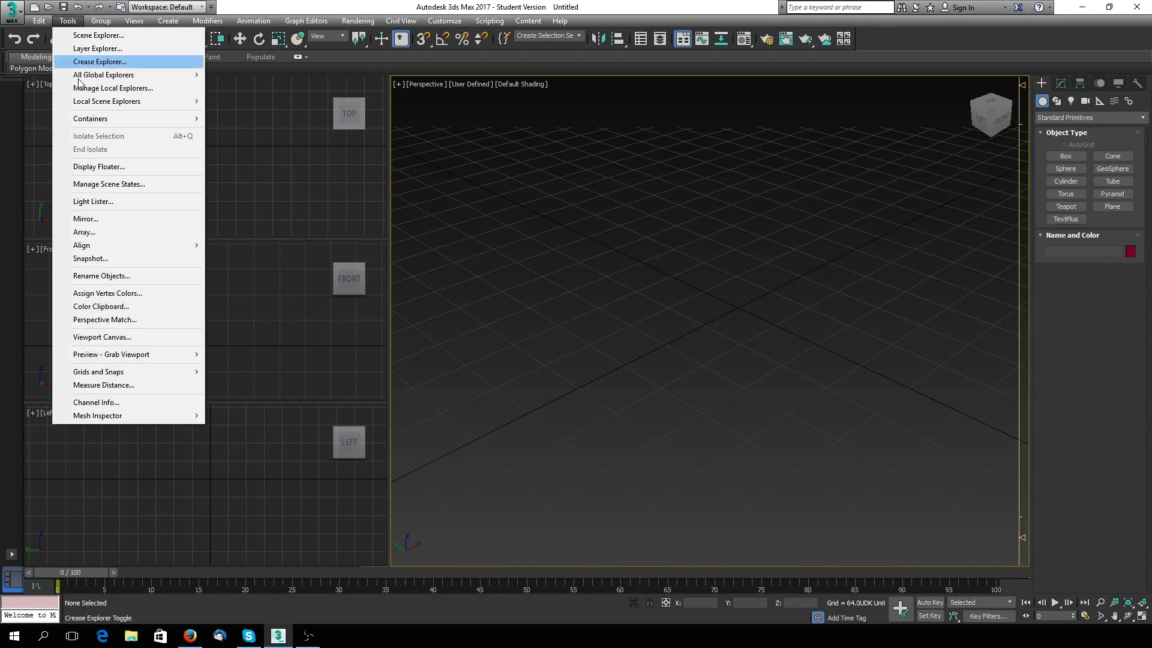
{"action": "mouse_move", "coordinate": [119, 379]}
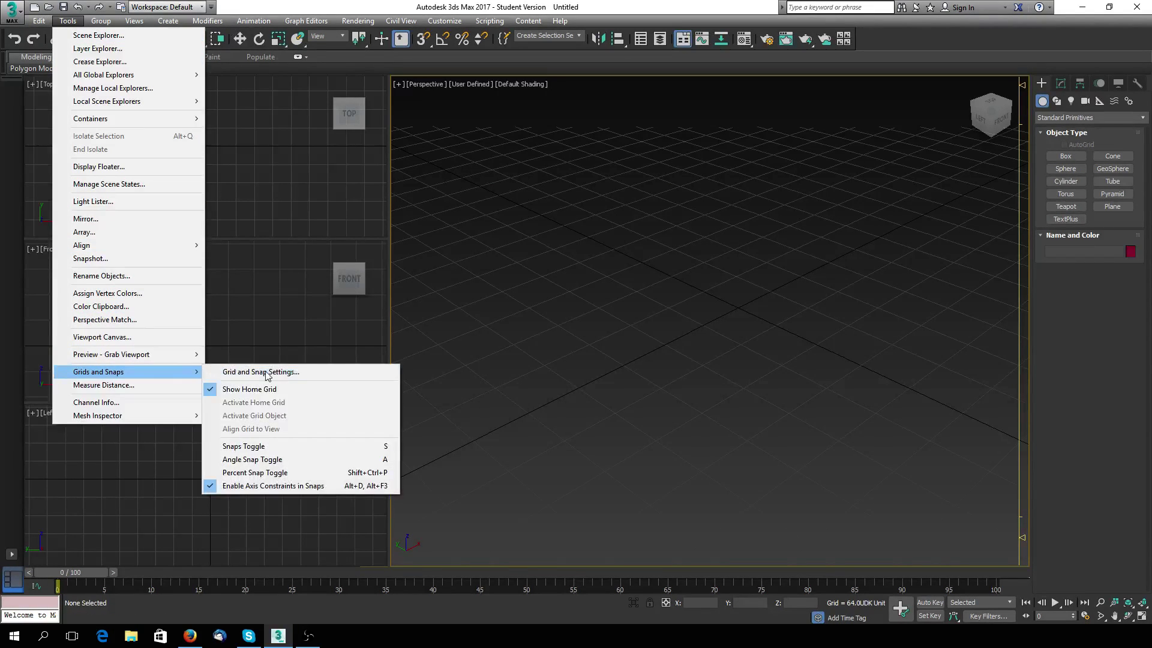
{"action": "left_click", "coordinate": [247, 373]}
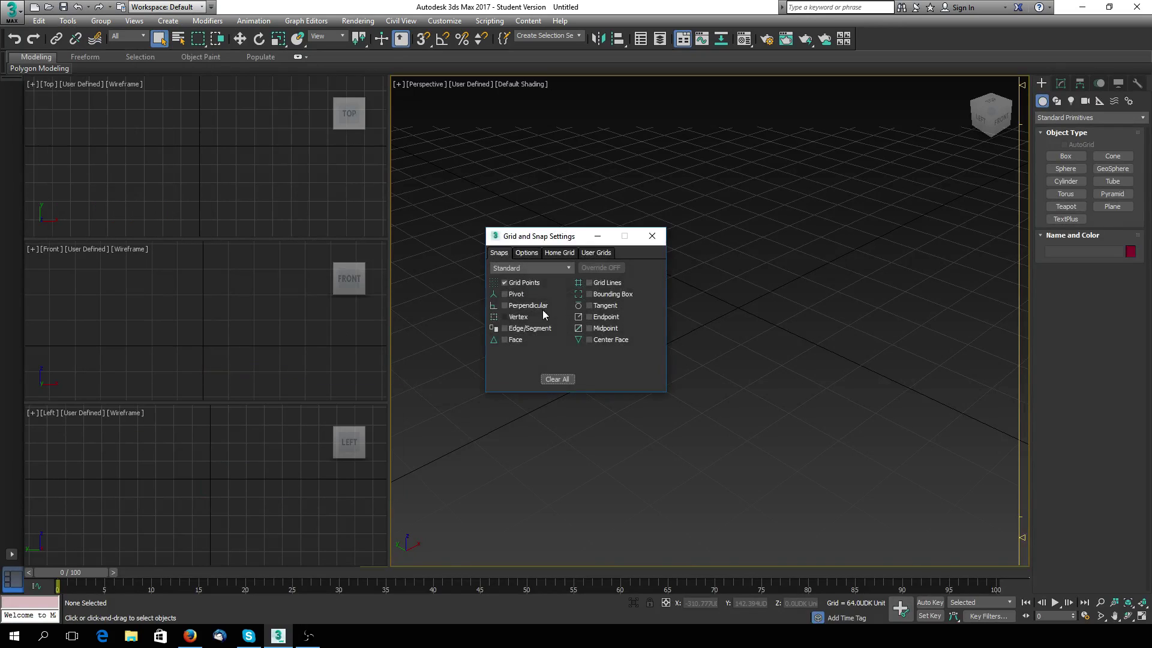
{"action": "left_click", "coordinate": [556, 254]}
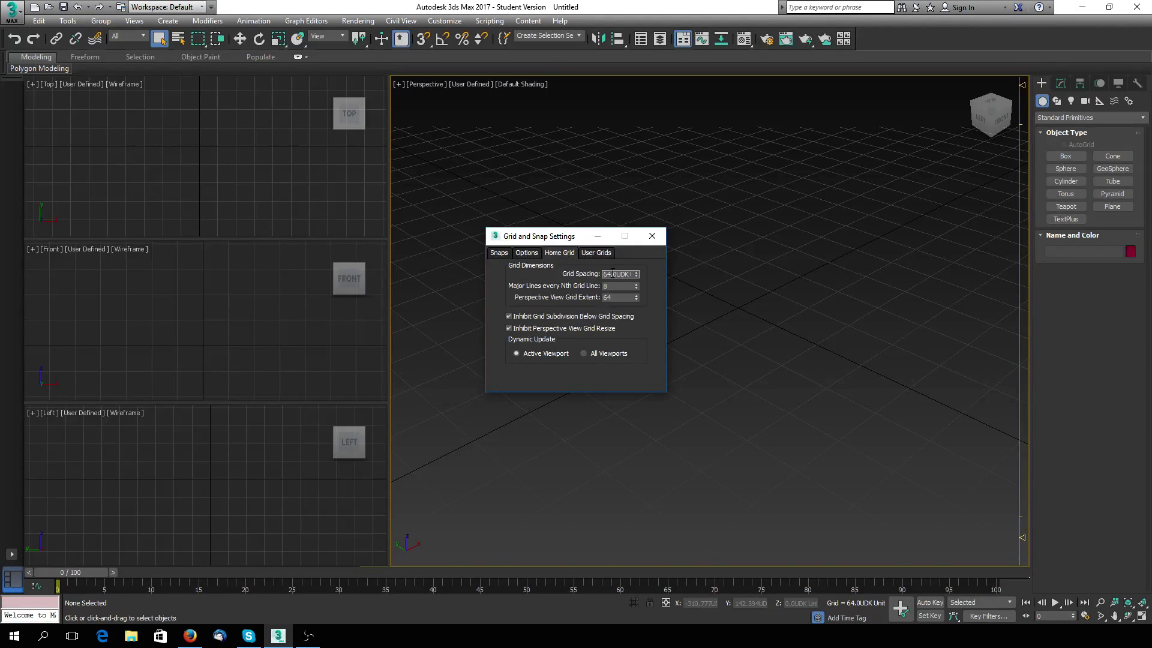
{"action": "left_click_drag", "start_coordinate": [604, 274], "coordinate": [617, 273]}
Step: Set the display unit scale to Metric with Centimeters in Units Setup
{"action": "left_click", "coordinate": [459, 23]}
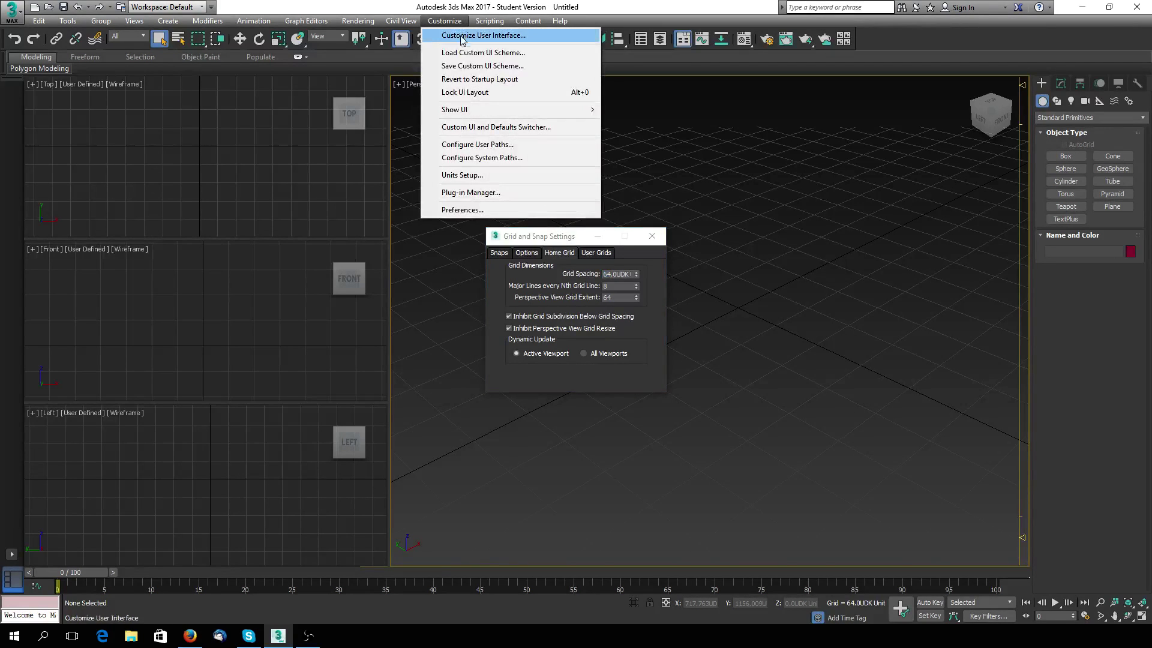
{"action": "left_click", "coordinate": [474, 175]}
{"action": "left_click_drag", "start_coordinate": [548, 200], "coordinate": [741, 219]}
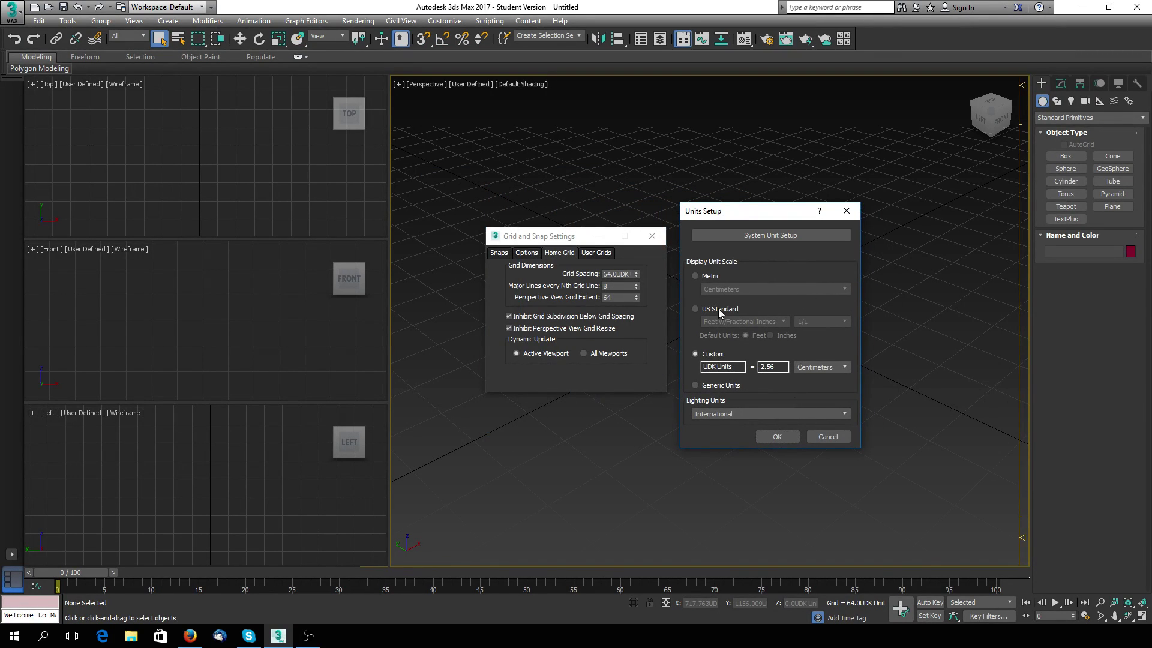
{"action": "left_click", "coordinate": [699, 276]}
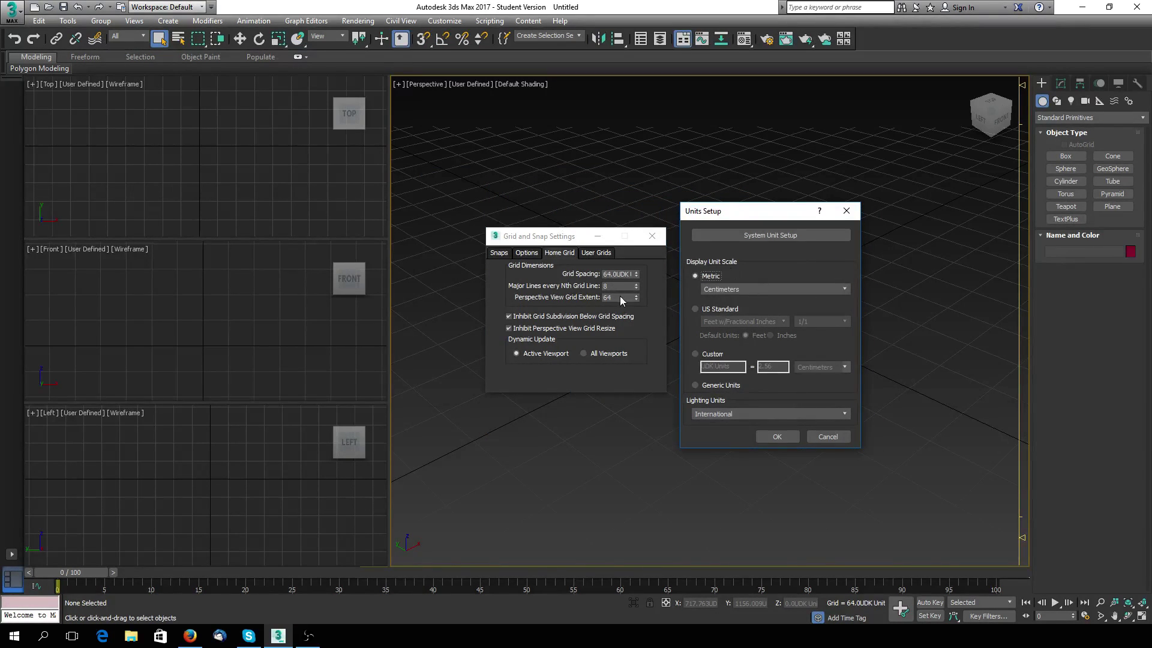
{"action": "left_click", "coordinate": [775, 436]}
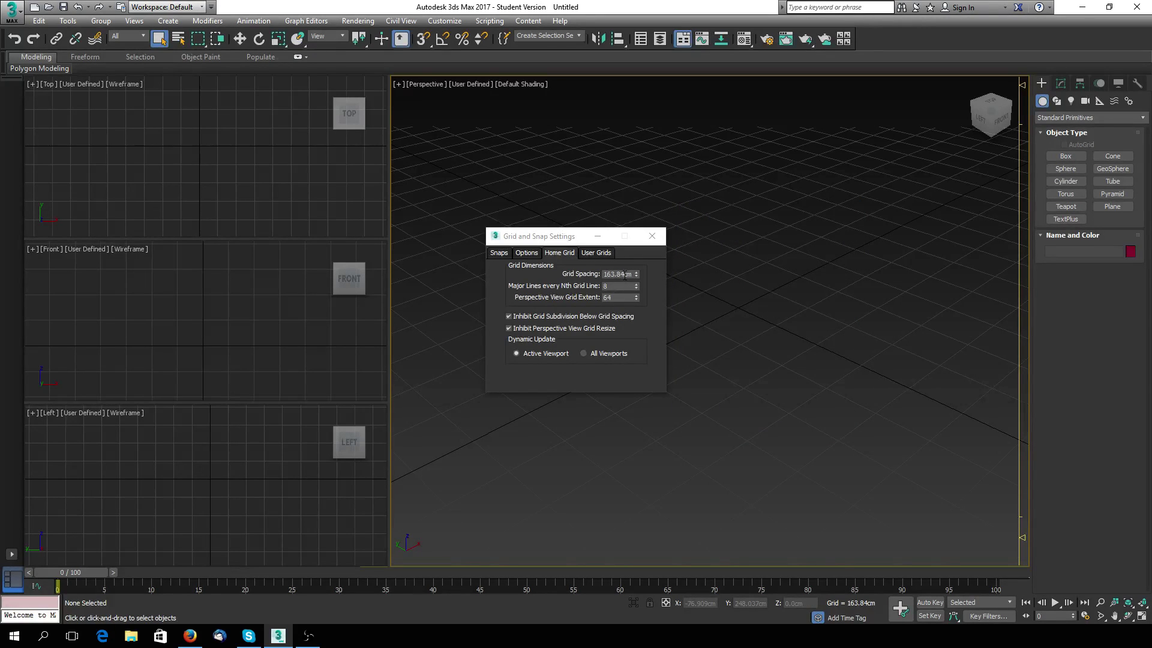
Step: Set the home grid spacing to 16 cm and close the grid settings
{"action": "double_click", "coordinate": [617, 273]}
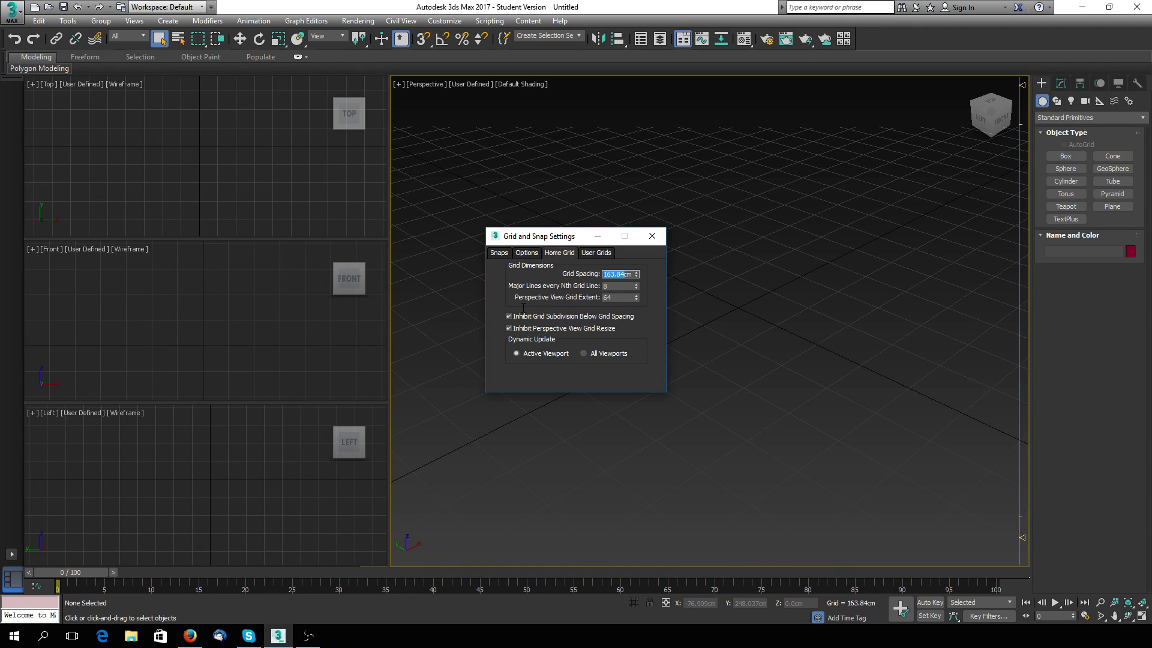
{"action": "type", "text": "16"}
{"action": "double_click", "coordinate": [621, 297]}
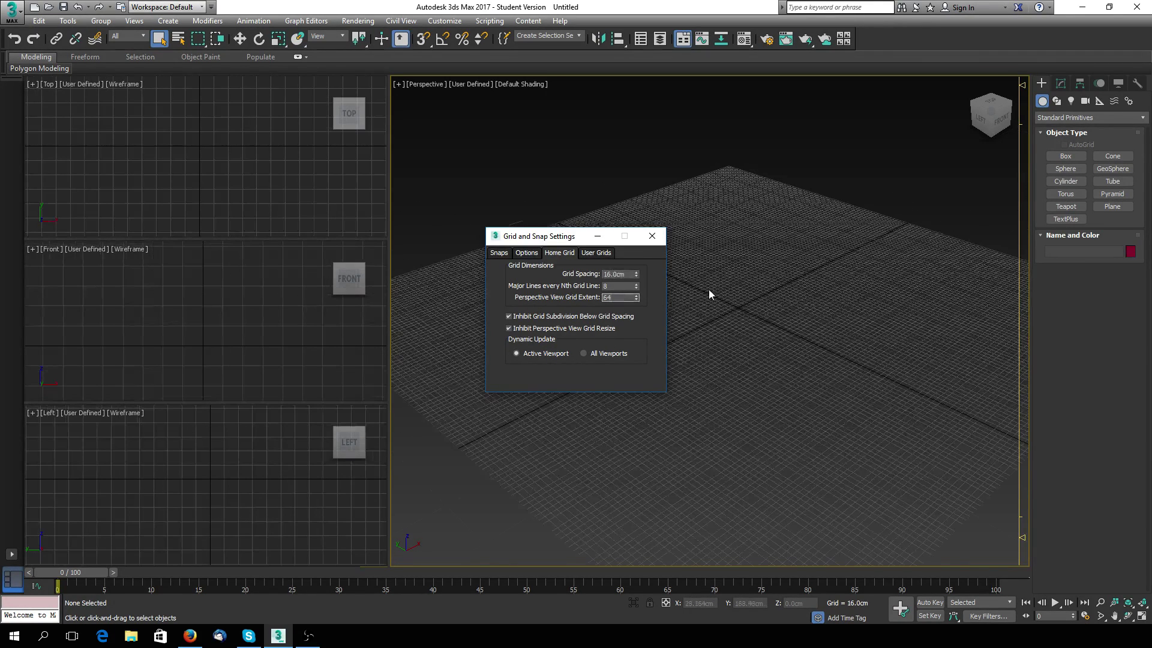
{"action": "left_click", "coordinate": [652, 236]}
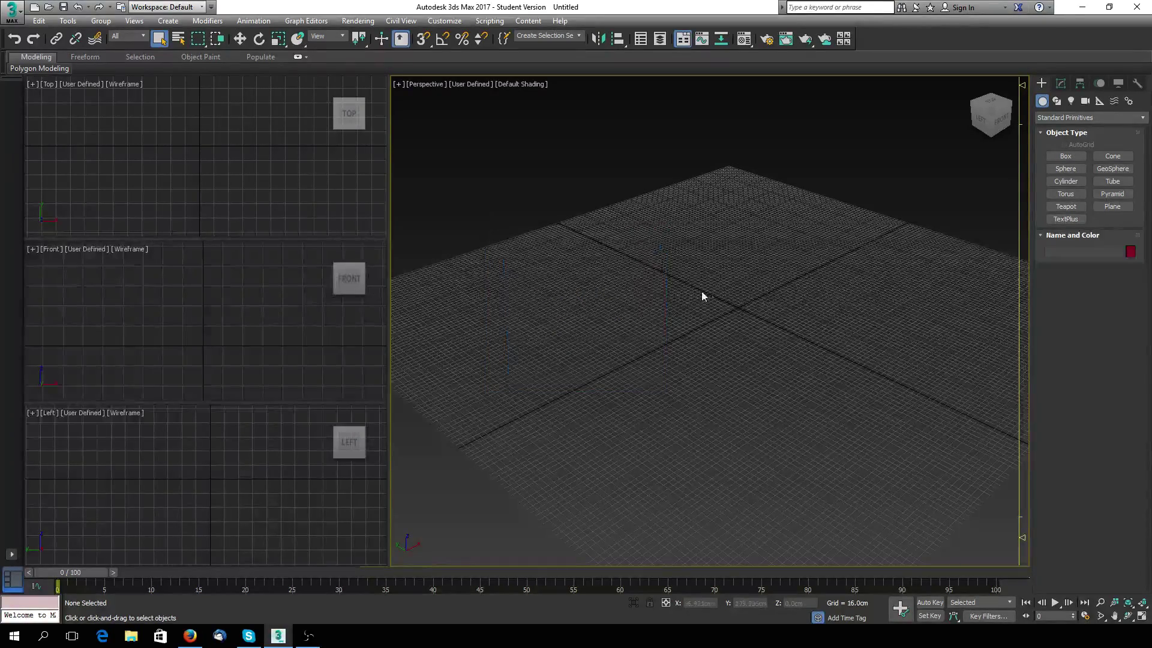
Step: Examine the 16 cm home grid in the Perspective viewport from several zoom distances around the origin
{"action": "middle_click_drag", "start_coordinate": [702, 296], "coordinate": [683, 325]}
{"action": "scroll", "coordinate": [681, 319], "scroll_direction": "up", "scroll_amount": 2}
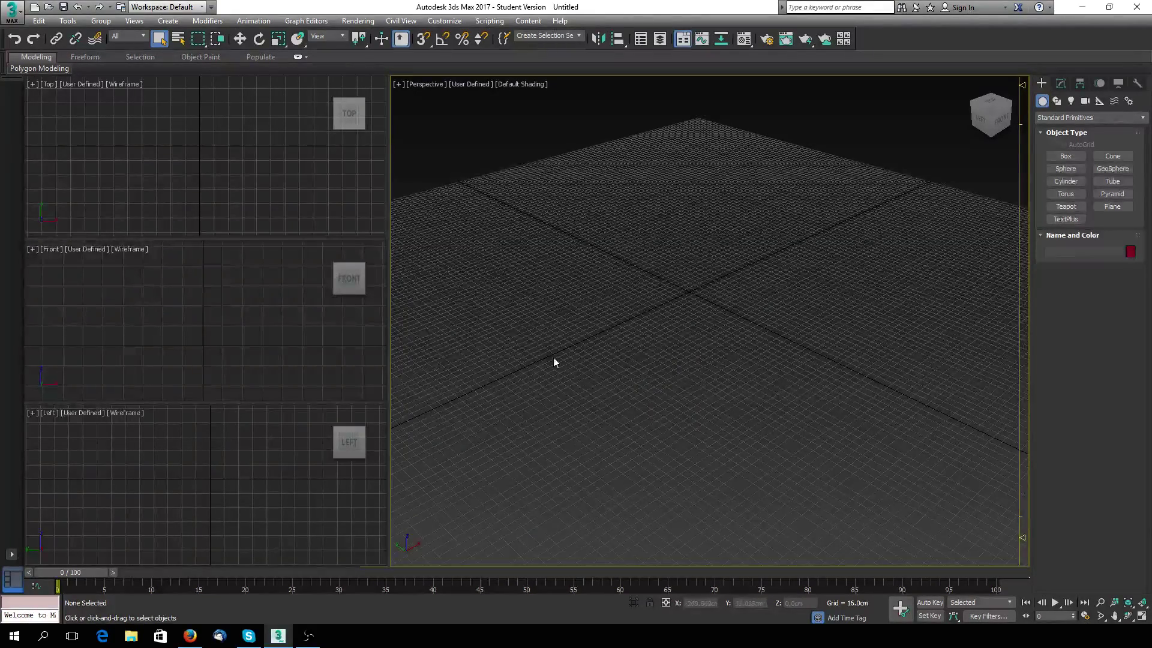
{"action": "scroll", "coordinate": [660, 301], "scroll_direction": "up", "scroll_amount": 2}
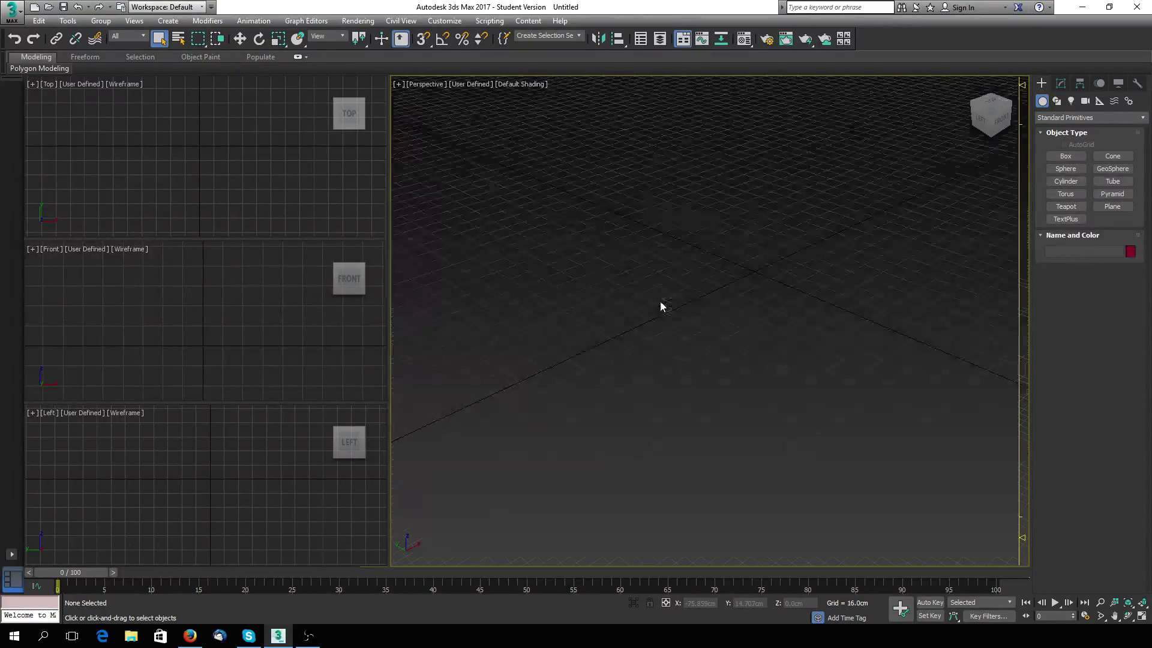
{"action": "middle_click_drag", "start_coordinate": [713, 298], "coordinate": [618, 359]}
{"action": "scroll", "coordinate": [660, 336], "scroll_direction": "down", "scroll_amount": 2}
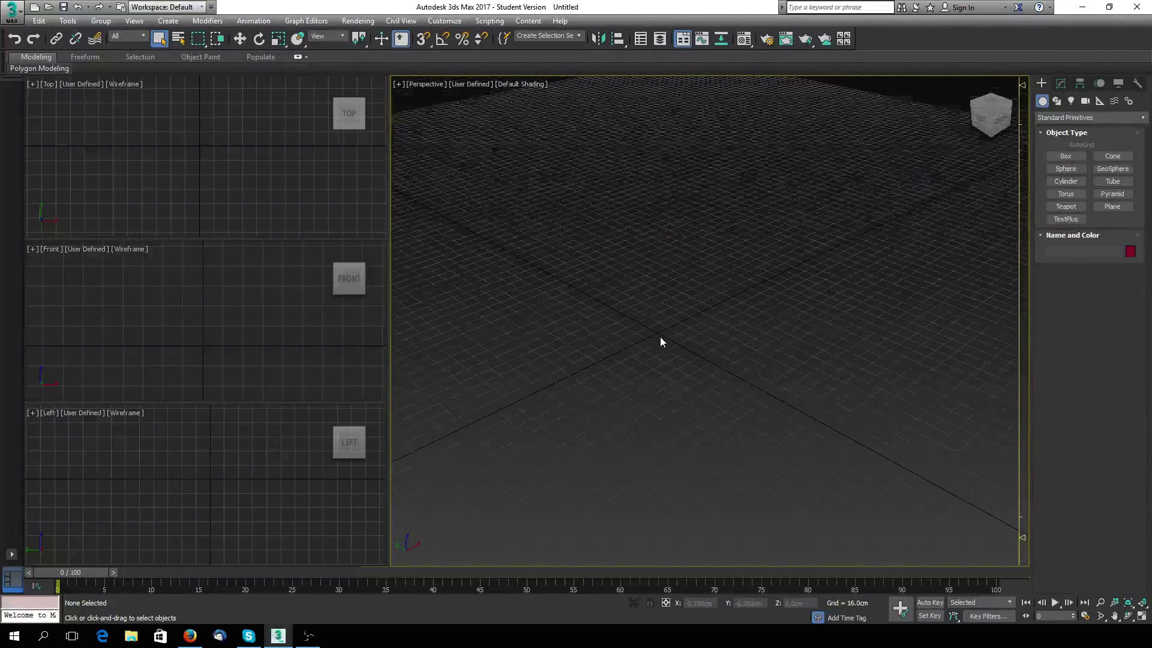
{"action": "scroll", "coordinate": [660, 337], "scroll_direction": "up", "scroll_amount": 2}
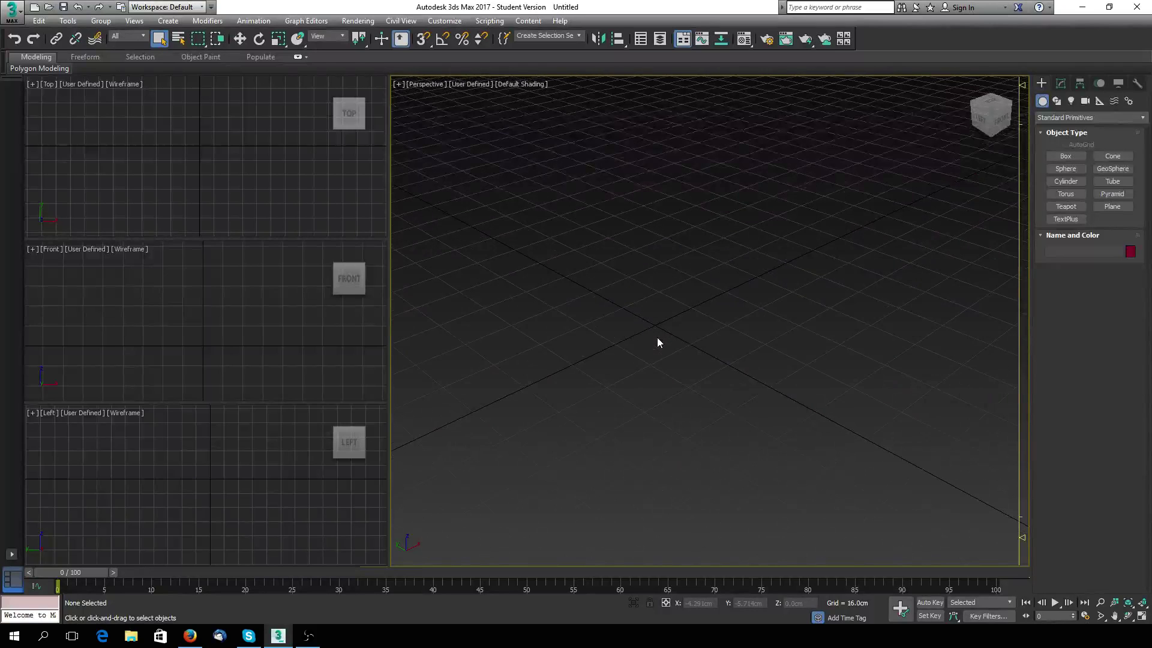
{"action": "scroll", "coordinate": [657, 337], "scroll_direction": "down", "scroll_amount": 1}
{"action": "scroll", "coordinate": [657, 337], "scroll_direction": "up", "scroll_amount": 1}
{"action": "middle_click_drag", "start_coordinate": [604, 320], "coordinate": [632, 301]}
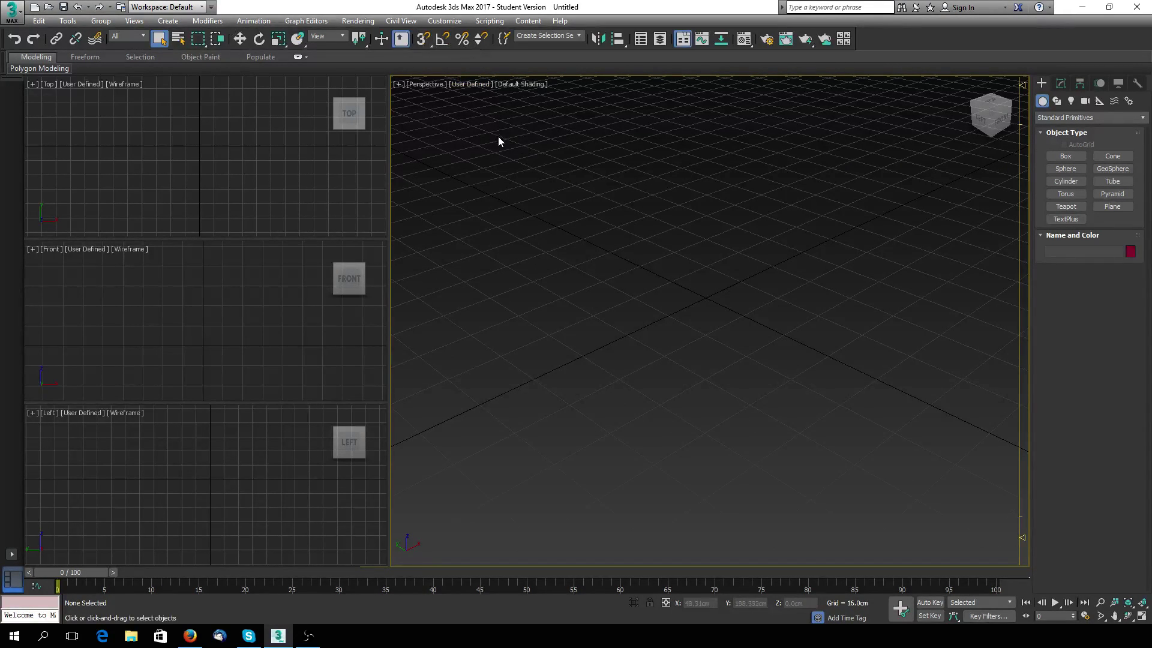
Step: Check that Grid Points is the active snap type, start the Box primitive and turn on 3D snapping
{"action": "right_click", "coordinate": [428, 42]}
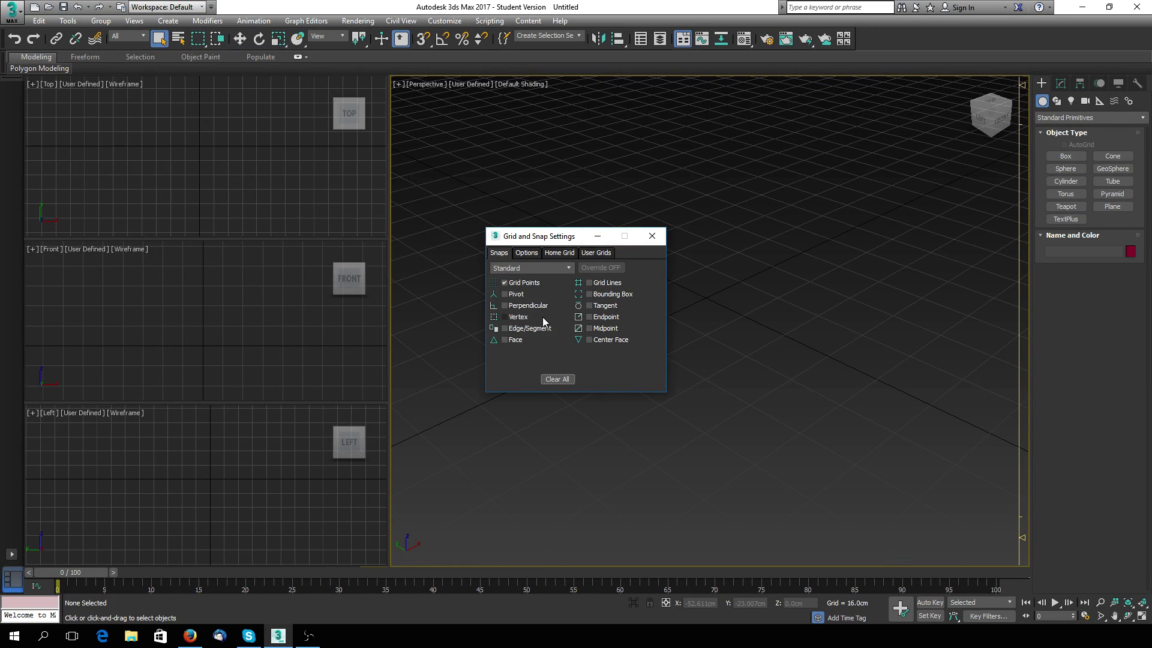
{"action": "left_click", "coordinate": [653, 235]}
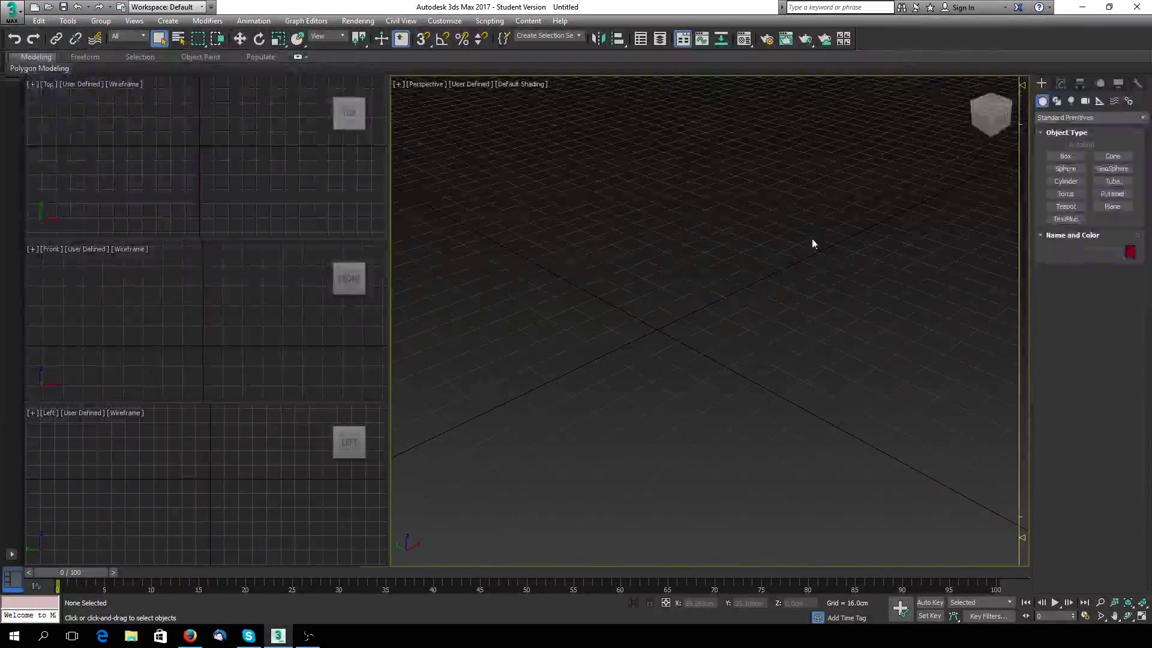
{"action": "left_click", "coordinate": [1060, 83]}
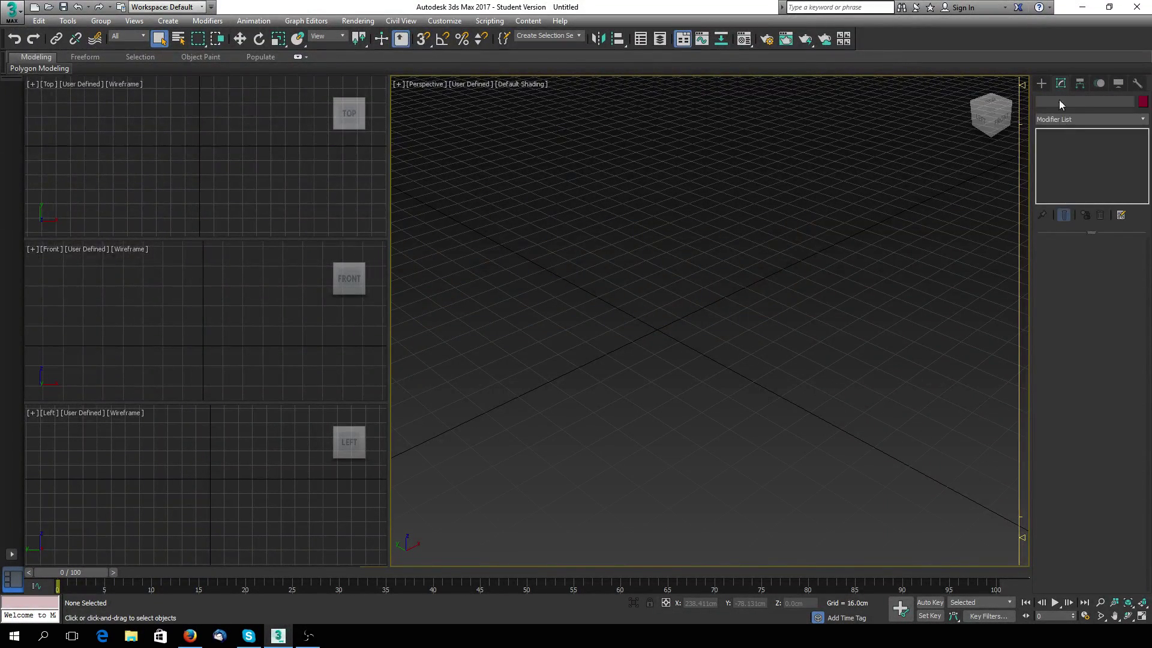
{"action": "left_click", "coordinate": [1041, 82]}
{"action": "left_click", "coordinate": [1065, 156]}
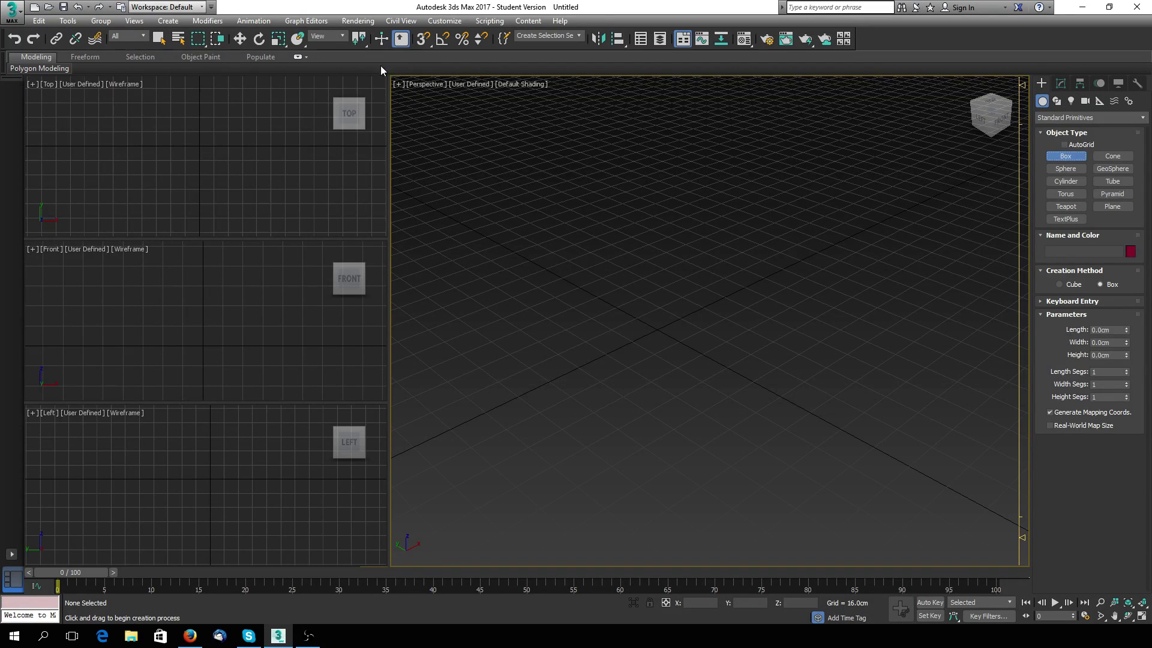
{"action": "right_click", "coordinate": [422, 39]}
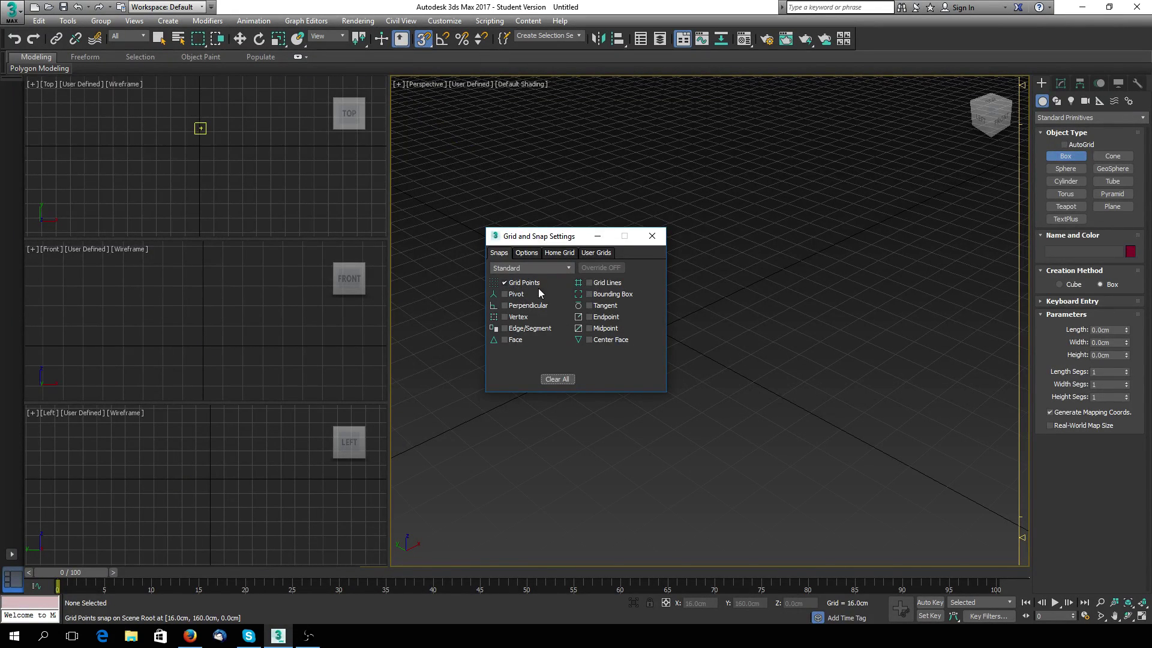
{"action": "left_click", "coordinate": [652, 235]}
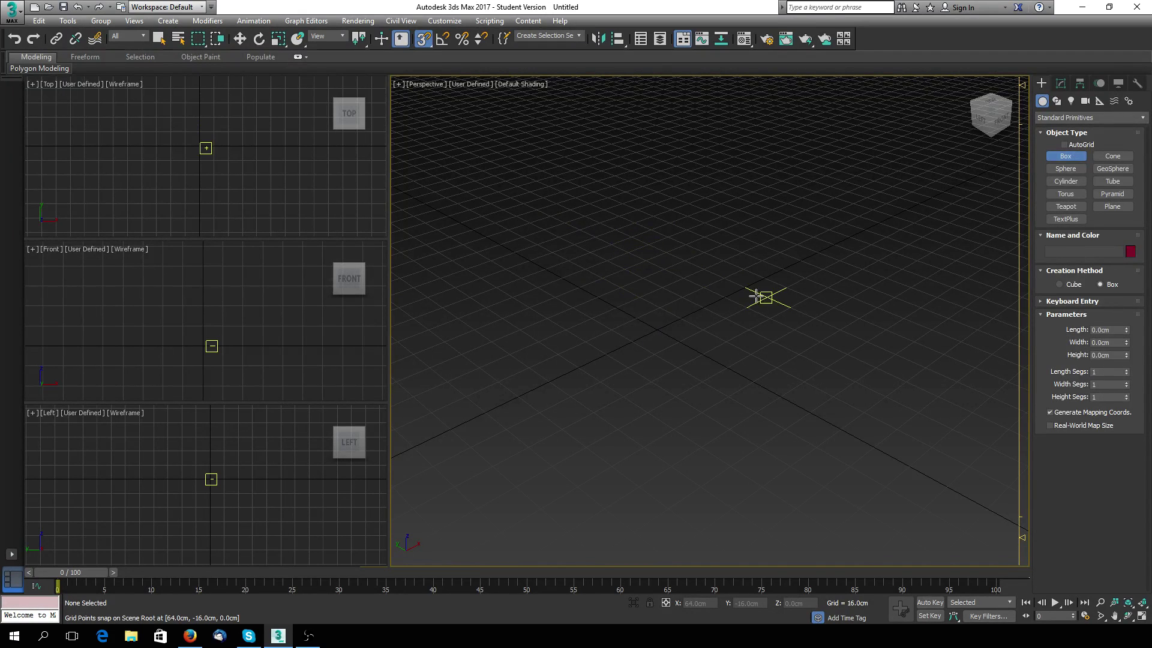
Step: Draw a box snapped to the grid around the origin, 112 cm long, 112 cm wide and 16 cm high
{"action": "left_click_drag", "start_coordinate": [666, 252], "coordinate": [643, 409]}
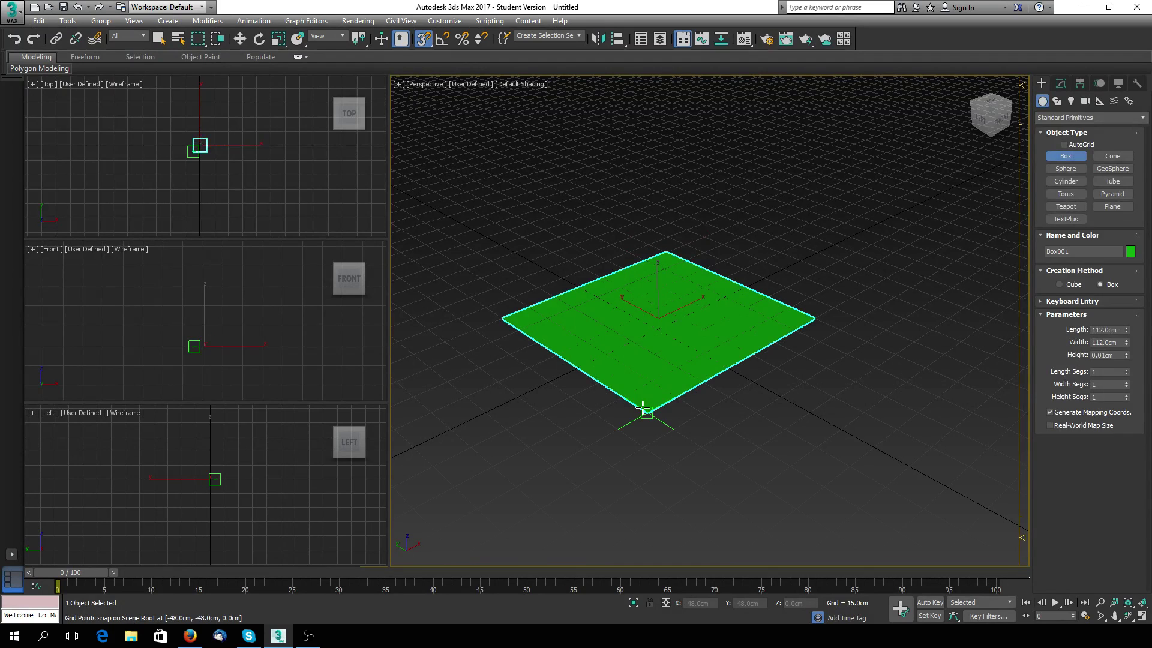
{"action": "left_click_drag", "start_coordinate": [643, 408], "coordinate": [642, 406]}
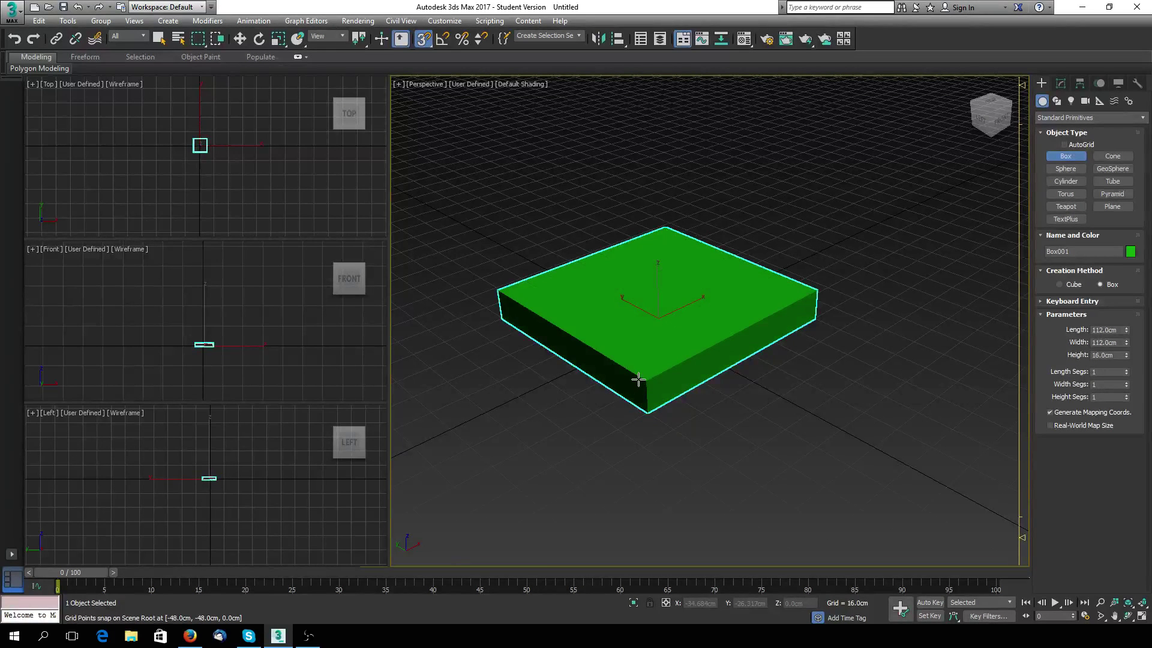
{"action": "left_click", "coordinate": [638, 378]}
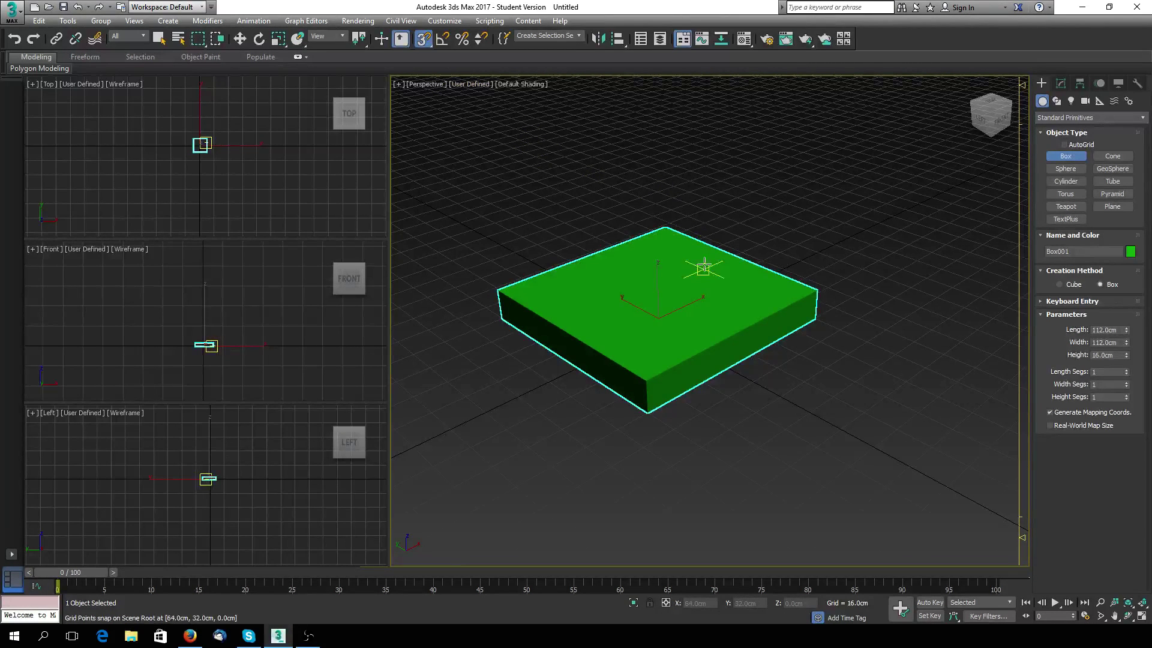
Step: Examine the box's length, width and height parameters and its size relative to the grid from near and far
{"action": "left_click", "coordinate": [1061, 84]}
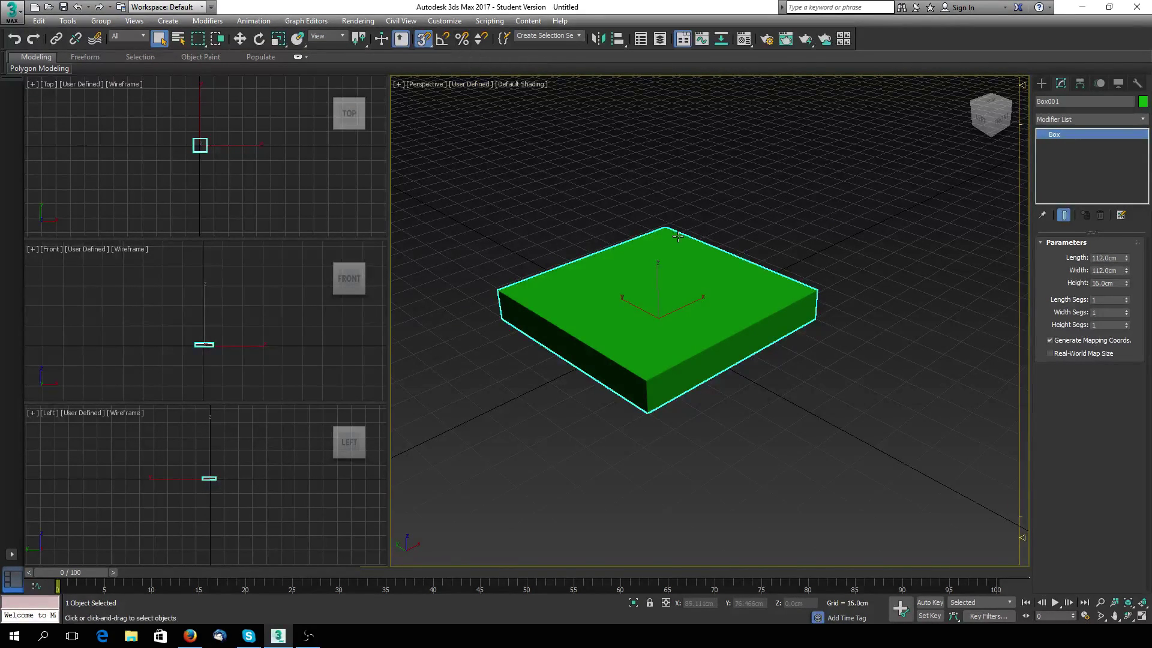
{"action": "scroll", "coordinate": [678, 235], "scroll_direction": "down", "scroll_amount": 4}
{"action": "scroll", "coordinate": [676, 237], "scroll_direction": "up", "scroll_amount": 7}
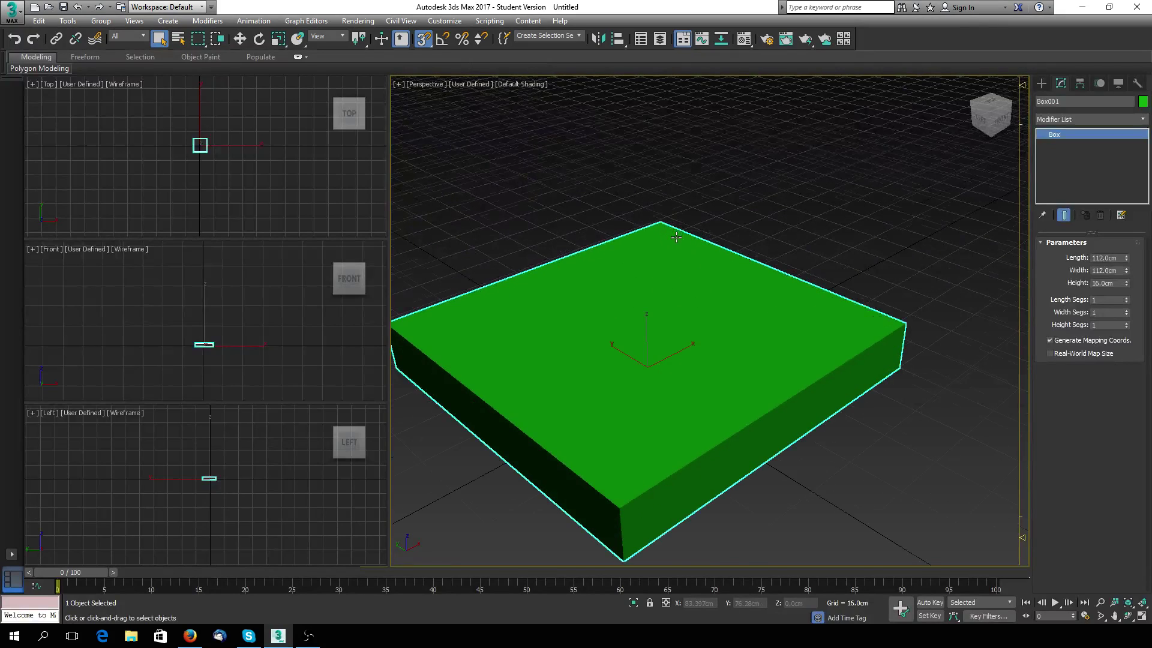
{"action": "scroll", "coordinate": [676, 237], "scroll_direction": "down", "scroll_amount": 3}
{"action": "scroll", "coordinate": [676, 237], "scroll_direction": "down", "scroll_amount": 2}
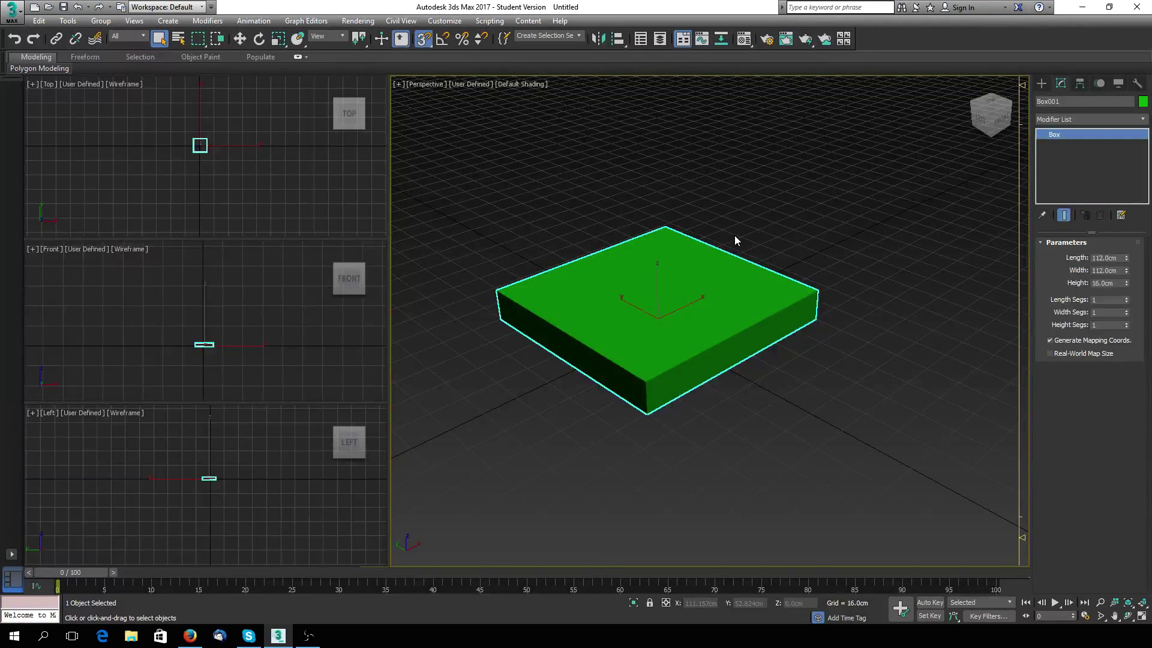
{"action": "scroll", "coordinate": [735, 240], "scroll_direction": "down", "scroll_amount": 3}
{"action": "scroll", "coordinate": [840, 216], "scroll_direction": "down", "scroll_amount": 2}
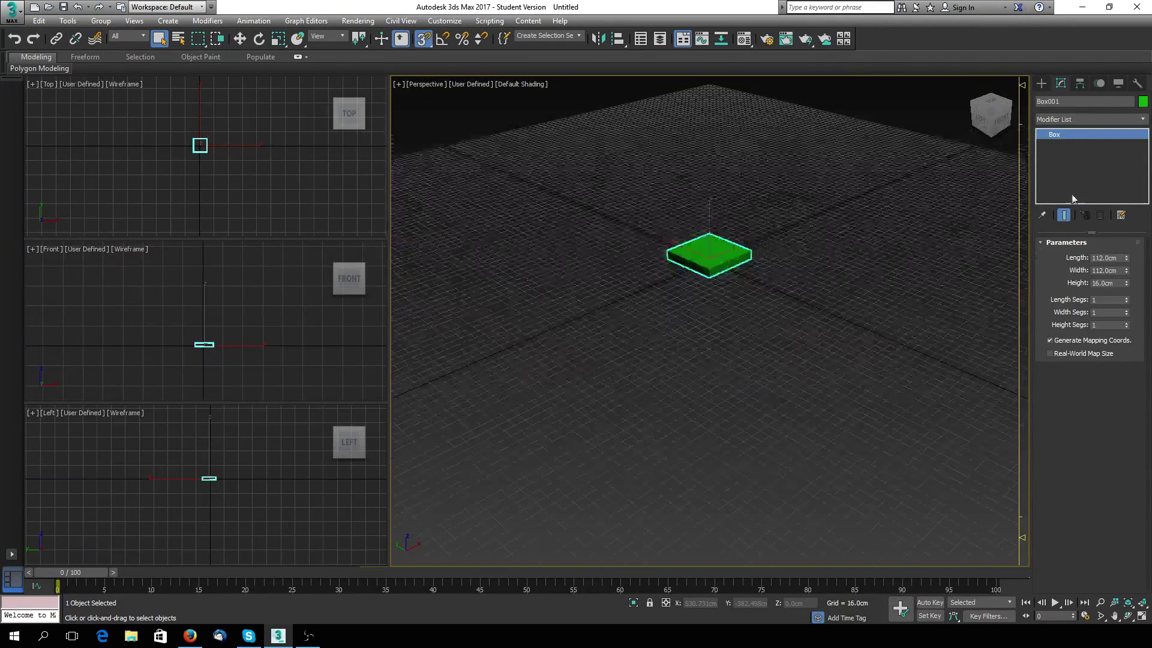
Step: Try a second grid-snapped box of 352 × 352 × 320 cm in front of the flat box and discard it
{"action": "left_click", "coordinate": [1042, 85]}
{"action": "left_click", "coordinate": [1065, 156]}
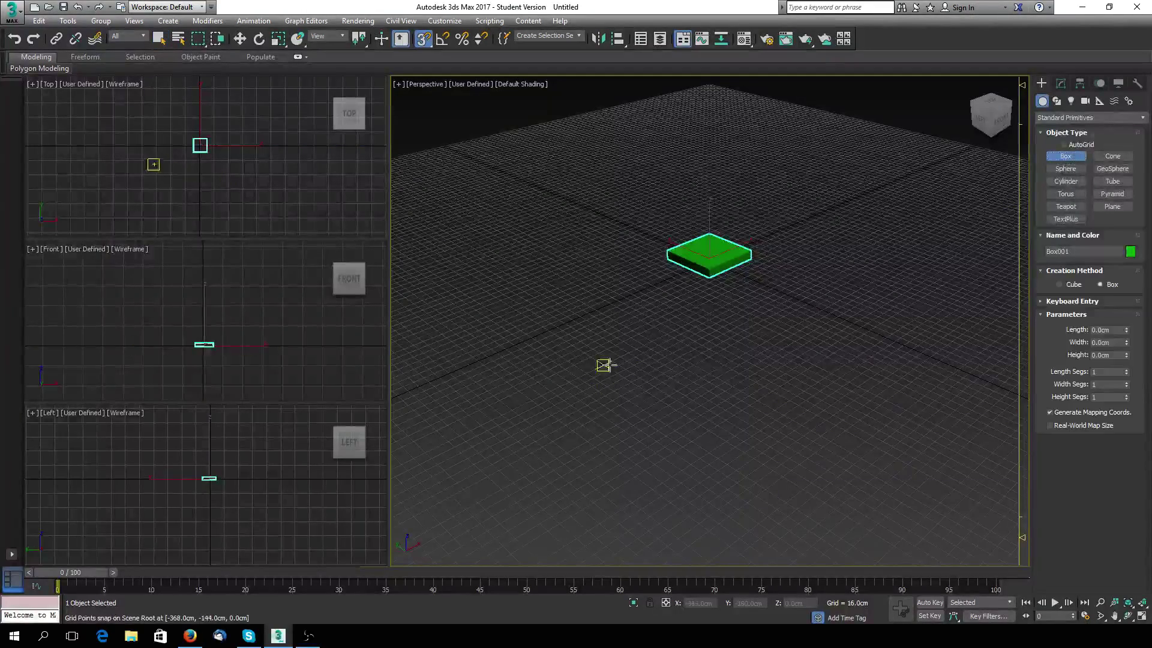
{"action": "left_click_drag", "start_coordinate": [703, 325], "coordinate": [694, 550]}
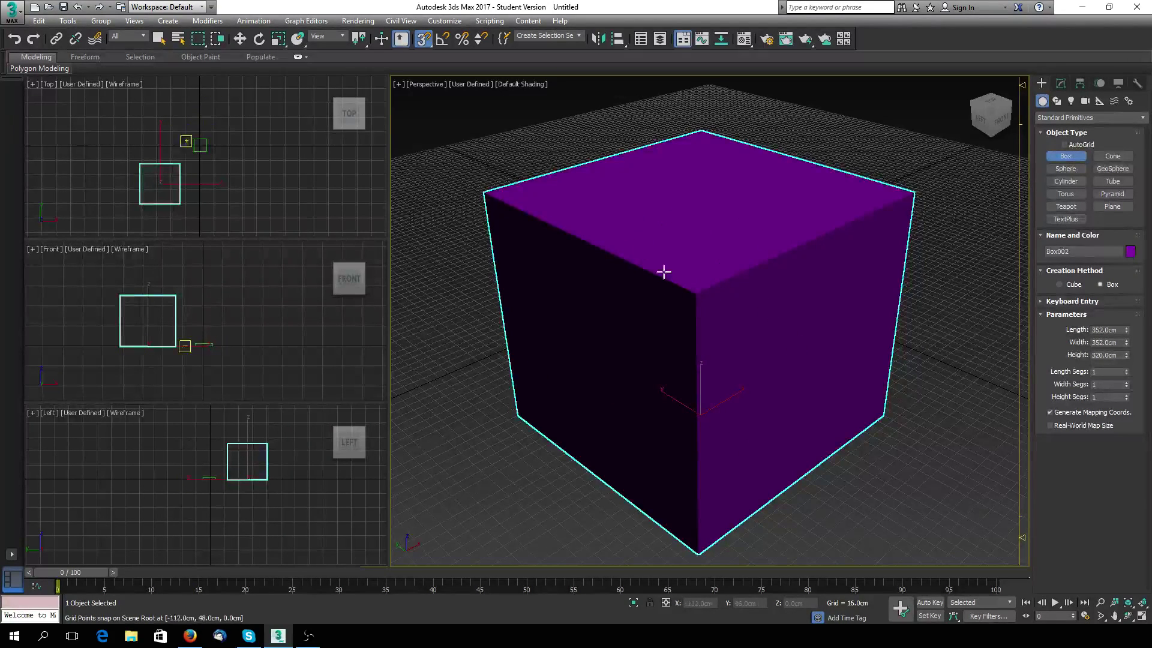
{"action": "right_click", "coordinate": [837, 146]}
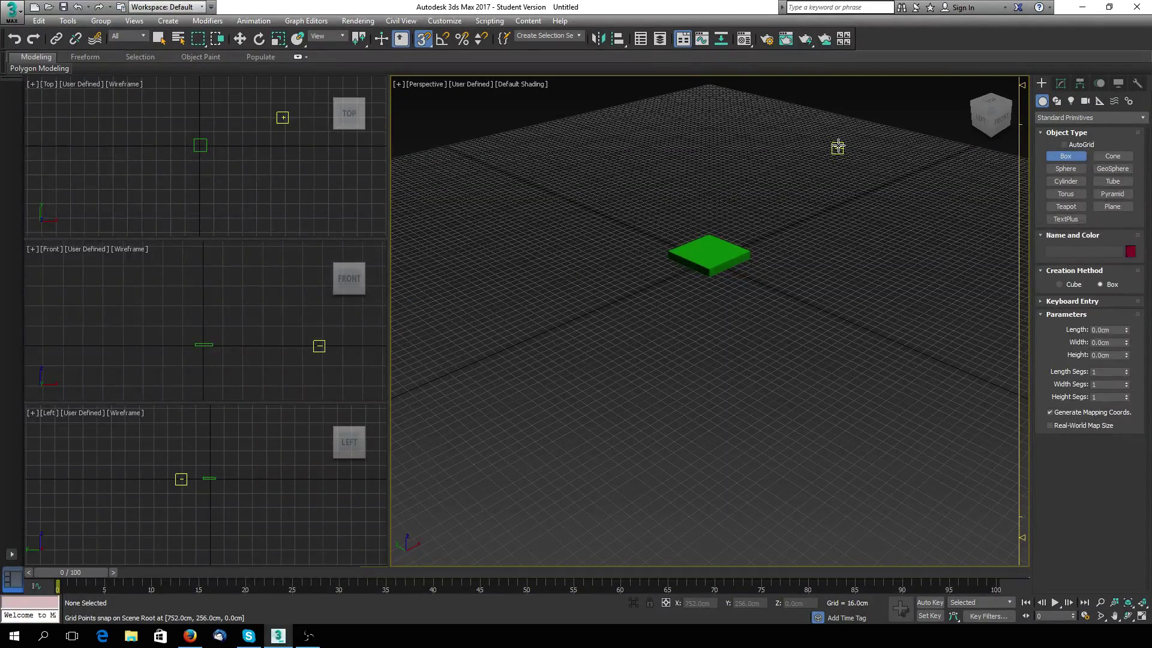
Step: Select the flat green box with the Move tool and convert it to an Editable Poly
{"action": "scroll", "coordinate": [738, 258], "scroll_direction": "up", "scroll_amount": 5}
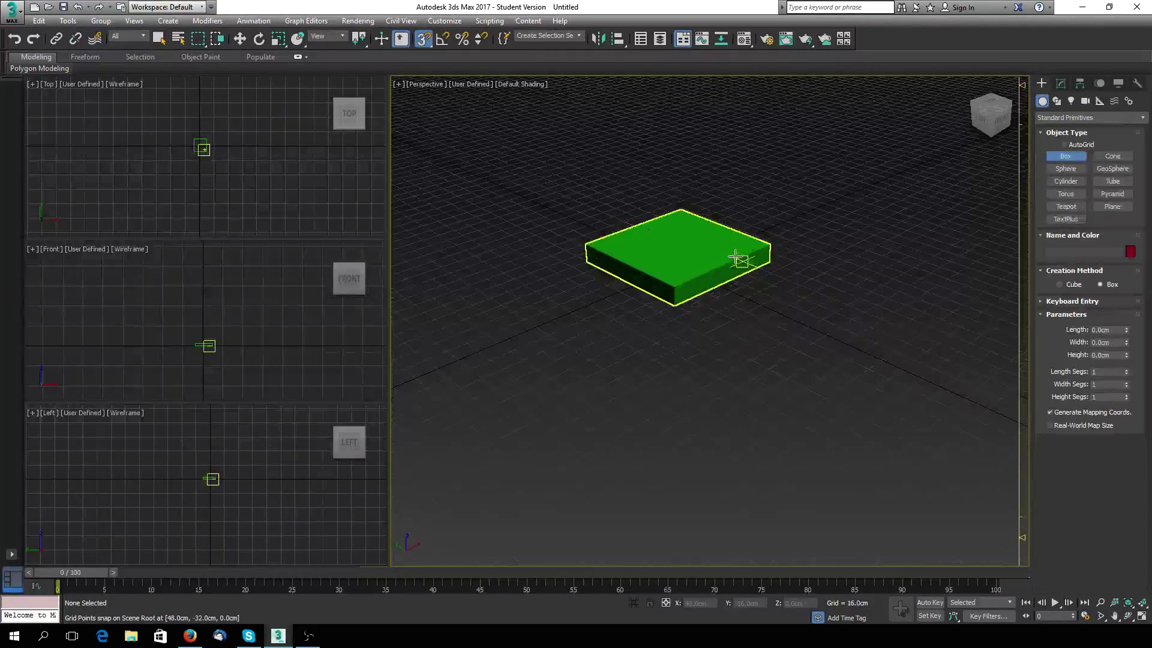
{"action": "middle_click_drag", "start_coordinate": [785, 220], "coordinate": [903, 286]}
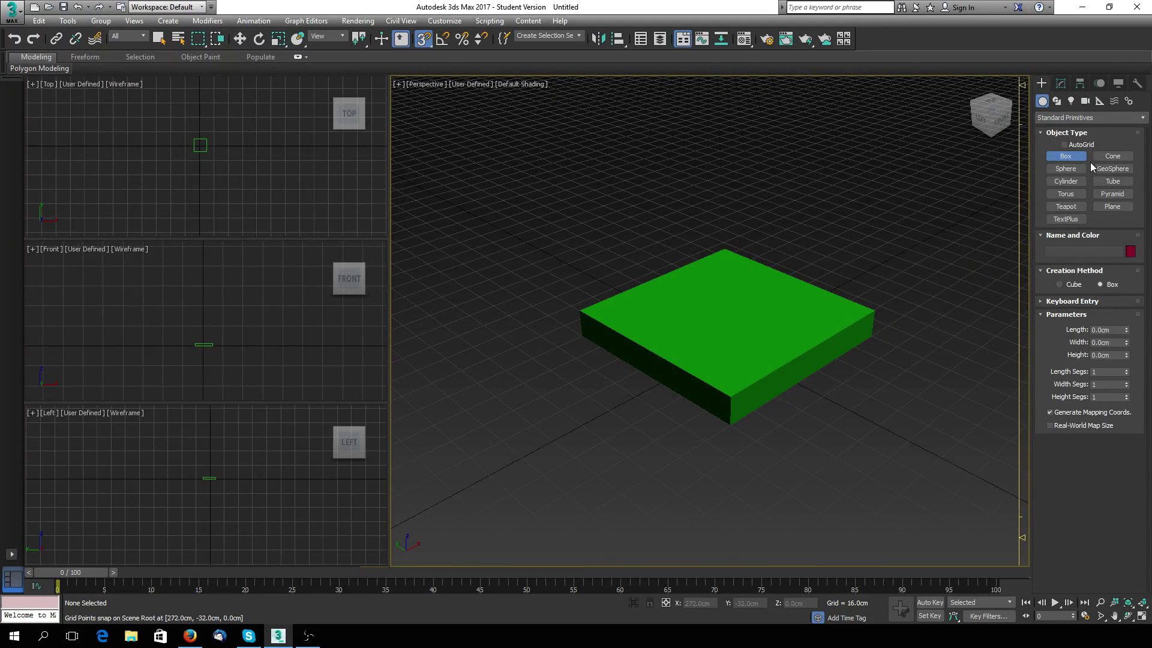
{"action": "left_click", "coordinate": [1065, 88]}
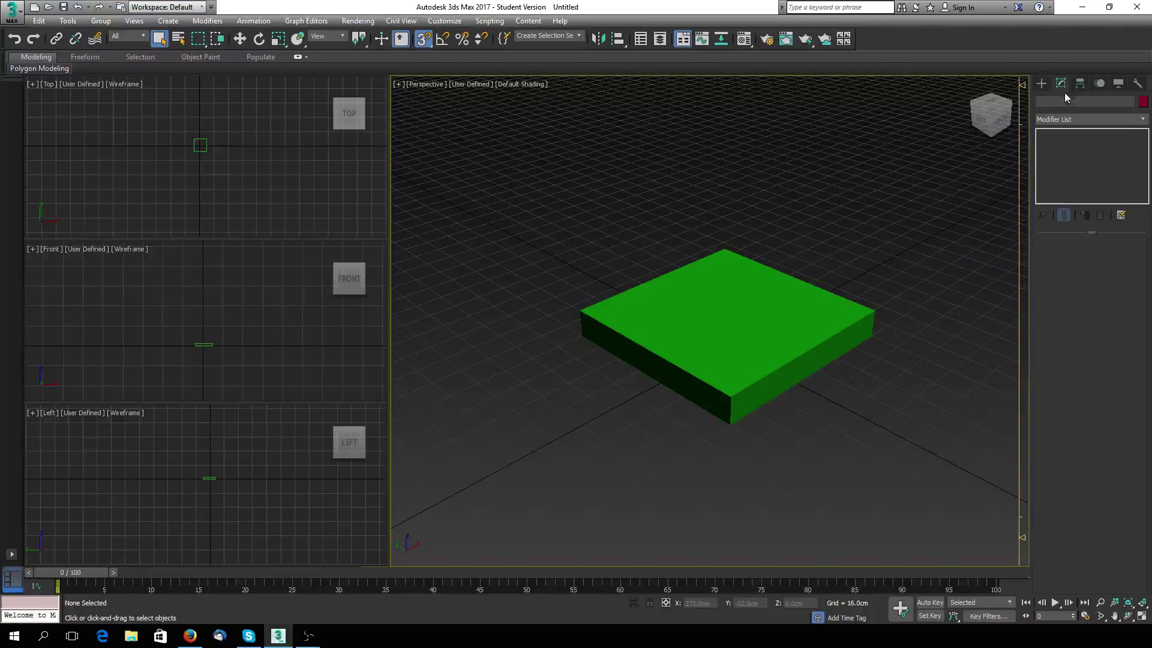
{"action": "left_click", "coordinate": [239, 38]}
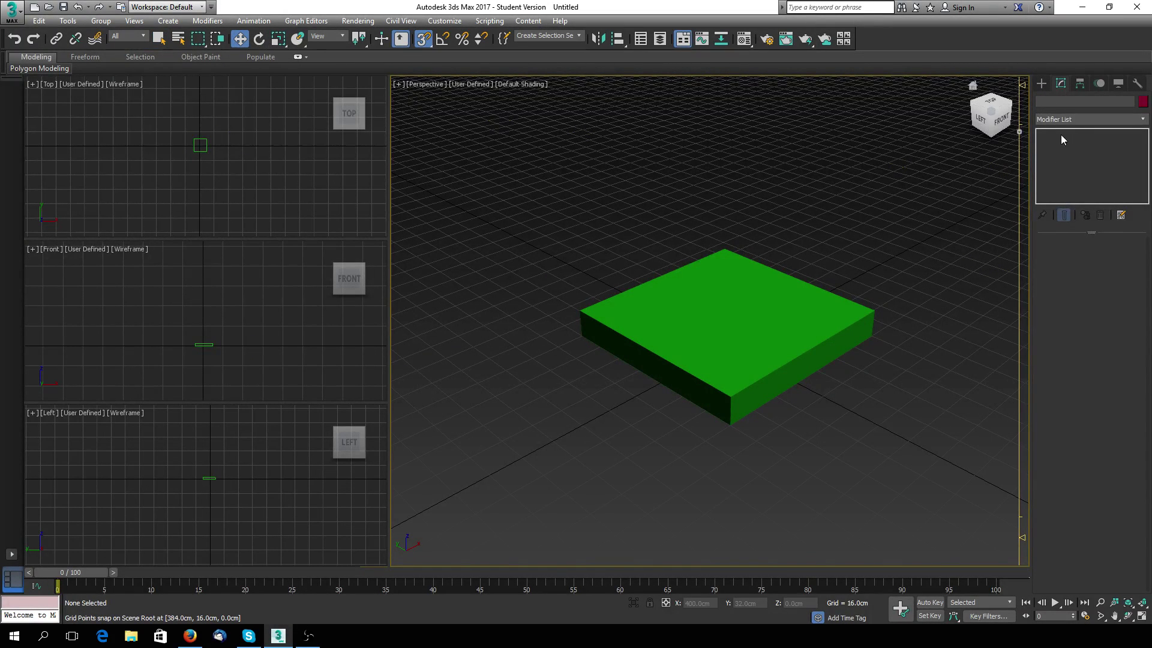
{"action": "left_click", "coordinate": [726, 318]}
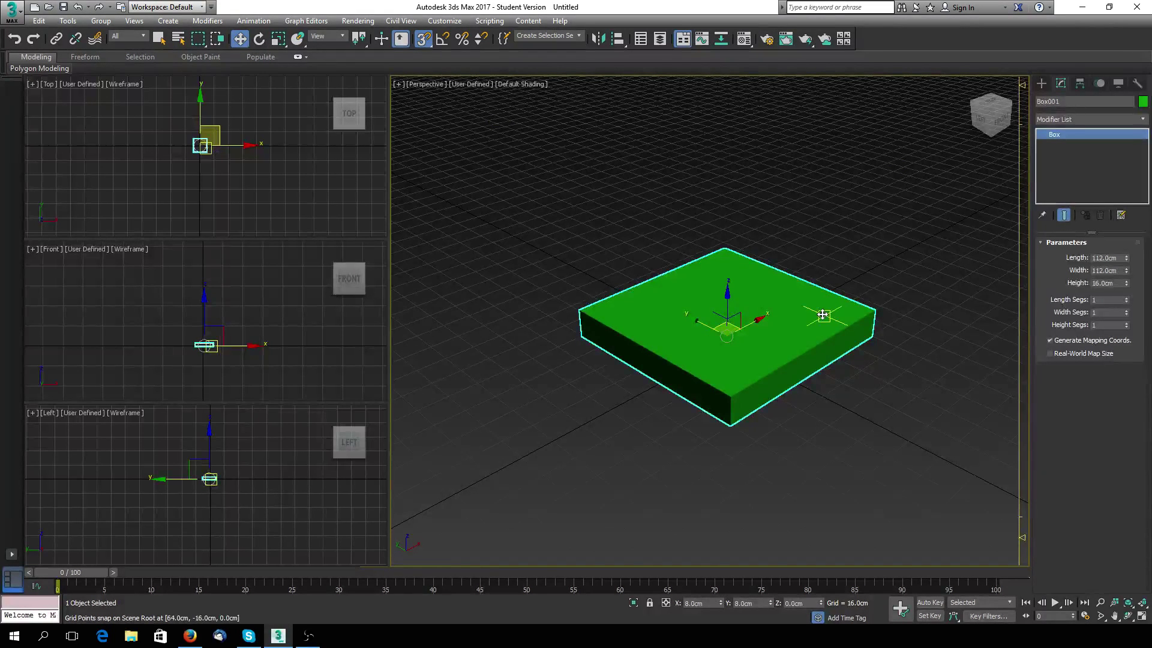
{"action": "middle_click_drag", "start_coordinate": [779, 324], "coordinate": [741, 297], "text": "alt"}
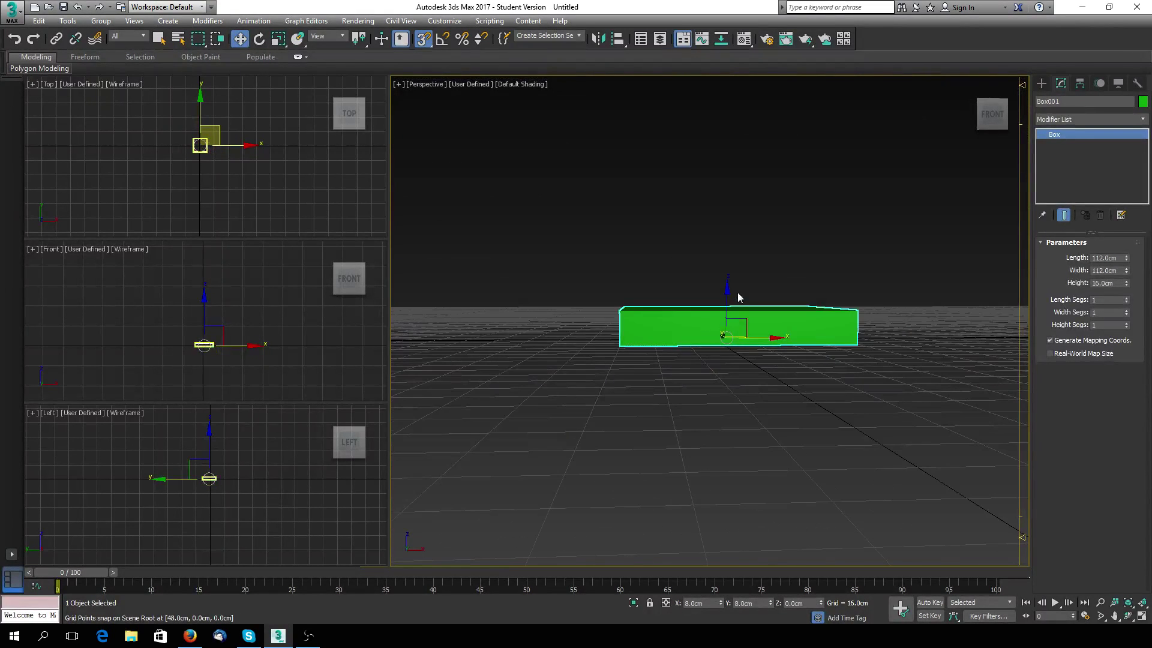
{"action": "right_click", "coordinate": [1089, 136]}
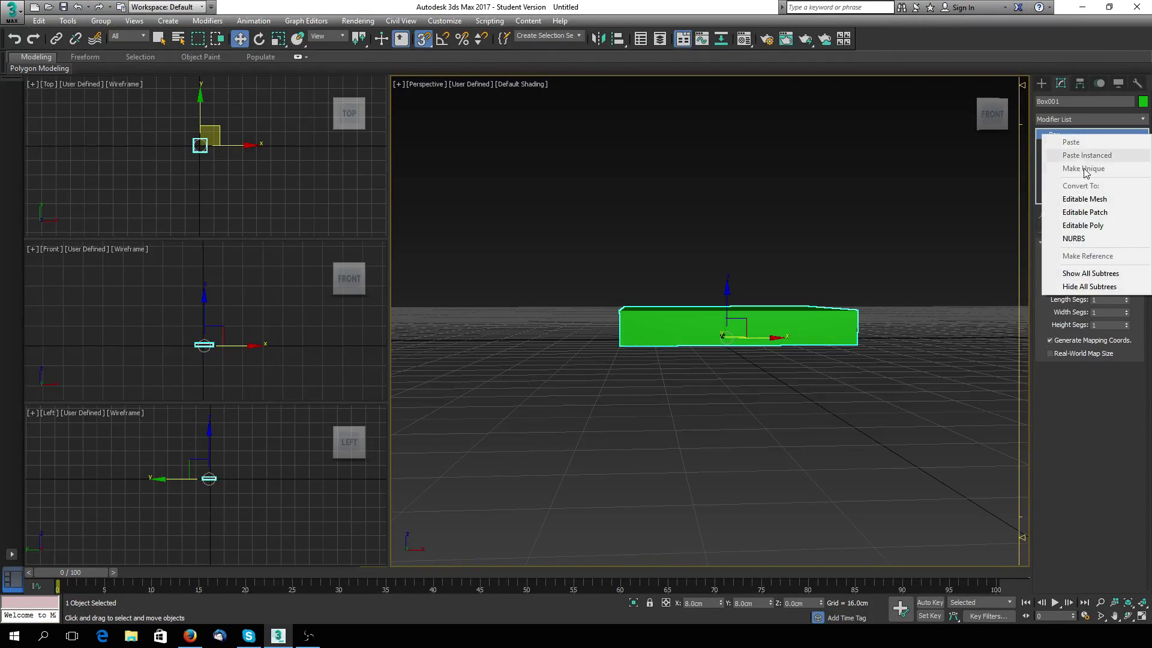
{"action": "left_click", "coordinate": [1093, 225]}
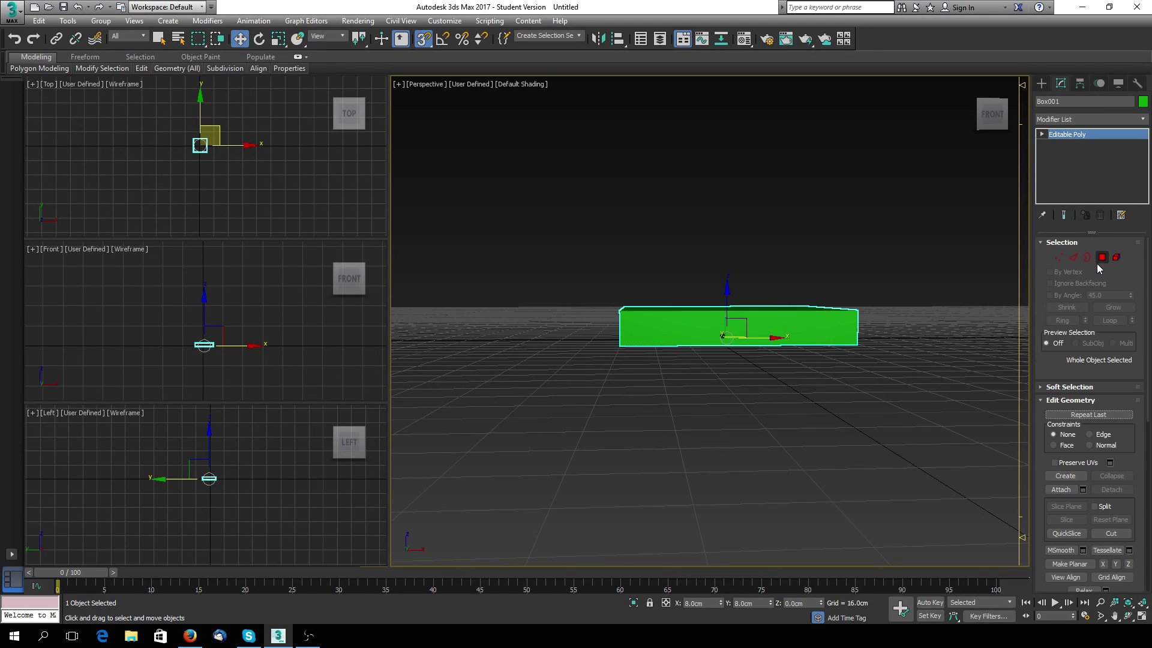
Step: Move the box's four top vertices up with snapping, turn snapping off and lower them freely to about 3.9 cm height
{"action": "left_click_drag", "start_coordinate": [564, 258], "coordinate": [905, 318]}
{"action": "mouse_move", "coordinate": [727, 264]}
{"action": "left_mouse_down"}
{"action": "mouse_move", "coordinate": [729, 303]}
{"action": "mouse_move", "coordinate": [729, 279]}
{"action": "left_mouse_up"}
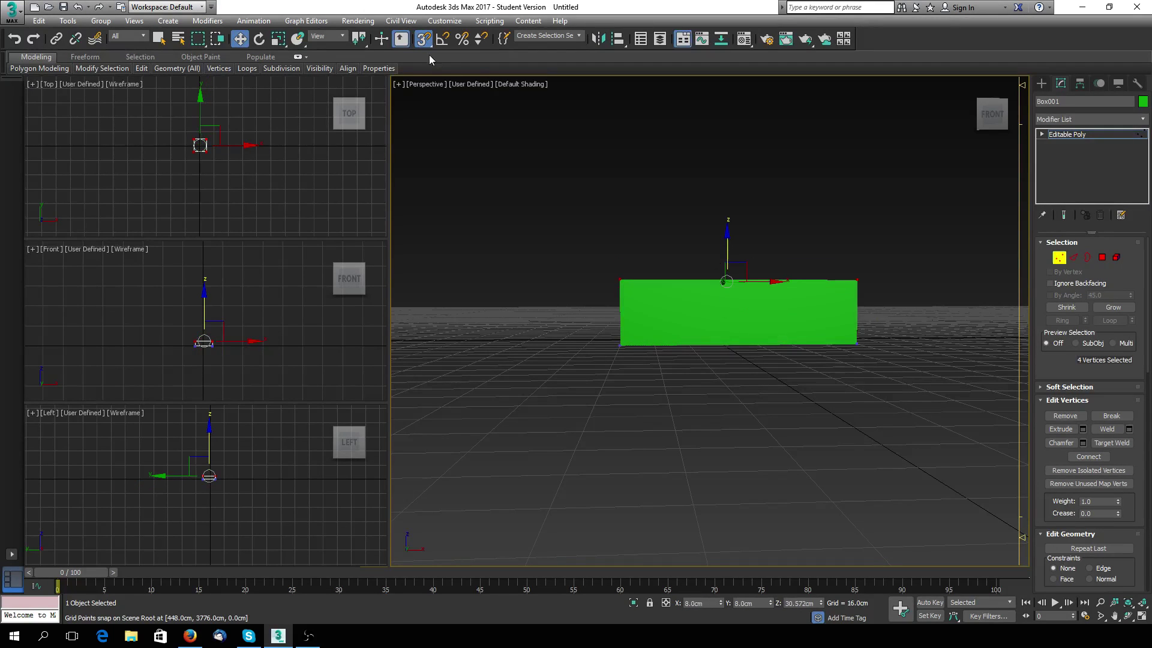
{"action": "left_click", "coordinate": [424, 39]}
{"action": "left_click_drag", "start_coordinate": [726, 239], "coordinate": [726, 287]}
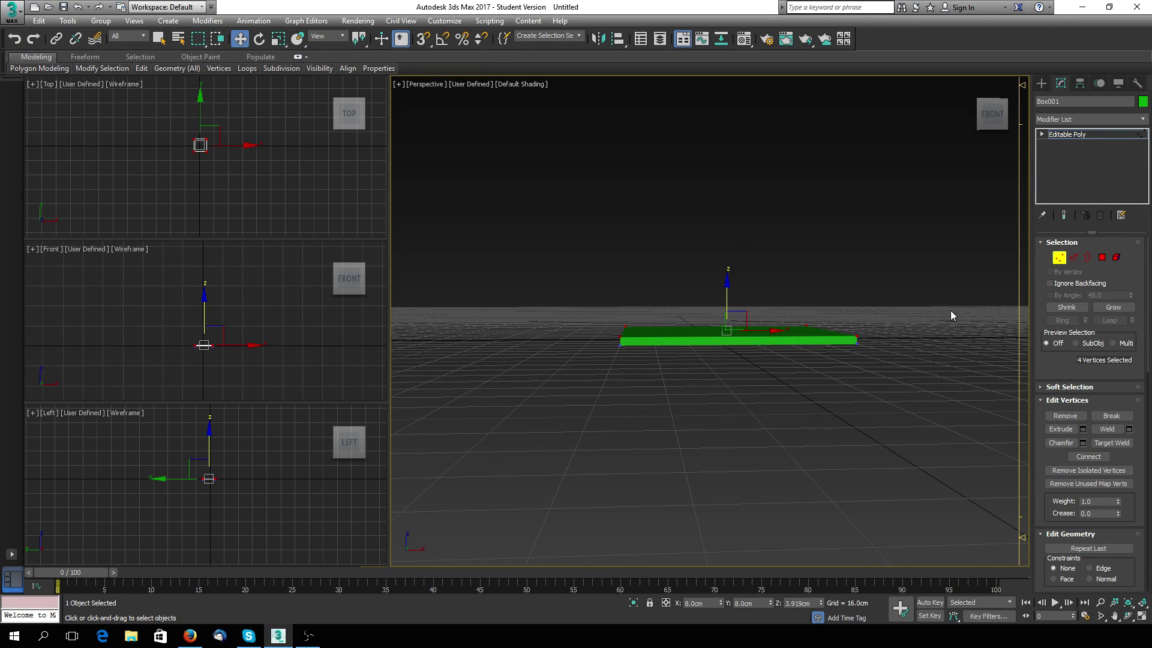
{"action": "scroll", "coordinate": [819, 362], "scroll_direction": "up", "scroll_amount": 3}
{"action": "scroll", "coordinate": [802, 370], "scroll_direction": "down", "scroll_amount": 3}
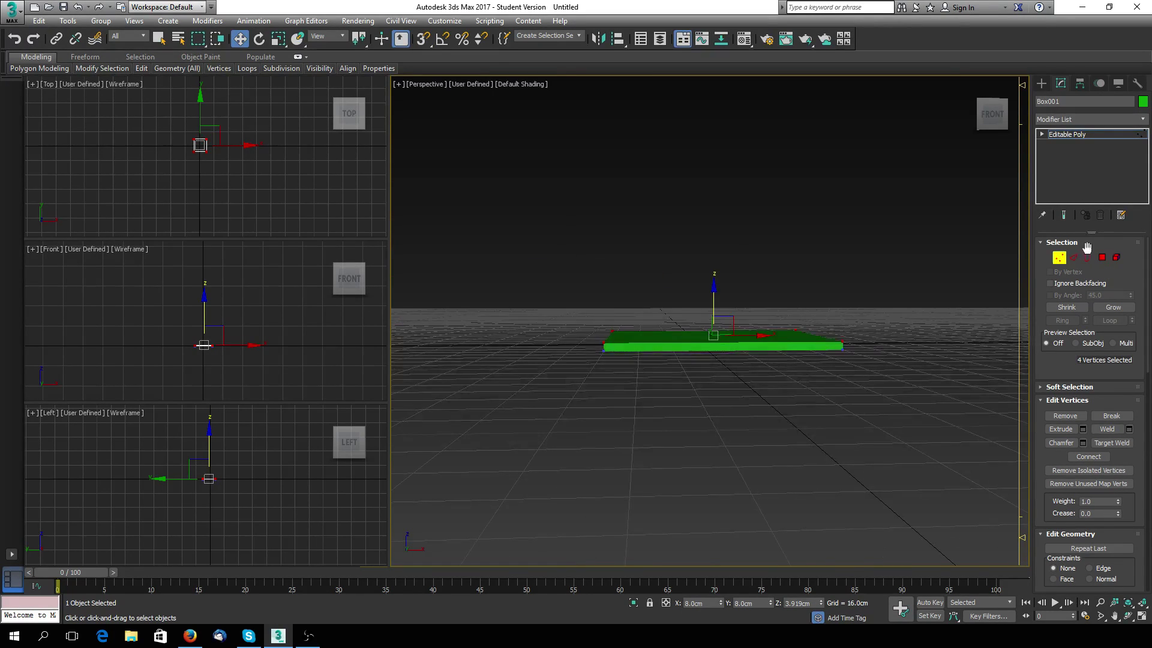
{"action": "left_click", "coordinate": [1060, 258]}
Step: Select the top polygon of the flattened box in Polygon sub-object mode
{"action": "middle_click_drag", "start_coordinate": [757, 340], "coordinate": [734, 380]}
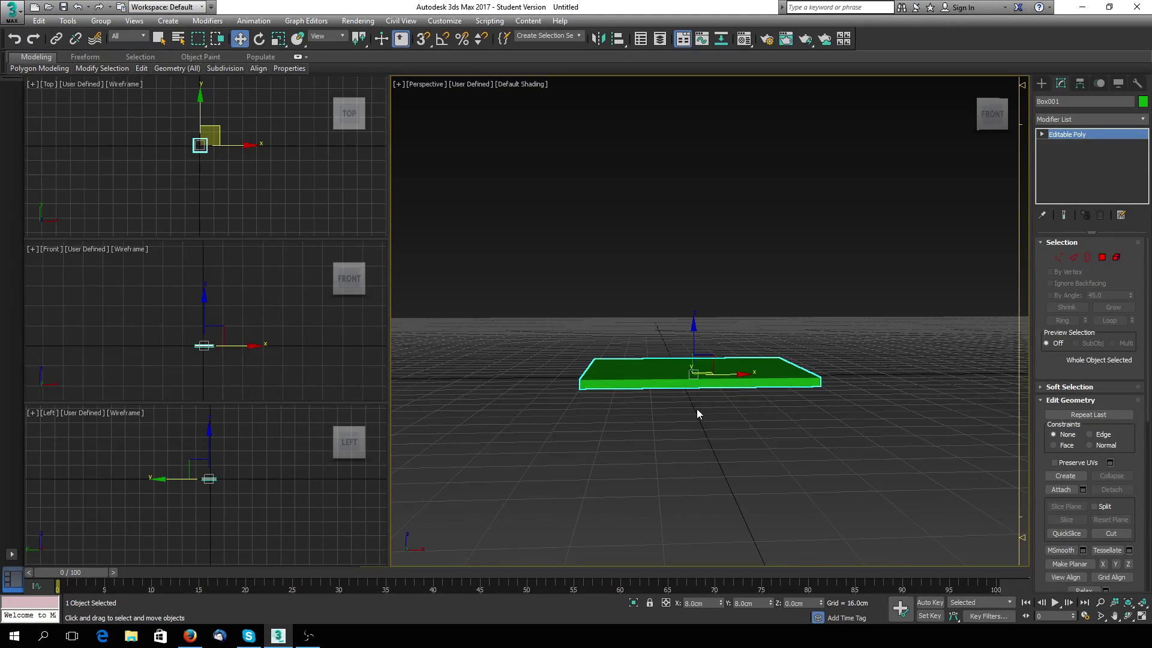
{"action": "key", "text": "4"}
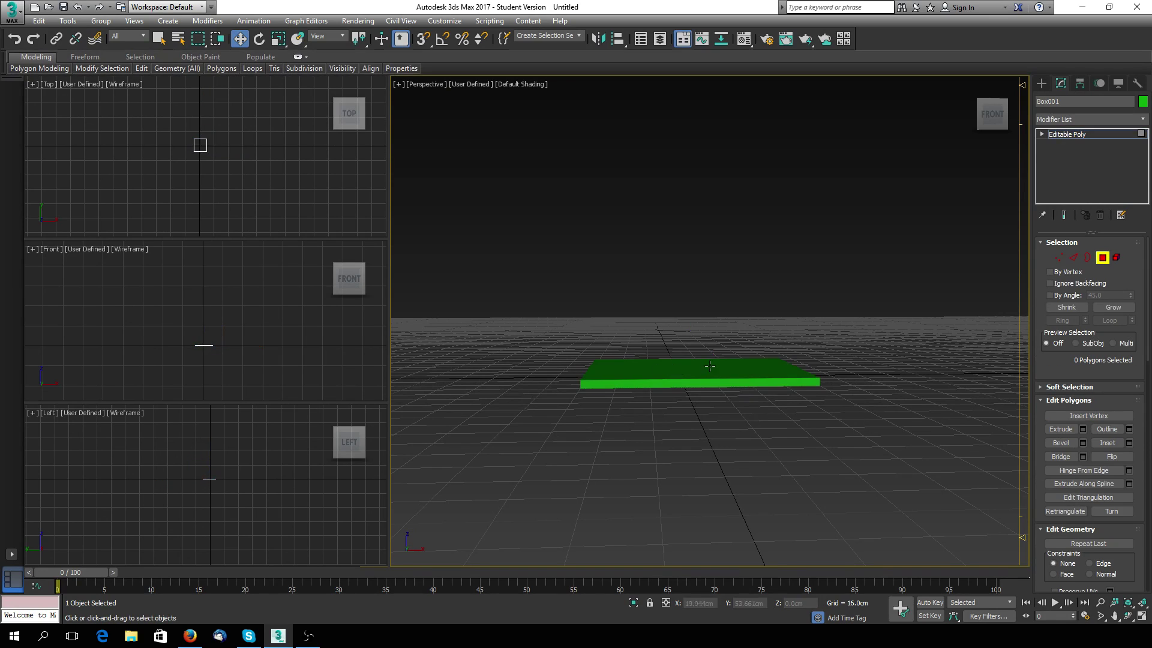
{"action": "left_click", "coordinate": [710, 366]}
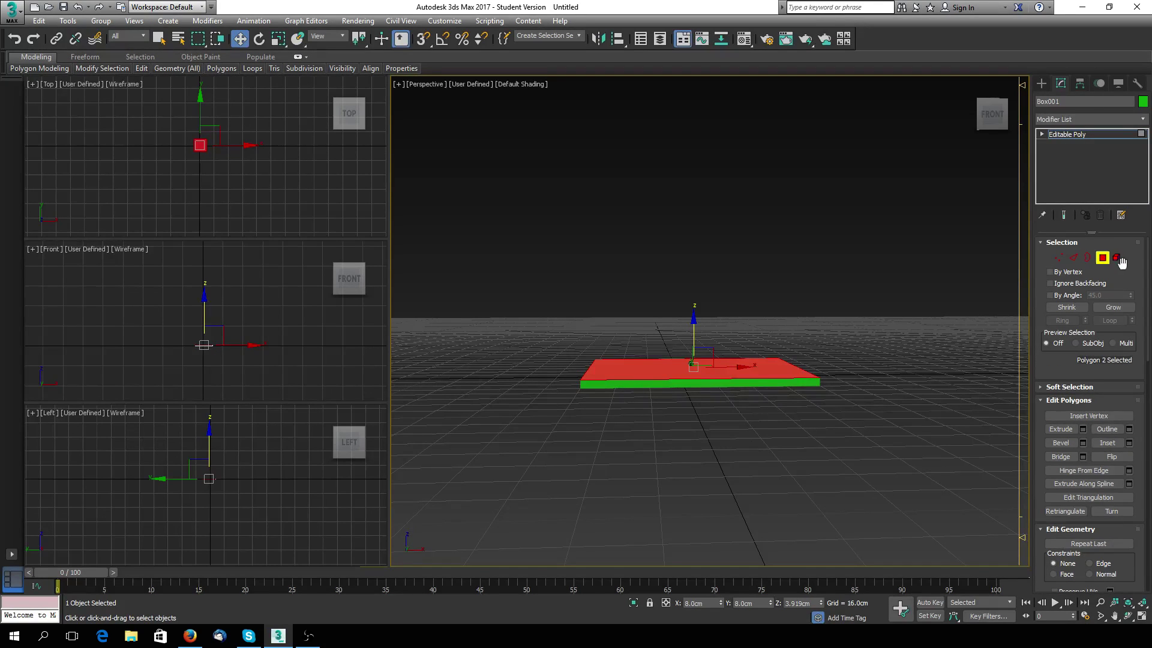
Step: Leave polygon sub-object mode and turn on Affect Pivot Only for the flat green box
{"action": "key", "text": "4"}
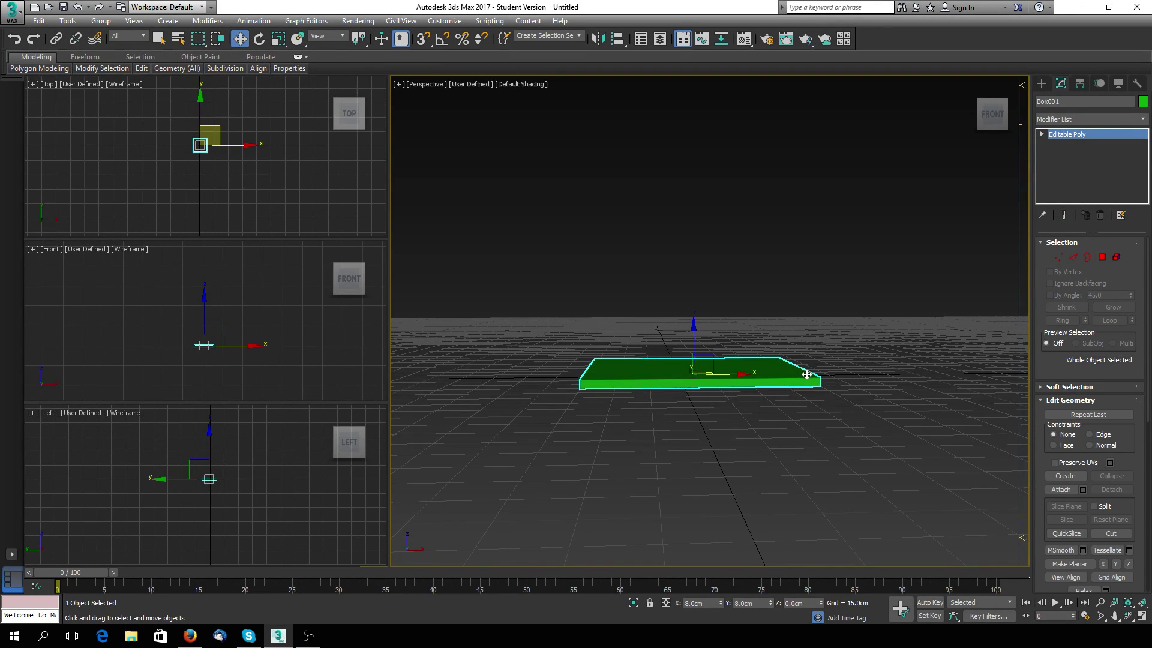
{"action": "scroll", "coordinate": [680, 425], "scroll_direction": "up", "scroll_amount": 2}
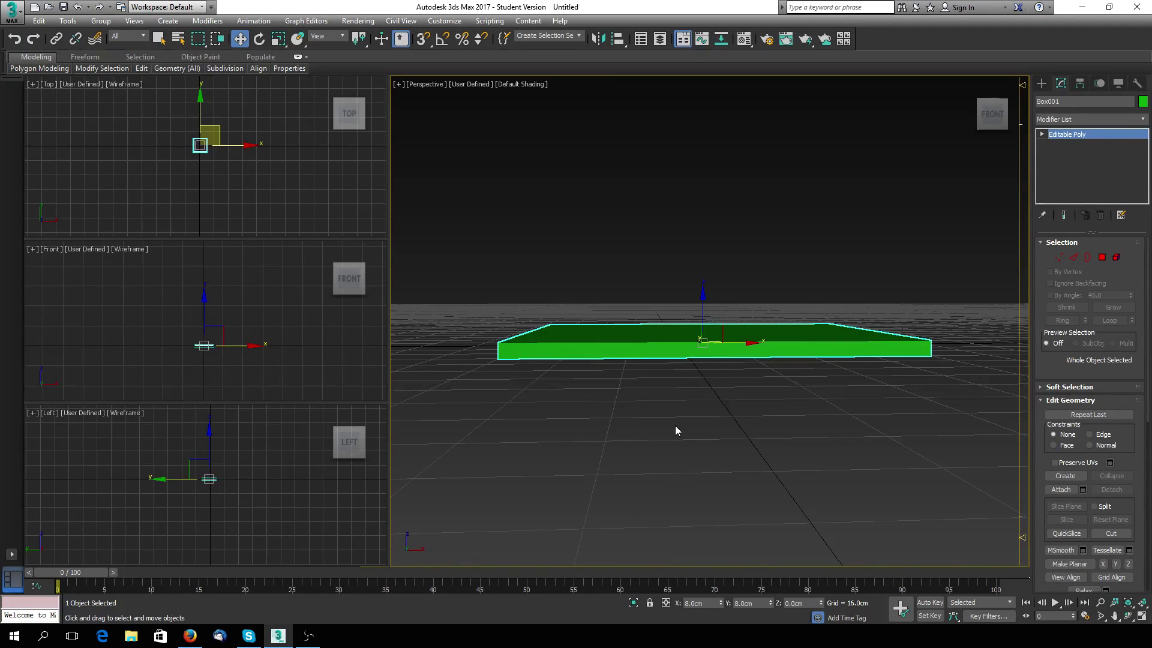
{"action": "middle_click_drag", "start_coordinate": [645, 426], "coordinate": [696, 440], "text": "alt"}
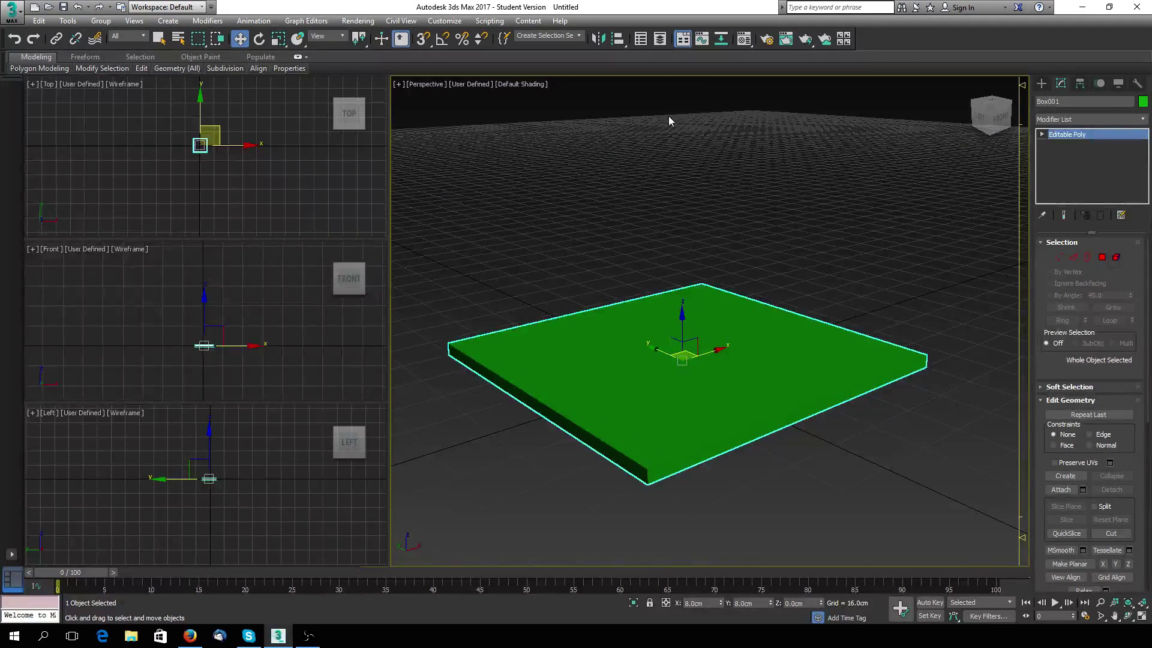
{"action": "left_click", "coordinate": [1080, 84]}
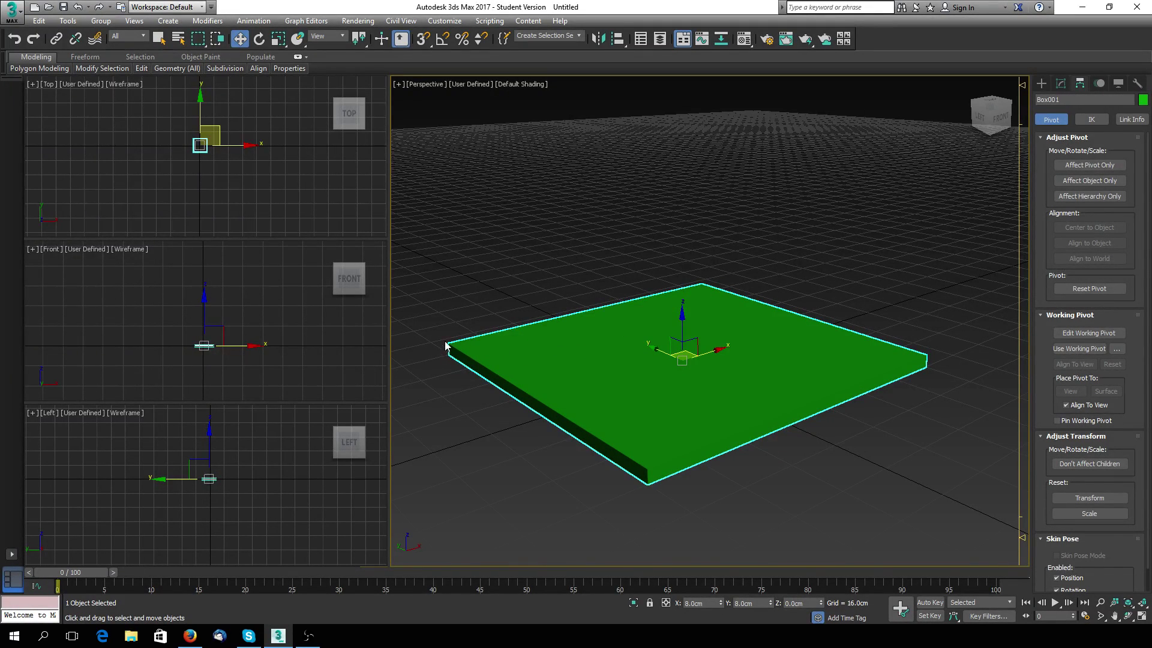
{"action": "left_click", "coordinate": [690, 354]}
{"action": "left_click", "coordinate": [1087, 165]}
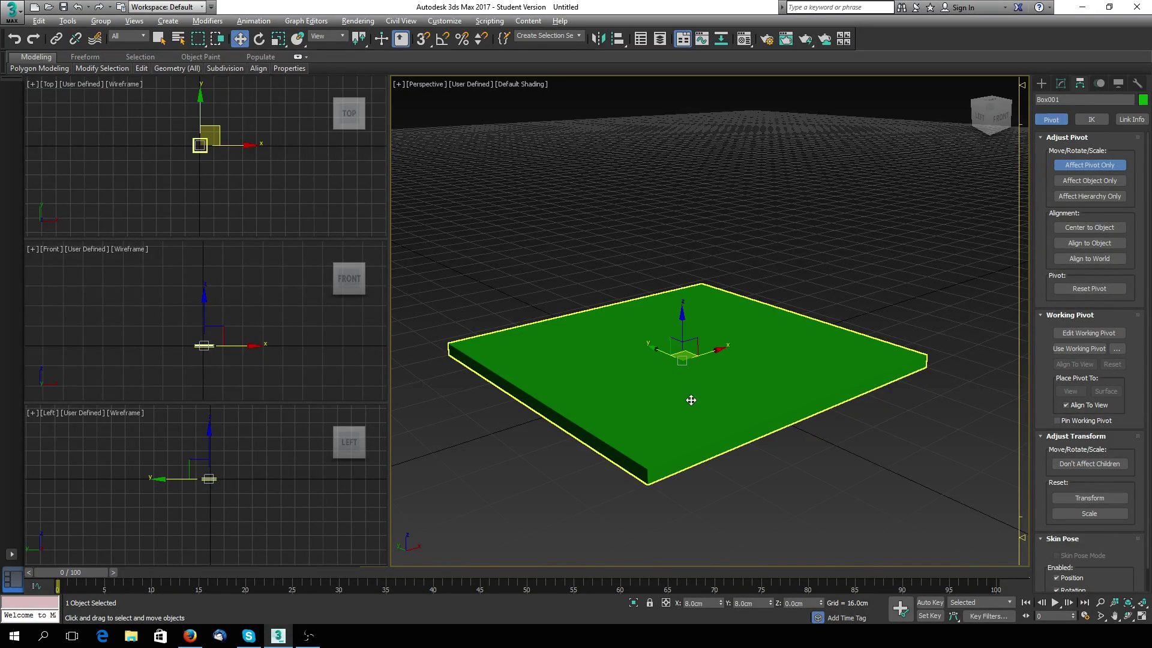
Step: Enable snapping with only Vertex checked and move the box's pivot from its centre to near a top corner
{"action": "middle_click_drag", "start_coordinate": [689, 398], "coordinate": [712, 417], "text": "alt"}
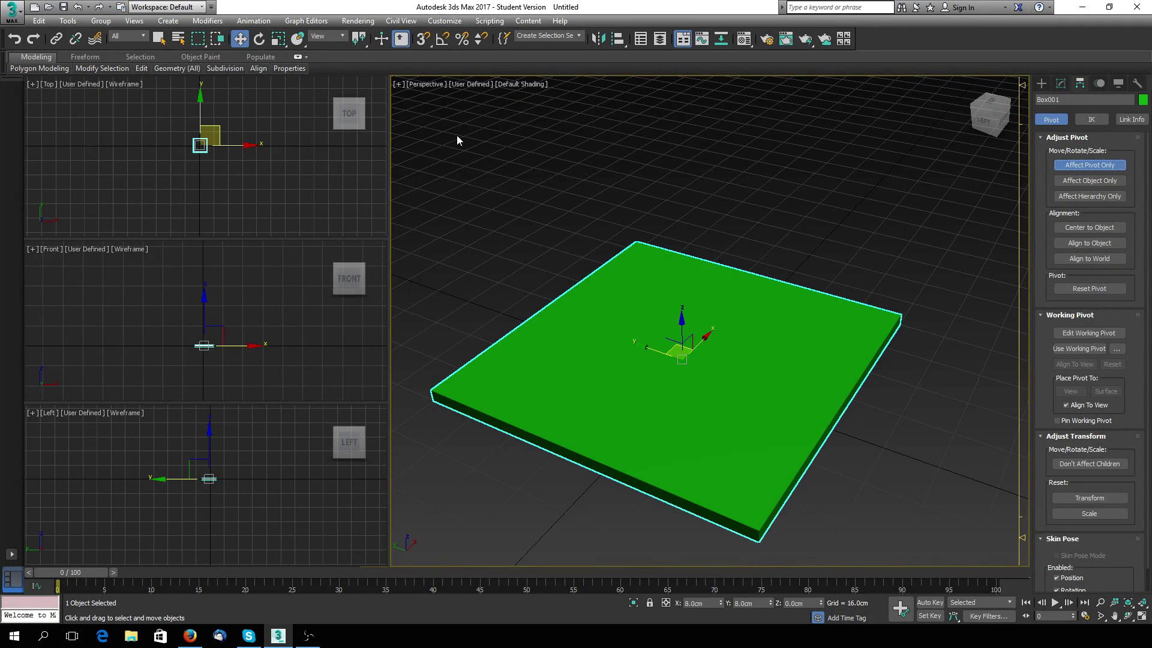
{"action": "right_click", "coordinate": [428, 42]}
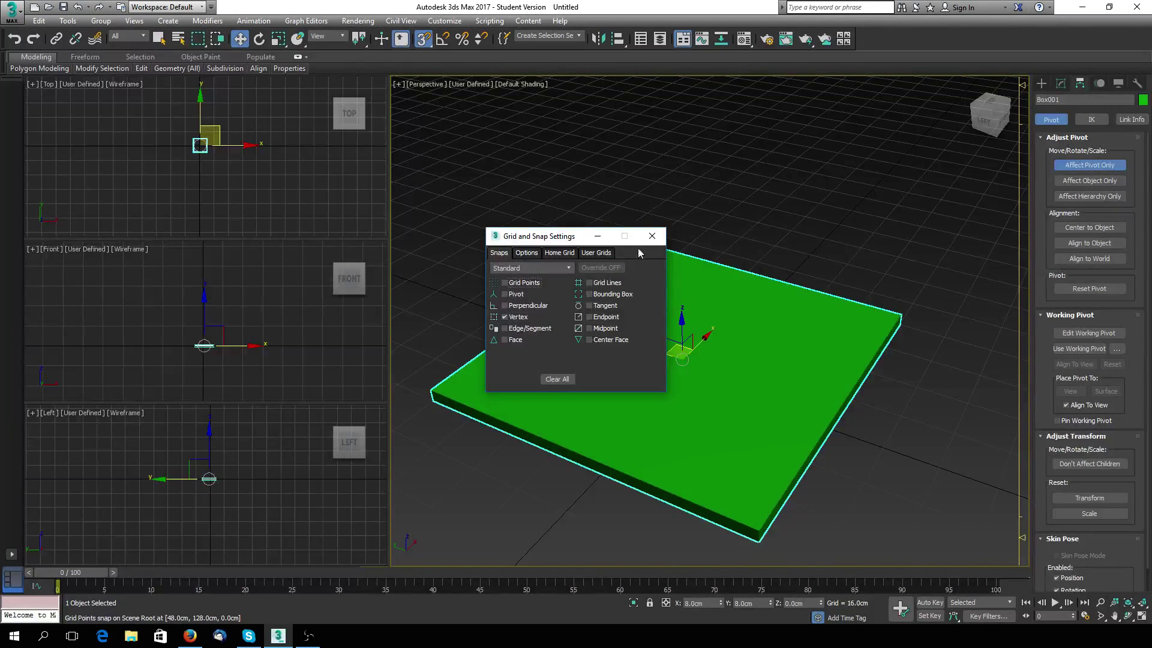
{"action": "left_click", "coordinate": [654, 235]}
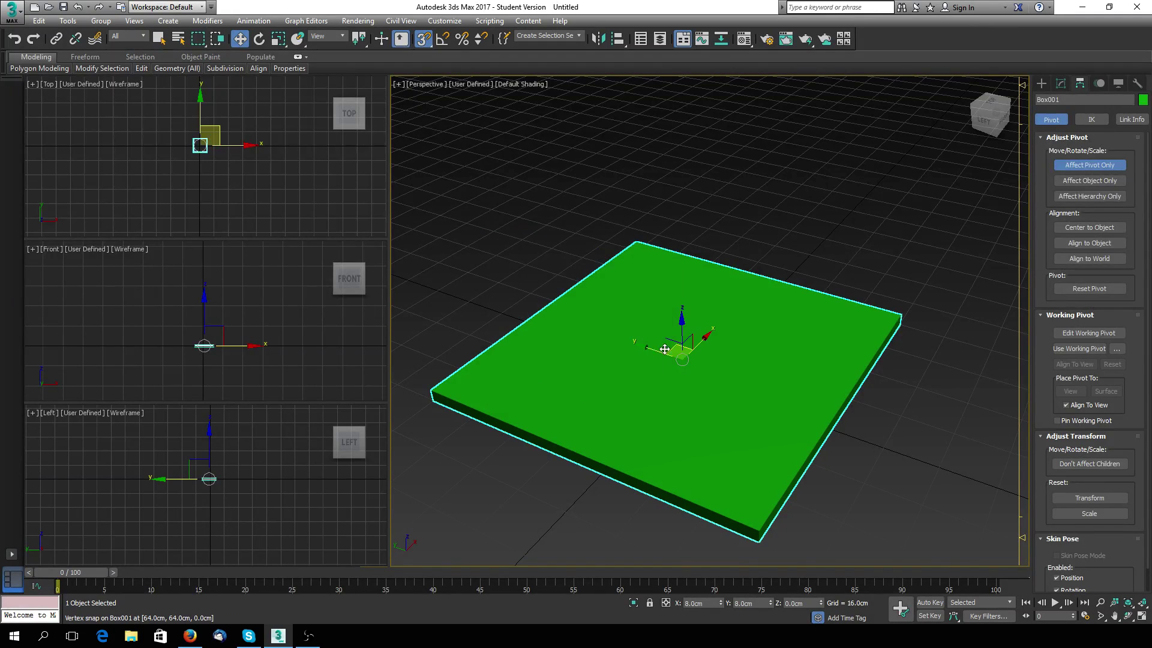
{"action": "left_click_drag", "start_coordinate": [664, 349], "coordinate": [435, 390]}
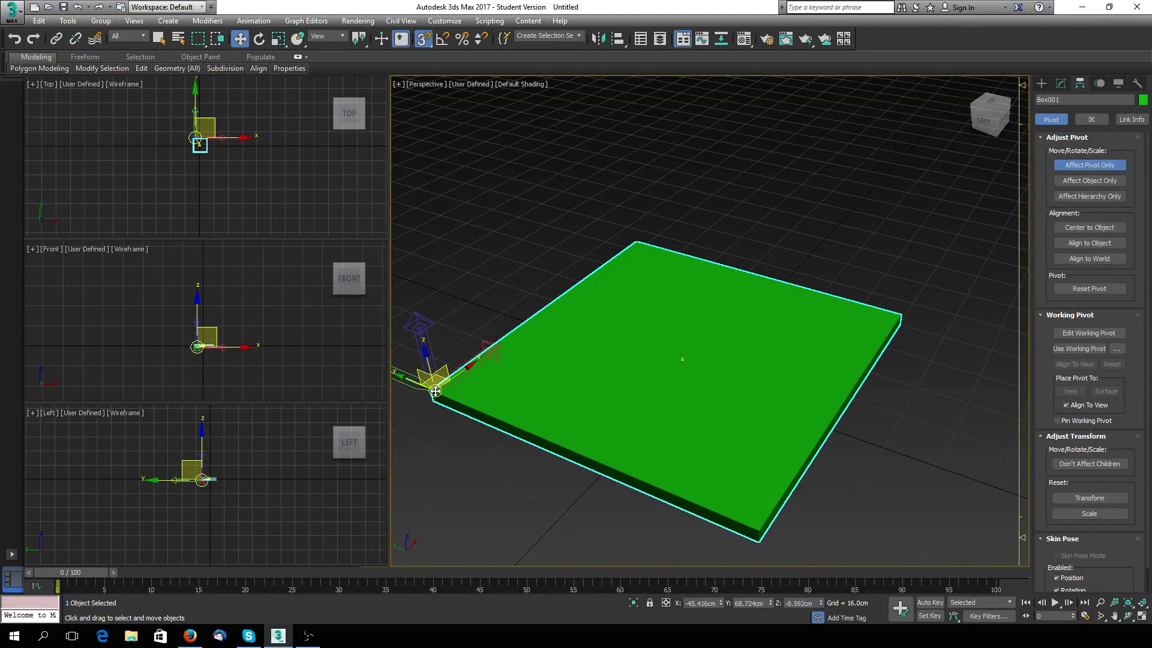
{"action": "scroll", "coordinate": [563, 391], "scroll_direction": "up", "scroll_amount": 5}
{"action": "middle_click_drag", "start_coordinate": [534, 391], "coordinate": [951, 316]}
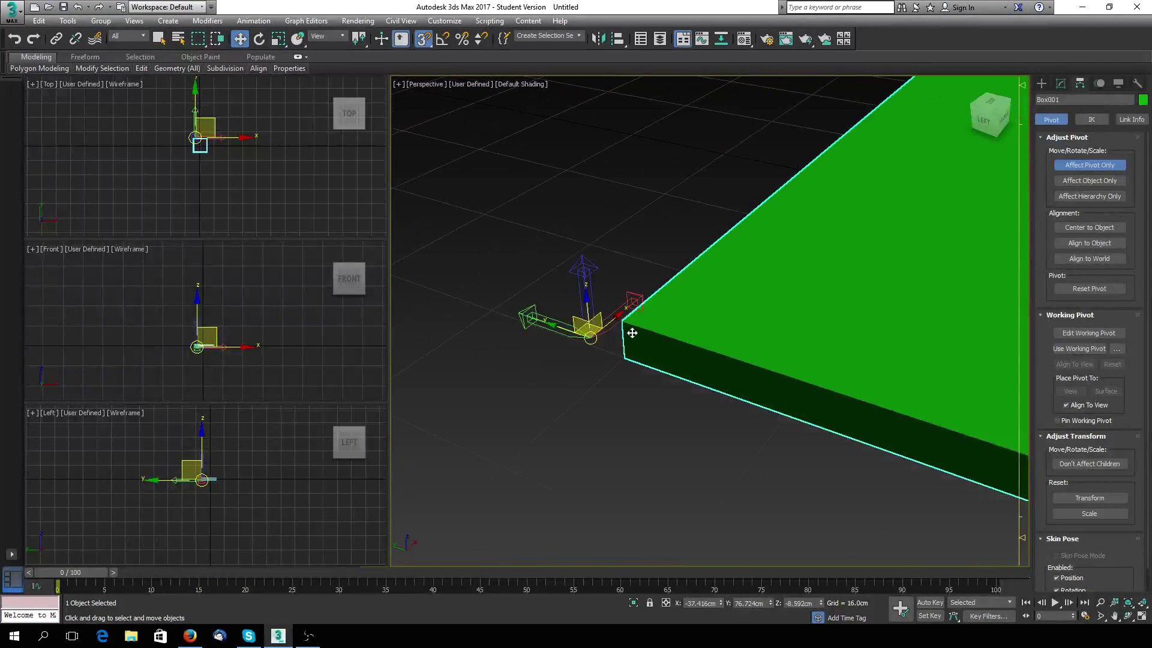
{"action": "left_click_drag", "start_coordinate": [557, 330], "coordinate": [653, 333]}
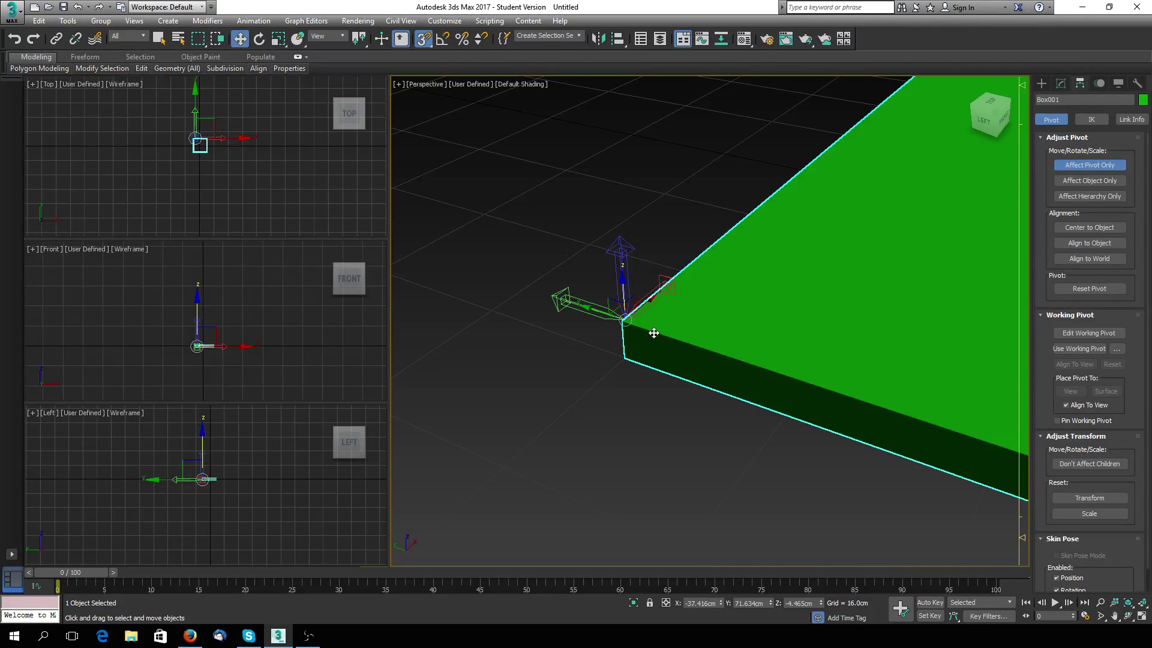
Step: In the Top view, move the pivot onto the box's upper-left corner at about X -48 cm, Y 64 cm
{"action": "key", "text": "t"}
{"action": "scroll", "coordinate": [652, 334], "scroll_direction": "down", "scroll_amount": 4}
{"action": "scroll", "coordinate": [642, 314], "scroll_direction": "up", "scroll_amount": 7}
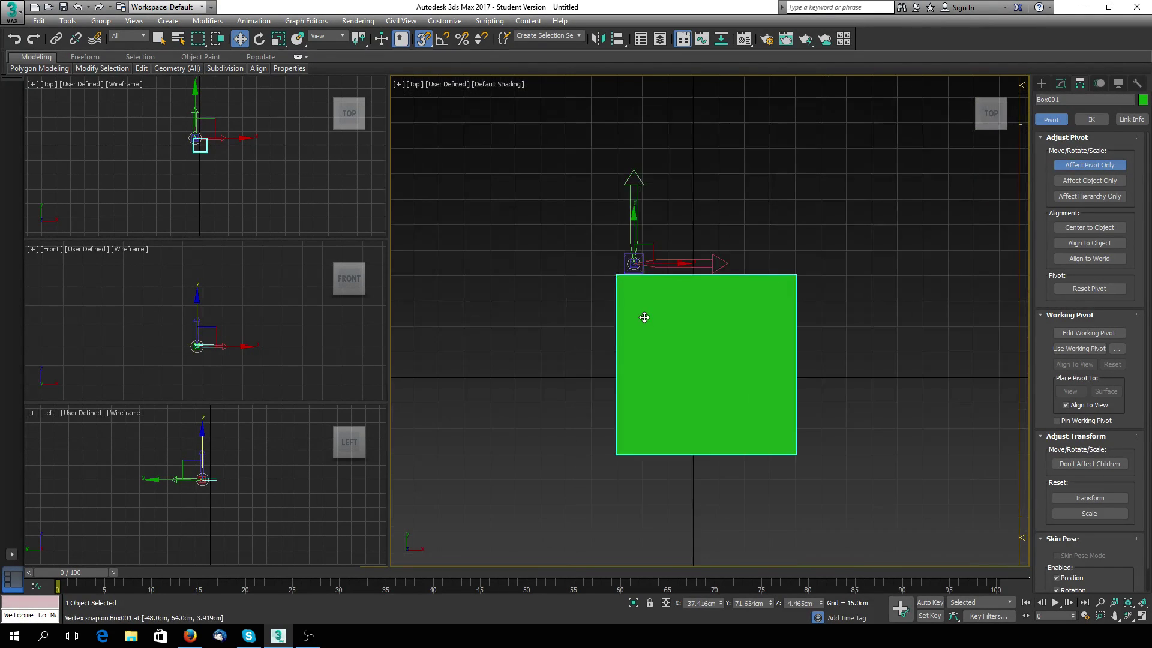
{"action": "middle_click_drag", "start_coordinate": [642, 309], "coordinate": [678, 474]}
{"action": "left_click_drag", "start_coordinate": [667, 360], "coordinate": [628, 388]}
{"action": "scroll", "coordinate": [674, 394], "scroll_direction": "up", "scroll_amount": 3}
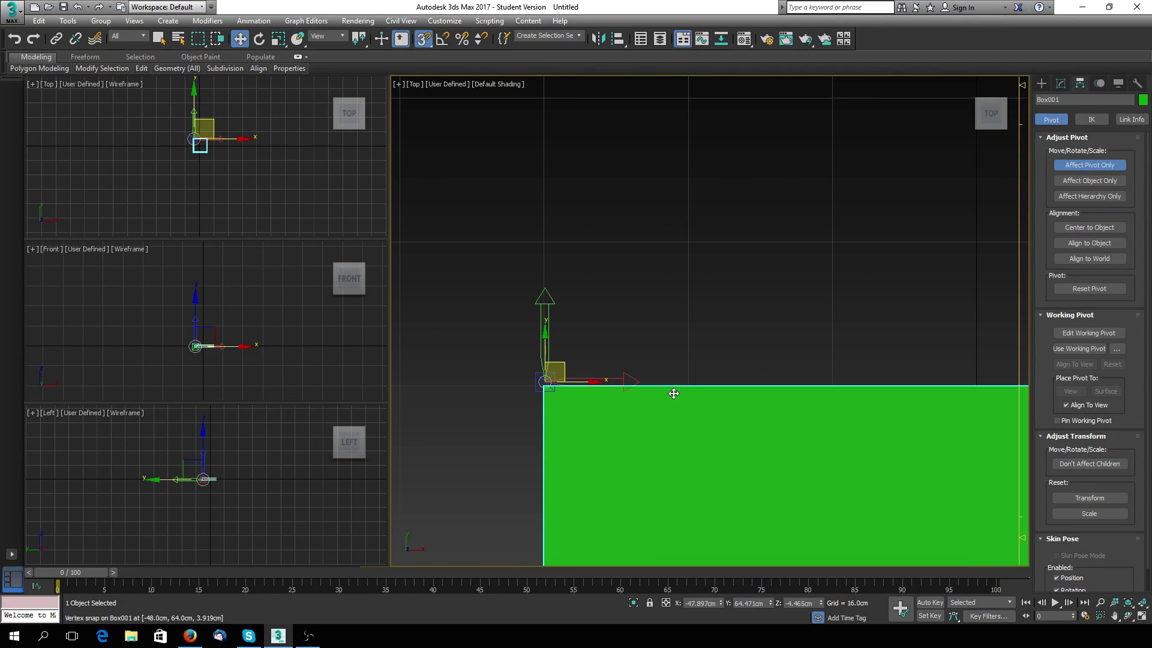
{"action": "middle_click_drag", "start_coordinate": [704, 325], "coordinate": [761, 242]}
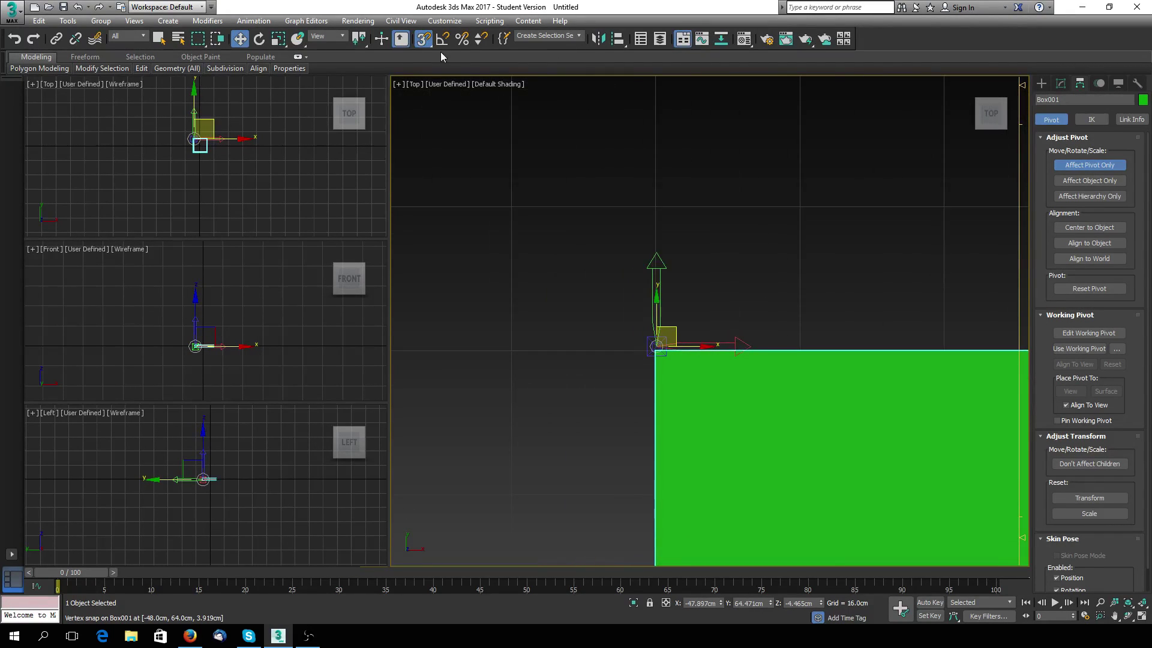
{"action": "scroll", "coordinate": [607, 223], "scroll_direction": "up", "scroll_amount": 3}
{"action": "scroll", "coordinate": [618, 258], "scroll_direction": "down", "scroll_amount": 2}
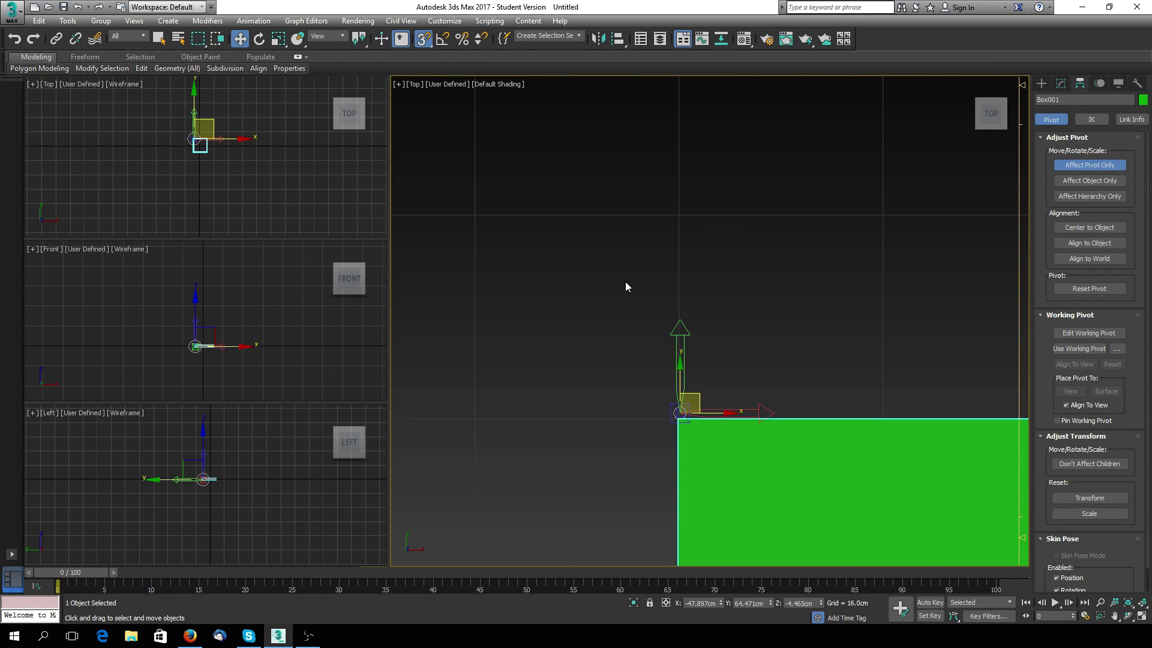
{"action": "middle_click_drag", "start_coordinate": [625, 287], "coordinate": [571, 137]}
{"action": "left_click_drag", "start_coordinate": [644, 241], "coordinate": [643, 247]}
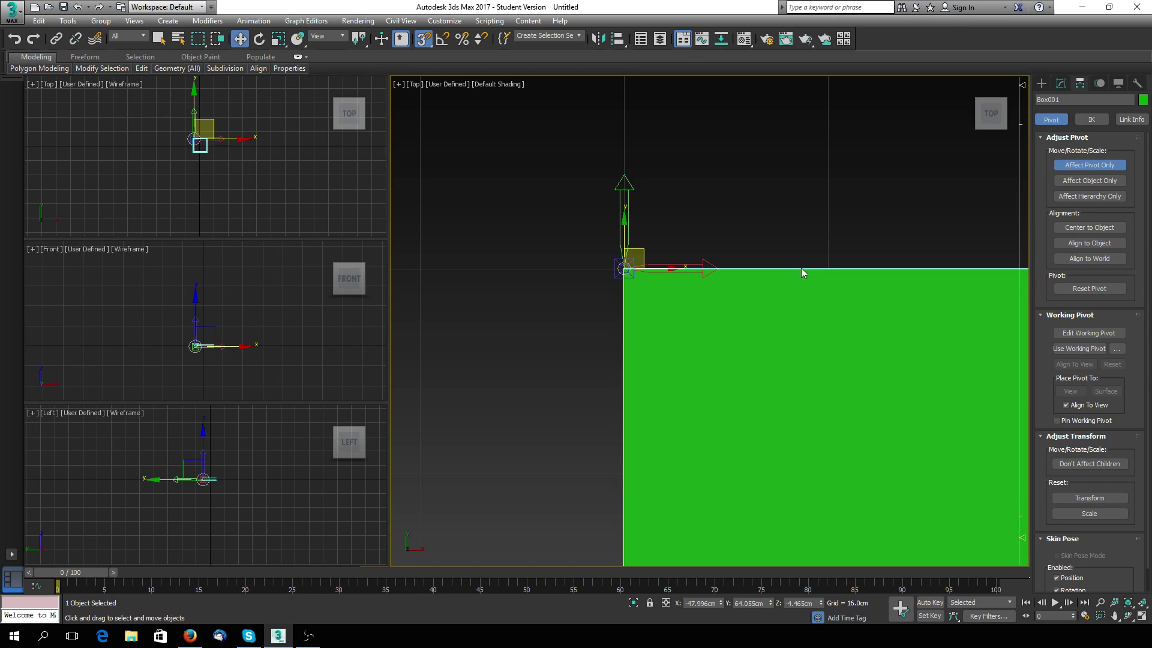
Step: With Affect Pivot Only off, enable Grid Points snapping and snap the box by its pivot to X -48 cm, Y 64 cm
{"action": "left_click", "coordinate": [1095, 169]}
{"action": "right_click", "coordinate": [422, 40]}
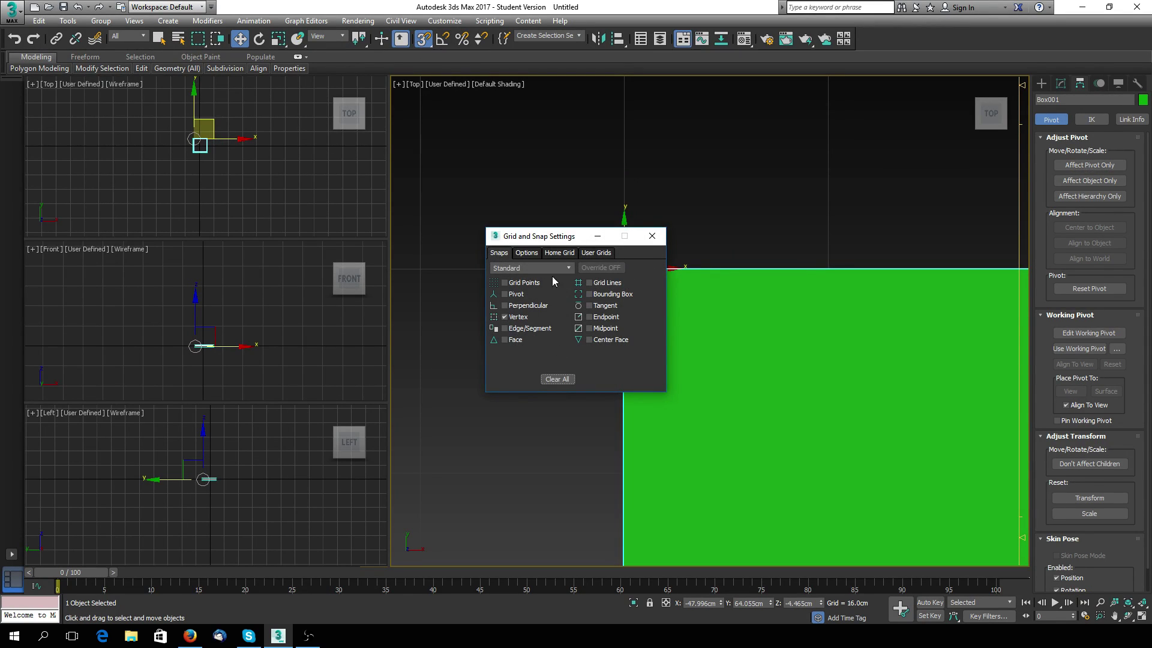
{"action": "left_click", "coordinate": [652, 236]}
{"action": "mouse_move", "coordinate": [625, 265]}
{"action": "left_mouse_down"}
{"action": "mouse_move", "coordinate": [665, 232]}
{"action": "mouse_move", "coordinate": [624, 269]}
{"action": "left_mouse_up"}
{"action": "left_click", "coordinate": [1090, 164]}
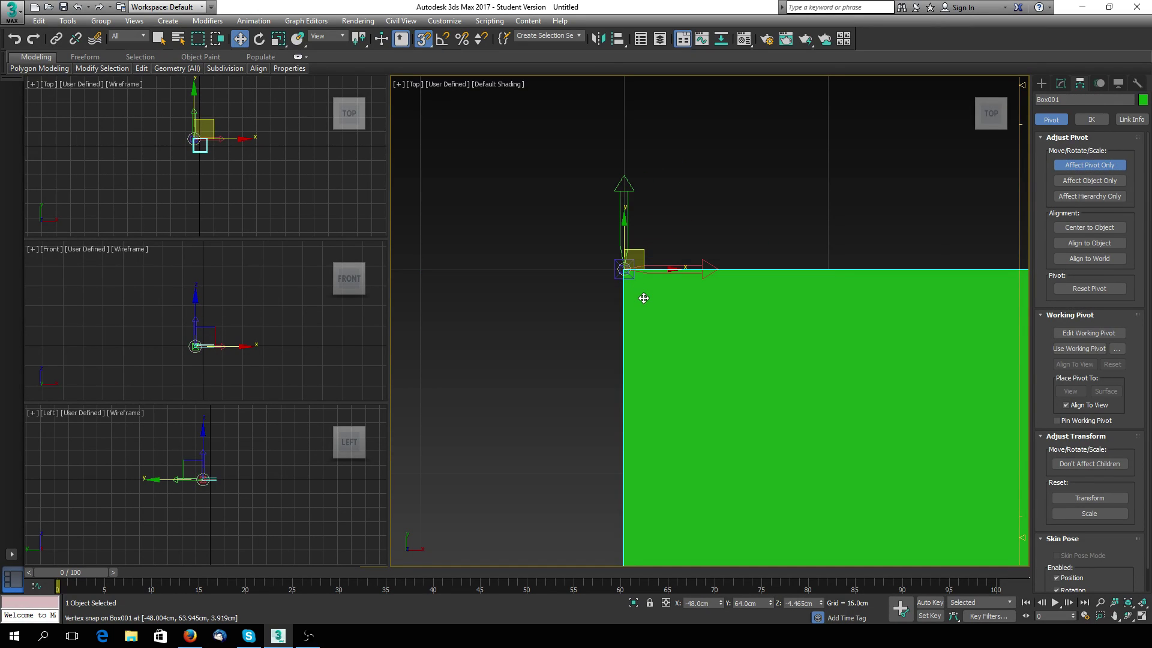
{"action": "scroll", "coordinate": [643, 298], "scroll_direction": "up", "scroll_amount": 2}
{"action": "left_click", "coordinate": [1094, 165]}
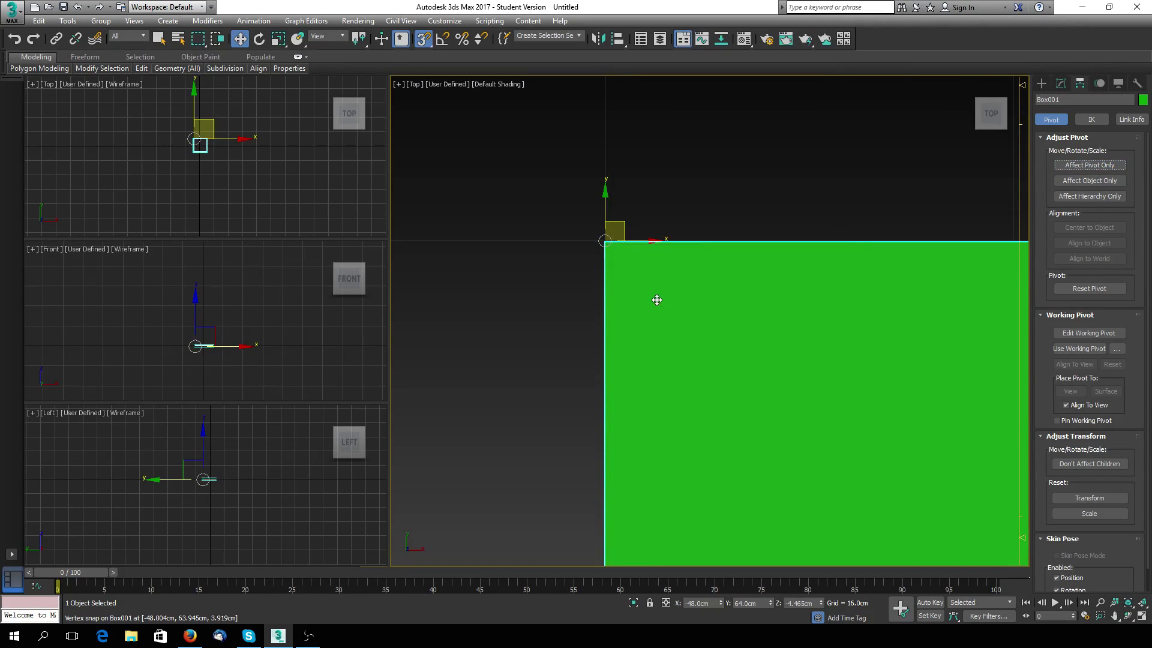
Step: Turn on Affect Pivot Only and raise the pivot along Z to about 4.28 cm at the box's corner
{"action": "middle_click_drag", "start_coordinate": [567, 391], "coordinate": [634, 288], "text": "alt"}
{"action": "scroll", "coordinate": [640, 321], "scroll_direction": "up", "scroll_amount": 3}
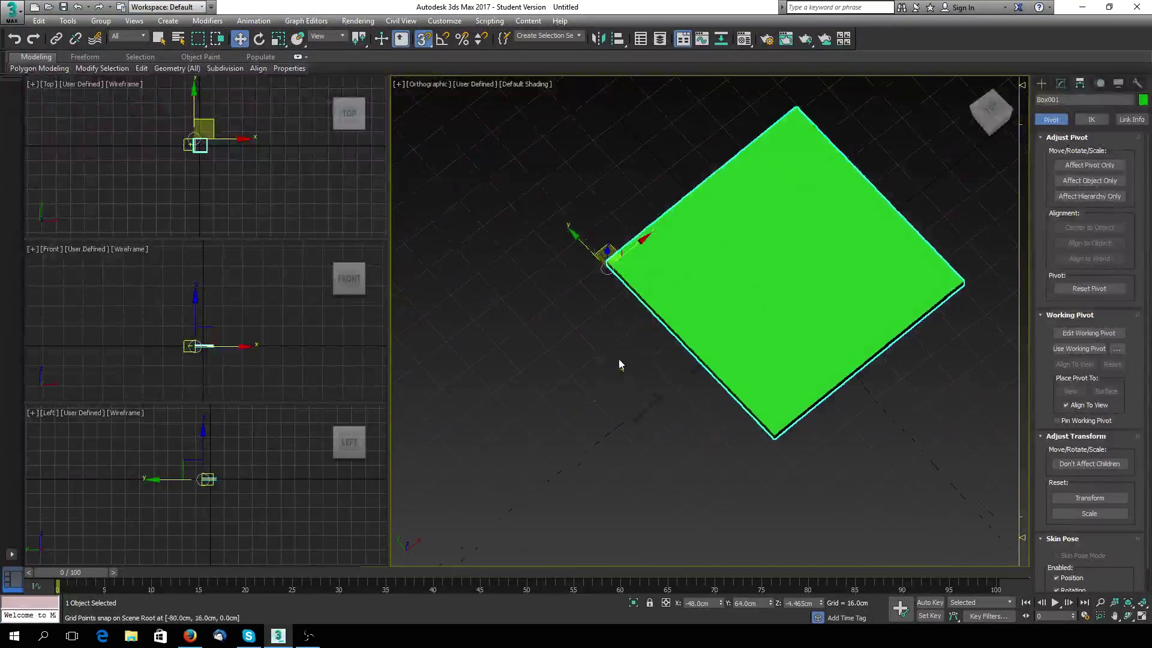
{"action": "middle_click_drag", "start_coordinate": [619, 362], "coordinate": [623, 420], "text": "alt"}
{"action": "scroll", "coordinate": [644, 337], "scroll_direction": "up", "scroll_amount": 5}
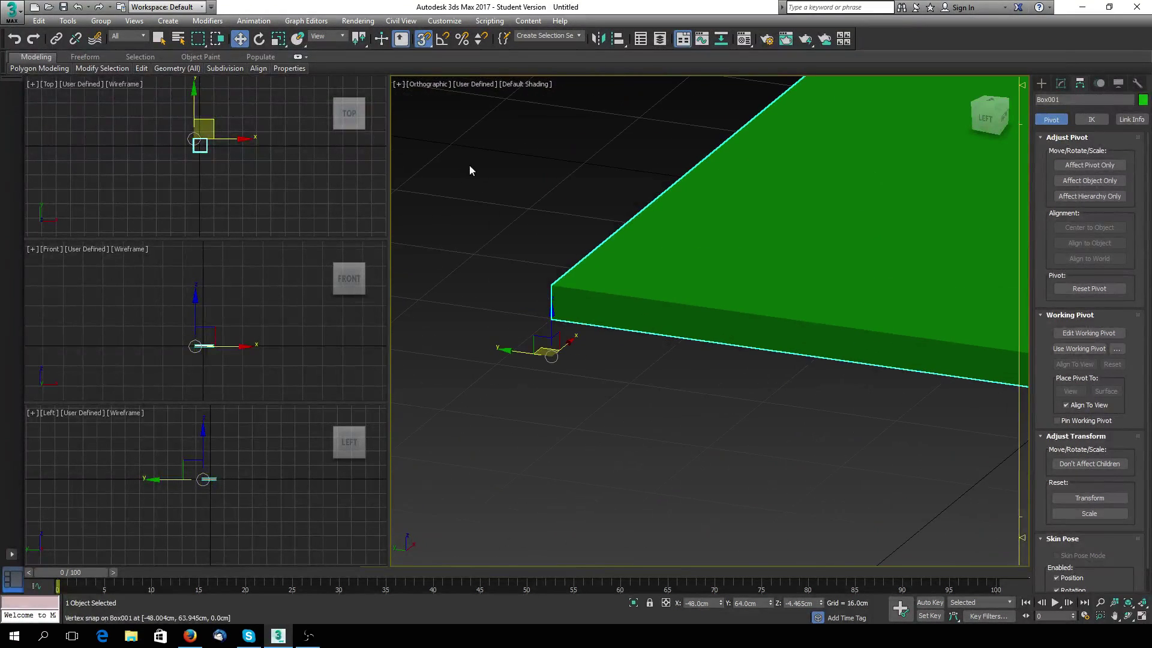
{"action": "right_click", "coordinate": [427, 41]}
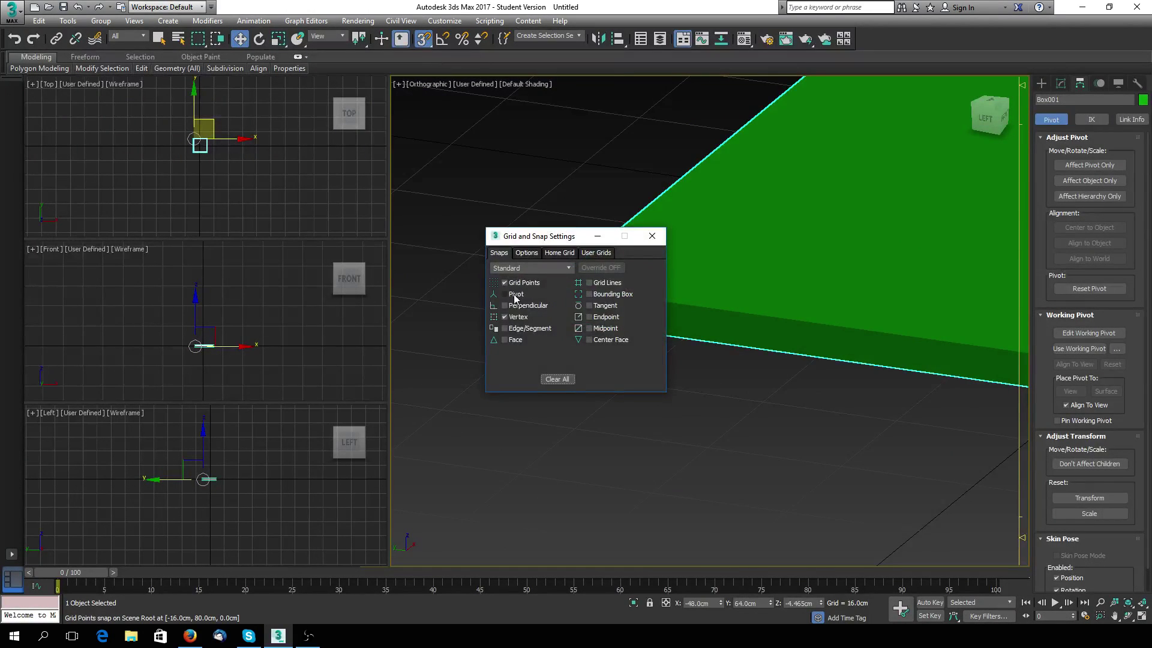
{"action": "left_click", "coordinate": [652, 236]}
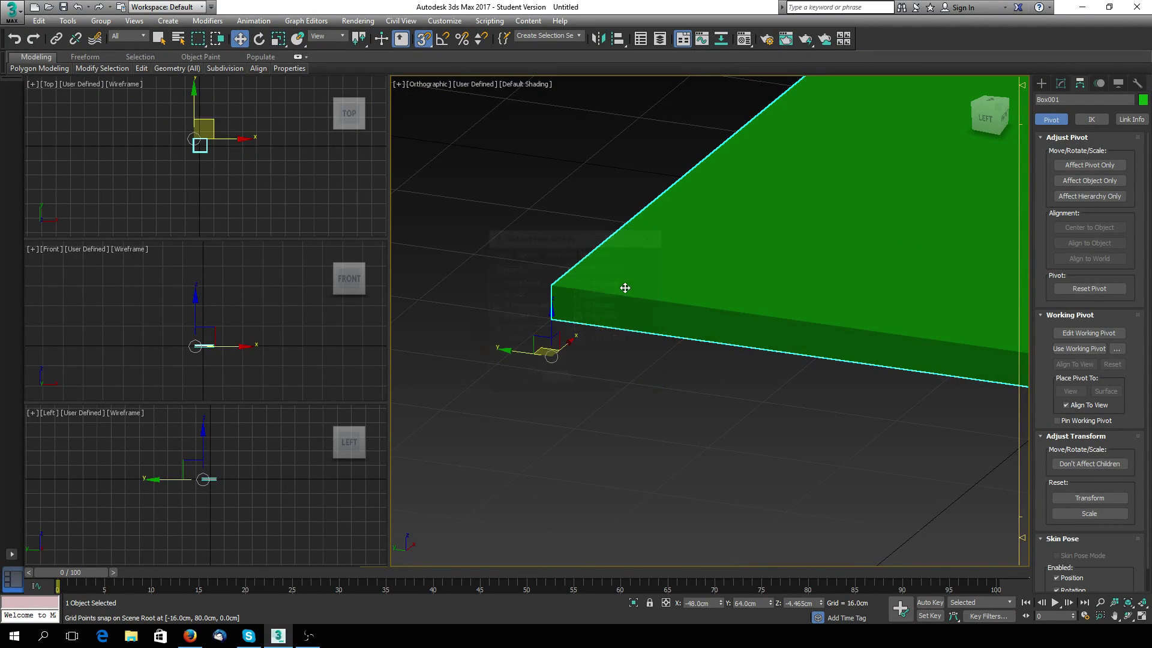
{"action": "left_click", "coordinate": [1080, 165]}
{"action": "left_click_drag", "start_coordinate": [552, 313], "coordinate": [556, 273]}
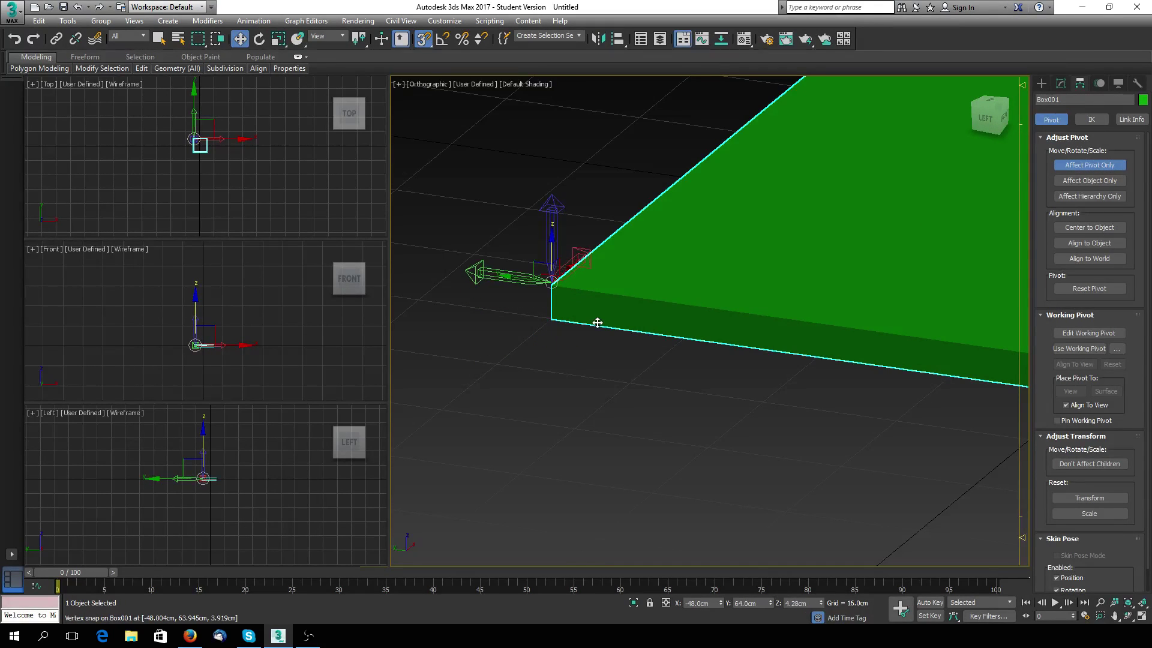
Step: Lower the pivot to about Z 3.98 cm at the top corner and turn off Affect Pivot Only
{"action": "scroll", "coordinate": [597, 322], "scroll_direction": "up", "scroll_amount": 5}
{"action": "middle_click_drag", "start_coordinate": [551, 279], "coordinate": [639, 379]}
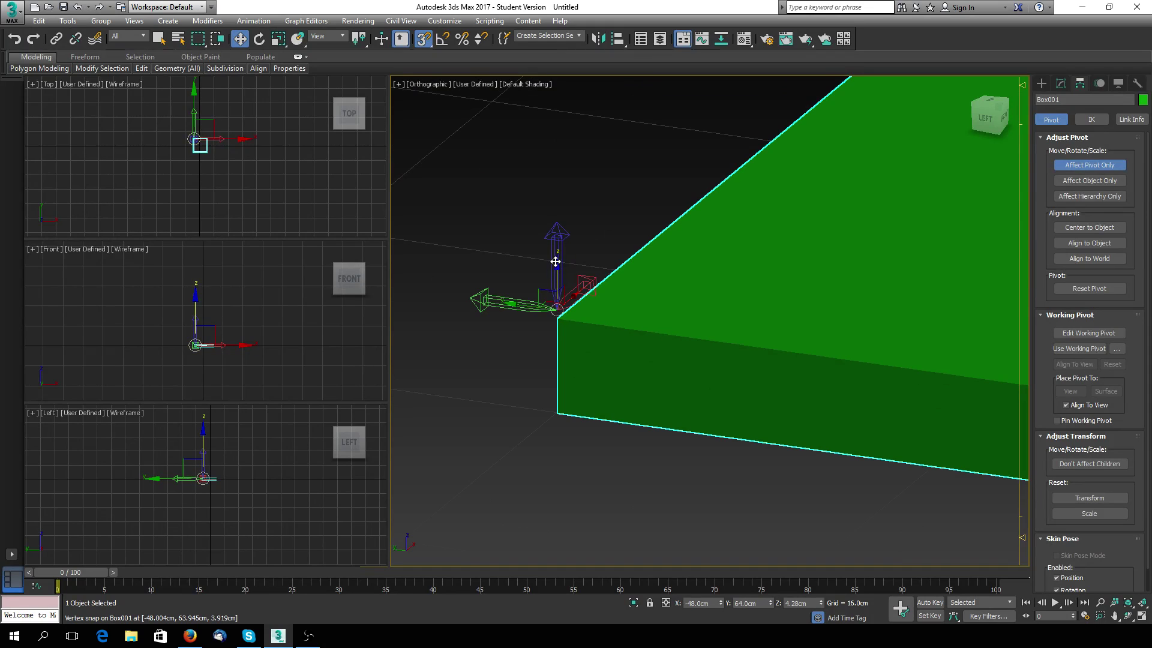
{"action": "left_click_drag", "start_coordinate": [556, 261], "coordinate": [558, 318]}
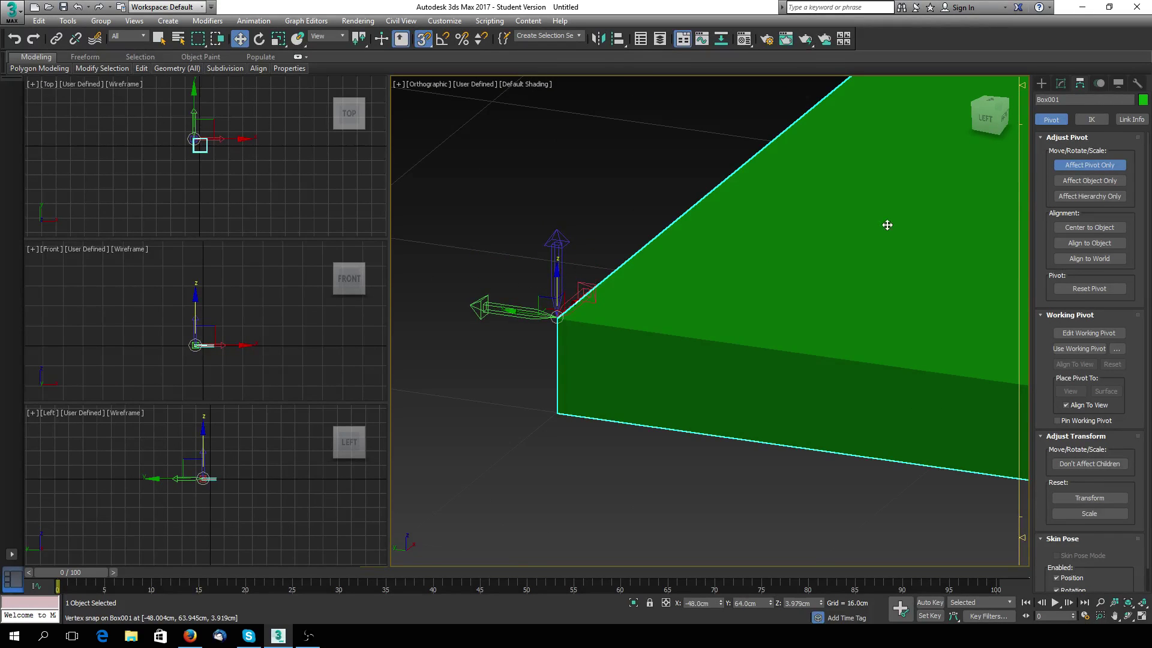
{"action": "left_click", "coordinate": [1087, 169]}
Step: Try to move the top corner vertex down in Vertex sub-object mode, check the snap settings and leave the mode
{"action": "left_click", "coordinate": [1062, 84]}
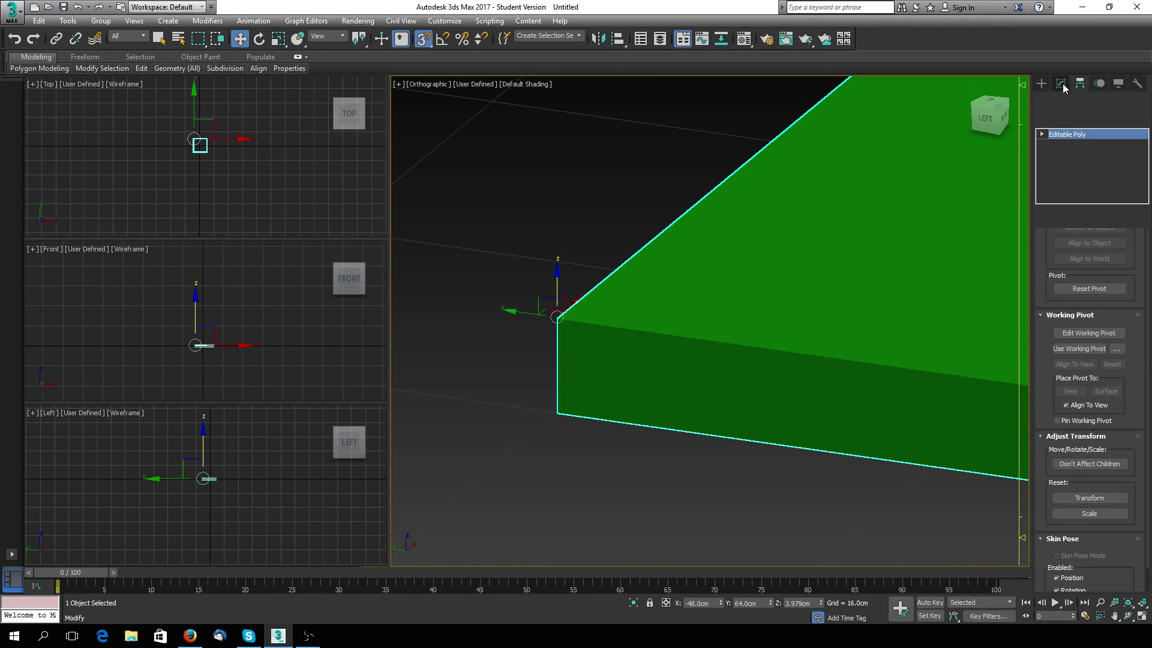
{"action": "right_click", "coordinate": [1078, 136]}
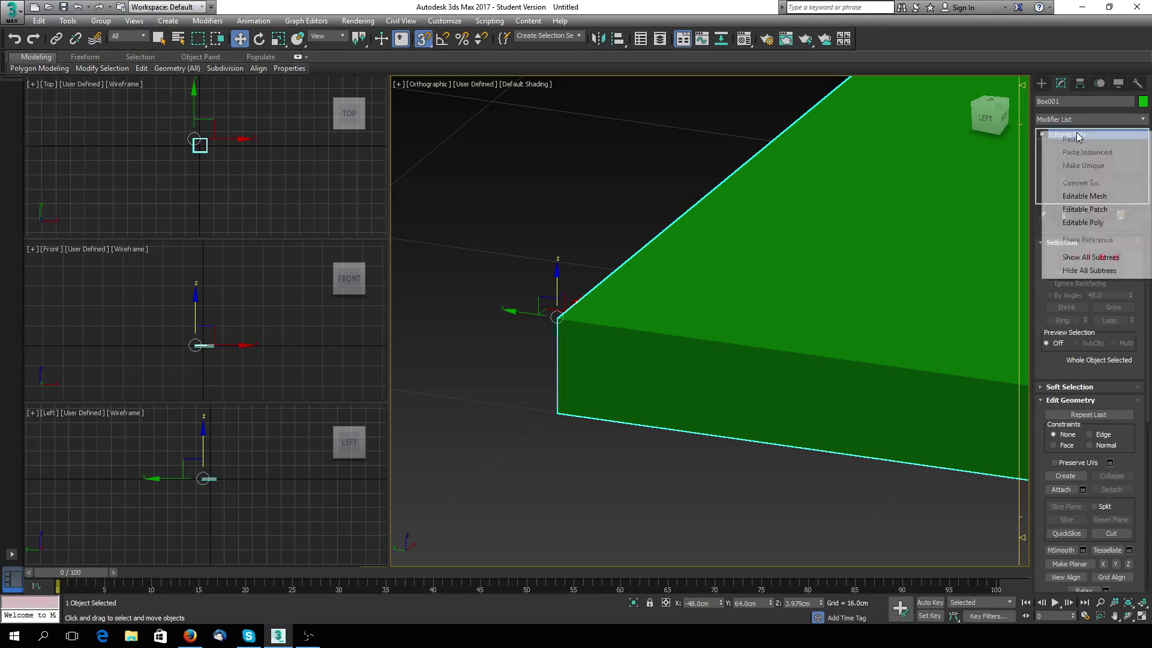
{"action": "left_click", "coordinate": [1035, 219]}
{"action": "left_click", "coordinate": [1059, 258]}
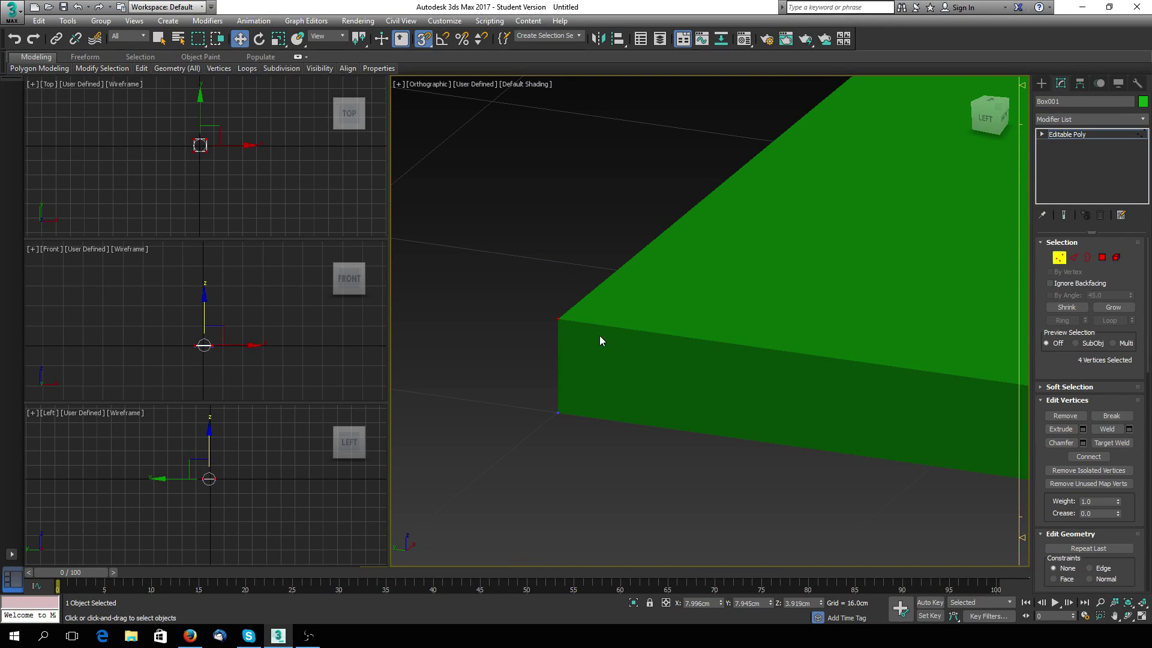
{"action": "left_click", "coordinate": [559, 319]}
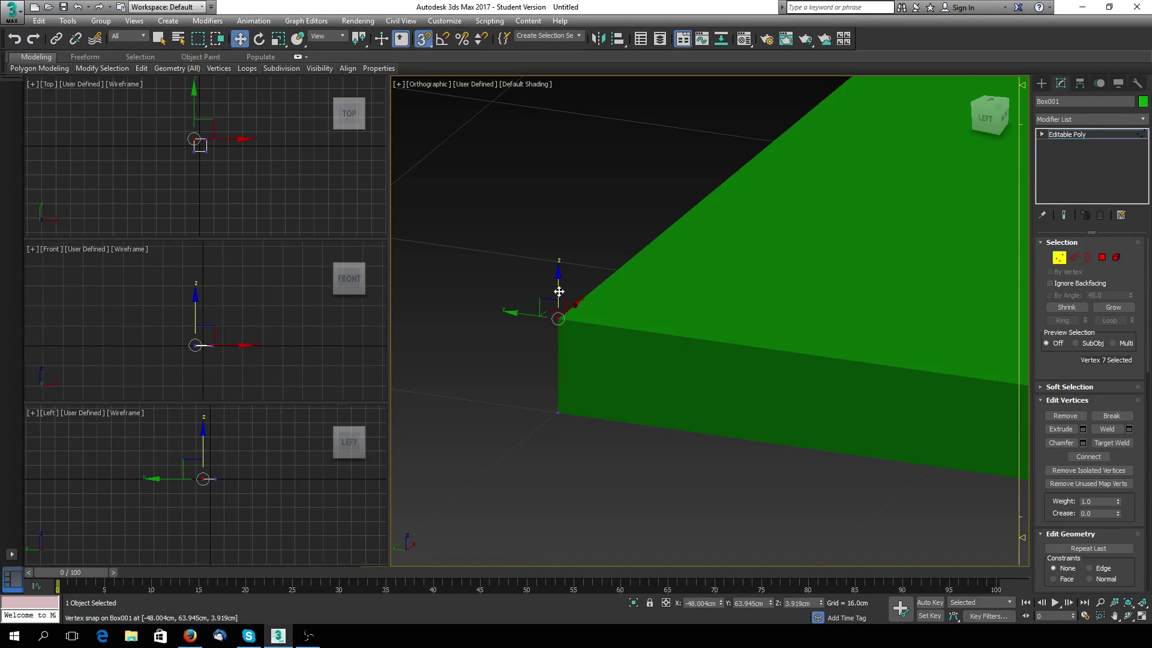
{"action": "left_click_drag", "start_coordinate": [559, 291], "coordinate": [559, 314]}
{"action": "right_click", "coordinate": [424, 40]}
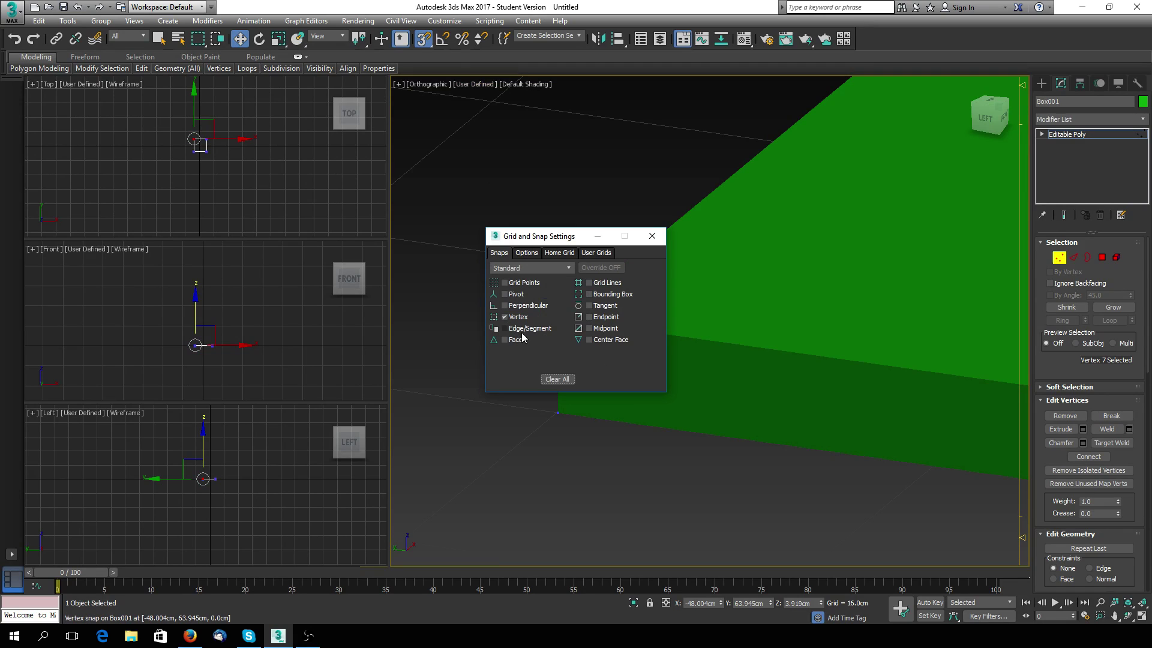
{"action": "left_click", "coordinate": [652, 237]}
{"action": "left_click", "coordinate": [1059, 257]}
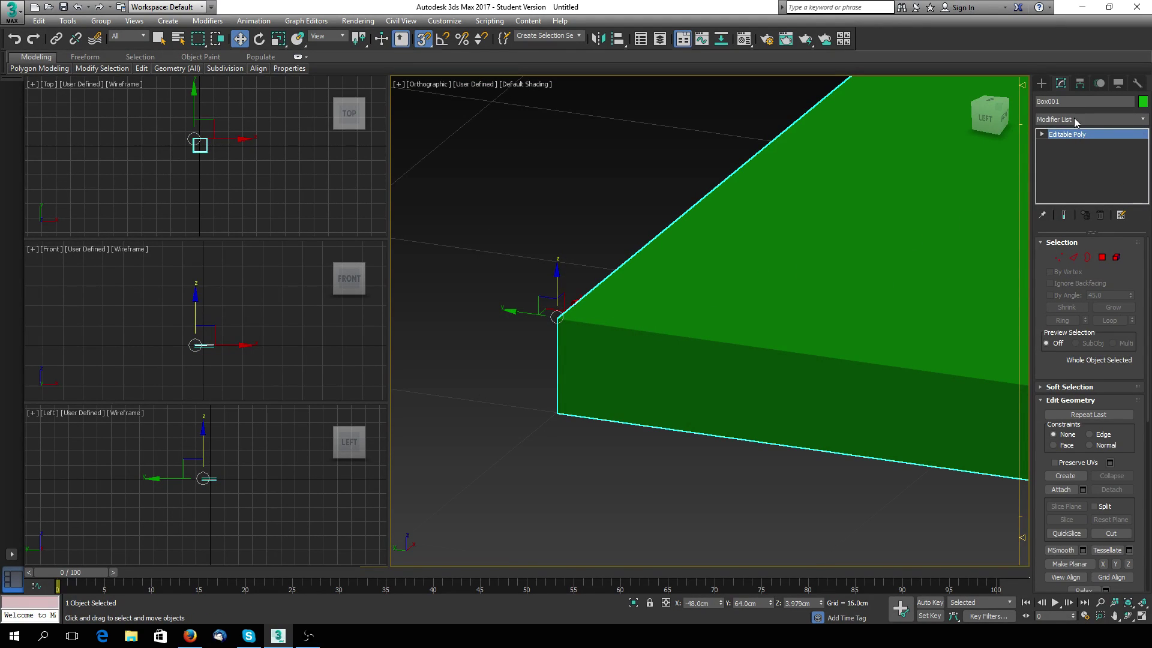
Step: Turn on Affect Pivot Only again and lower the pivot to about Z 3.97 cm at the top corner vertex
{"action": "left_click", "coordinate": [1079, 84]}
{"action": "left_click", "coordinate": [1089, 165]}
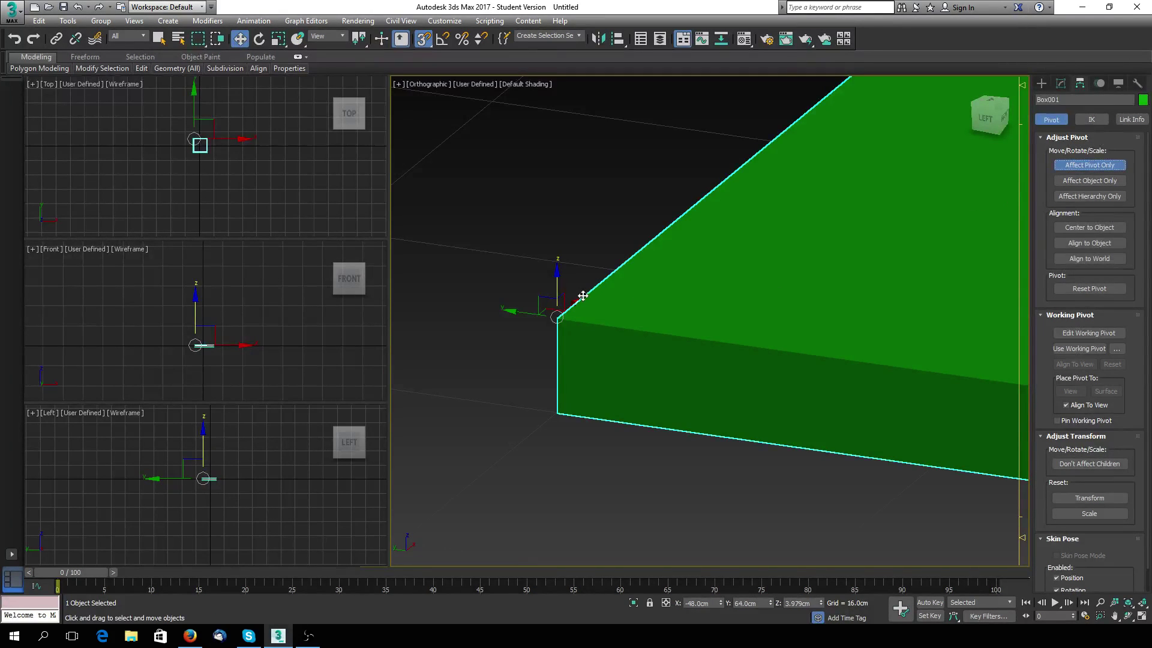
{"action": "left_click_drag", "start_coordinate": [553, 279], "coordinate": [560, 320]}
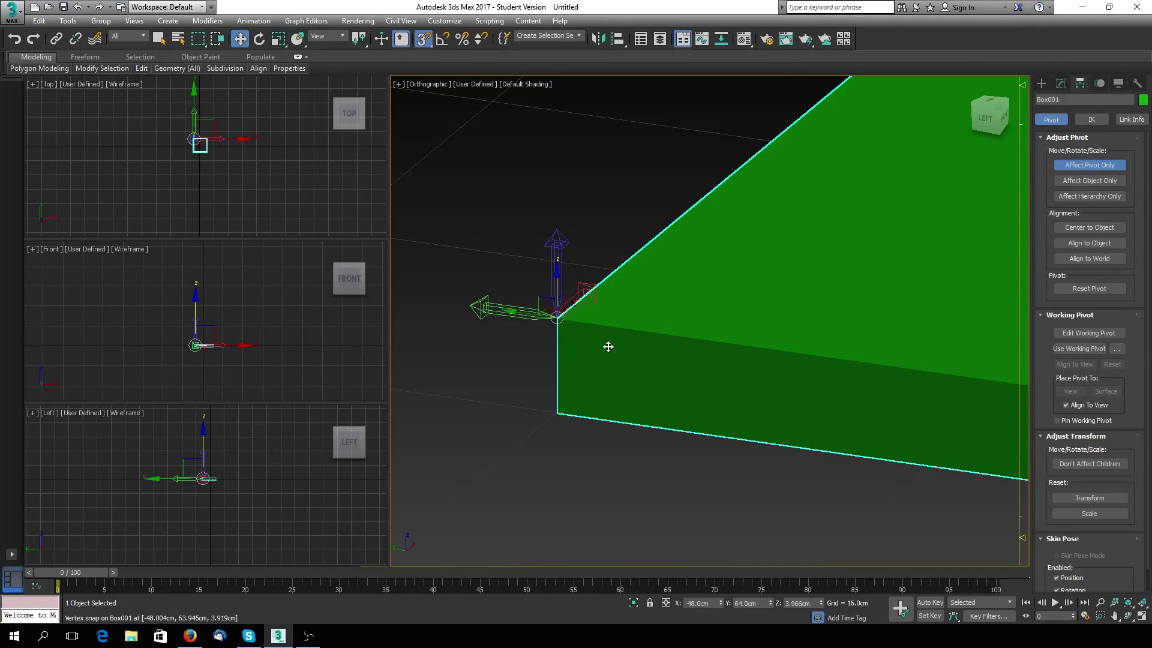
{"action": "middle_click_drag", "start_coordinate": [608, 347], "coordinate": [587, 386], "text": "alt"}
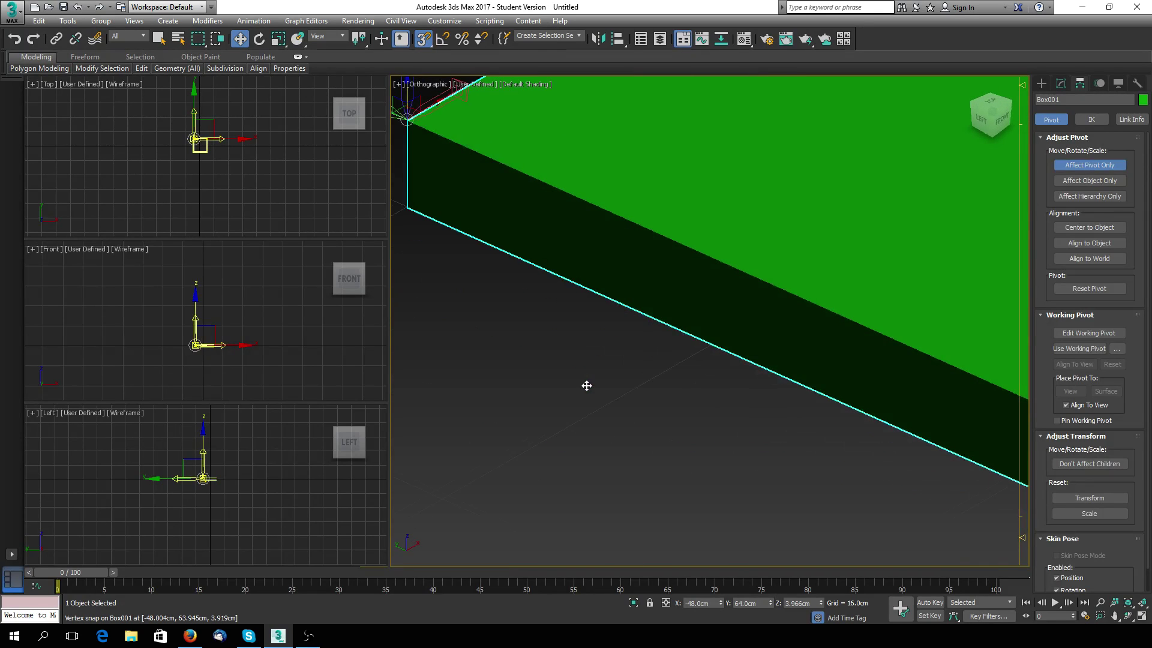
Step: Snap the pivot horizontally to the box's top corner vertex at about X -48.06, Y 63.90 cm and turn off Affect Pivot Only
{"action": "middle_click_drag", "start_coordinate": [565, 328], "coordinate": [654, 425]}
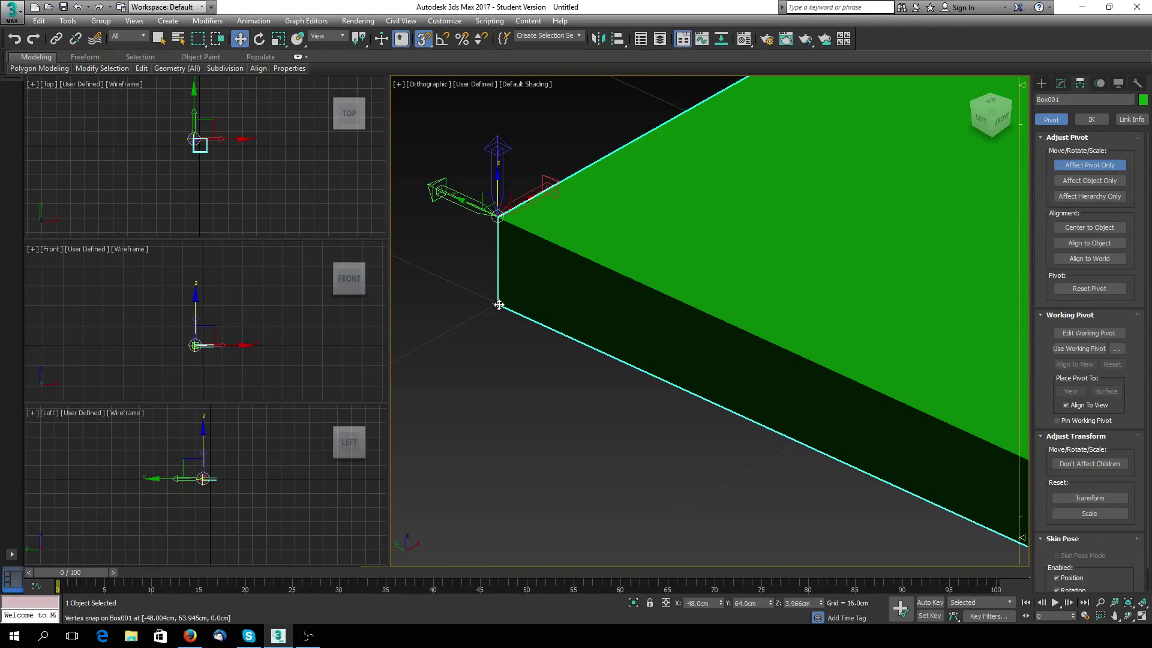
{"action": "scroll", "coordinate": [555, 275], "scroll_direction": "up", "scroll_amount": 6}
{"action": "middle_click_drag", "start_coordinate": [573, 301], "coordinate": [760, 406]}
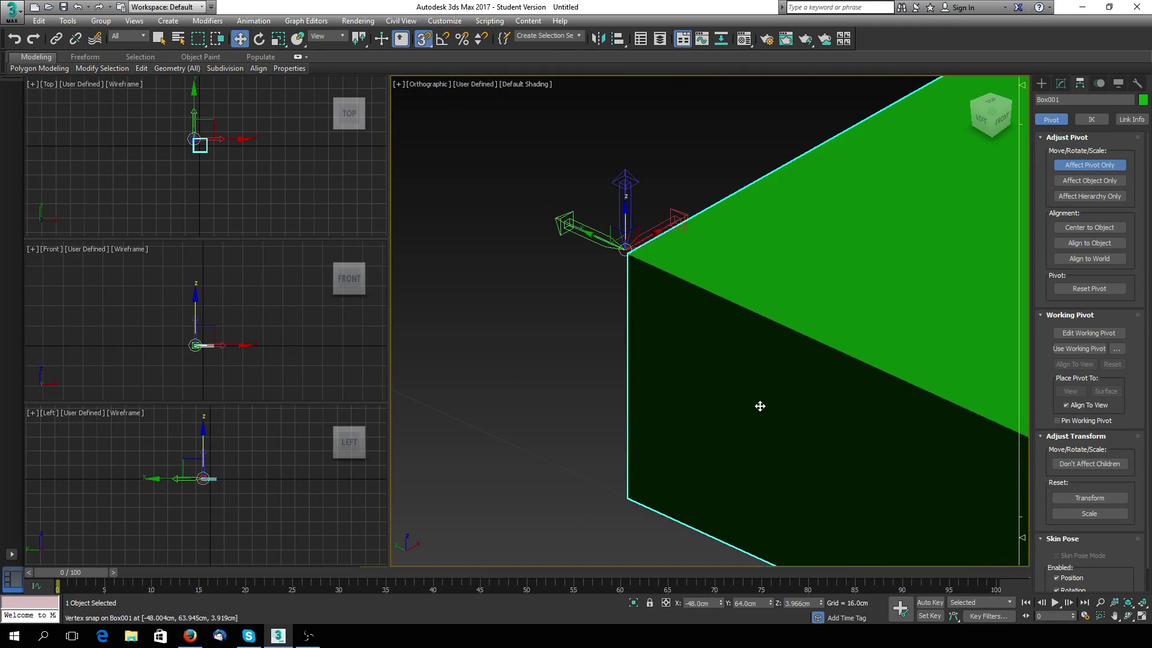
{"action": "scroll", "coordinate": [761, 406], "scroll_direction": "up", "scroll_amount": 4}
{"action": "middle_click_drag", "start_coordinate": [563, 217], "coordinate": [794, 459]}
{"action": "middle_click_drag", "start_coordinate": [717, 375], "coordinate": [774, 445]}
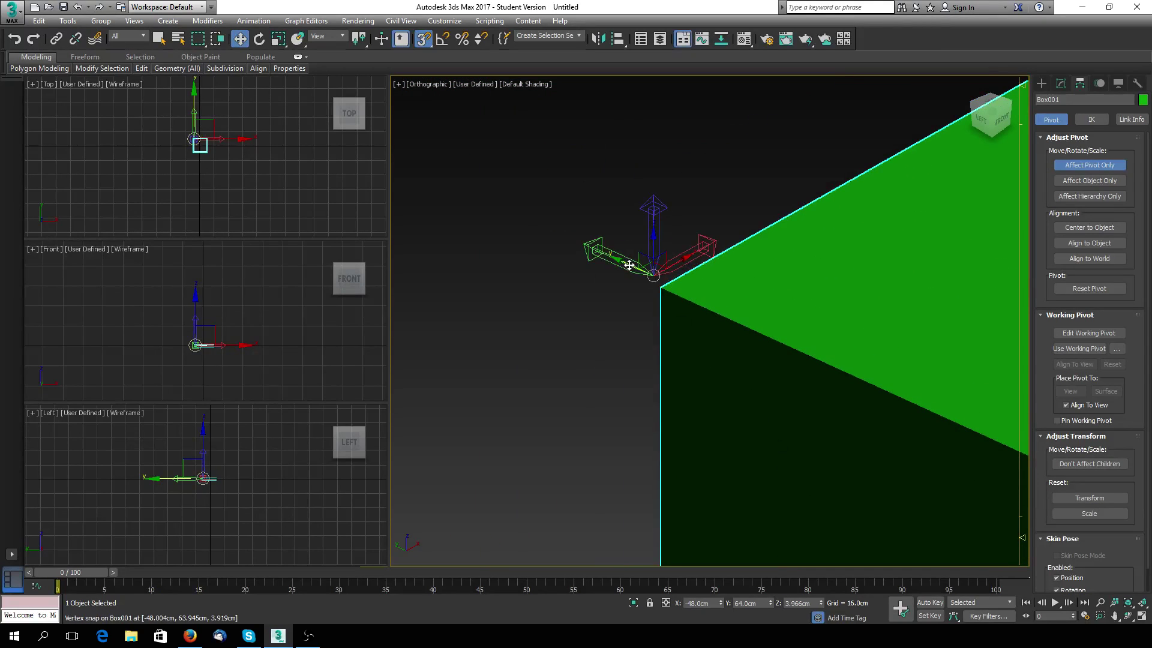
{"action": "left_click_drag", "start_coordinate": [629, 265], "coordinate": [660, 298]}
{"action": "scroll", "coordinate": [756, 389], "scroll_direction": "down", "scroll_amount": 5}
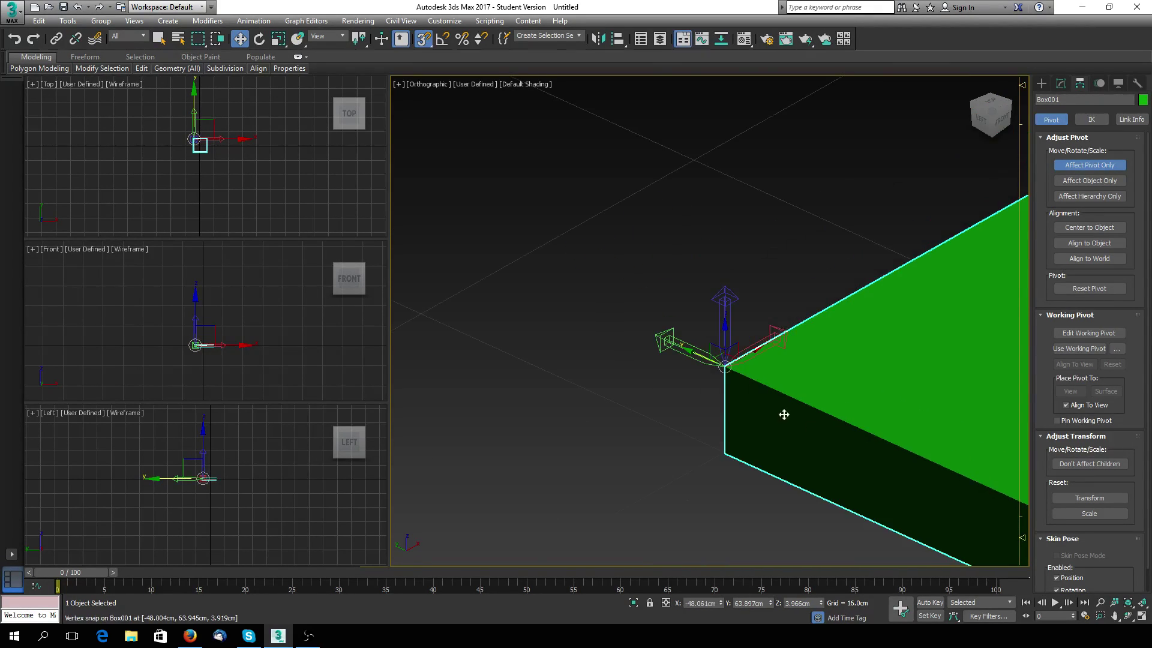
{"action": "middle_click_drag", "start_coordinate": [784, 411], "coordinate": [604, 381]}
{"action": "scroll", "coordinate": [618, 365], "scroll_direction": "down", "scroll_amount": 4}
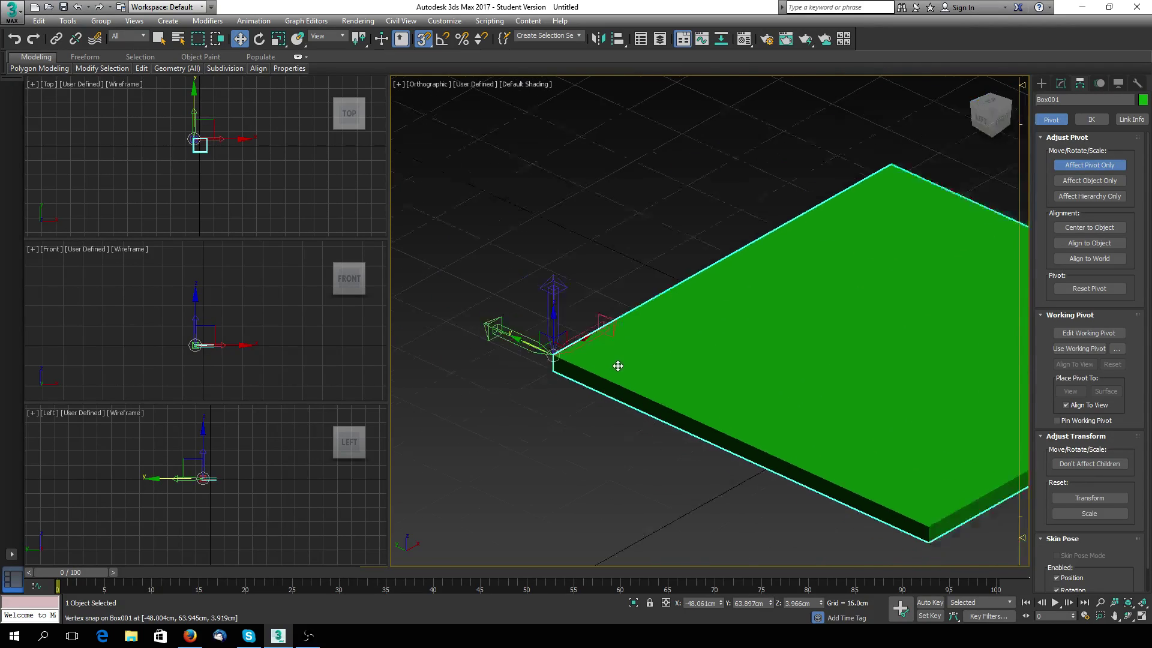
{"action": "left_click", "coordinate": [1089, 165]}
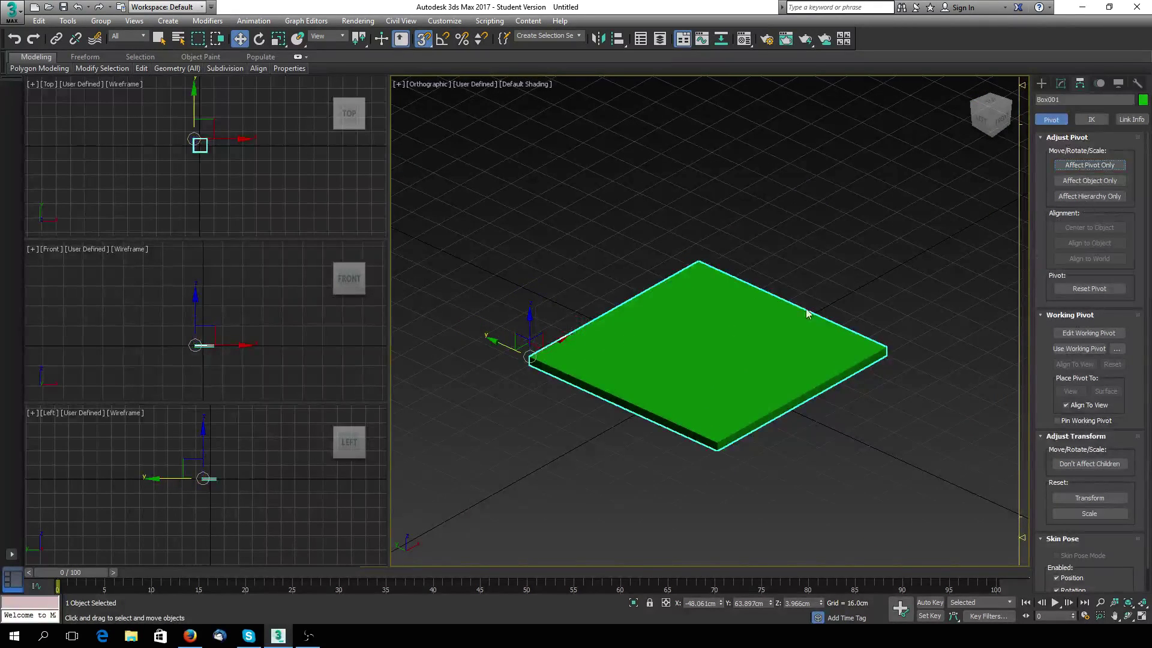
Step: Lower the box along Z, adjusting it in the Front view to about Z -0.38 cm near the home grid
{"action": "middle_click_drag", "start_coordinate": [635, 350], "coordinate": [748, 313], "text": "alt"}
{"action": "scroll", "coordinate": [661, 358], "scroll_direction": "up", "scroll_amount": 3}
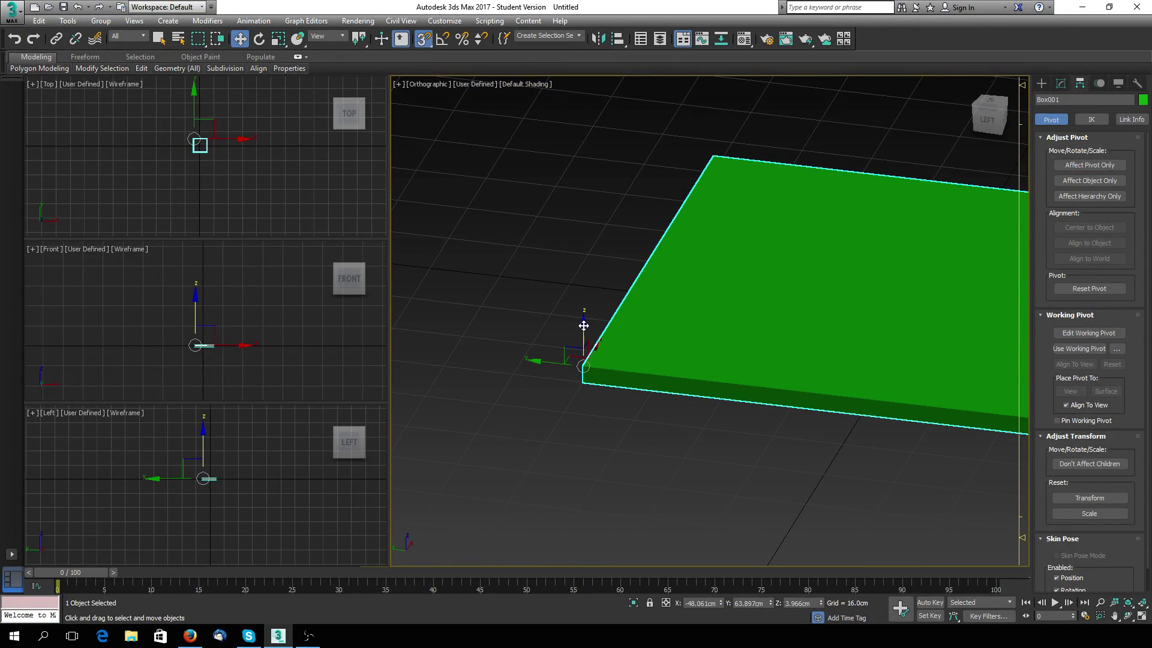
{"action": "left_click_drag", "start_coordinate": [583, 325], "coordinate": [586, 394]}
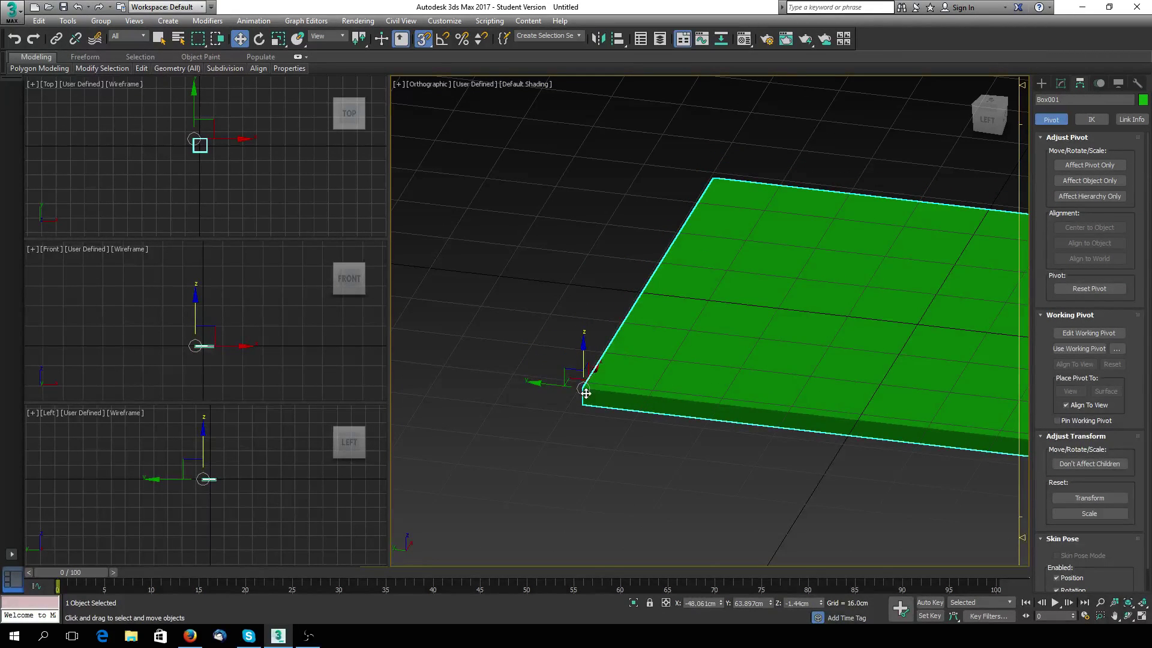
{"action": "key", "text": "f"}
{"action": "scroll", "coordinate": [582, 360], "scroll_direction": "up", "scroll_amount": 5}
{"action": "middle_click_drag", "start_coordinate": [776, 275], "coordinate": [570, 521]}
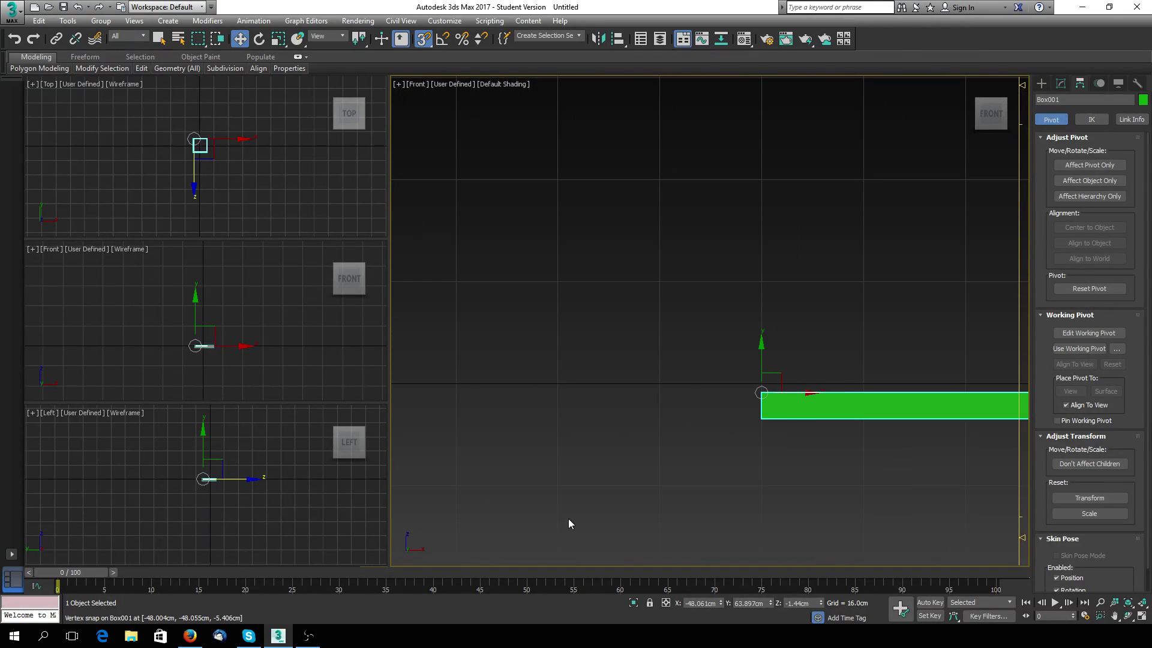
{"action": "left_click_drag", "start_coordinate": [761, 342], "coordinate": [762, 336]}
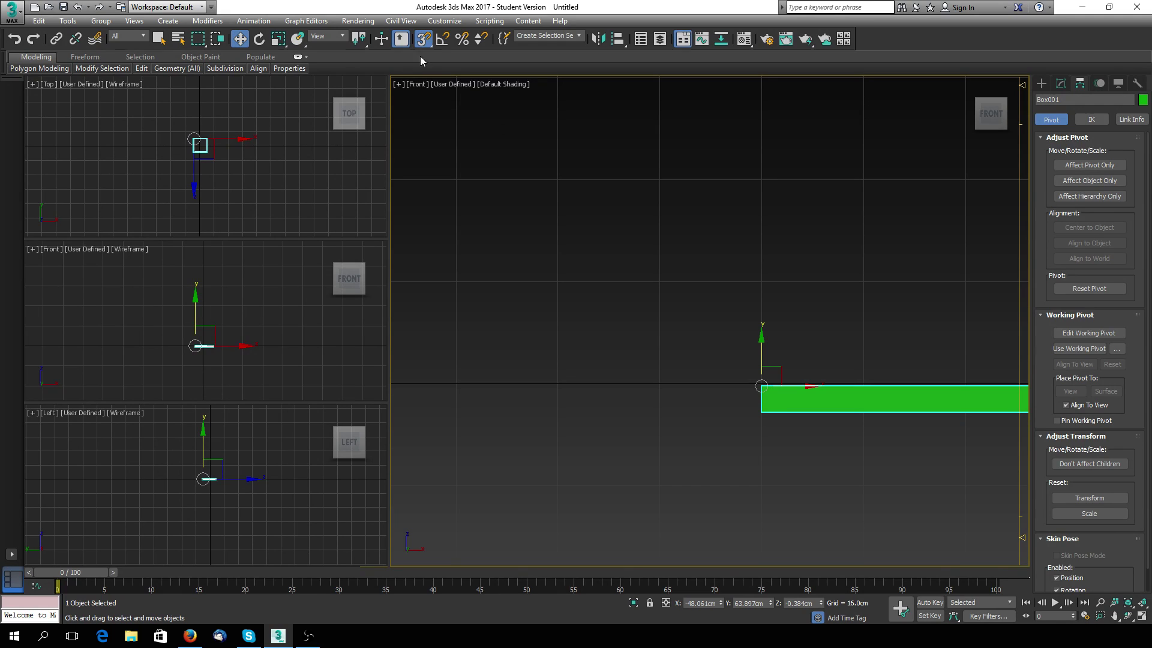
Step: Enable Grid Points snapping alongside Vertex and snap the box vertically so its pivot sits at Z 0 cm
{"action": "right_click", "coordinate": [429, 44]}
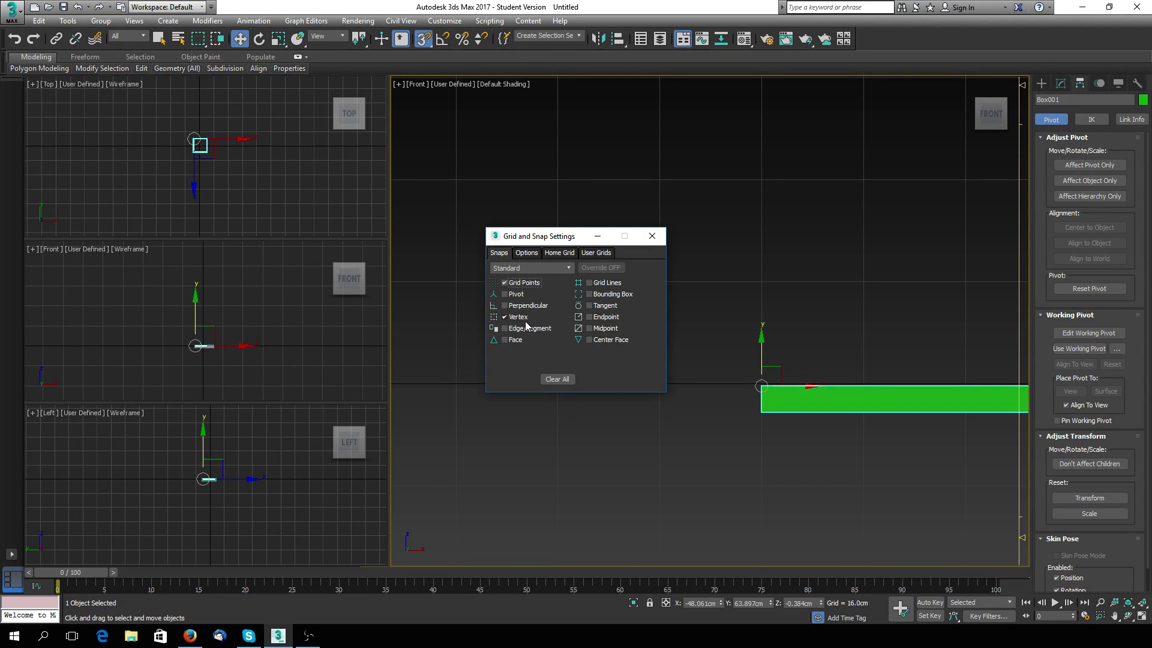
{"action": "left_click", "coordinate": [652, 238]}
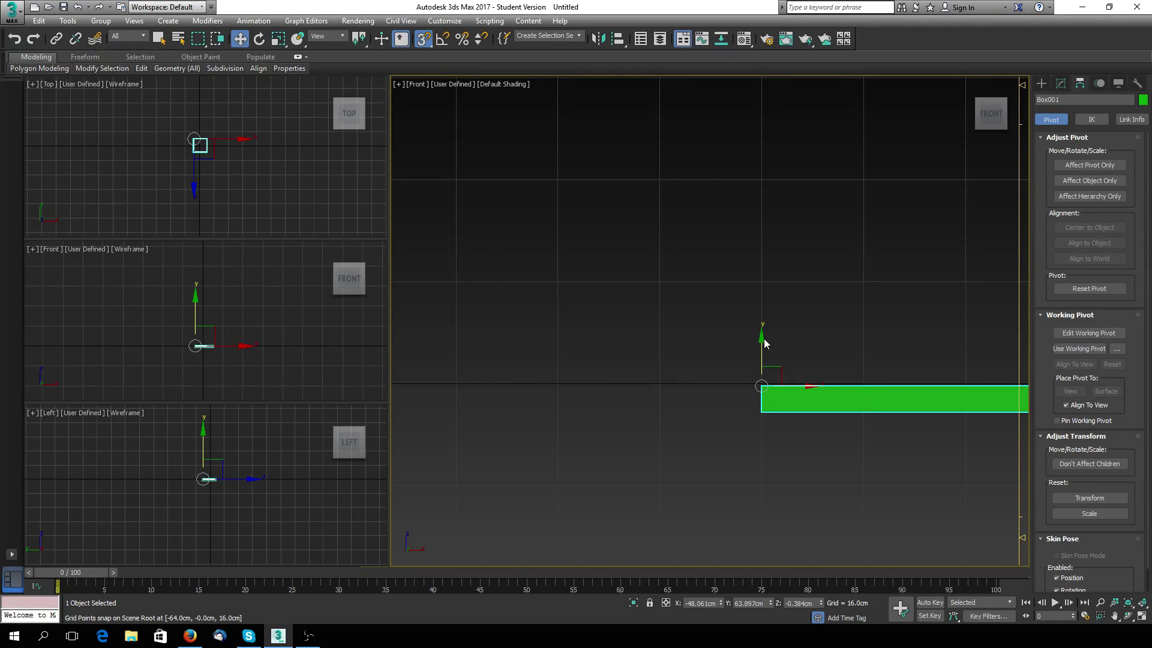
{"action": "left_click_drag", "start_coordinate": [761, 341], "coordinate": [756, 380]}
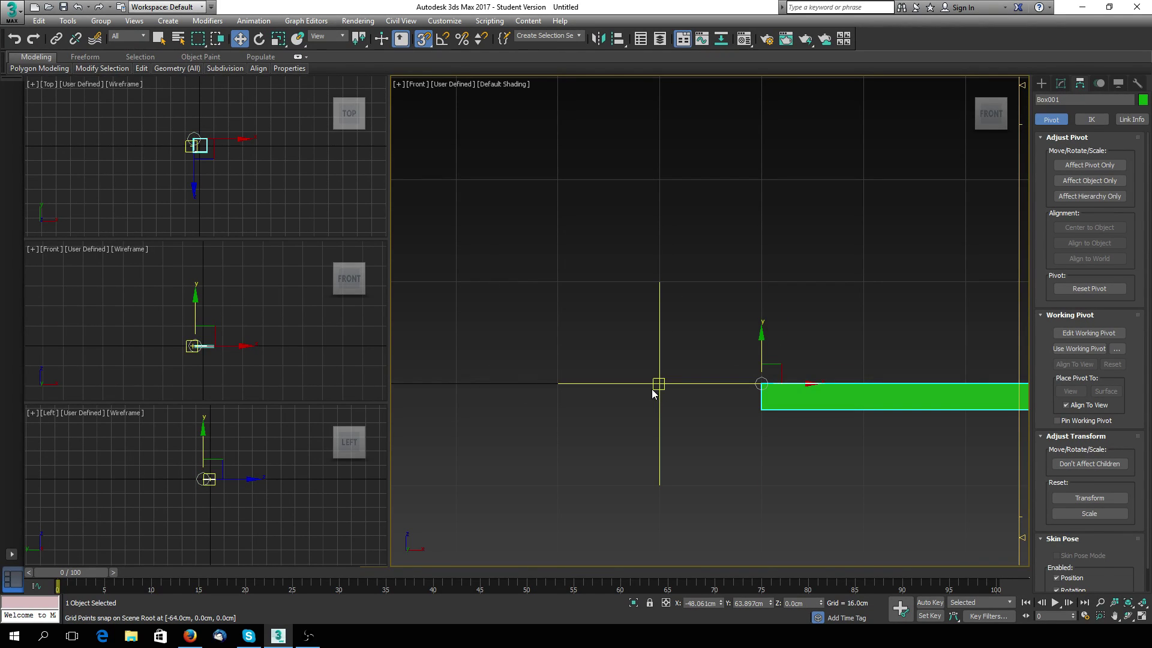
{"action": "middle_click_drag", "start_coordinate": [726, 368], "coordinate": [621, 411], "text": "alt"}
{"action": "scroll", "coordinate": [576, 395], "scroll_direction": "down", "scroll_amount": 3}
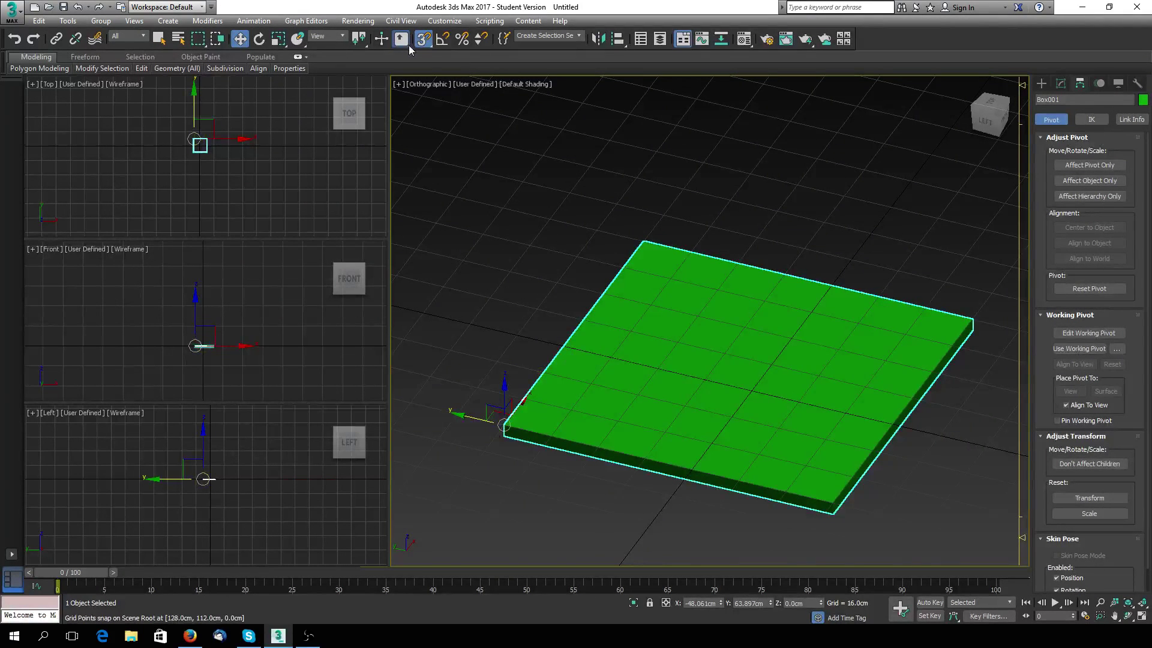
Step: Turn on Angle Snap and rotate a single Copy of the box by -90 degrees about X to form a wall
{"action": "left_click", "coordinate": [447, 41]}
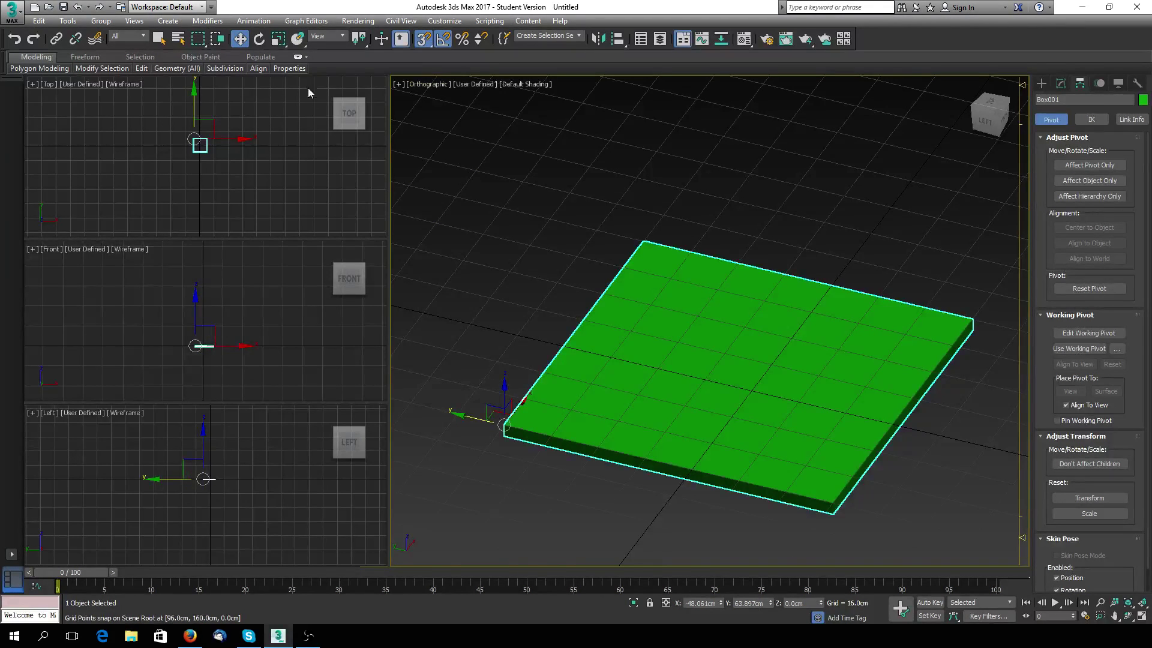
{"action": "left_click", "coordinate": [260, 39]}
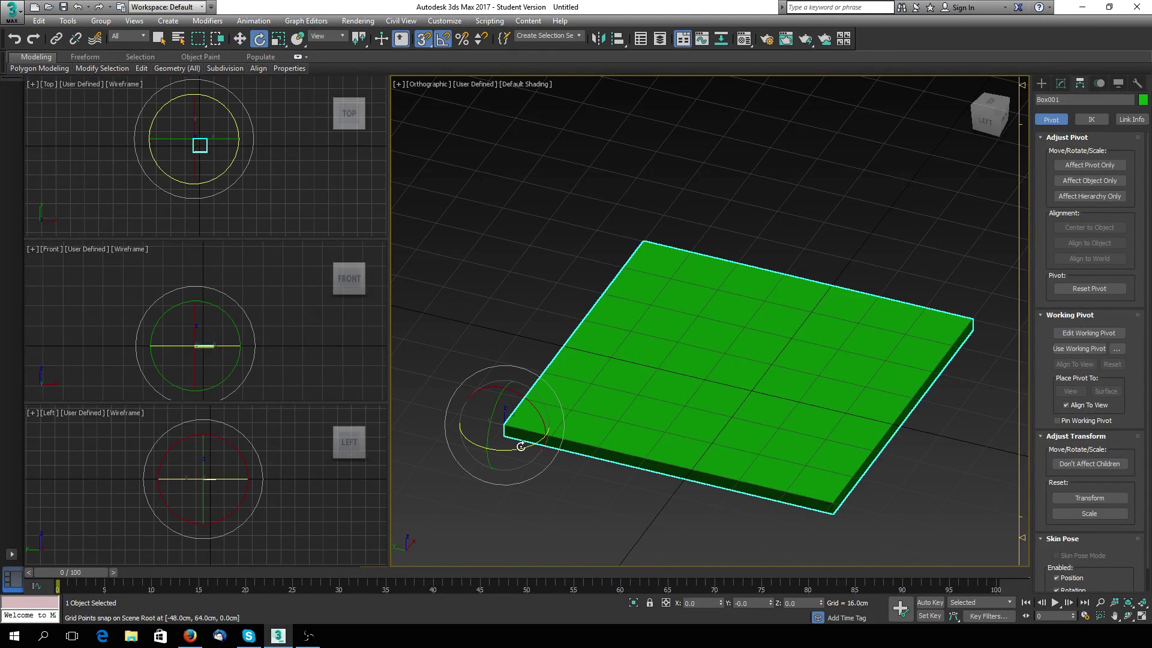
{"action": "left_click_drag", "start_coordinate": [539, 419], "coordinate": [499, 372], "text": "shift"}
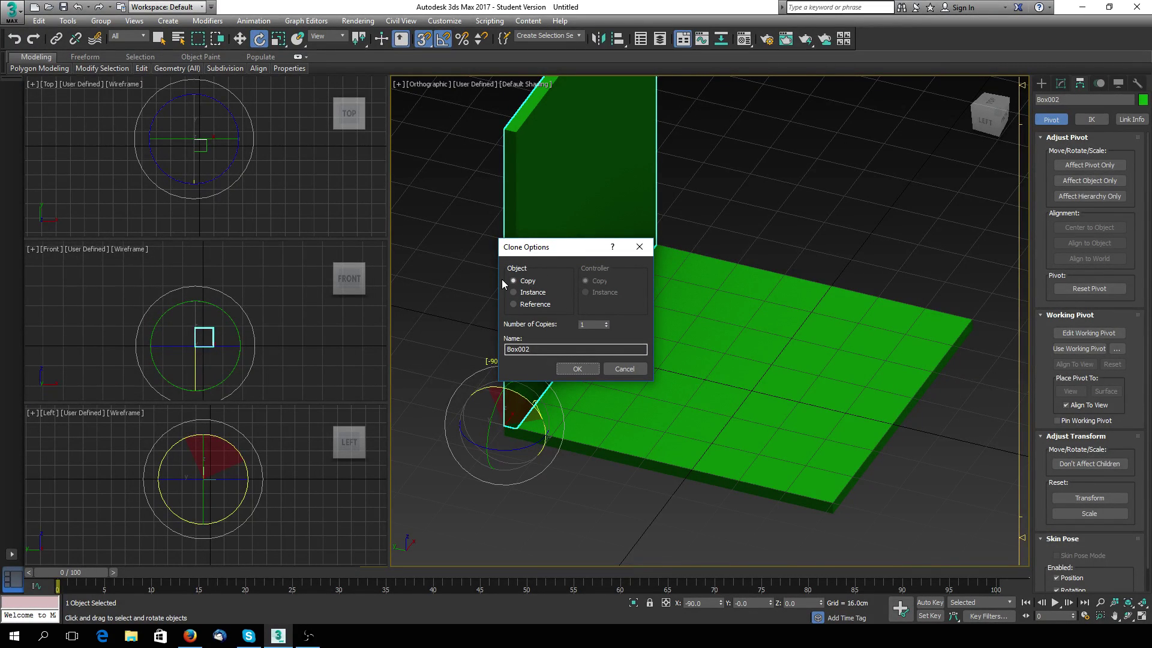
{"action": "left_click", "coordinate": [577, 369]}
{"action": "mouse_move", "coordinate": [586, 379]}
{"action": "middle_mouse_down", "text": "alt"}
{"action": "mouse_move", "coordinate": [612, 382]}
{"action": "mouse_move", "coordinate": [582, 435]}
{"action": "middle_mouse_up", "text": "alt"}
{"action": "scroll", "coordinate": [581, 435], "scroll_direction": "up", "scroll_amount": 3}
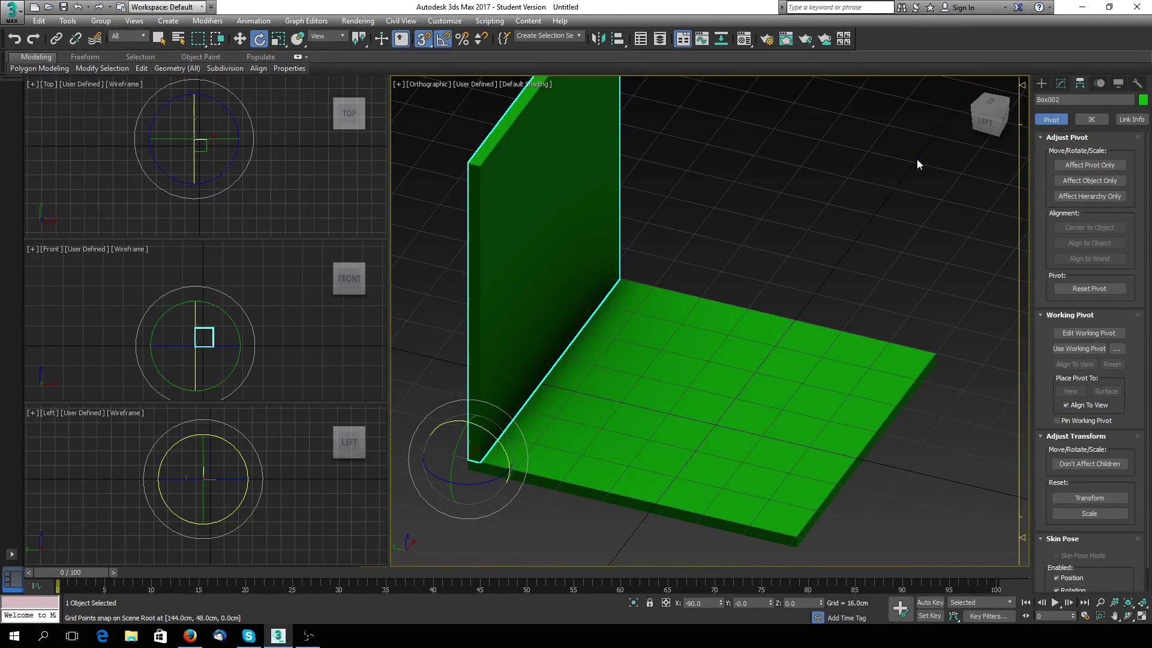
Step: With Affect Pivot Only on, adjust the snap settings, snap the wall's pivot along Y to its inner bottom corner, and turn the mode off
{"action": "left_click", "coordinate": [1086, 164]}
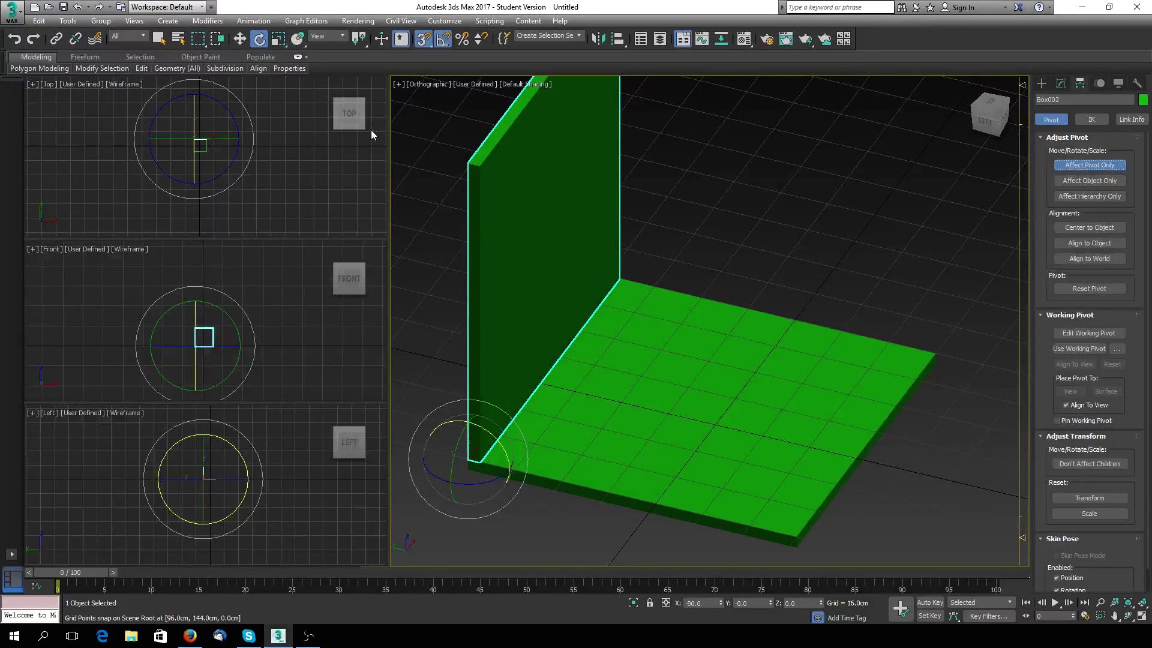
{"action": "left_click", "coordinate": [239, 39]}
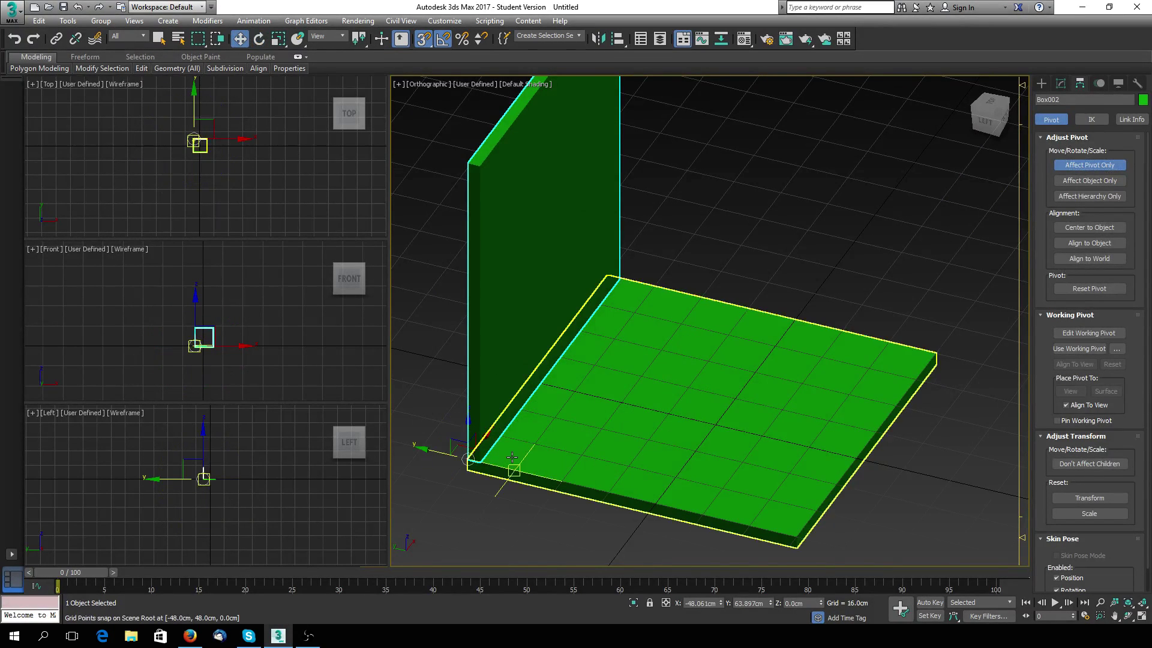
{"action": "scroll", "coordinate": [709, 354], "scroll_direction": "up", "scroll_amount": 5}
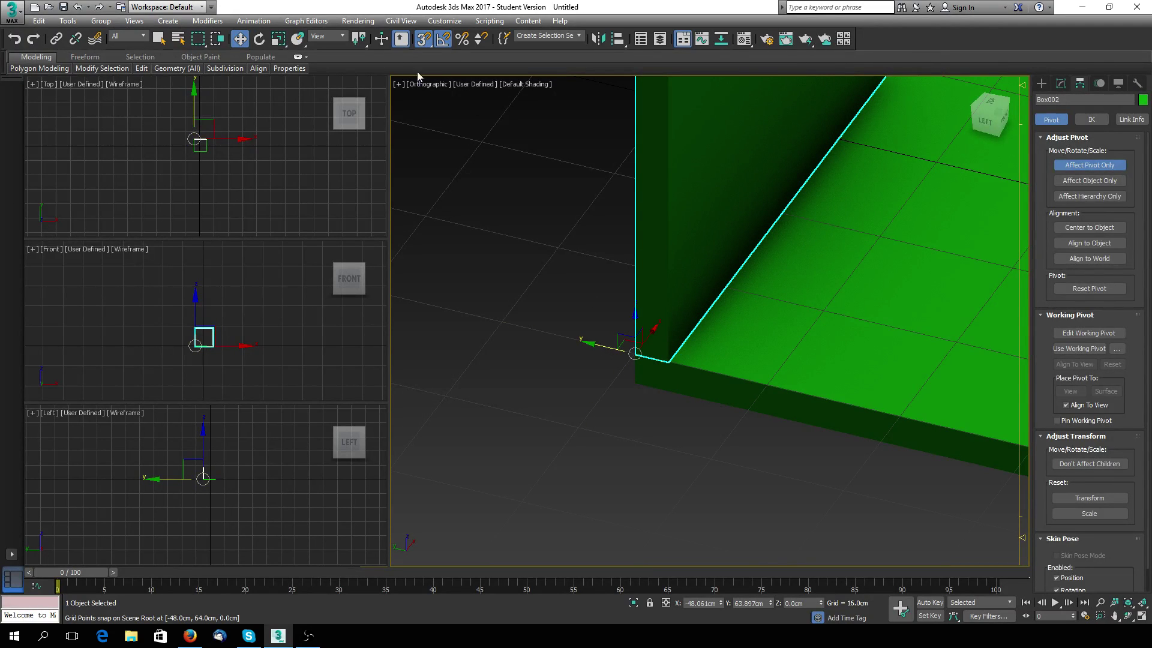
{"action": "right_click", "coordinate": [428, 40]}
{"action": "left_click_drag", "start_coordinate": [597, 342], "coordinate": [668, 362]}
{"action": "left_click", "coordinate": [1090, 165]}
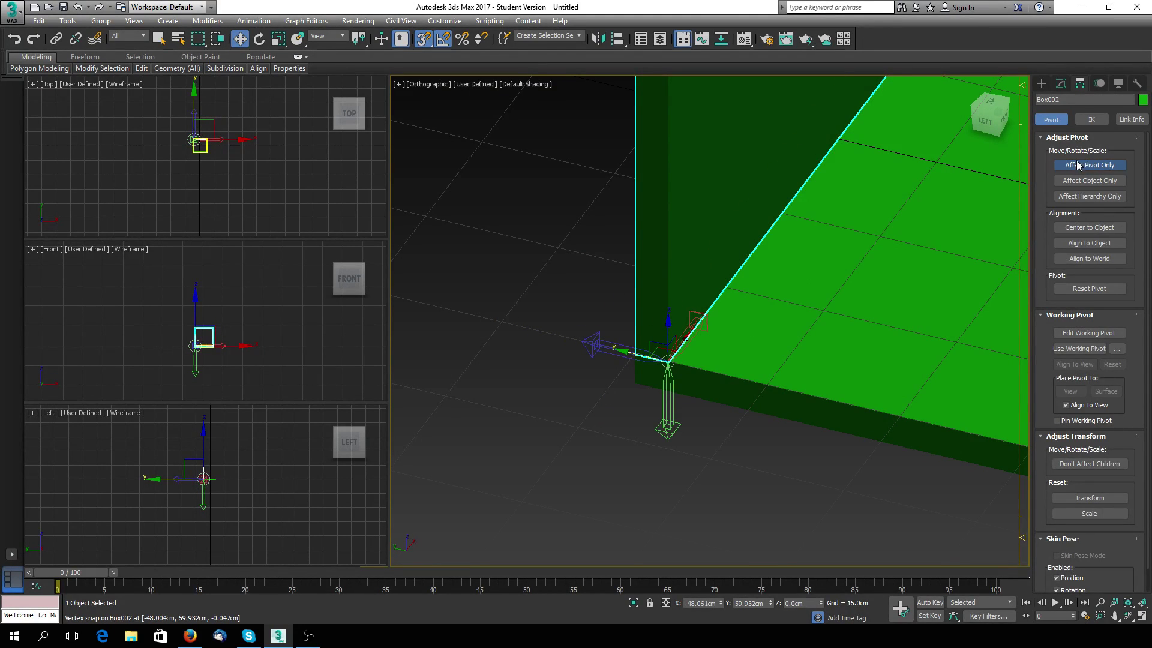
Step: Turn off Angle Snap and move the wall along Y to about 63.95 cm, snapping its inner bottom corner to the floor's outer corner
{"action": "scroll", "coordinate": [567, 379], "scroll_direction": "up", "scroll_amount": 3}
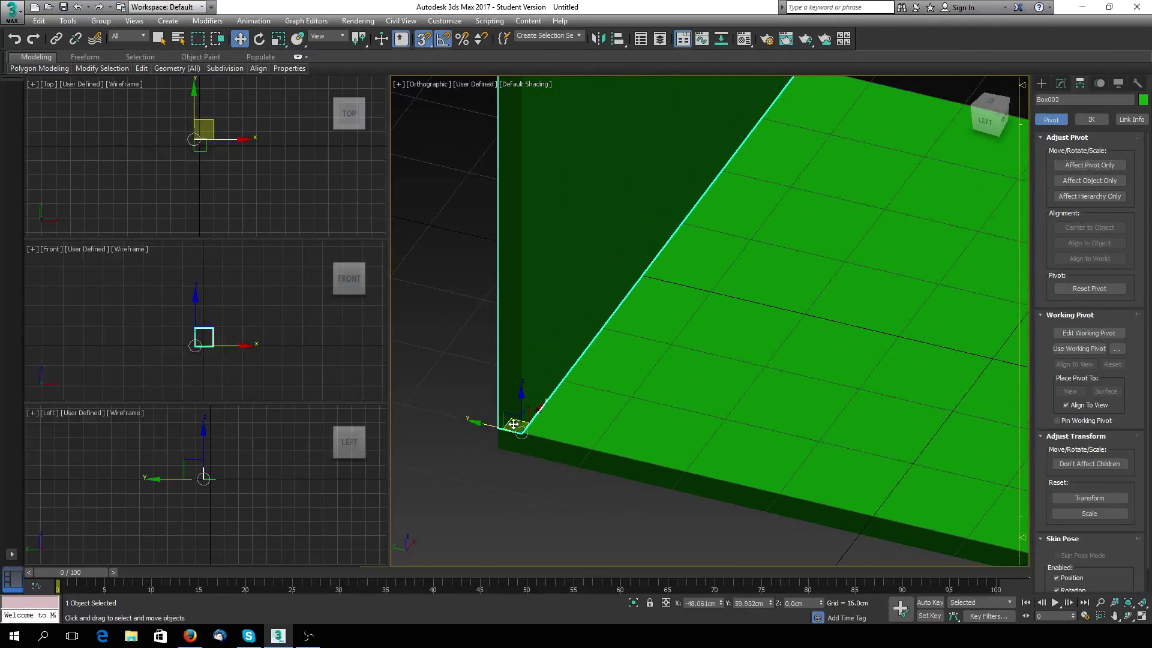
{"action": "scroll", "coordinate": [624, 321], "scroll_direction": "down", "scroll_amount": 3}
{"action": "scroll", "coordinate": [452, 112], "scroll_direction": "up", "scroll_amount": 3}
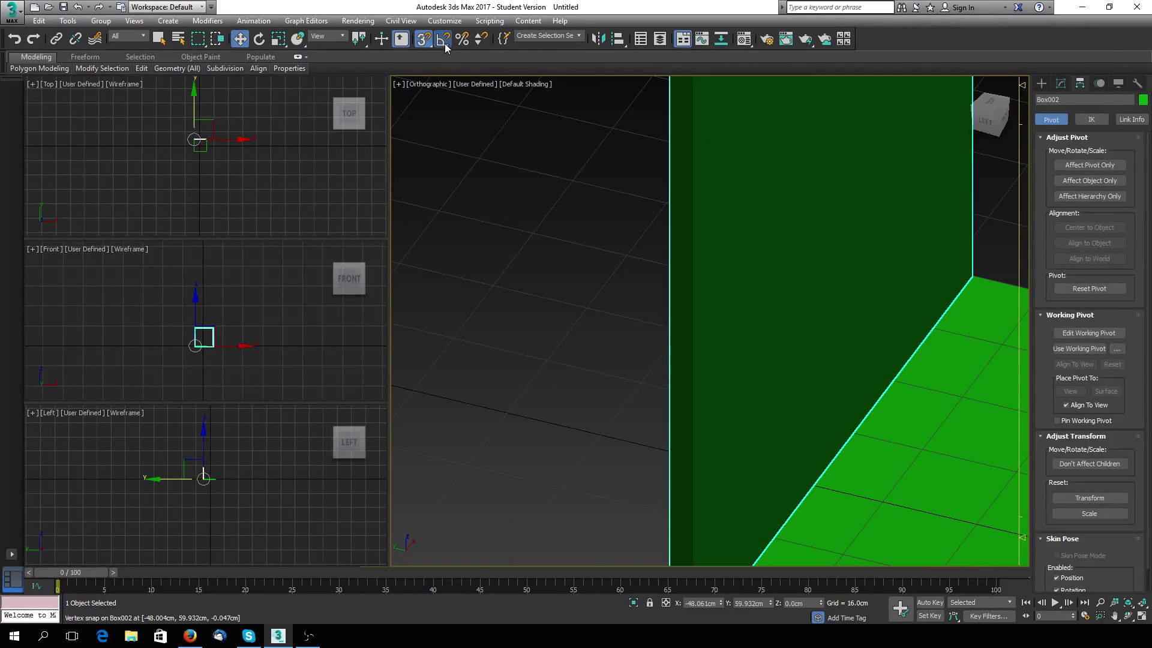
{"action": "scroll", "coordinate": [472, 124], "scroll_direction": "down", "scroll_amount": 3}
{"action": "middle_click_drag", "start_coordinate": [485, 178], "coordinate": [458, 314]}
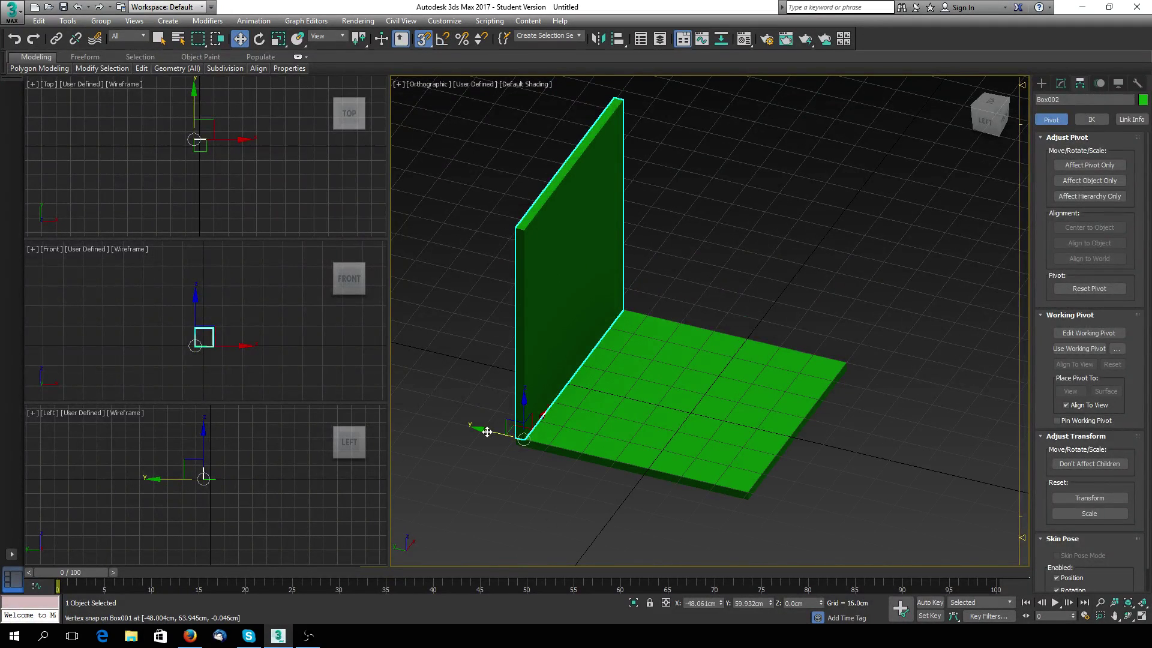
{"action": "mouse_move", "coordinate": [487, 432]}
{"action": "left_mouse_down"}
{"action": "mouse_move", "coordinate": [445, 426]}
{"action": "mouse_move", "coordinate": [480, 437]}
{"action": "left_mouse_up"}
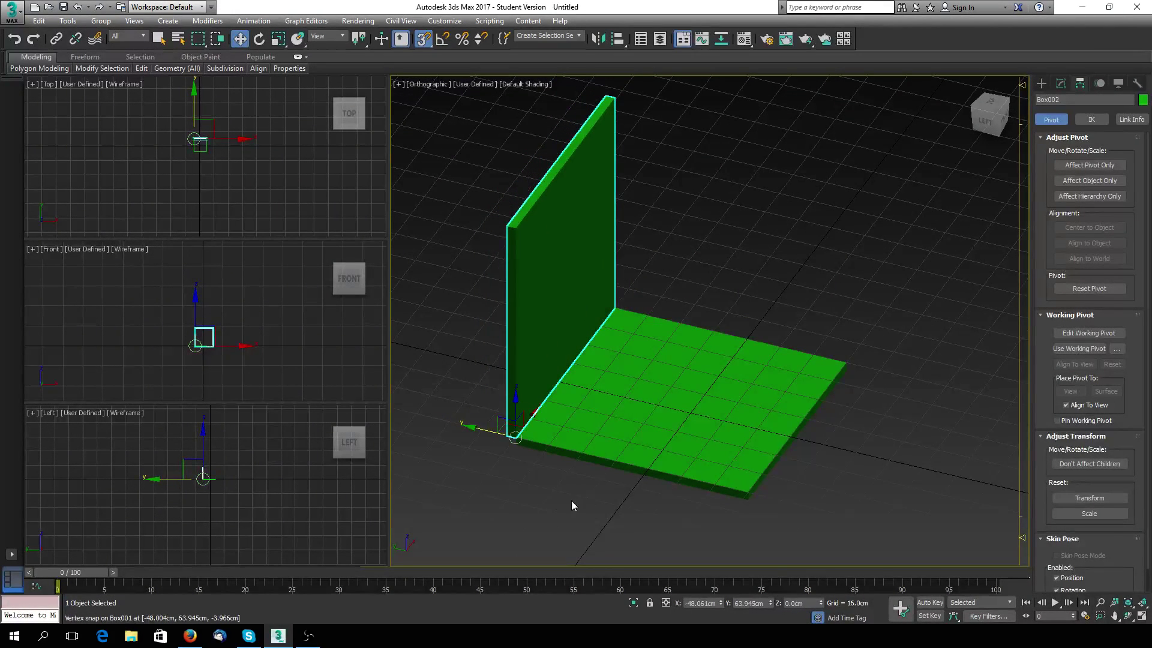
Step: Enter Polygon sub-object mode on the wall and delete its large outer face
{"action": "scroll", "coordinate": [626, 462], "scroll_direction": "up", "scroll_amount": 3}
{"action": "middle_click_drag", "start_coordinate": [624, 462], "coordinate": [729, 449]}
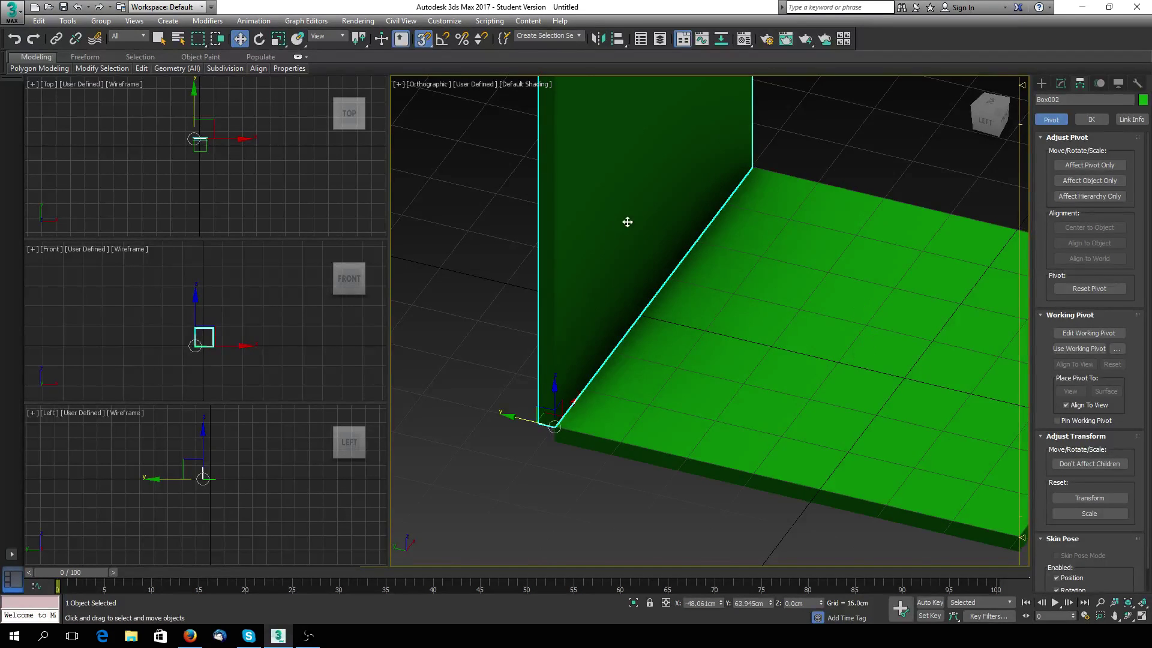
{"action": "scroll", "coordinate": [648, 220], "scroll_direction": "down", "scroll_amount": 2}
{"action": "middle_click_drag", "start_coordinate": [650, 220], "coordinate": [567, 440]}
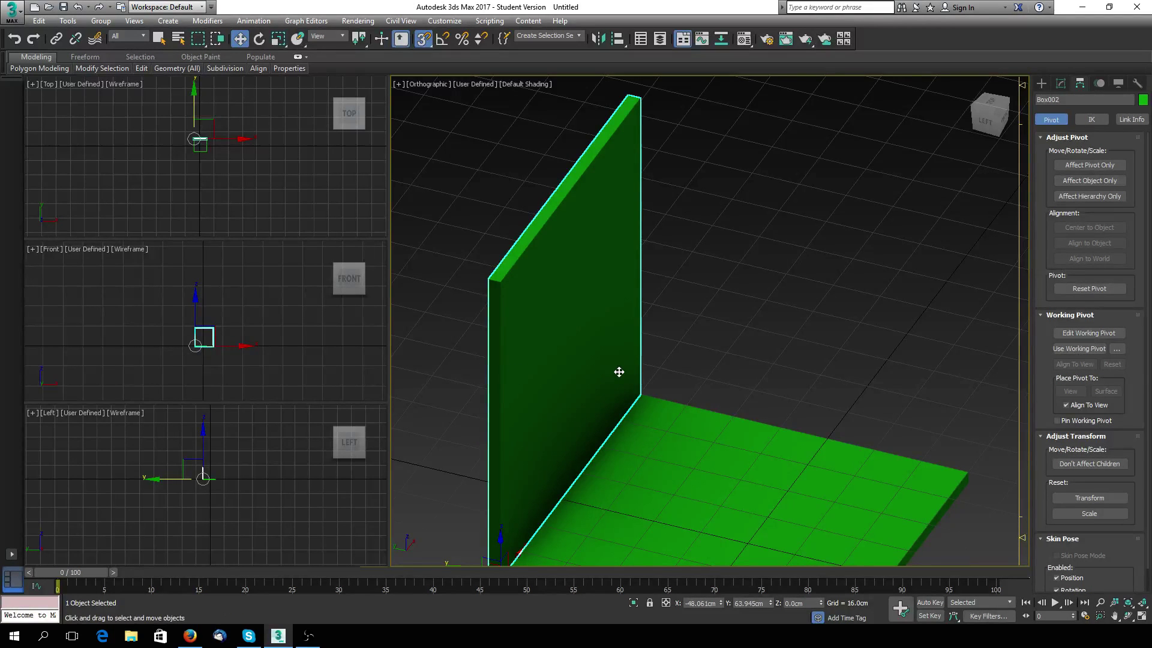
{"action": "left_click", "coordinate": [1042, 84]}
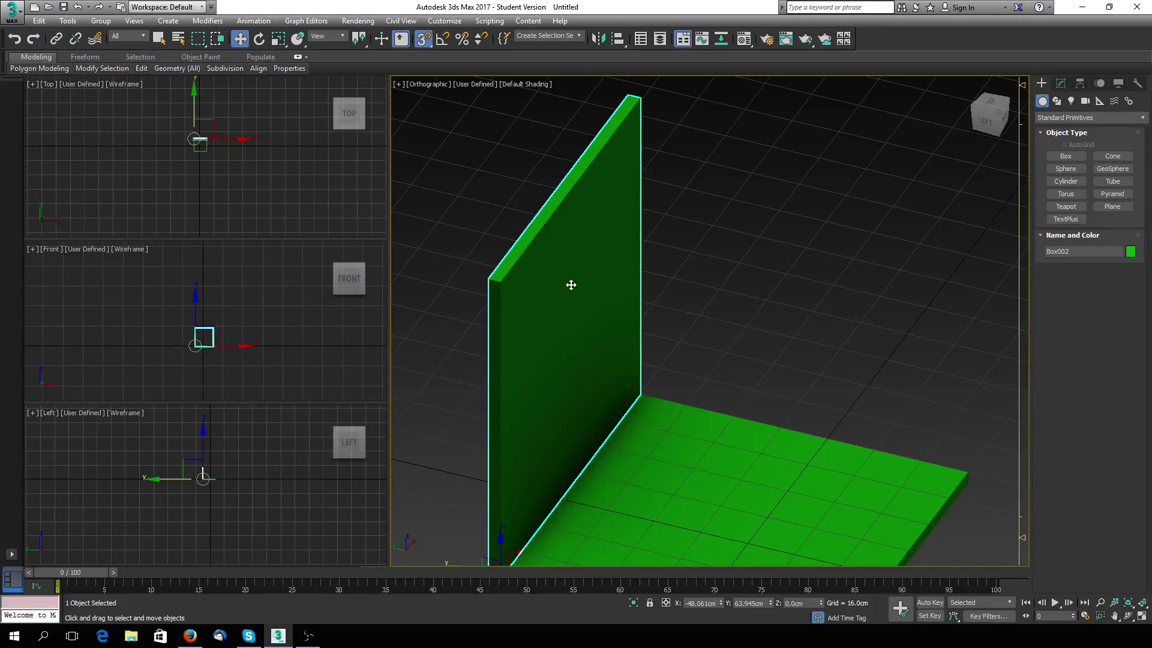
{"action": "middle_click_drag", "start_coordinate": [570, 285], "coordinate": [625, 298], "text": "alt"}
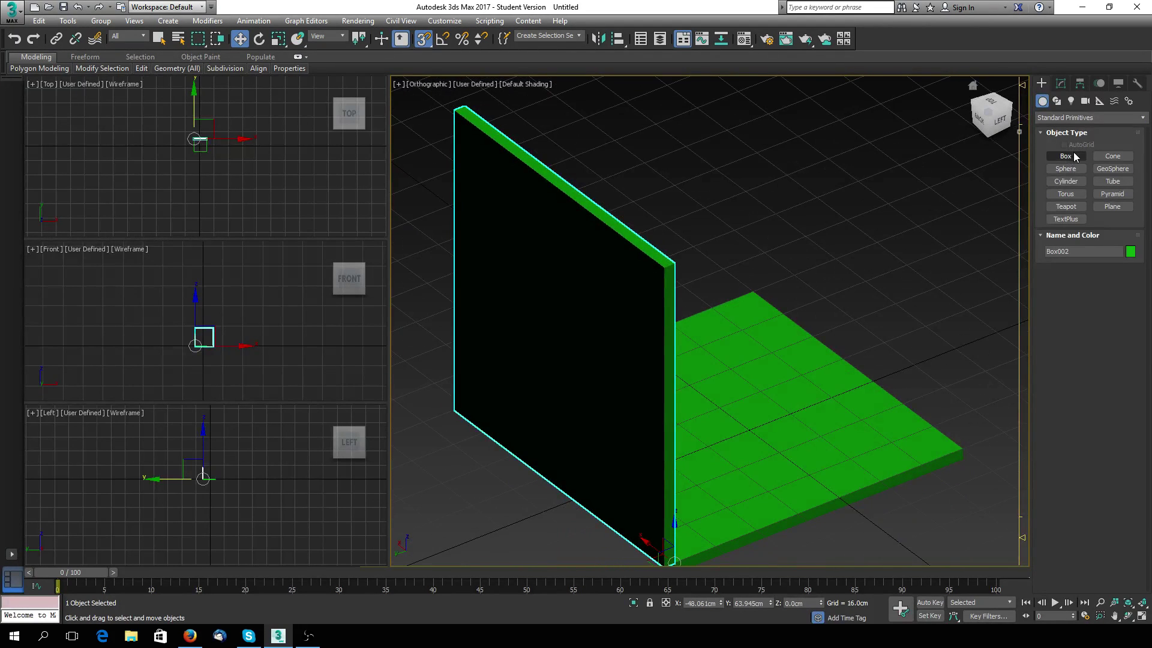
{"action": "left_click", "coordinate": [1062, 84]}
{"action": "left_click", "coordinate": [1102, 257]}
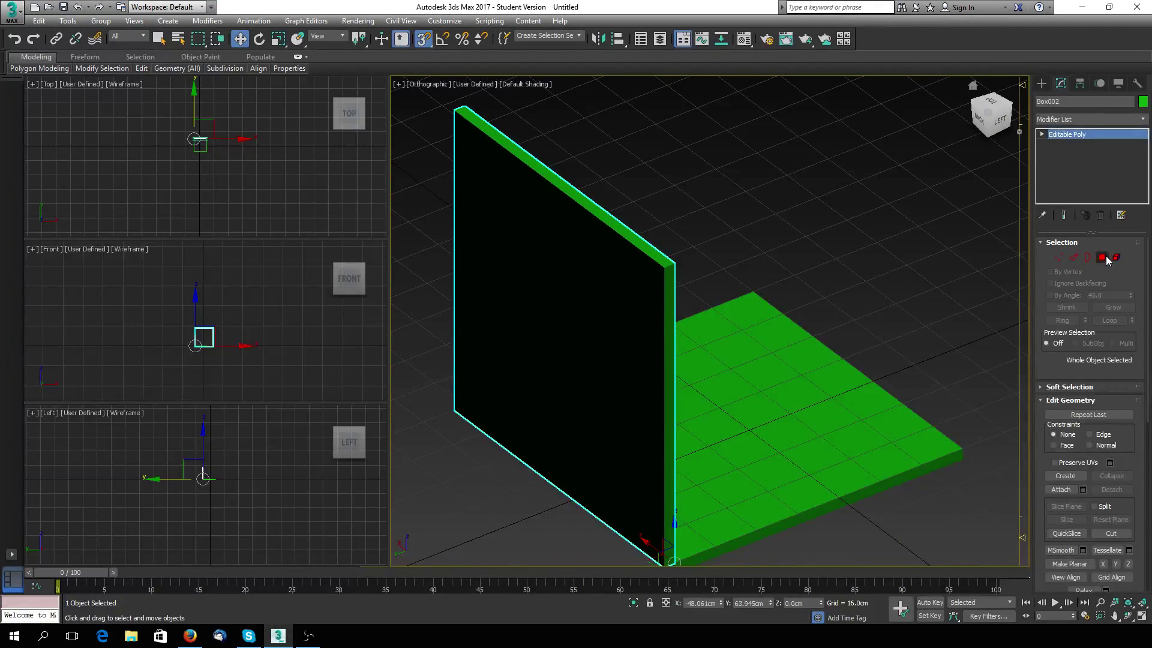
{"action": "left_click", "coordinate": [510, 262]}
{"action": "key", "text": "Delete"}
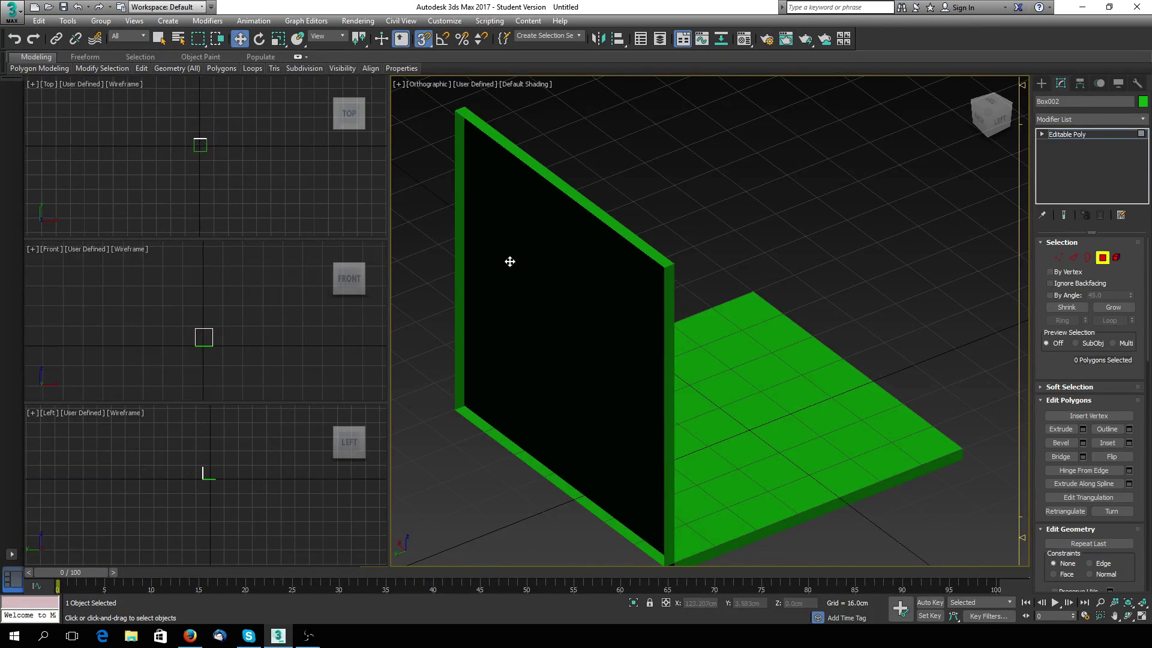
Step: Delete the wall's four narrow edge polygons, leaving only the inner face
{"action": "left_click", "coordinate": [609, 222]}
{"action": "key", "text": "Delete"}
{"action": "left_click", "coordinate": [668, 312]}
{"action": "key", "text": "Delete"}
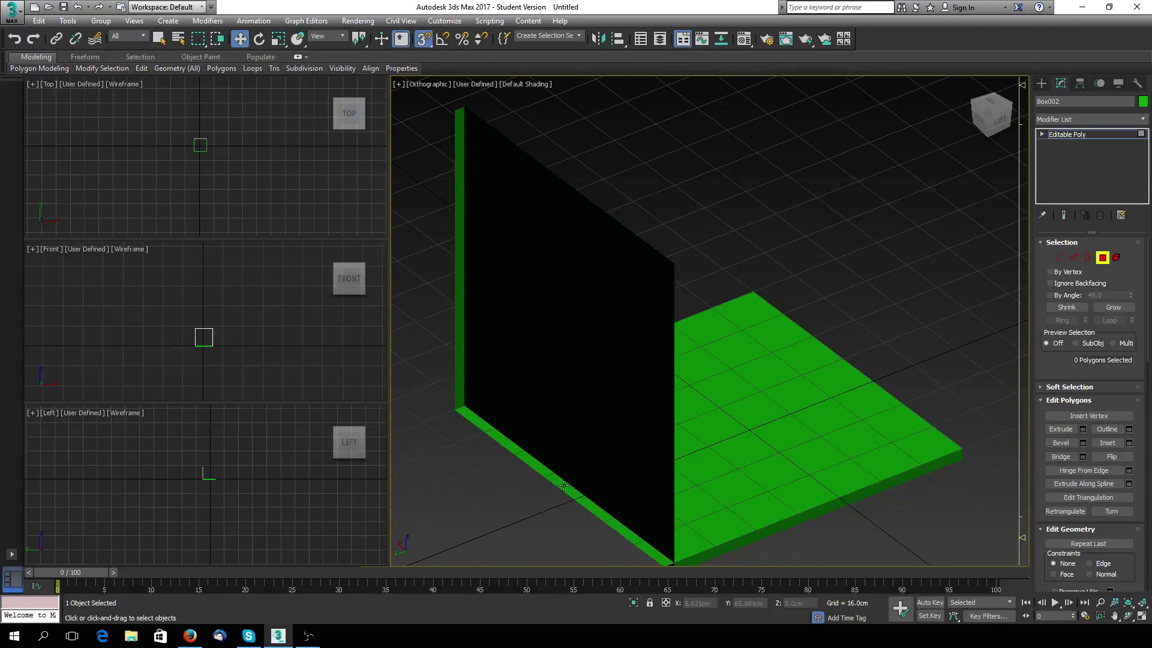
{"action": "left_click", "coordinate": [564, 486]}
{"action": "key", "text": "Delete"}
{"action": "left_click", "coordinate": [461, 368]}
{"action": "key", "text": "Delete"}
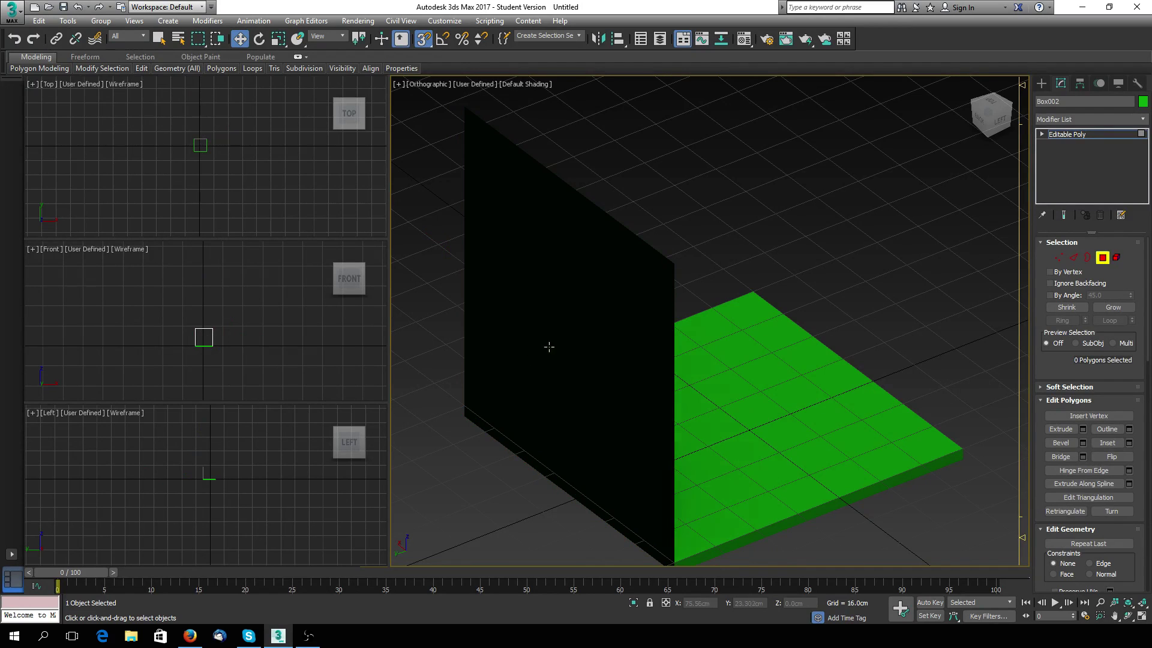
{"action": "middle_click_drag", "start_coordinate": [549, 347], "coordinate": [447, 105], "text": "alt"}
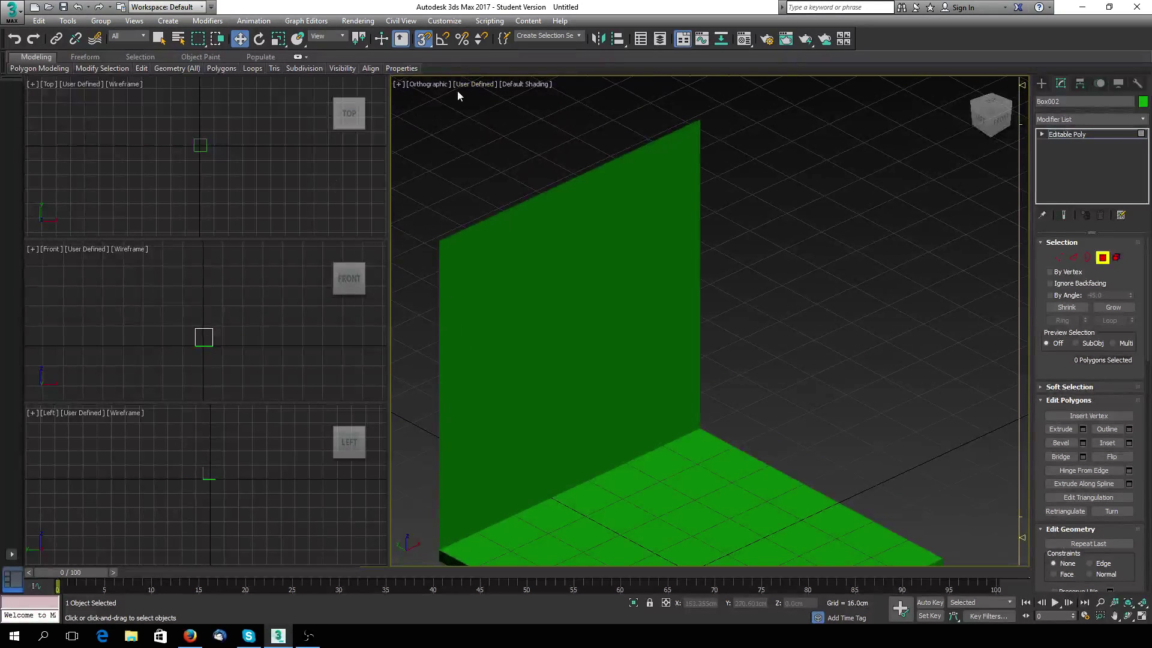
Step: Turn on Edged Faces display in the orthographic viewport
{"action": "left_click", "coordinate": [523, 84]}
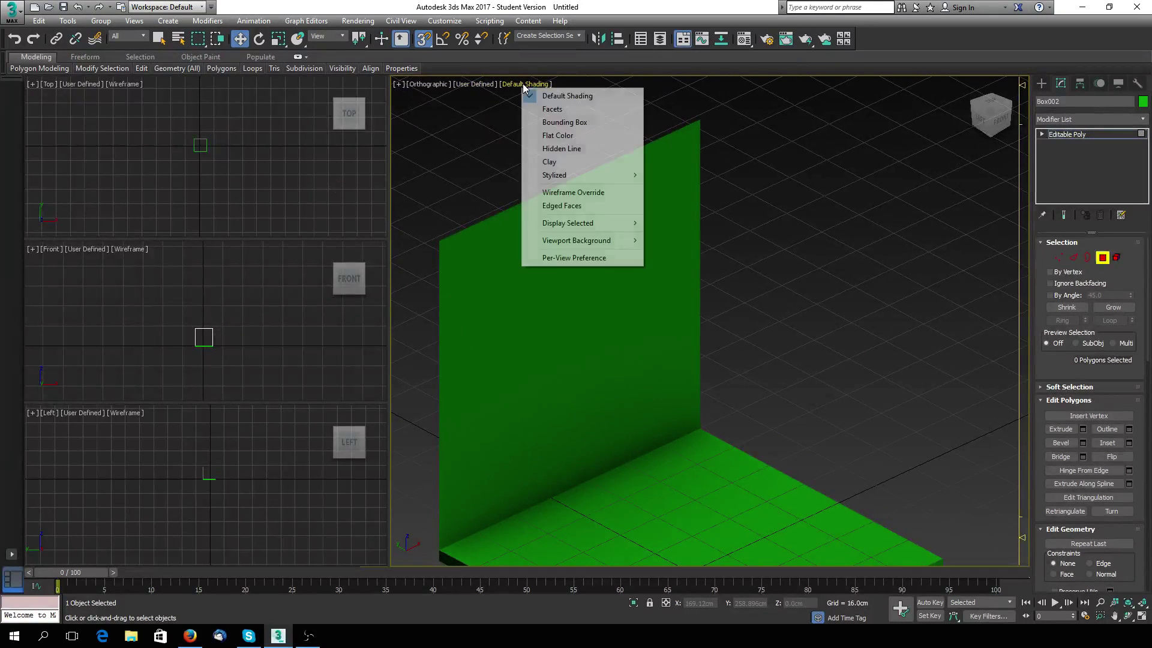
{"action": "left_click", "coordinate": [556, 207]}
{"action": "scroll", "coordinate": [582, 258], "scroll_direction": "down", "scroll_amount": 2}
{"action": "middle_click_drag", "start_coordinate": [599, 256], "coordinate": [628, 266]}
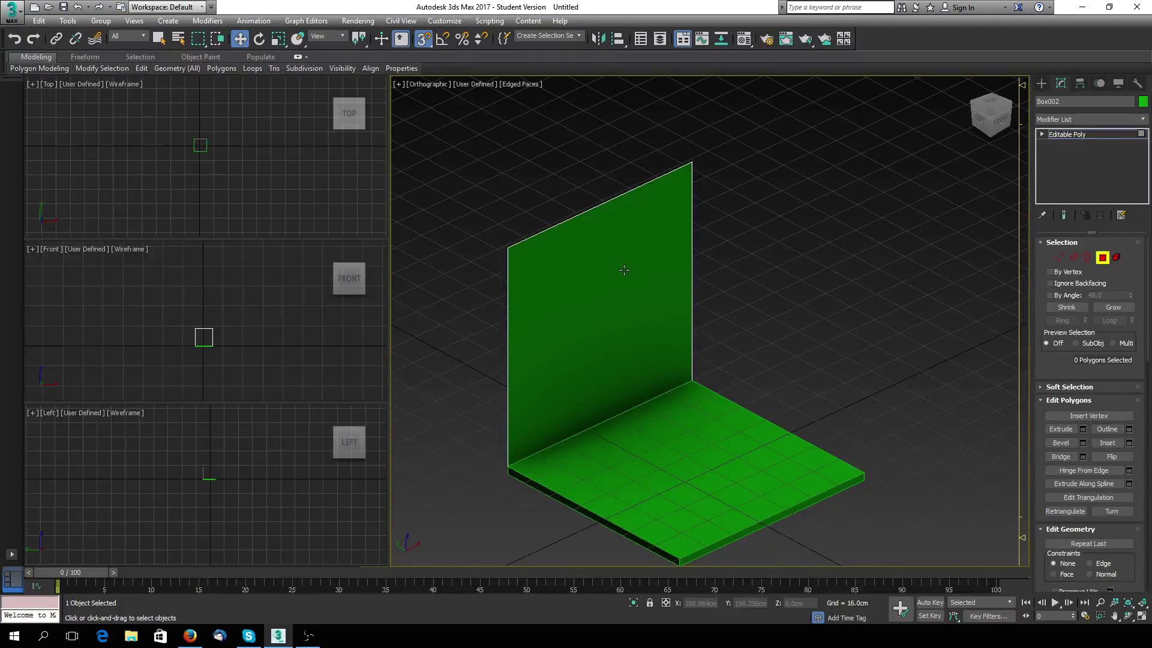
Step: Show the wall in the front view and enter its Edge sub-object mode
{"action": "key", "text": "f"}
{"action": "scroll", "coordinate": [624, 270], "scroll_direction": "down", "scroll_amount": 5}
{"action": "scroll", "coordinate": [643, 290], "scroll_direction": "up", "scroll_amount": 5}
{"action": "middle_click_drag", "start_coordinate": [643, 290], "coordinate": [632, 419]}
{"action": "scroll", "coordinate": [616, 359], "scroll_direction": "up", "scroll_amount": 3}
{"action": "scroll", "coordinate": [676, 373], "scroll_direction": "down", "scroll_amount": 2}
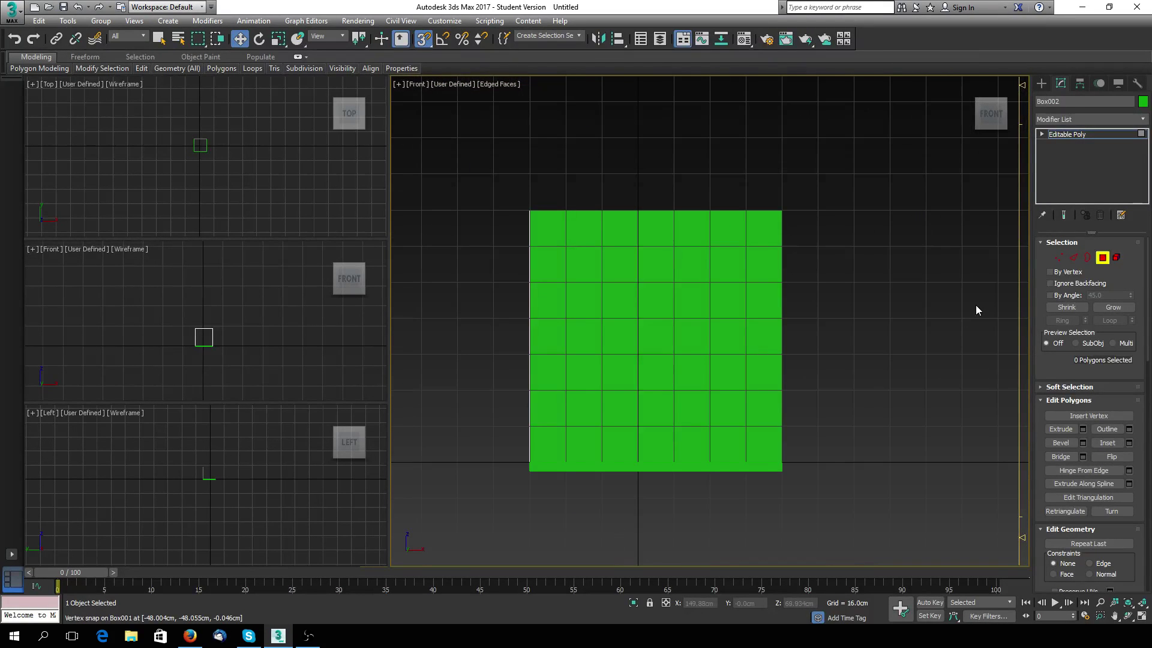
{"action": "left_click", "coordinate": [1074, 258]}
{"action": "scroll", "coordinate": [1080, 360], "scroll_direction": "down", "scroll_amount": 4}
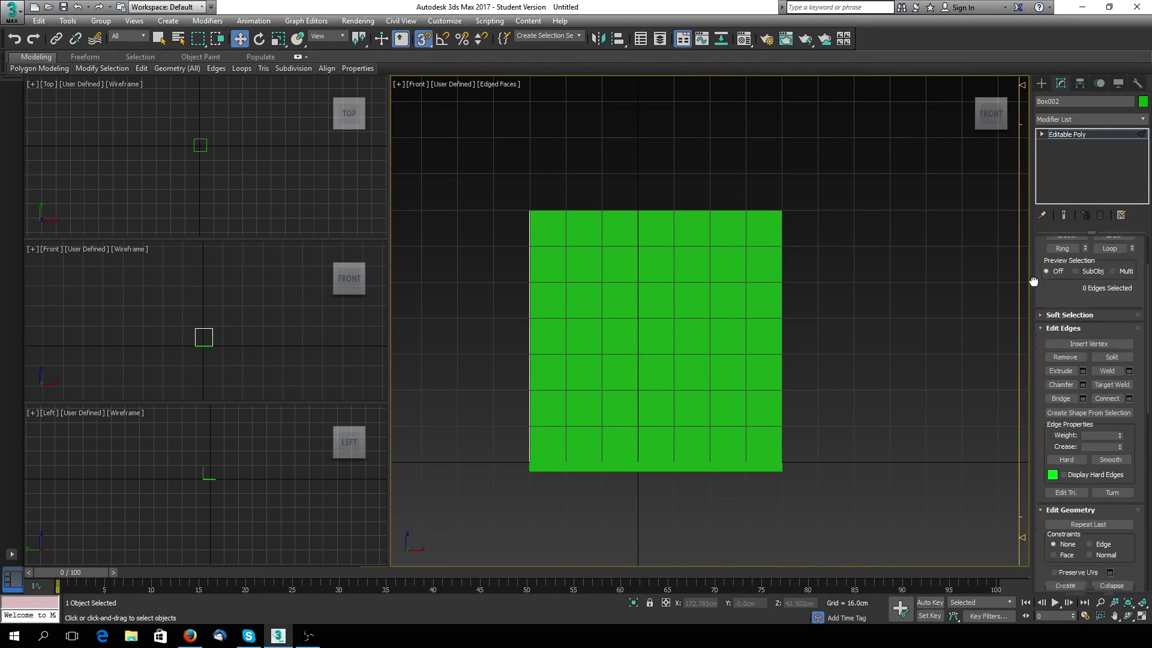
Step: Change the snap settings so that snapping uses Grid Points instead of Vertex
{"action": "right_click", "coordinate": [422, 39]}
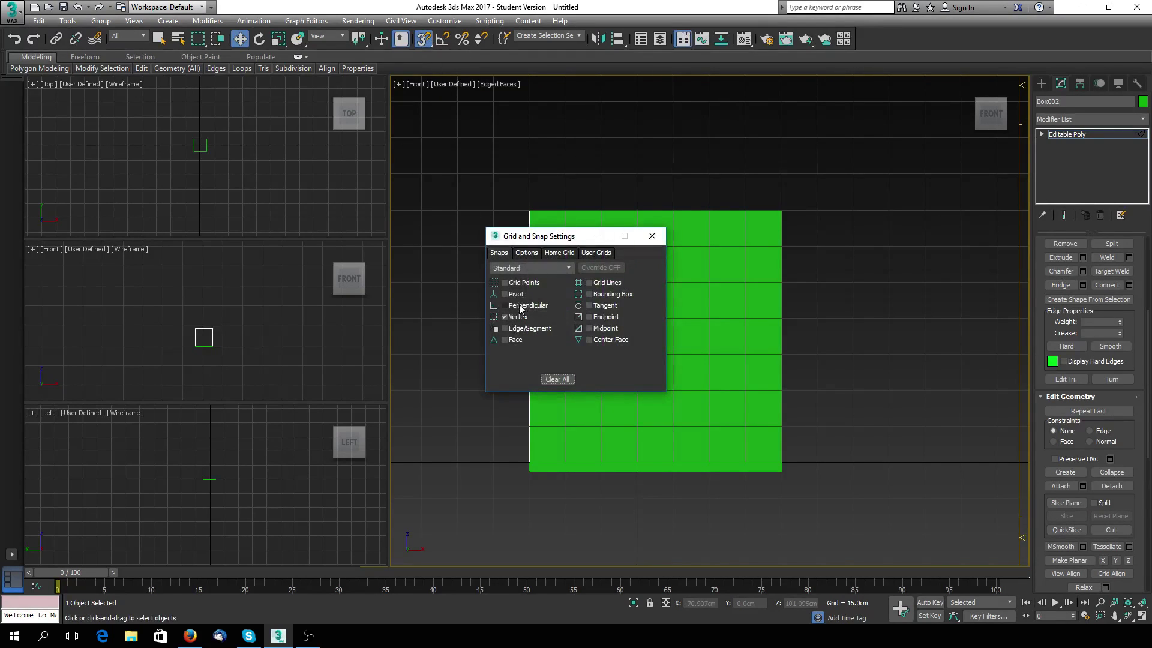
{"action": "left_click", "coordinate": [534, 283]}
{"action": "left_click", "coordinate": [652, 236]}
{"action": "left_click_drag", "start_coordinate": [1040, 440], "coordinate": [1018, 299]}
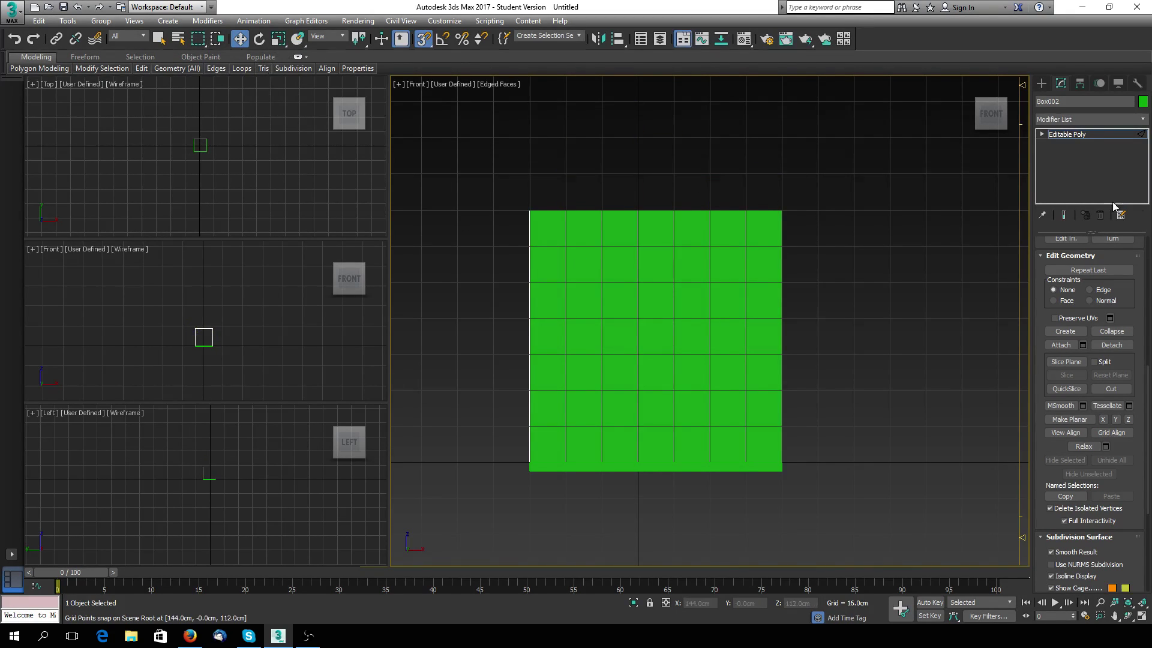
Step: Enter Vertex mode on the wall and move its left-edge vertices along X to -64 cm, snapping to the grid
{"action": "left_click", "coordinate": [1043, 134]}
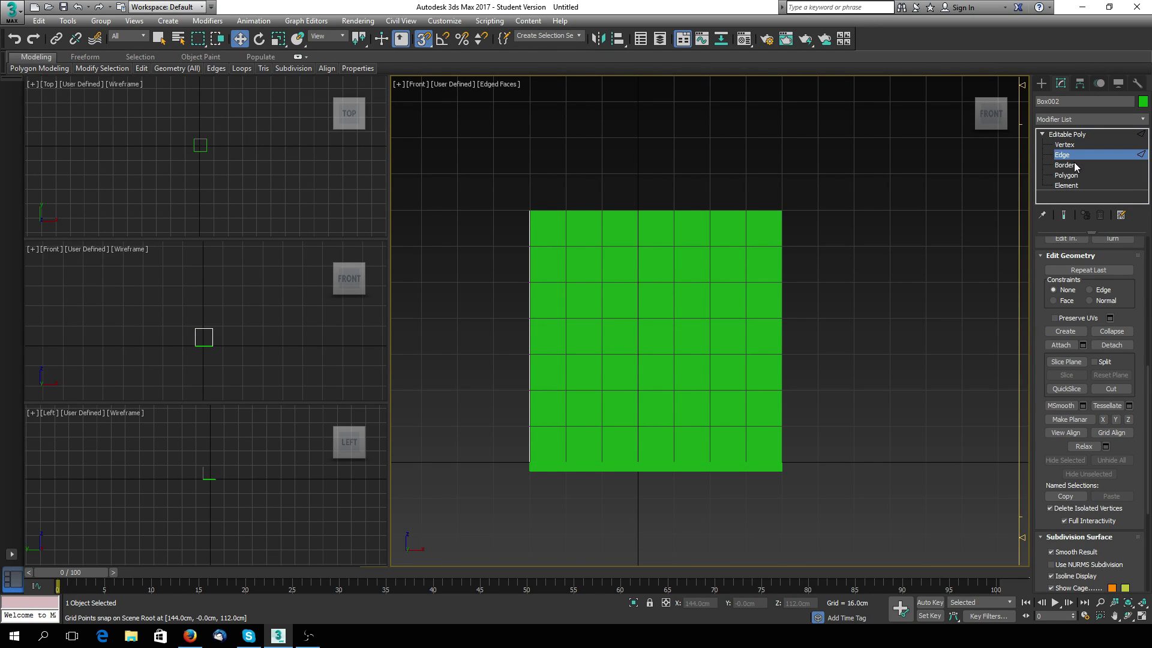
{"action": "left_click", "coordinate": [1066, 145]}
{"action": "left_click_drag", "start_coordinate": [482, 179], "coordinate": [506, 256]}
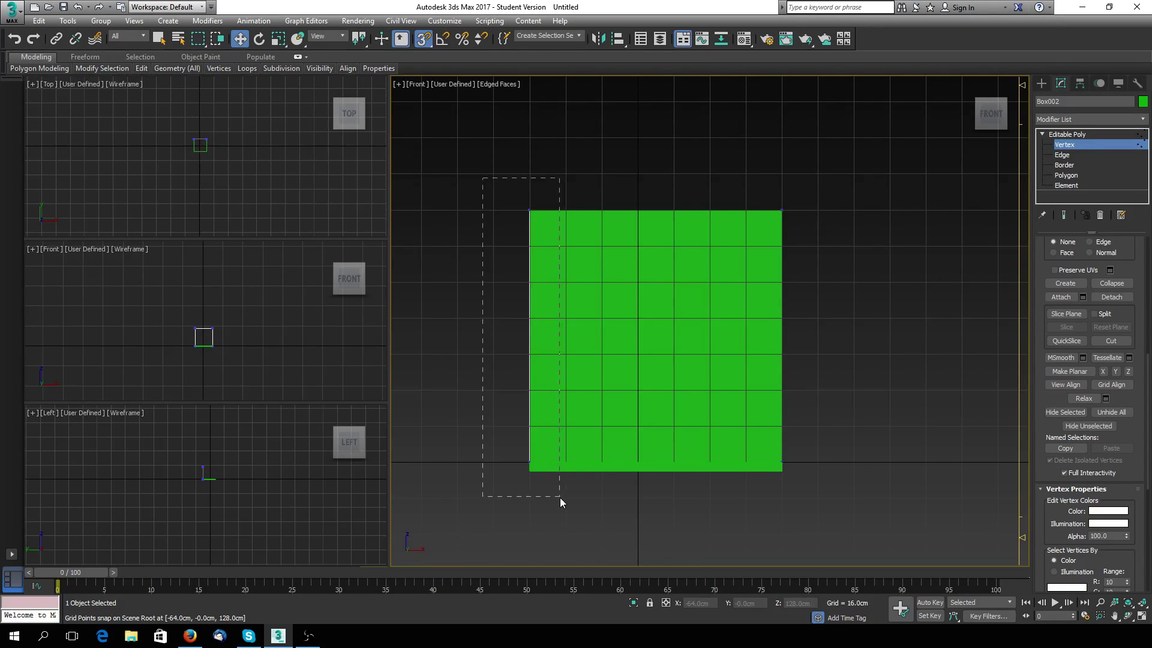
{"action": "left_click_drag", "start_coordinate": [560, 498], "coordinate": [560, 497]}
{"action": "left_click_drag", "start_coordinate": [580, 337], "coordinate": [493, 333]}
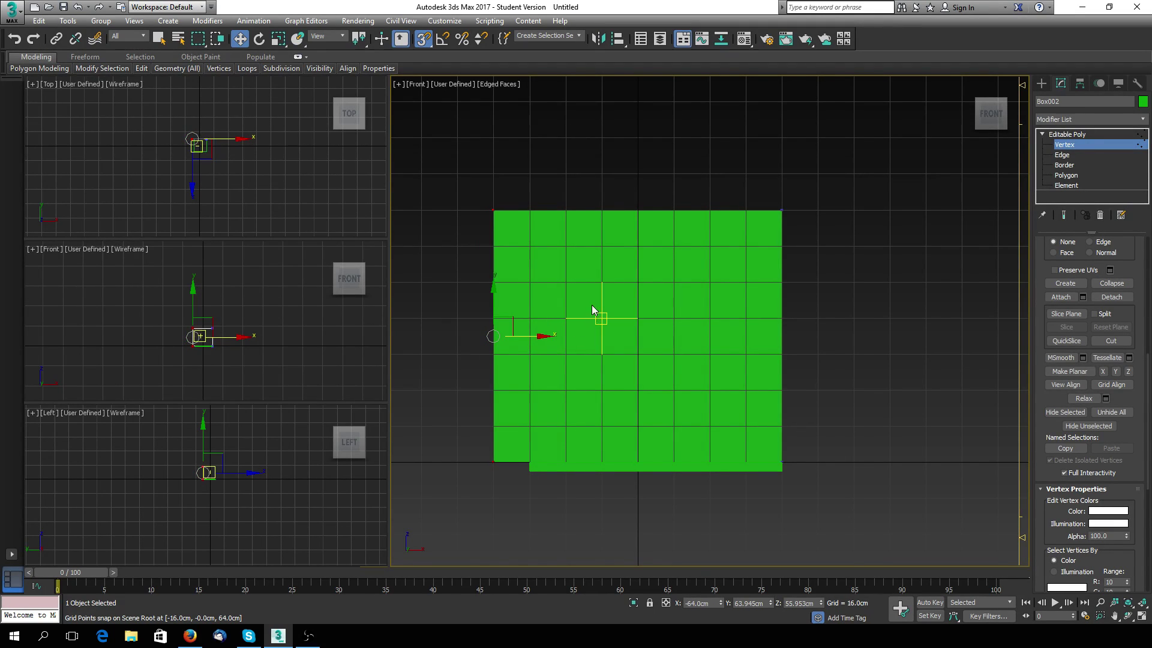
Step: Restrict snapping to Grid Lines only and snap the wall's left-edge vertices to the grid line at X -64 cm
{"action": "right_click", "coordinate": [423, 39]}
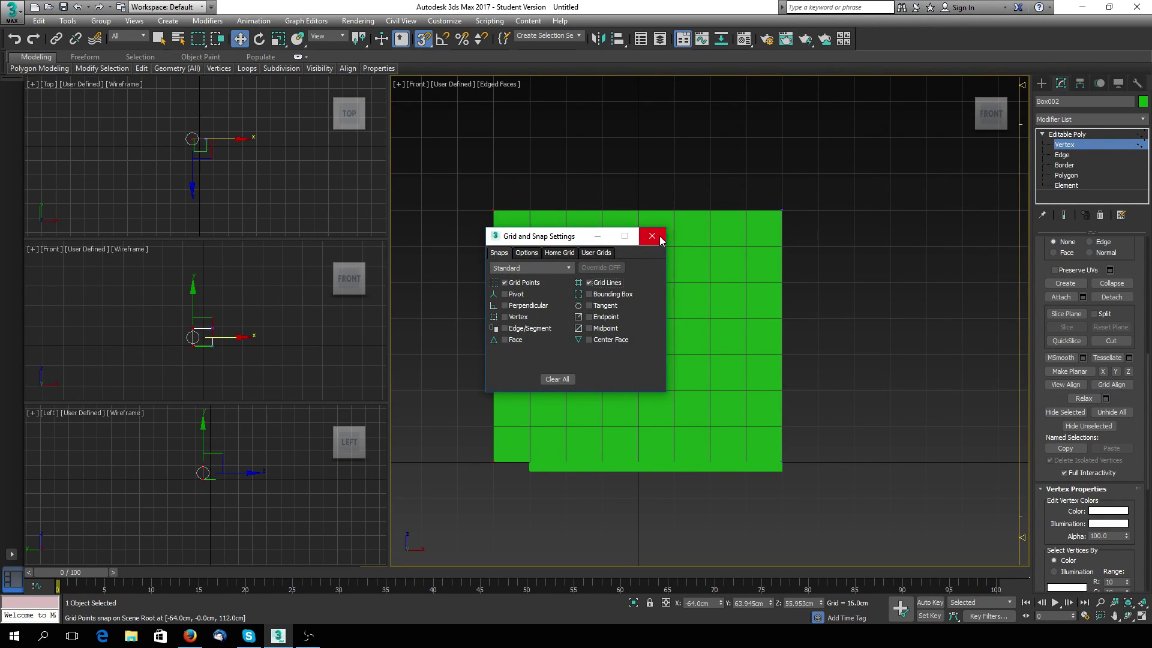
{"action": "left_click", "coordinate": [652, 237]}
{"action": "left_click_drag", "start_coordinate": [466, 185], "coordinate": [498, 504]}
{"action": "left_click_drag", "start_coordinate": [536, 339], "coordinate": [493, 331]}
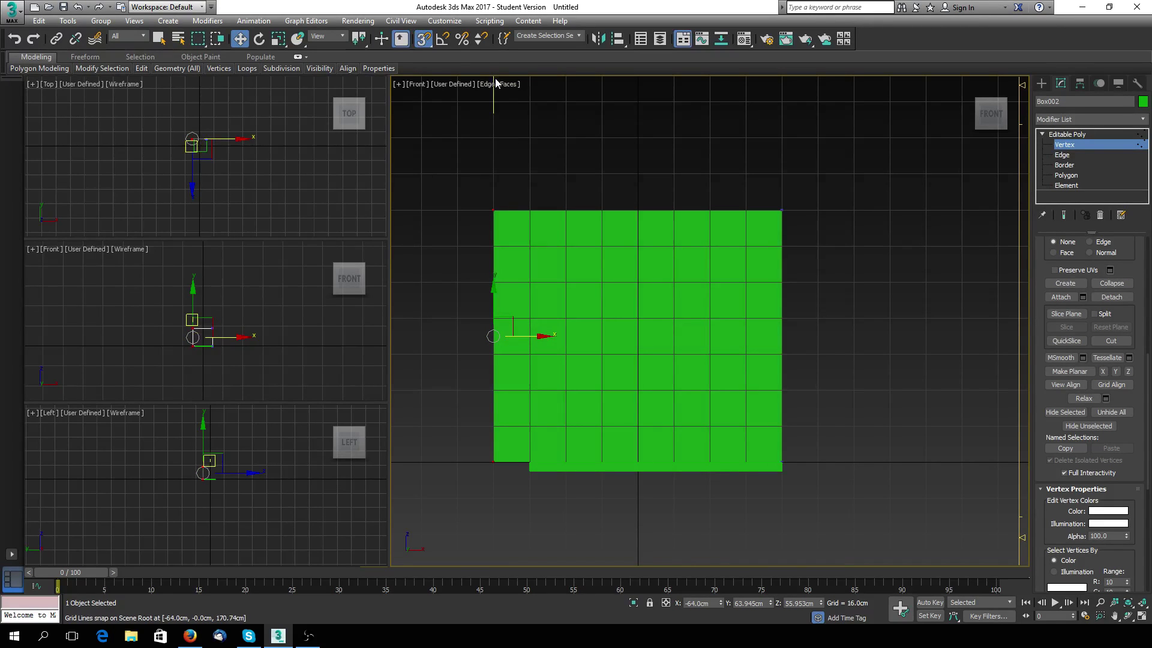
{"action": "right_click", "coordinate": [426, 42]}
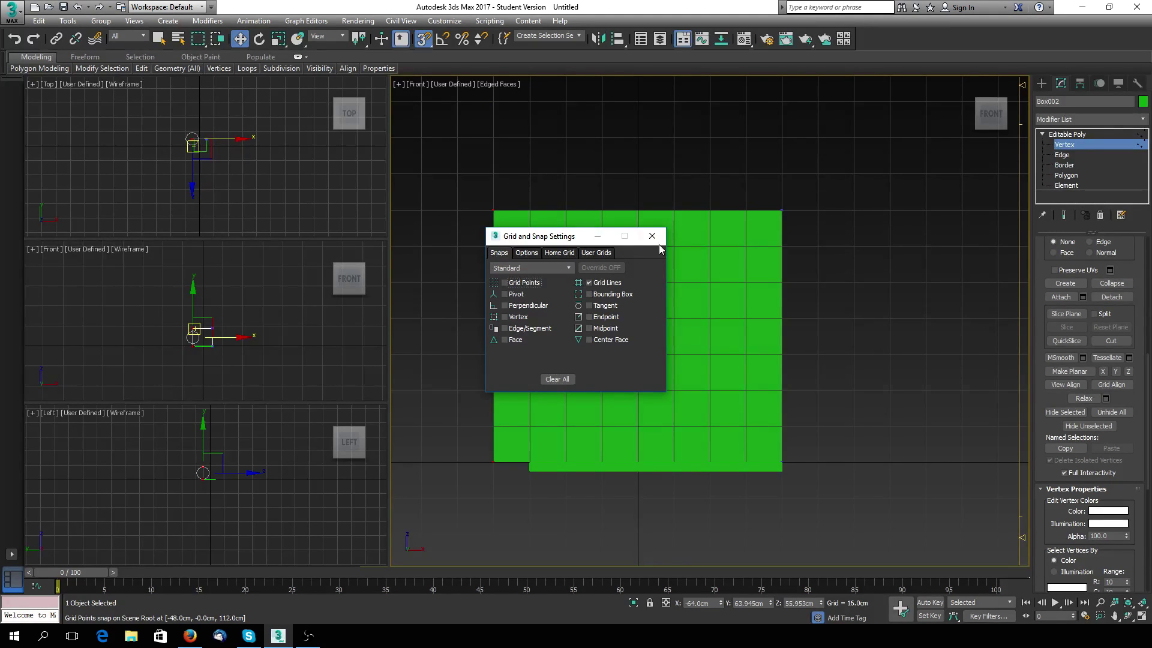
{"action": "left_click", "coordinate": [657, 241]}
{"action": "left_click_drag", "start_coordinate": [538, 335], "coordinate": [491, 334]}
Step: Select the wall's top vertices and move them up to Z 128 cm, snapping to the grid line
{"action": "left_click_drag", "start_coordinate": [463, 180], "coordinate": [787, 233]}
{"action": "left_click_drag", "start_coordinate": [637, 183], "coordinate": [636, 175]}
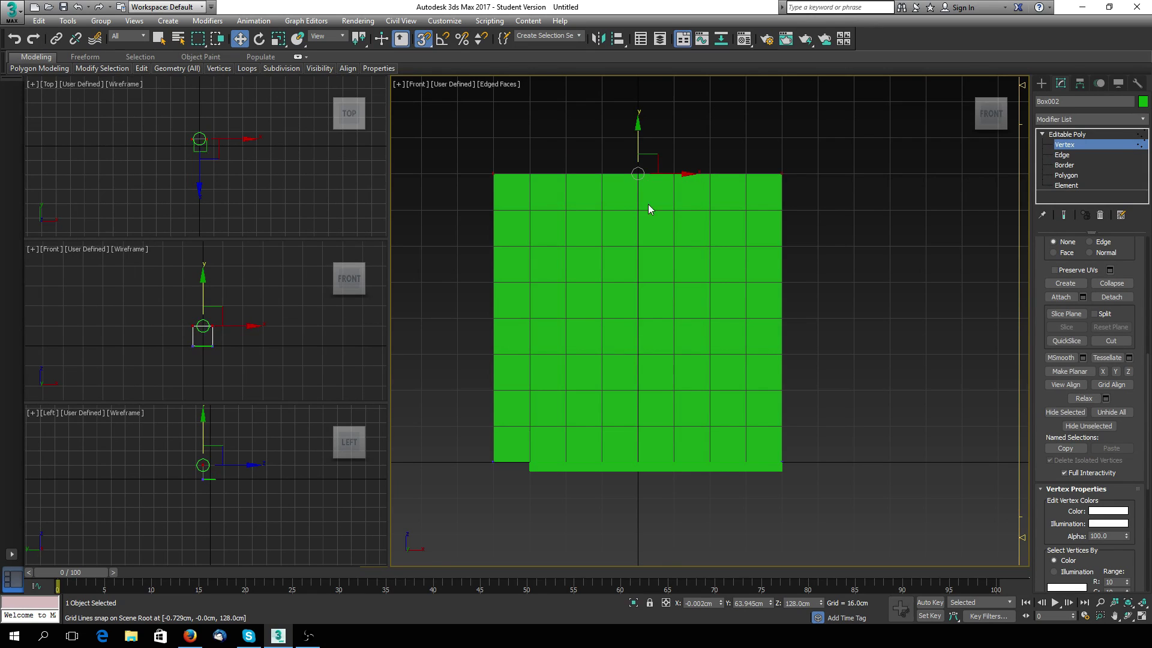
{"action": "scroll", "coordinate": [628, 340], "scroll_direction": "down", "scroll_amount": 3}
{"action": "scroll", "coordinate": [629, 341], "scroll_direction": "up", "scroll_amount": 3}
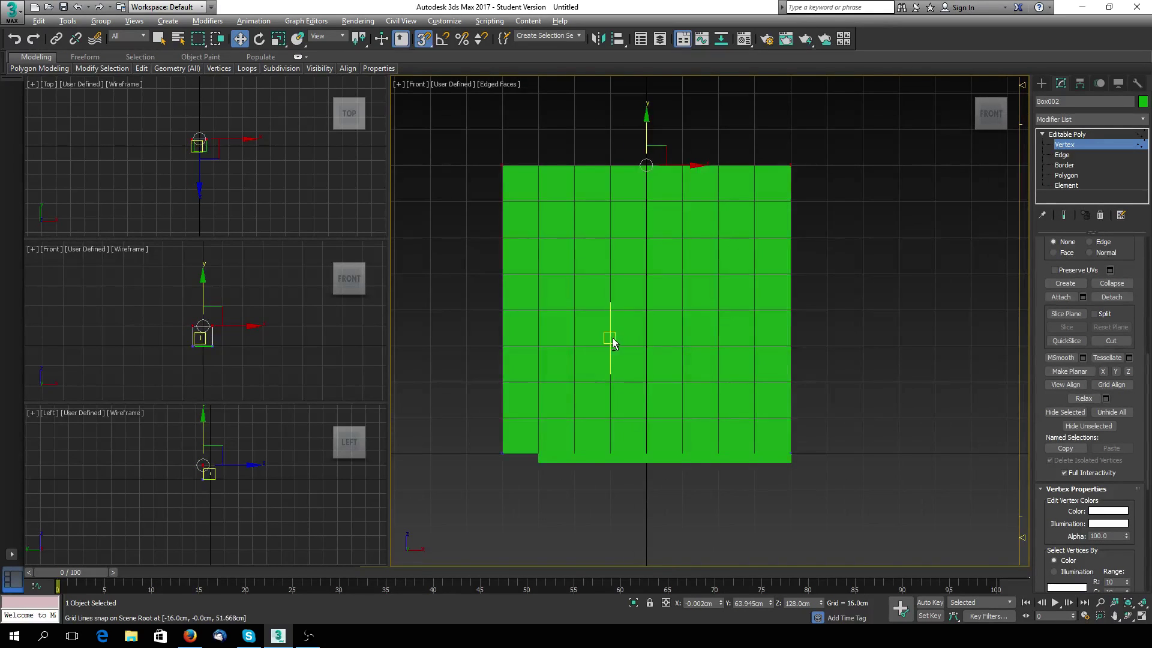
Step: In Vertex mode on the floor box, move its left-side vertices along X to -64 cm, level with the wall's edge
{"action": "middle_click_drag", "start_coordinate": [629, 341], "coordinate": [743, 303], "text": "alt"}
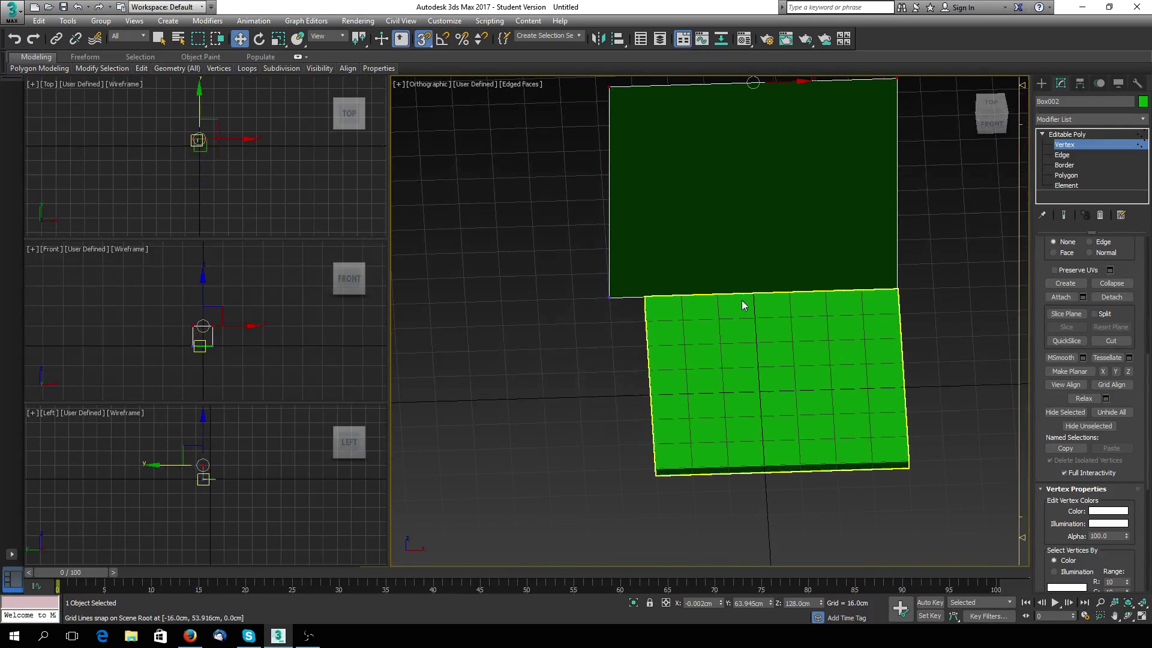
{"action": "left_click", "coordinate": [1068, 134]}
{"action": "left_click", "coordinate": [700, 391]}
{"action": "left_click", "coordinate": [1042, 133]}
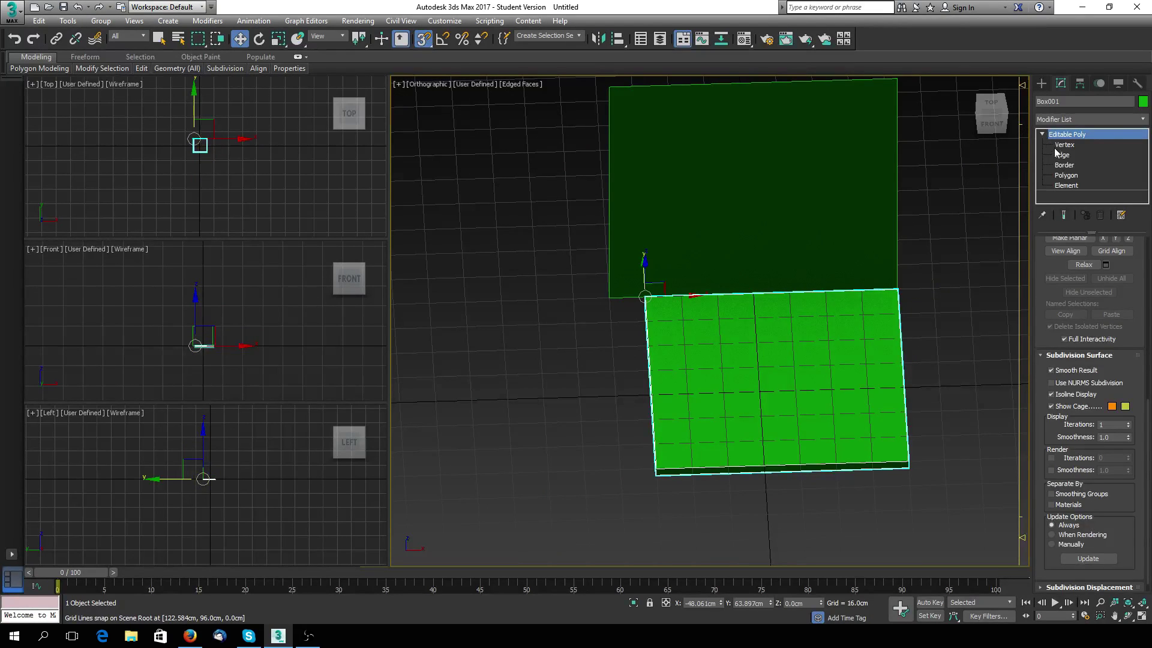
{"action": "left_click", "coordinate": [1065, 145]}
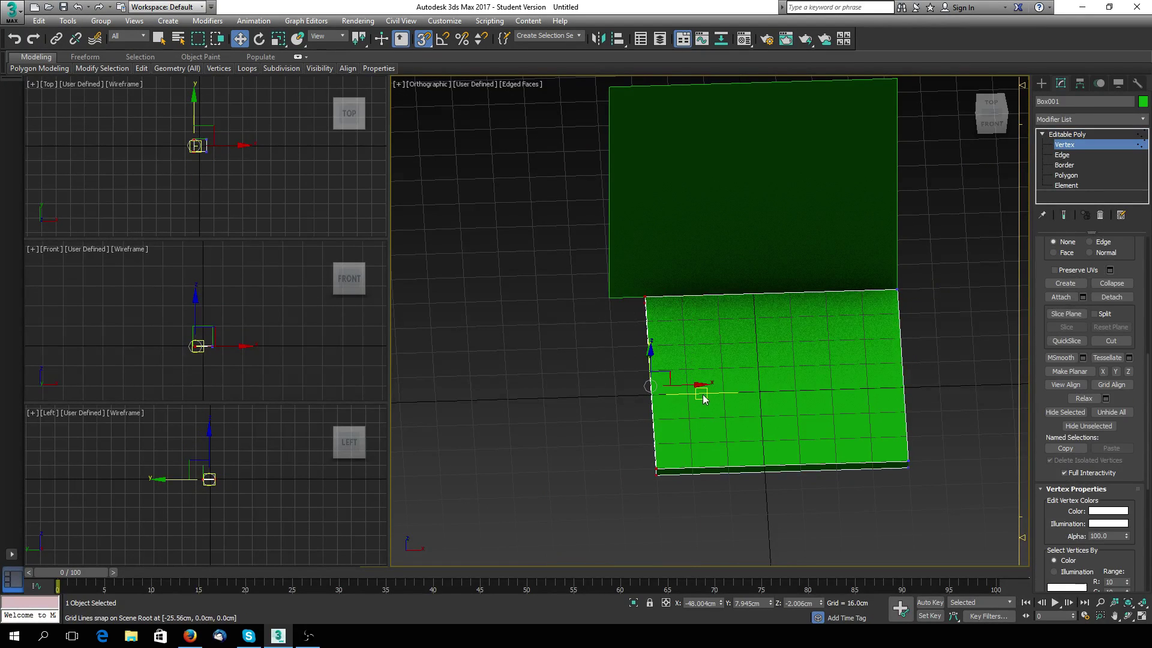
{"action": "left_click_drag", "start_coordinate": [697, 385], "coordinate": [614, 393]}
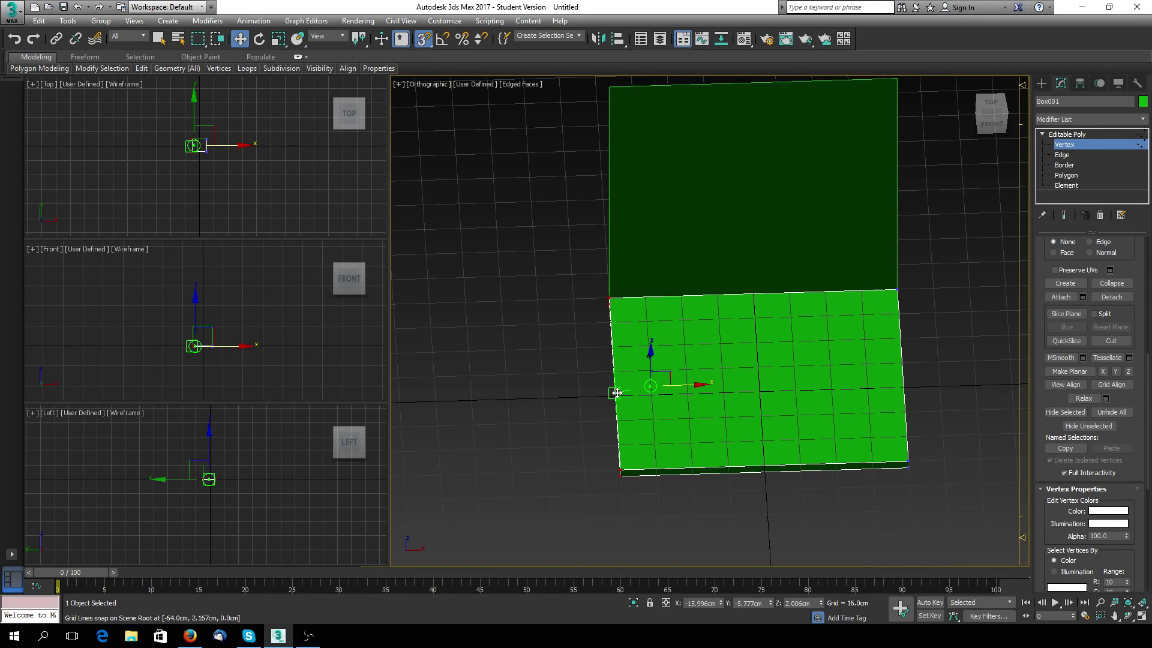
Step: Select the floor box's vertices on the side opposite the wall and move them along Y to -64 cm
{"action": "middle_click_drag", "start_coordinate": [673, 445], "coordinate": [713, 228], "text": "alt"}
{"action": "left_click_drag", "start_coordinate": [713, 194], "coordinate": [733, 270]}
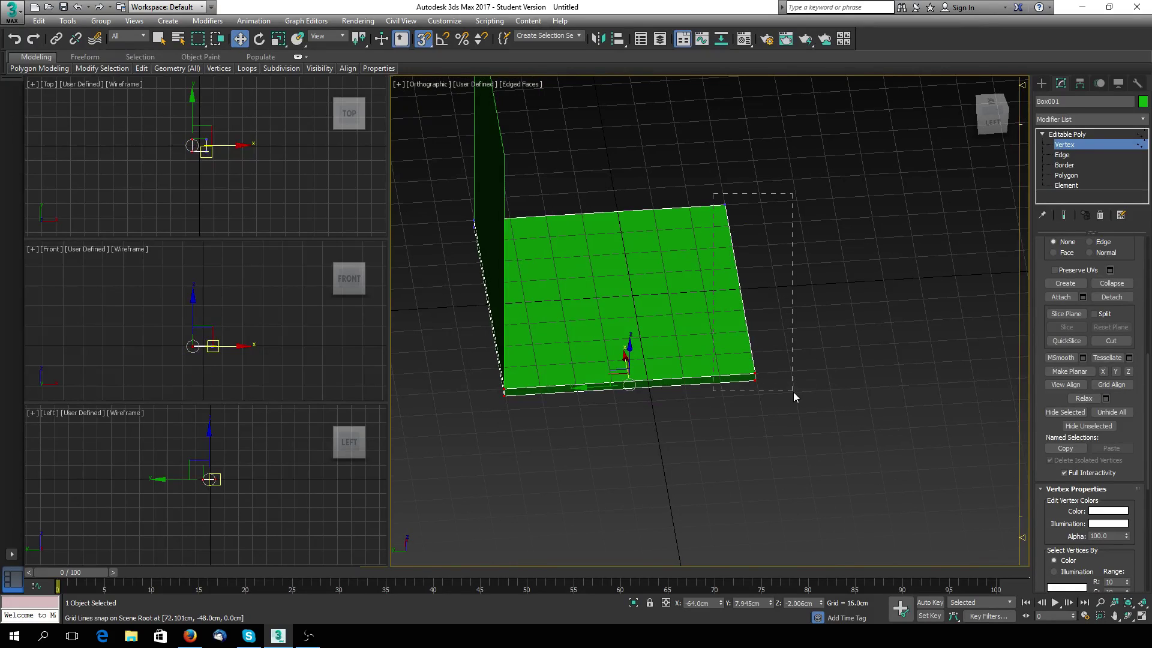
{"action": "left_click_drag", "start_coordinate": [793, 391], "coordinate": [792, 389]}
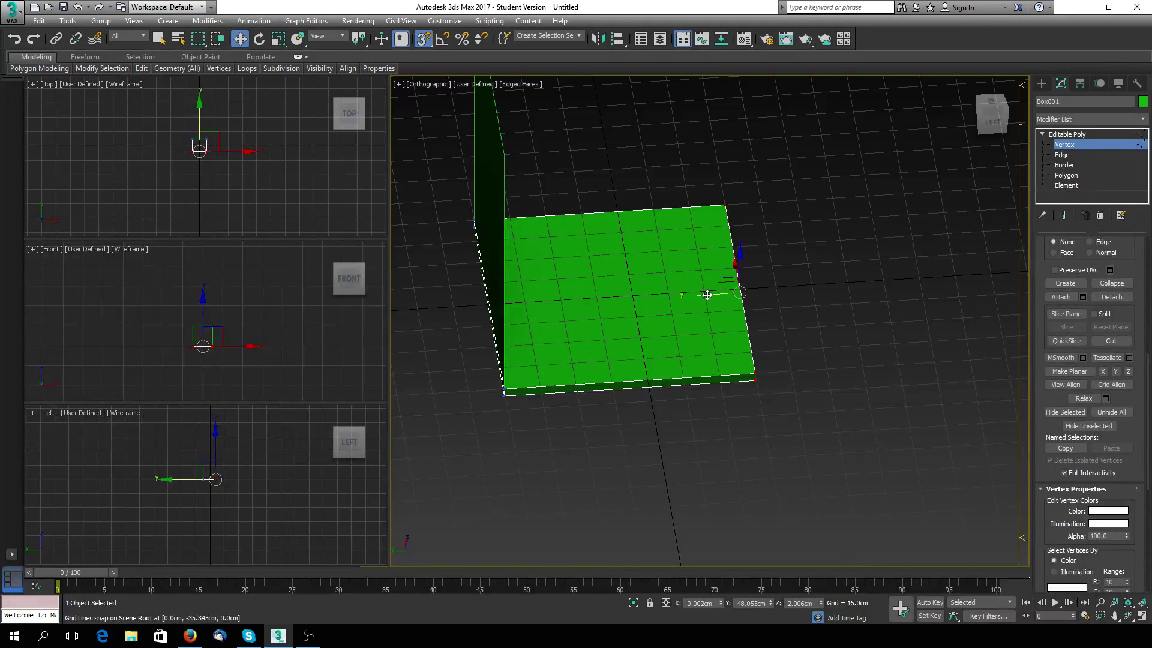
{"action": "left_click_drag", "start_coordinate": [707, 294], "coordinate": [777, 291]}
{"action": "middle_click_drag", "start_coordinate": [817, 337], "coordinate": [741, 317], "text": "alt"}
{"action": "middle_click_drag", "start_coordinate": [741, 317], "coordinate": [674, 447]}
{"action": "scroll", "coordinate": [623, 459], "scroll_direction": "down", "scroll_amount": 2}
{"action": "scroll", "coordinate": [634, 447], "scroll_direction": "up", "scroll_amount": 2}
{"action": "scroll", "coordinate": [635, 446], "scroll_direction": "down", "scroll_amount": 1}
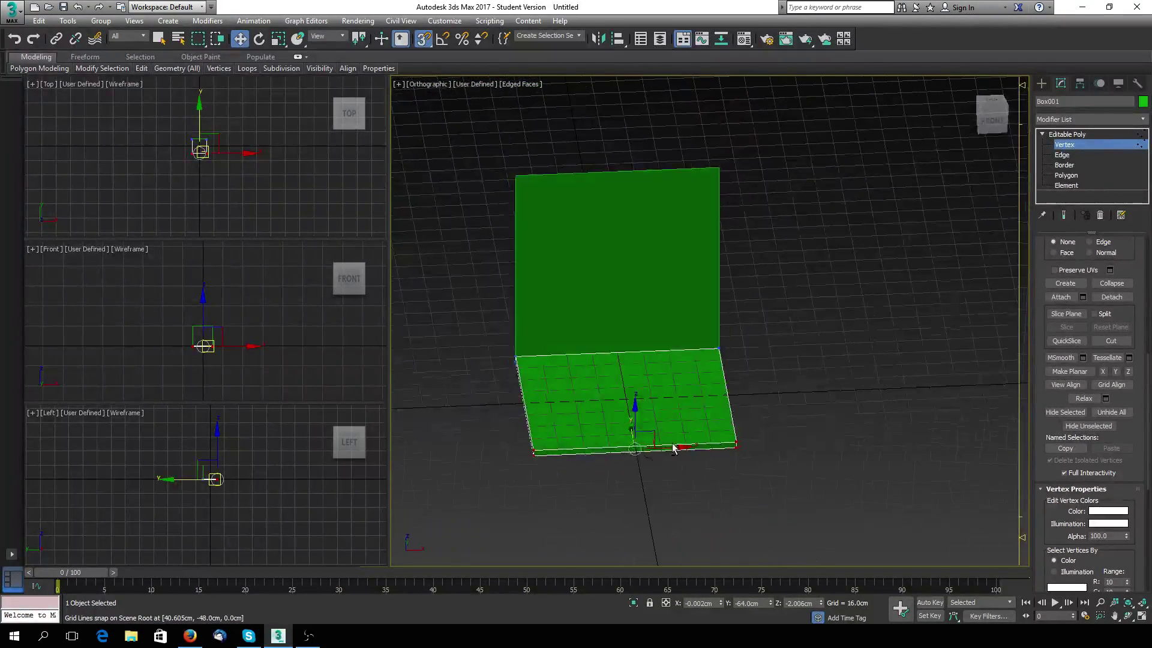
Step: In the front view, try to cut horizontally across the wall along the 96 cm grid line with the Cut tool
{"action": "key", "text": "f"}
{"action": "scroll", "coordinate": [674, 441], "scroll_direction": "down", "scroll_amount": 5}
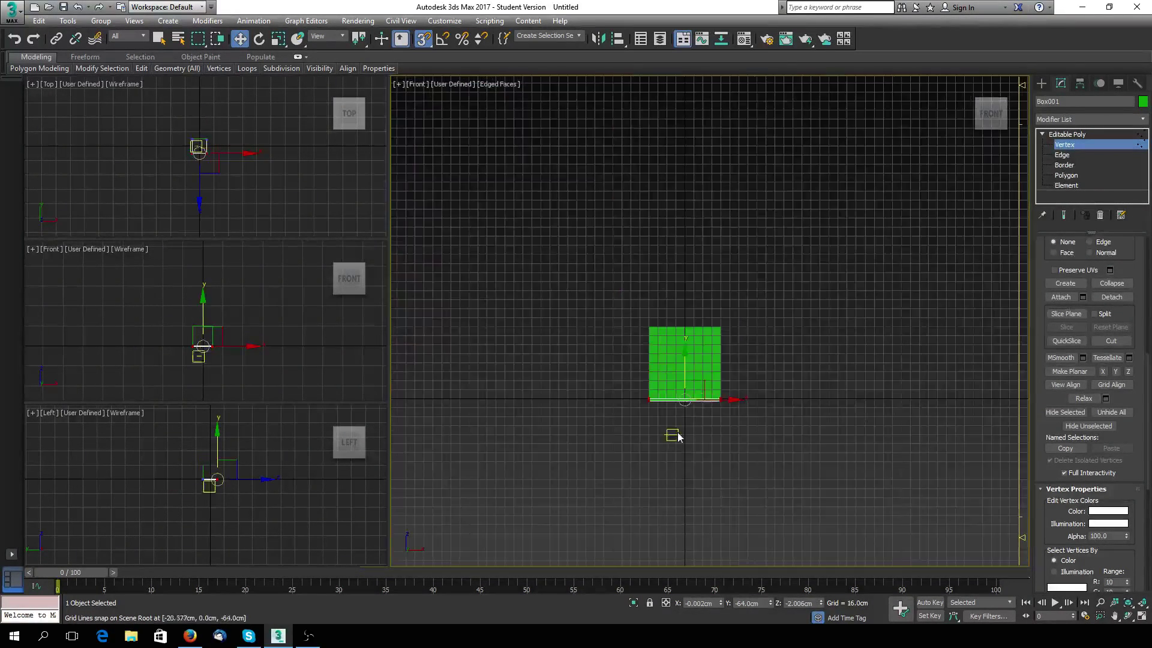
{"action": "scroll", "coordinate": [707, 395], "scroll_direction": "up", "scroll_amount": 7}
{"action": "middle_click_drag", "start_coordinate": [706, 396], "coordinate": [764, 432]}
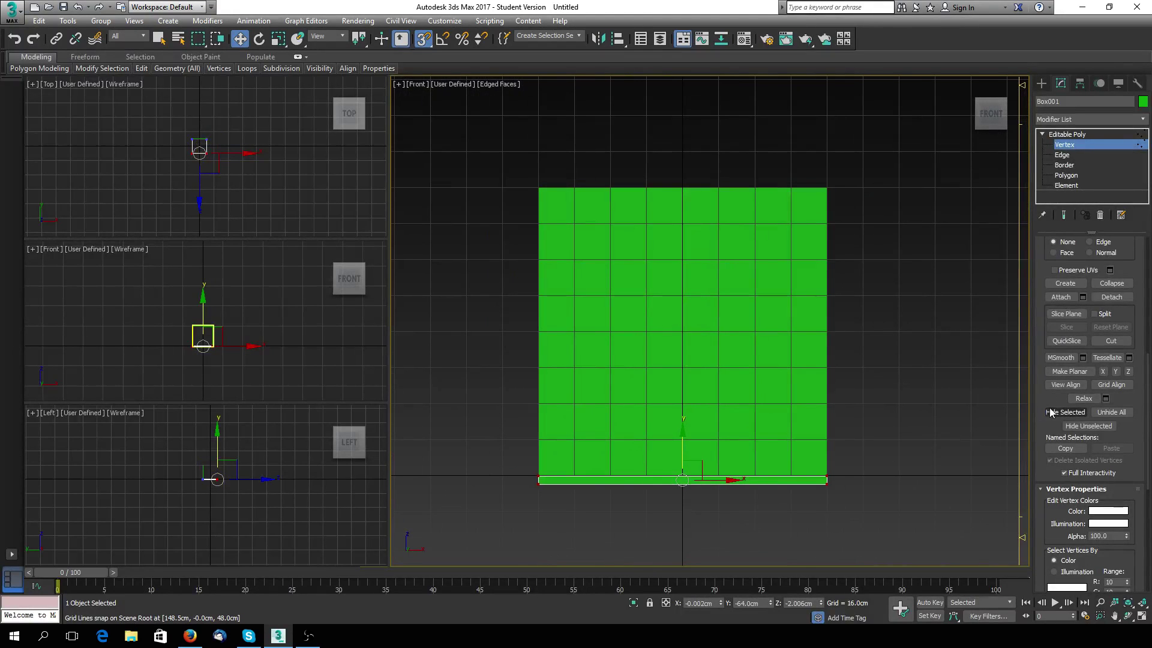
{"action": "scroll", "coordinate": [1049, 355], "scroll_direction": "down", "scroll_amount": 5}
{"action": "left_click_drag", "start_coordinate": [1116, 447], "coordinate": [1083, 555]}
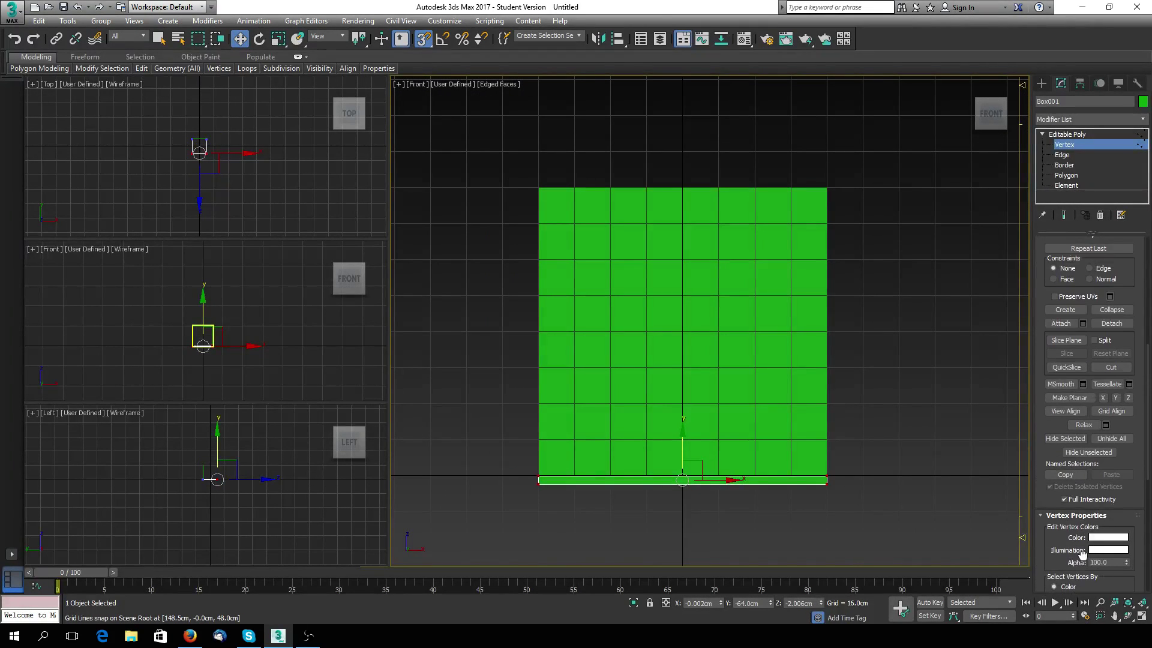
{"action": "left_click", "coordinate": [1110, 368]}
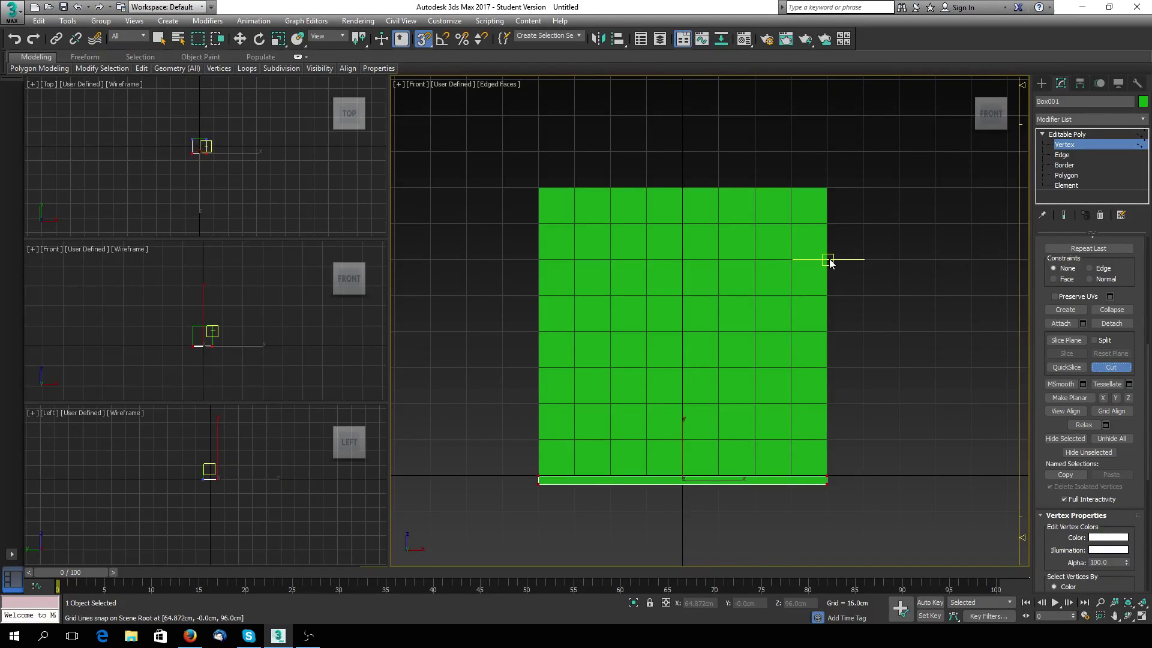
{"action": "left_click", "coordinate": [538, 263]}
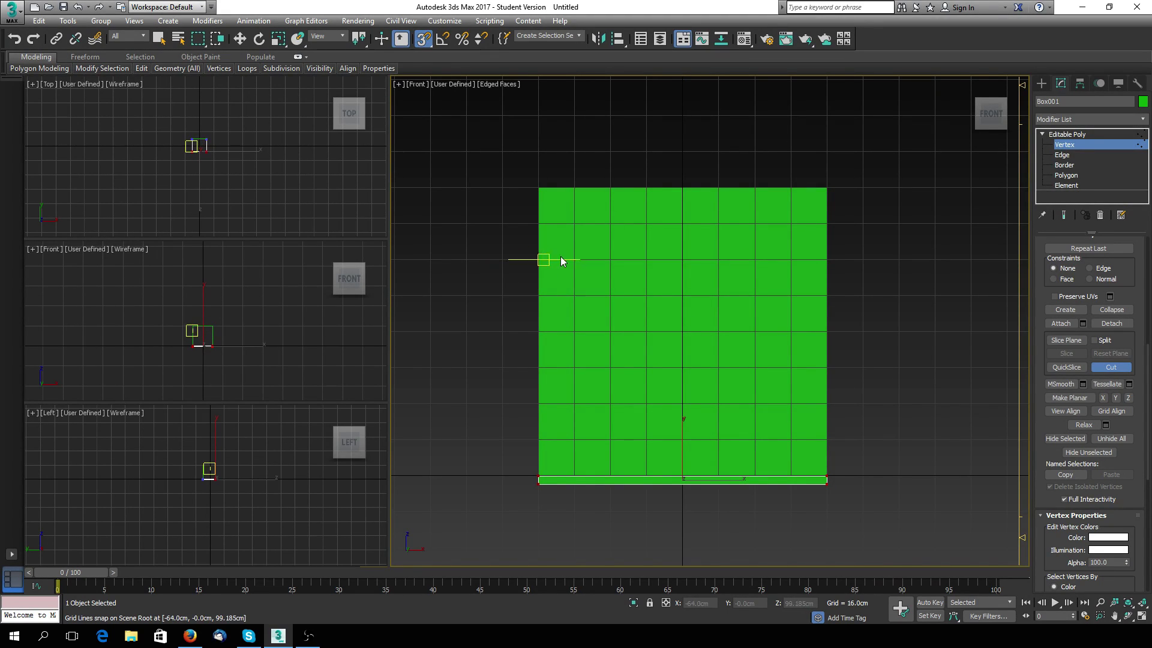
Step: Review the snap settings, restart the Cut tool and retry the cut from the wall's left edge
{"action": "right_click", "coordinate": [430, 42]}
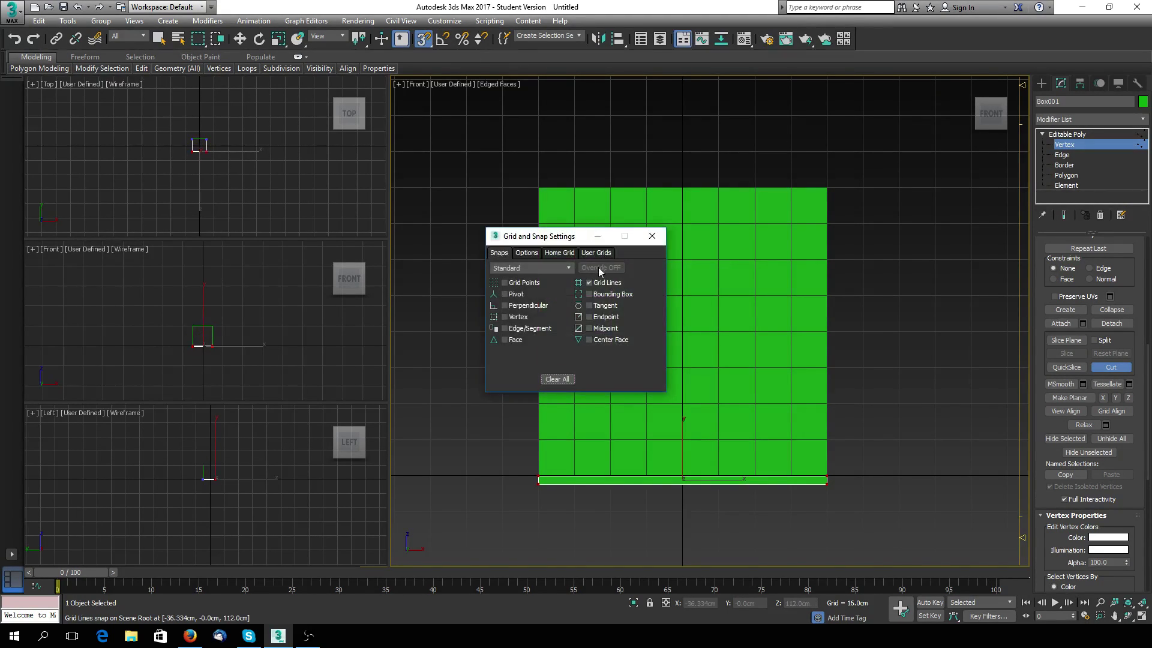
{"action": "left_click", "coordinate": [651, 237]}
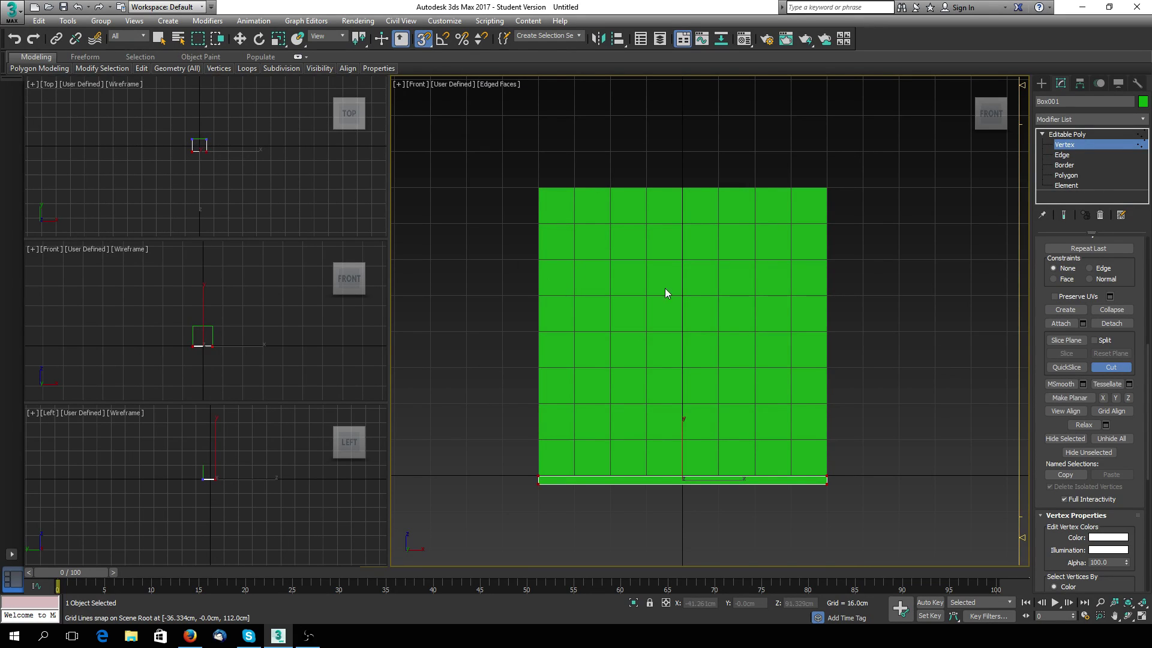
{"action": "left_click", "coordinate": [1096, 368]}
{"action": "left_click", "coordinate": [1095, 368]}
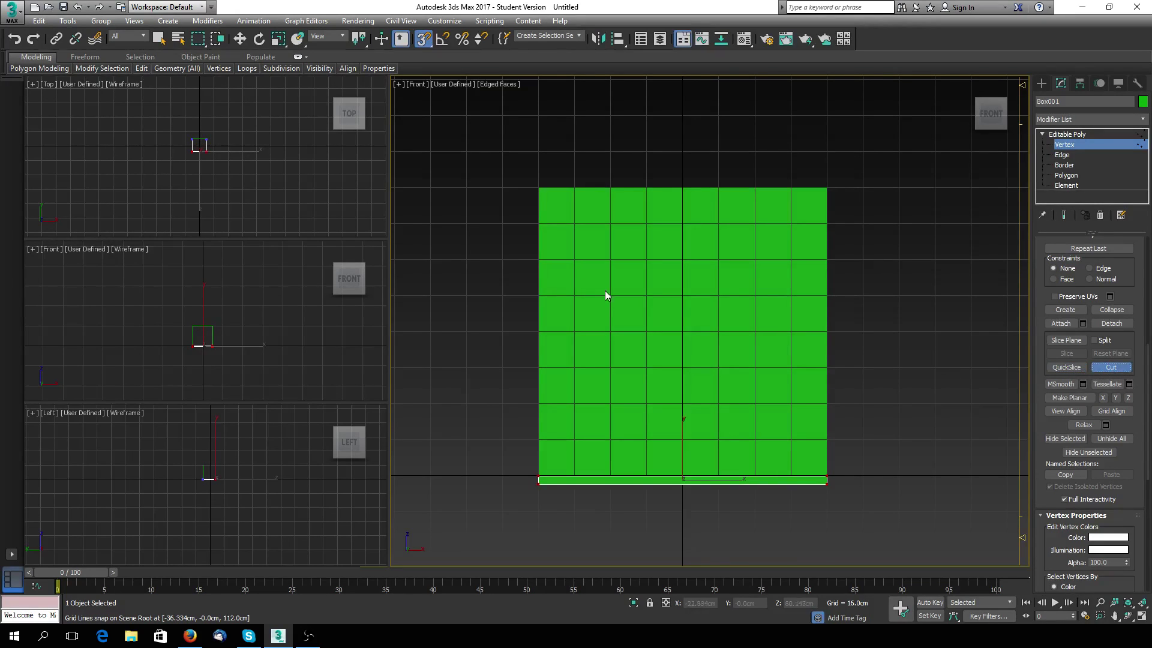
{"action": "left_click", "coordinate": [539, 261]}
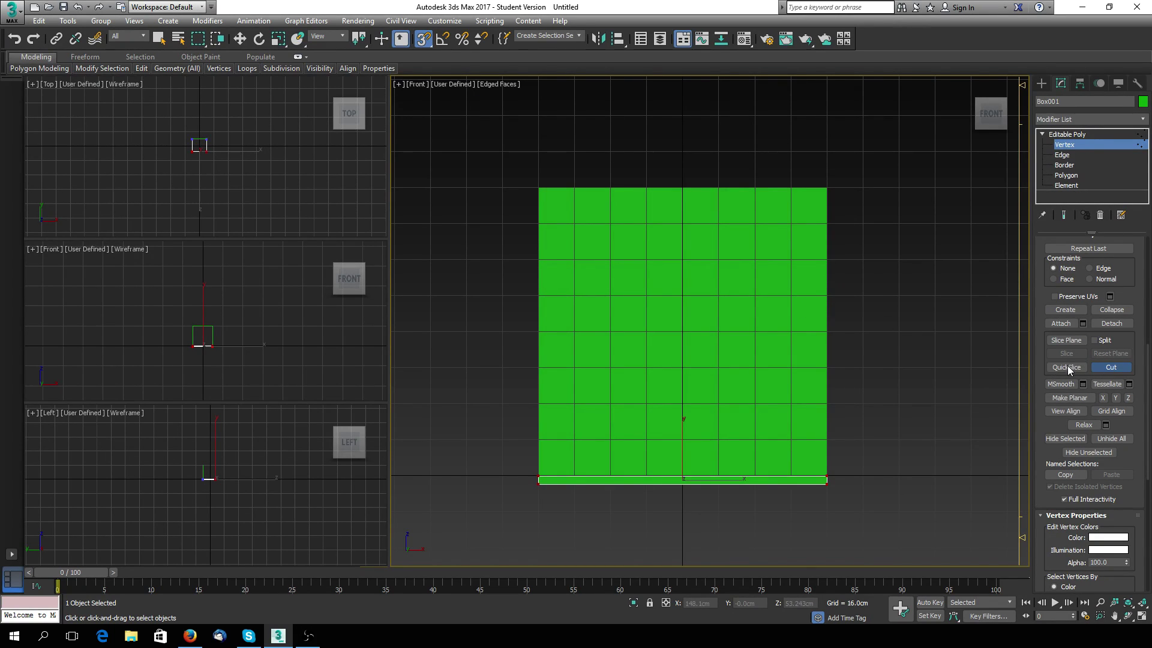
Step: Try Slice Plane on the floor box, undo and redo the last edit, and return to the Cut tool
{"action": "left_click", "coordinate": [1064, 340]}
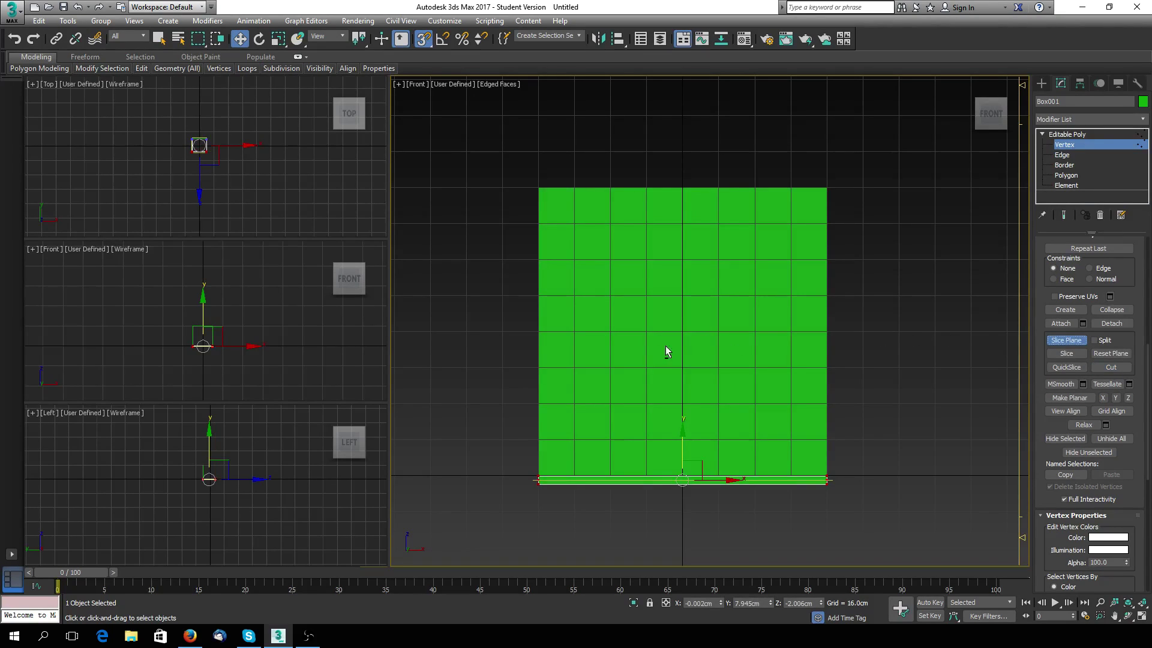
{"action": "middle_click_drag", "start_coordinate": [666, 351], "coordinate": [680, 376], "text": "alt"}
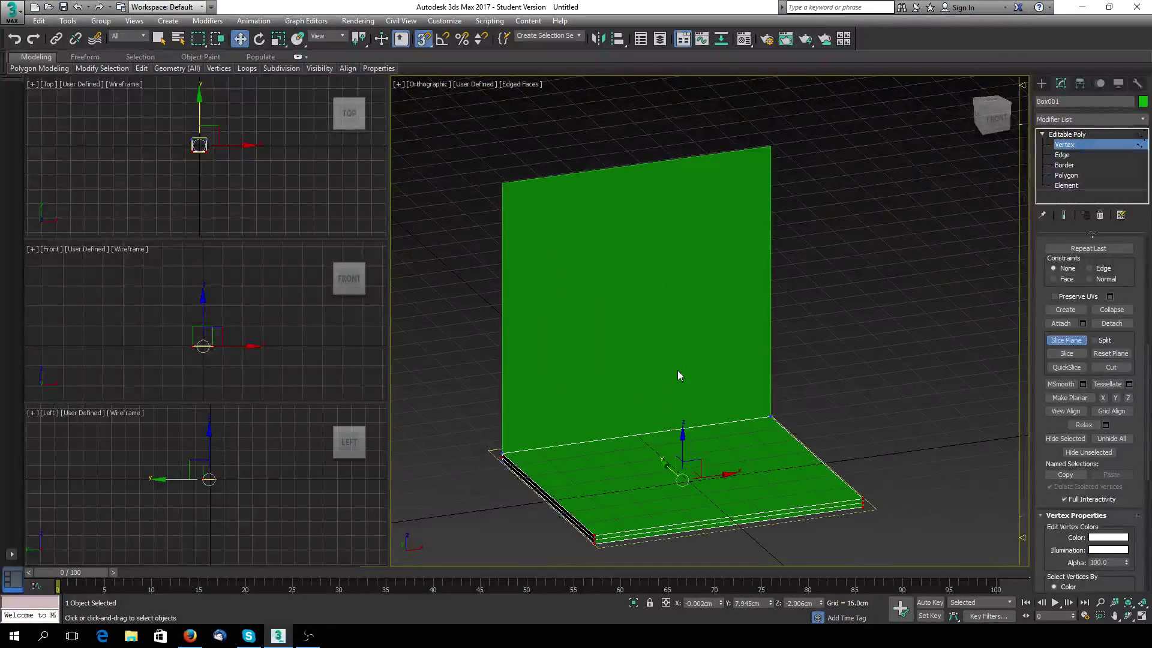
{"action": "left_click", "coordinate": [78, 7]}
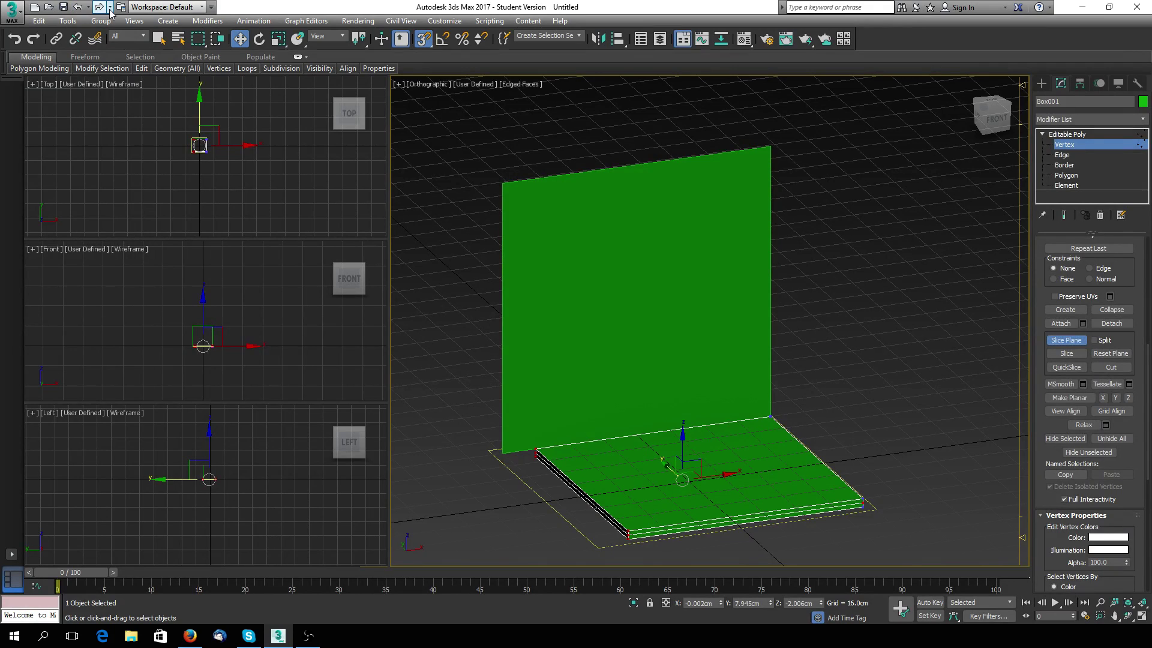
{"action": "left_click", "coordinate": [99, 8]}
{"action": "key", "text": "alt+c"}
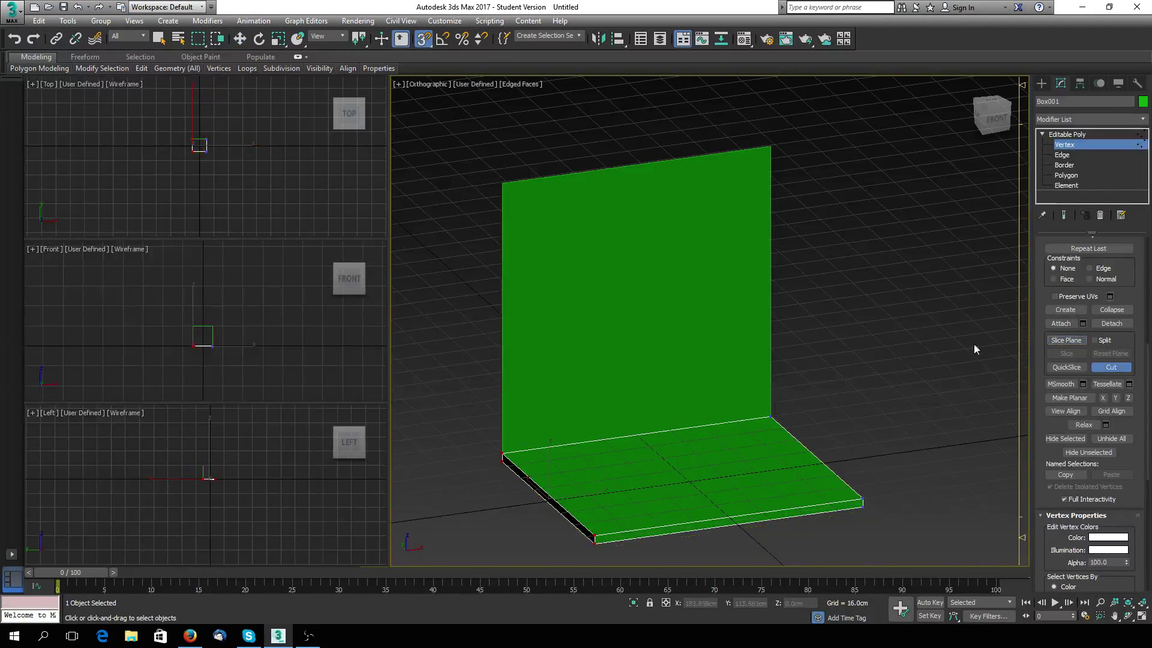
{"action": "middle_click_drag", "start_coordinate": [762, 340], "coordinate": [767, 390], "text": "alt"}
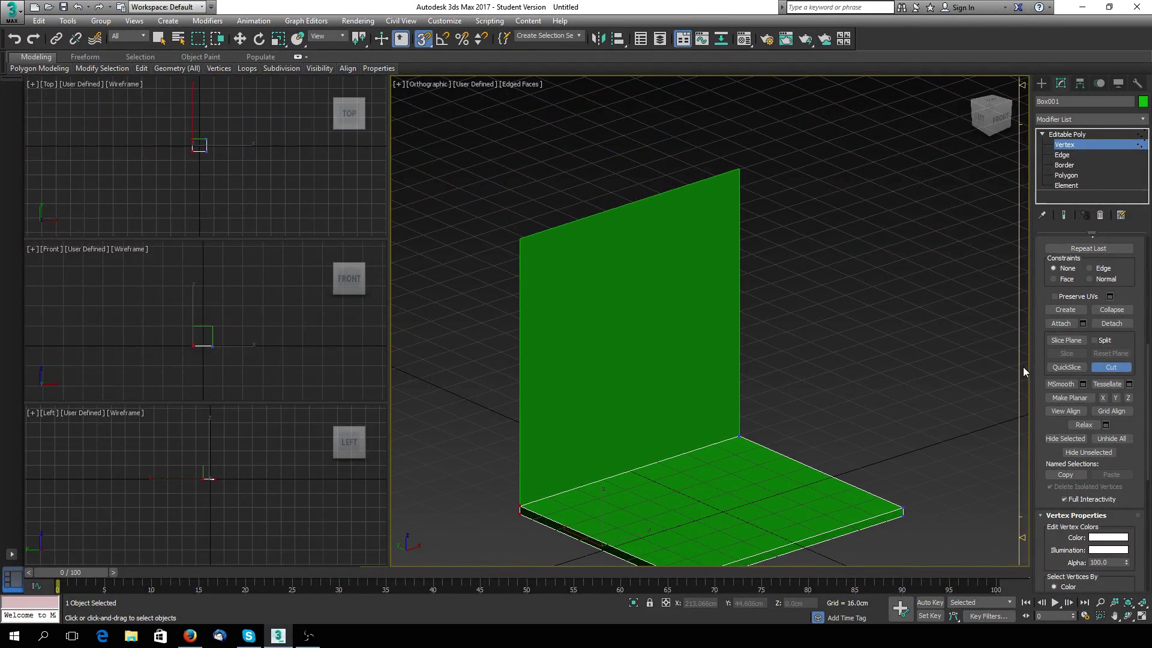
Step: Leave the Cut tool and the floor box, select the wall object and enter its edge level
{"action": "left_click", "coordinate": [1063, 155]}
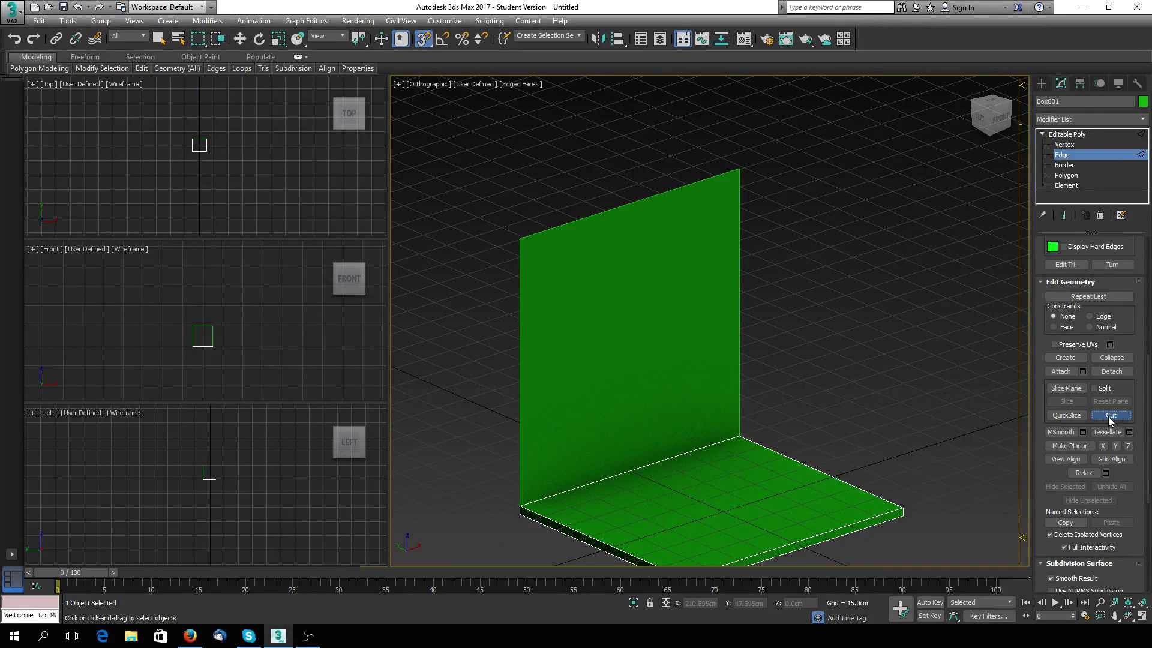
{"action": "key", "text": "w"}
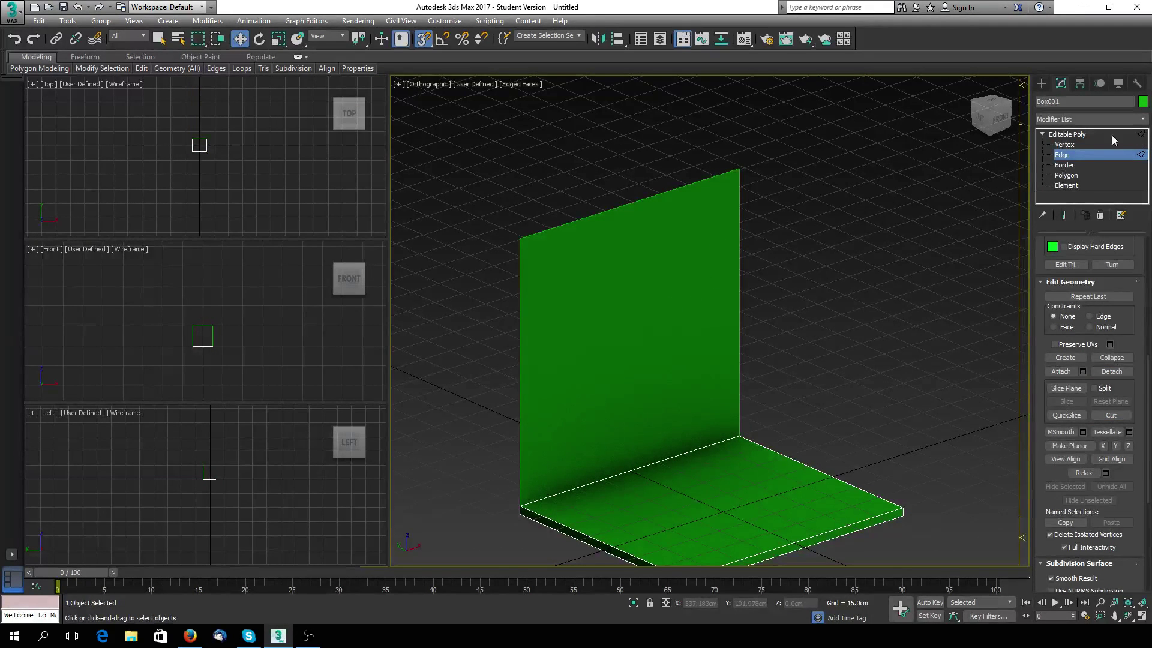
{"action": "left_click", "coordinate": [1072, 137]}
{"action": "left_click", "coordinate": [673, 259]}
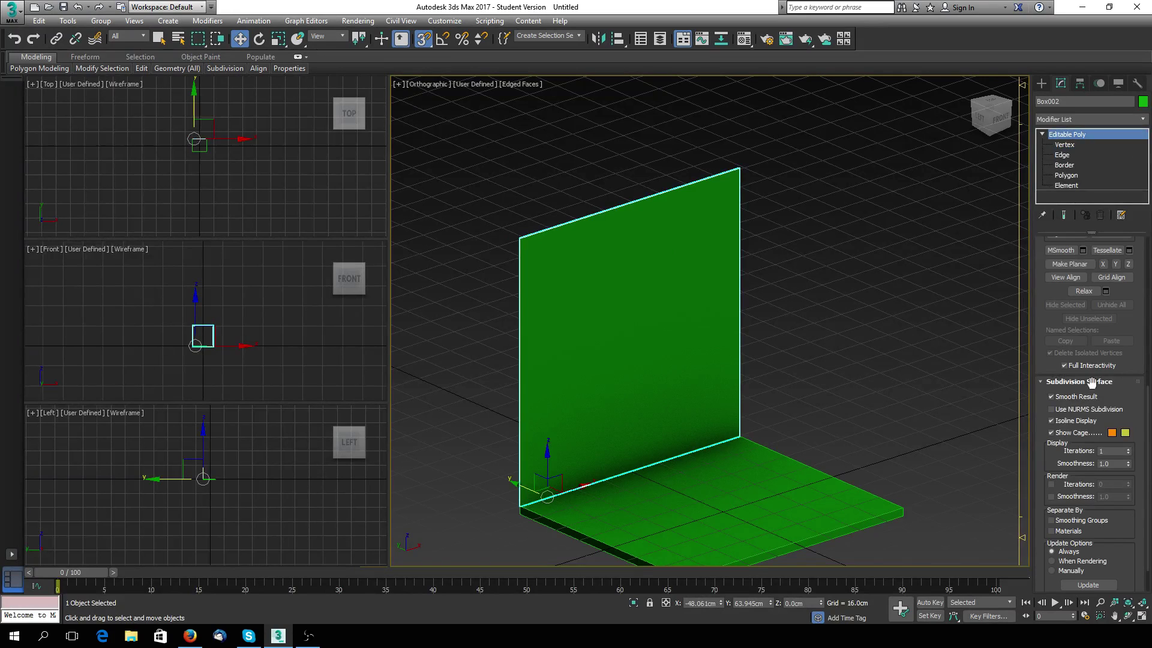
{"action": "left_click", "coordinate": [1062, 155]}
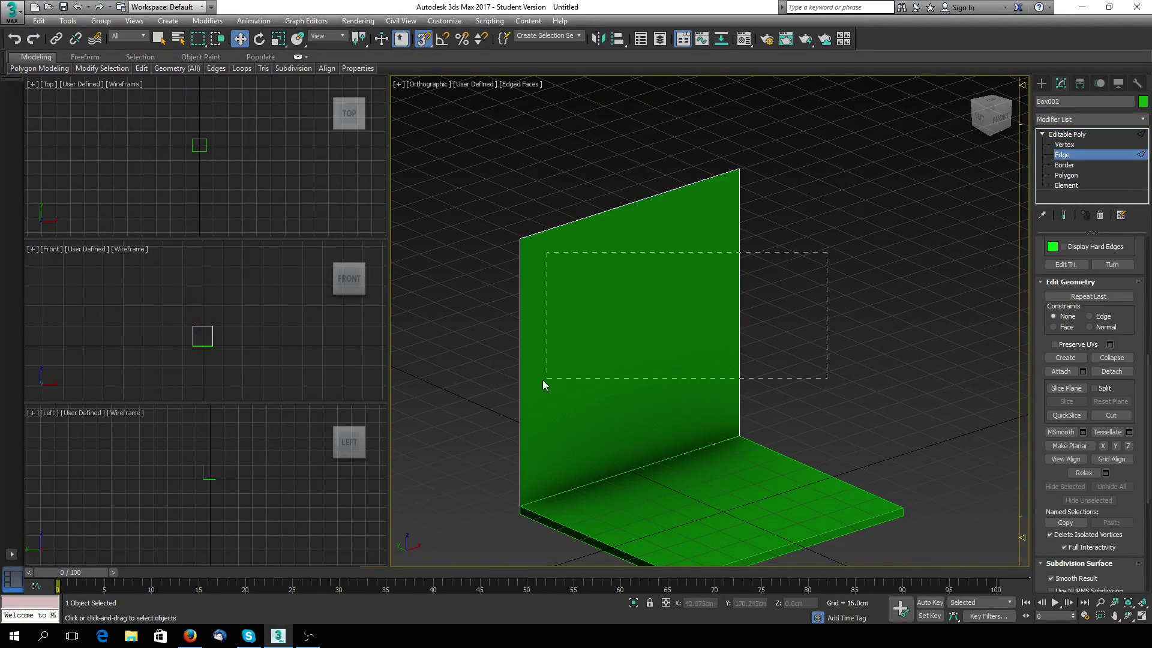
Step: Connect the wall's two vertical side edges with 3 segments to add evenly spaced horizontal divisions
{"action": "left_click_drag", "start_coordinate": [542, 380], "coordinate": [495, 387]}
{"action": "left_click_drag", "start_coordinate": [1053, 487], "coordinate": [1035, 510]}
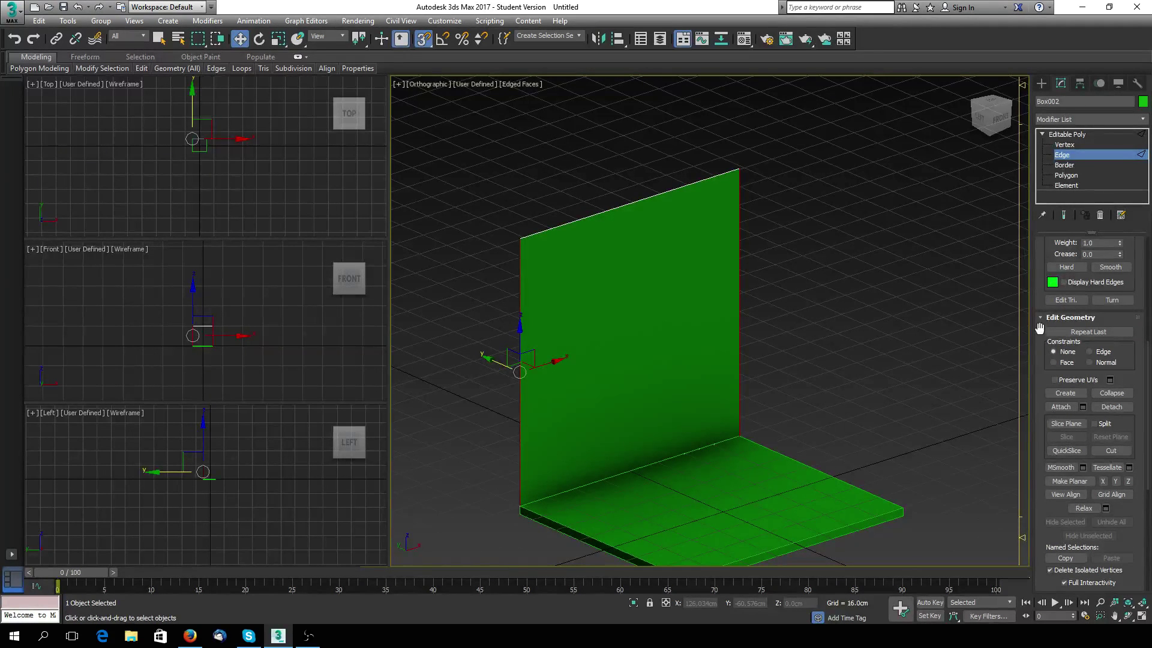
{"action": "left_click_drag", "start_coordinate": [1039, 331], "coordinate": [1041, 513]}
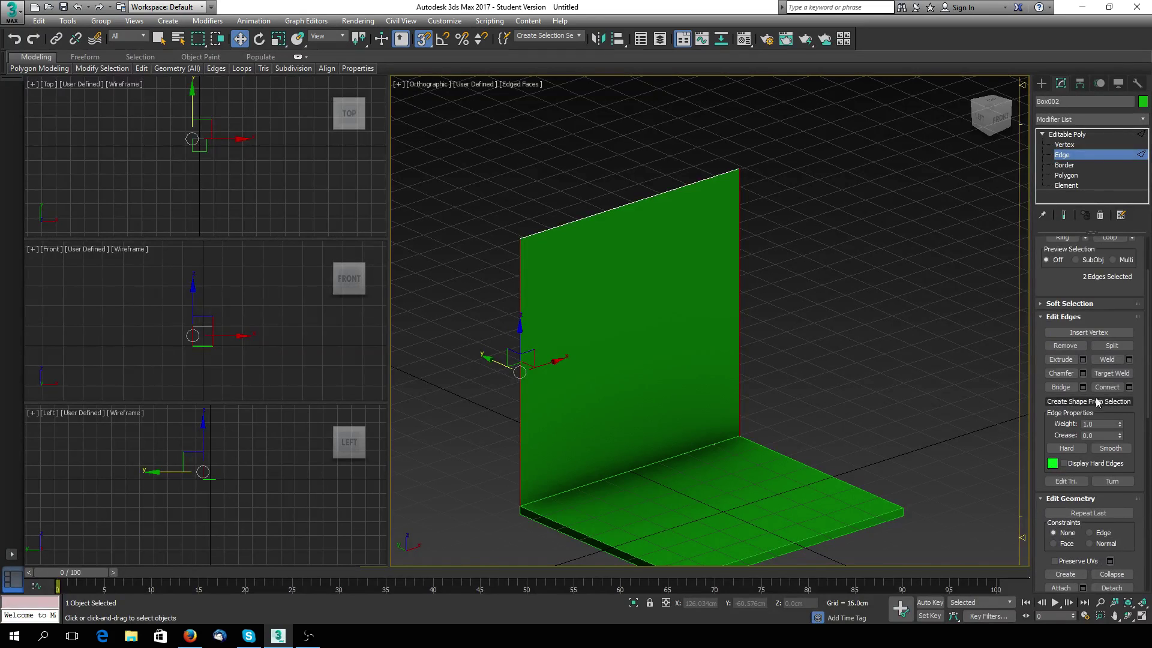
{"action": "left_click", "coordinate": [1127, 387]}
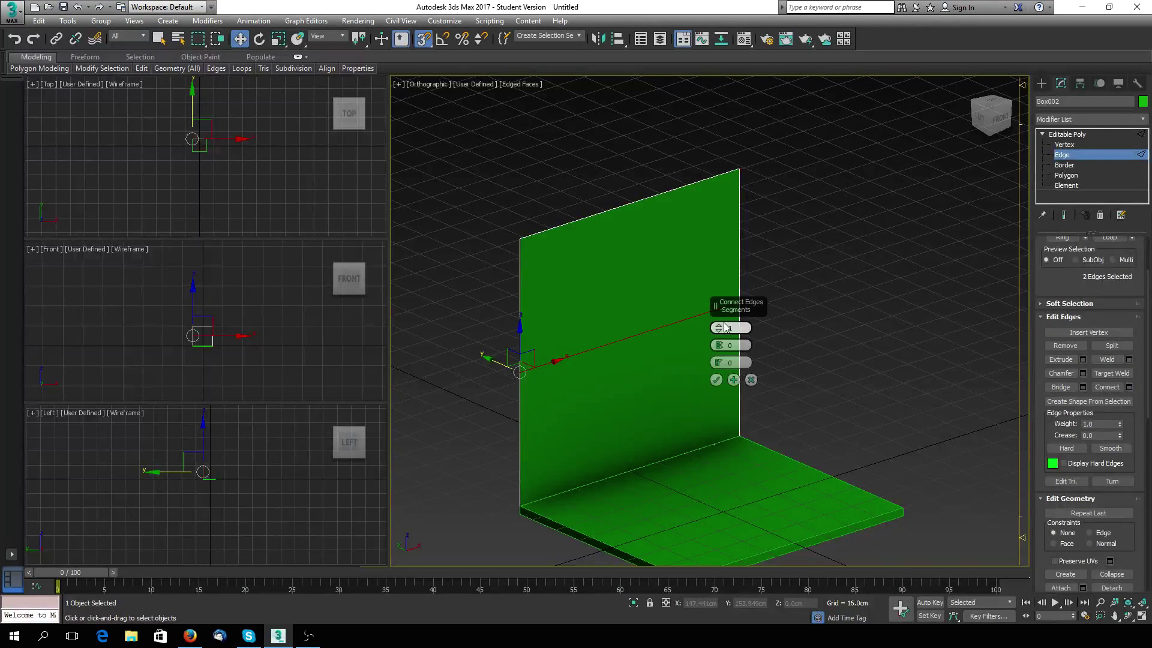
{"action": "left_click", "coordinate": [718, 326]}
{"action": "left_click", "coordinate": [718, 326]}
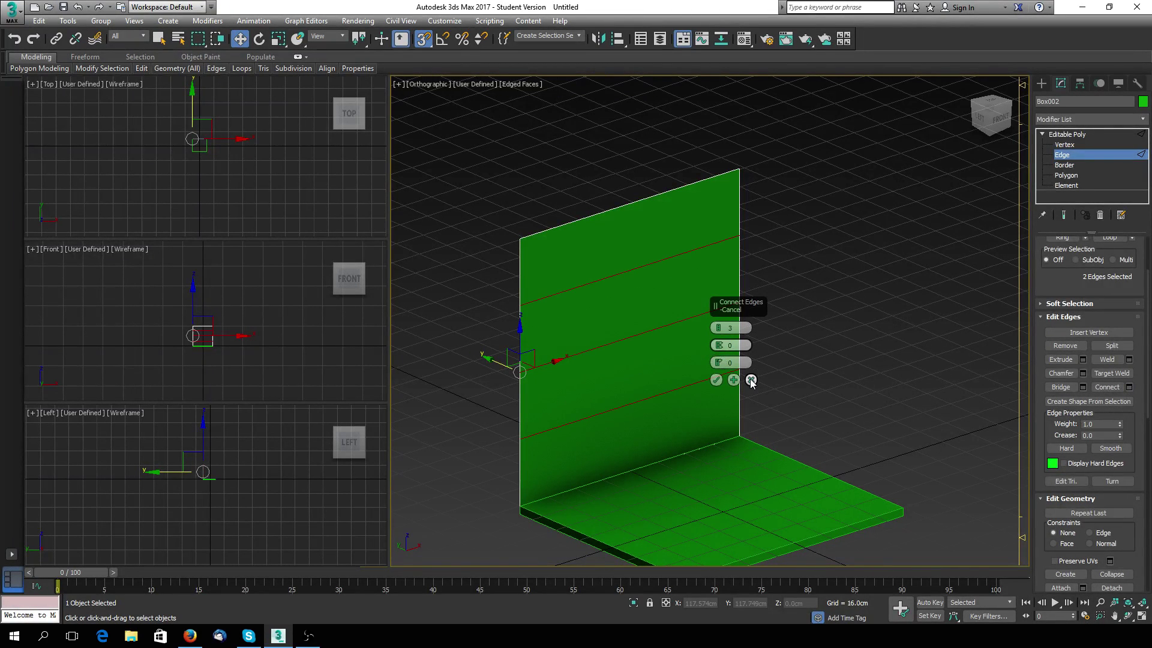
{"action": "left_click", "coordinate": [716, 380]}
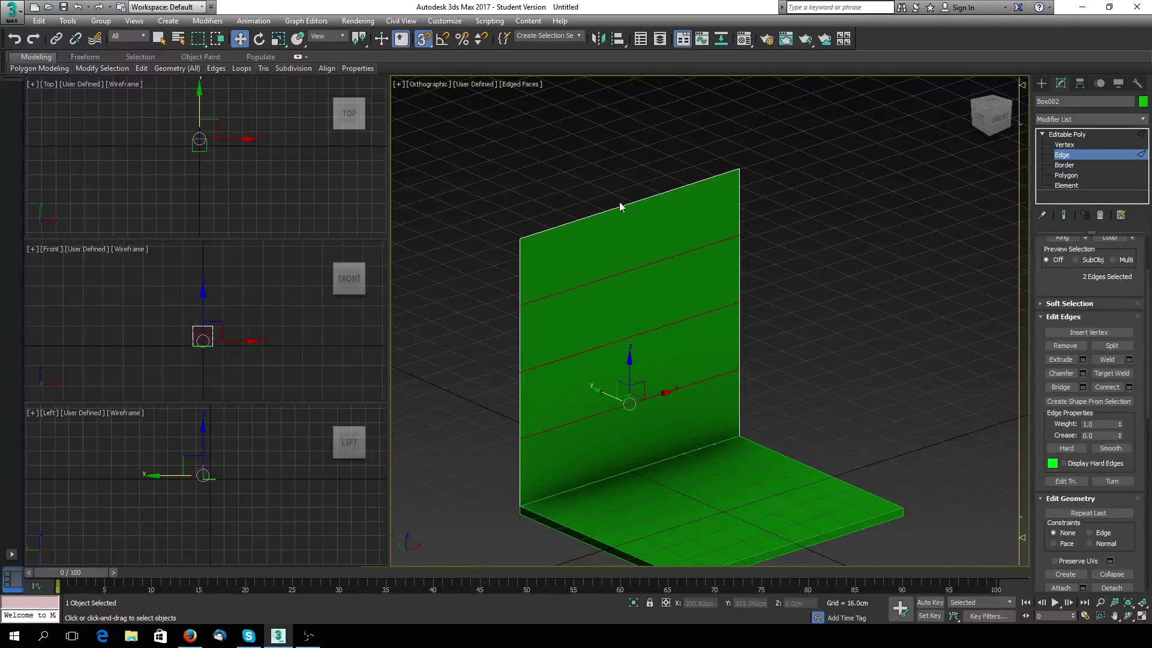
Step: Connect the wall's horizontal edges with 3 segments to add evenly spaced vertical divisions
{"action": "left_click", "coordinate": [626, 470]}
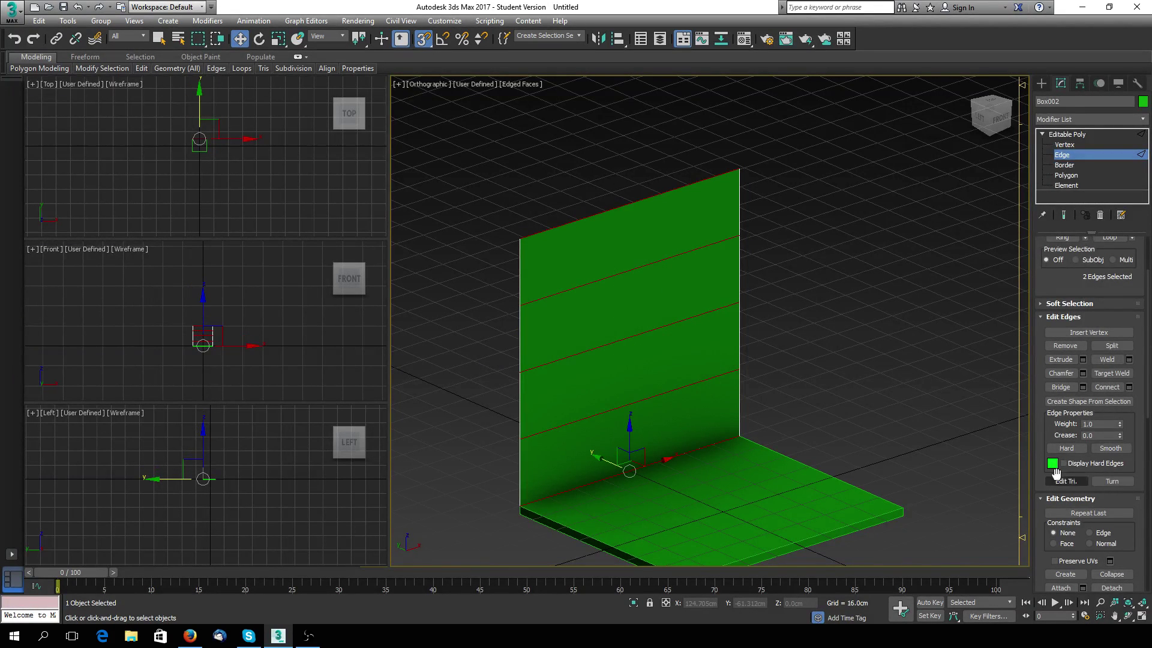
{"action": "left_click", "coordinate": [1128, 387]}
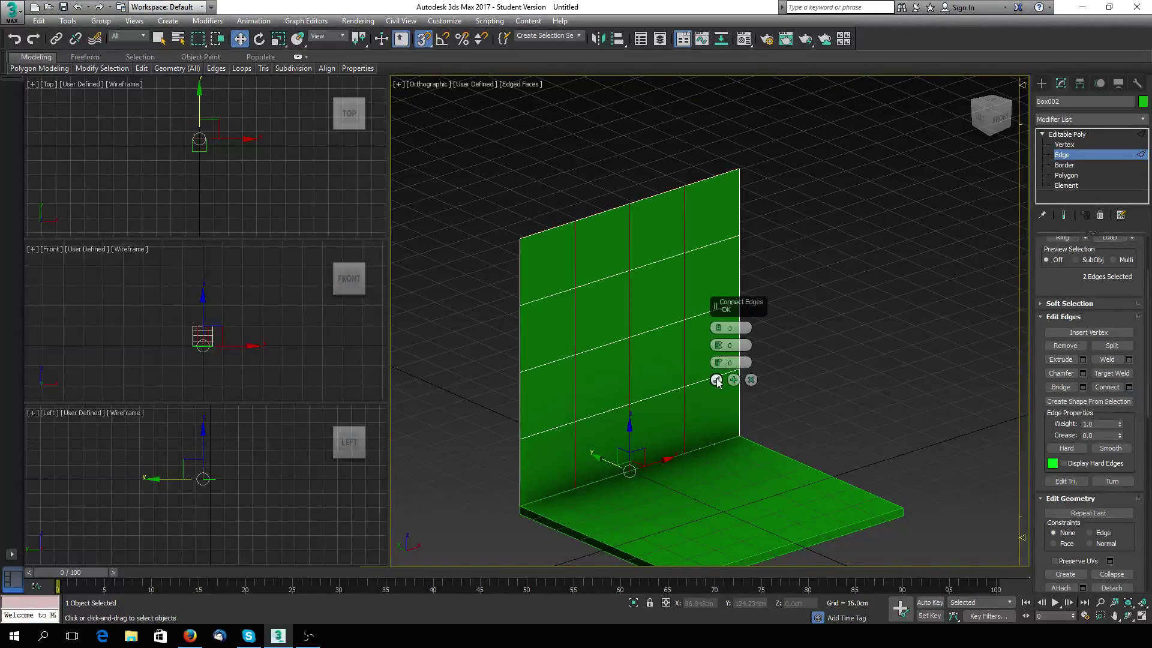
{"action": "left_click", "coordinate": [716, 380]}
Step: Compare the wall's new divisions with the 16 cm grid in the front view
{"action": "key", "text": "f"}
{"action": "scroll", "coordinate": [743, 373], "scroll_direction": "down", "scroll_amount": 4}
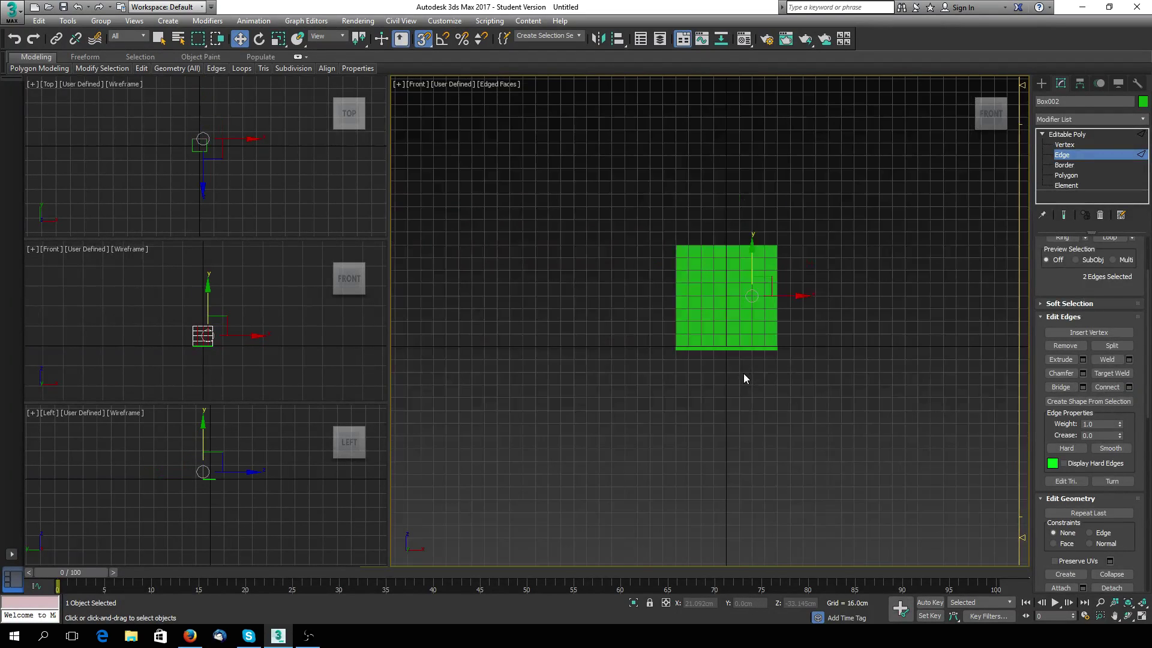
{"action": "scroll", "coordinate": [753, 373], "scroll_direction": "up", "scroll_amount": 6}
{"action": "scroll", "coordinate": [753, 373], "scroll_direction": "up", "scroll_amount": 2}
{"action": "middle_click_drag", "start_coordinate": [754, 374], "coordinate": [708, 560]}
{"action": "middle_click_drag", "start_coordinate": [715, 437], "coordinate": [736, 465]}
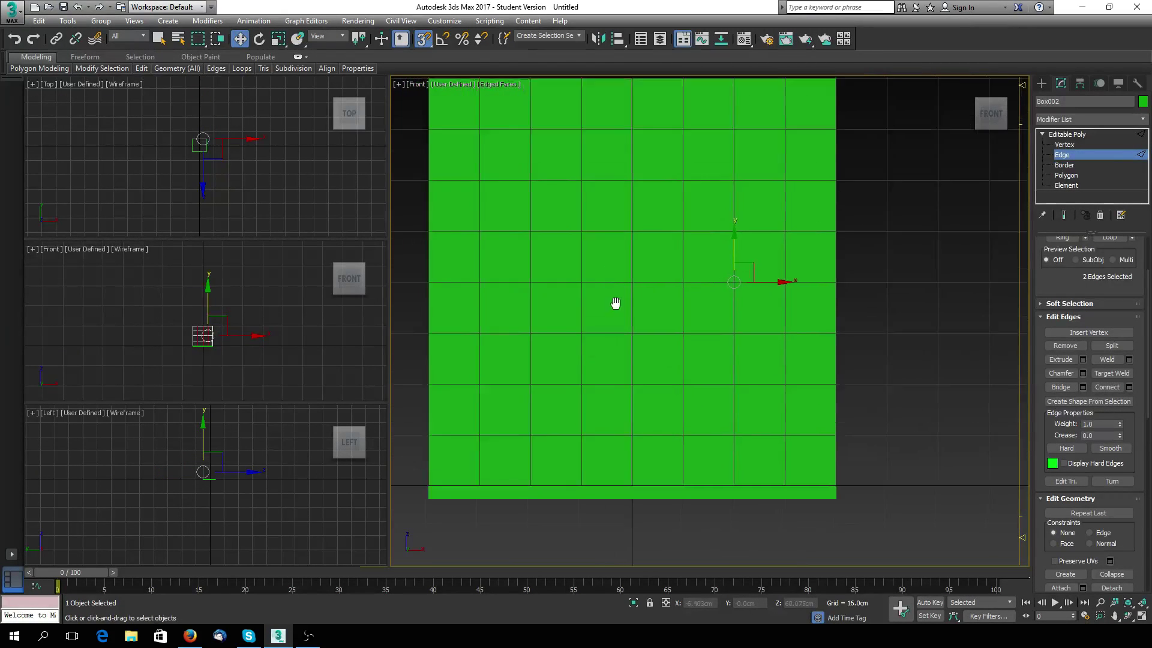
{"action": "middle_click_drag", "start_coordinate": [614, 304], "coordinate": [662, 423]}
Step: Turn off edged faces and hide the grid in the front view to view the wall's divisions alone
{"action": "left_click", "coordinate": [498, 85]}
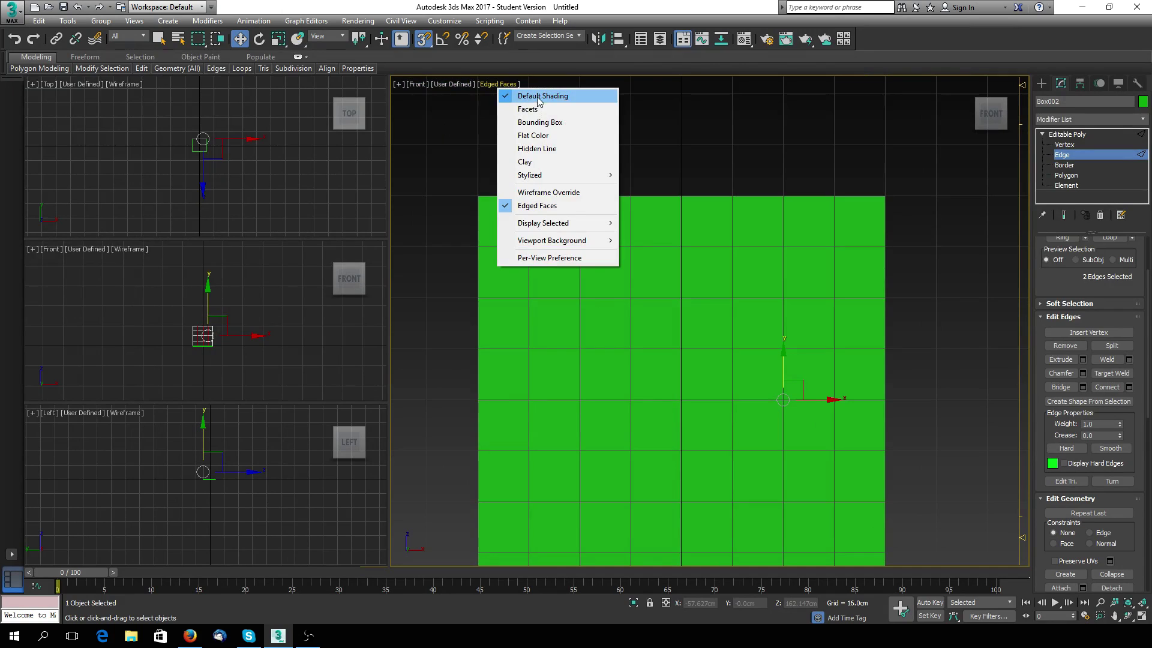
{"action": "left_click", "coordinate": [538, 205]}
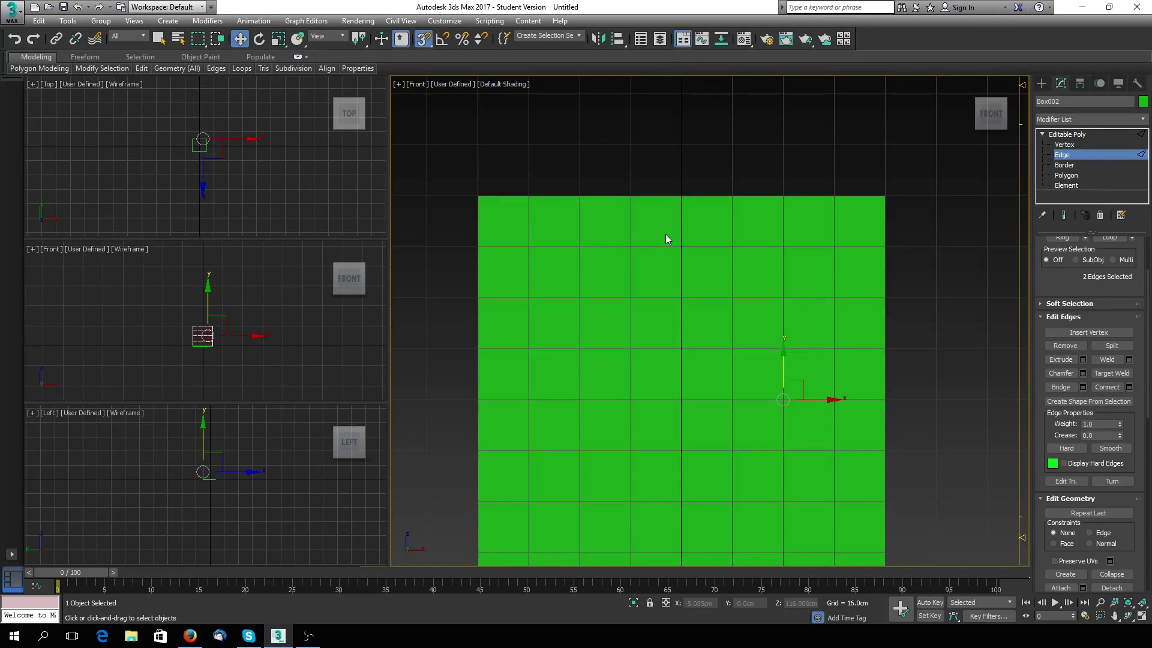
{"action": "key", "text": "g"}
{"action": "scroll", "coordinate": [684, 239], "scroll_direction": "down", "scroll_amount": 3}
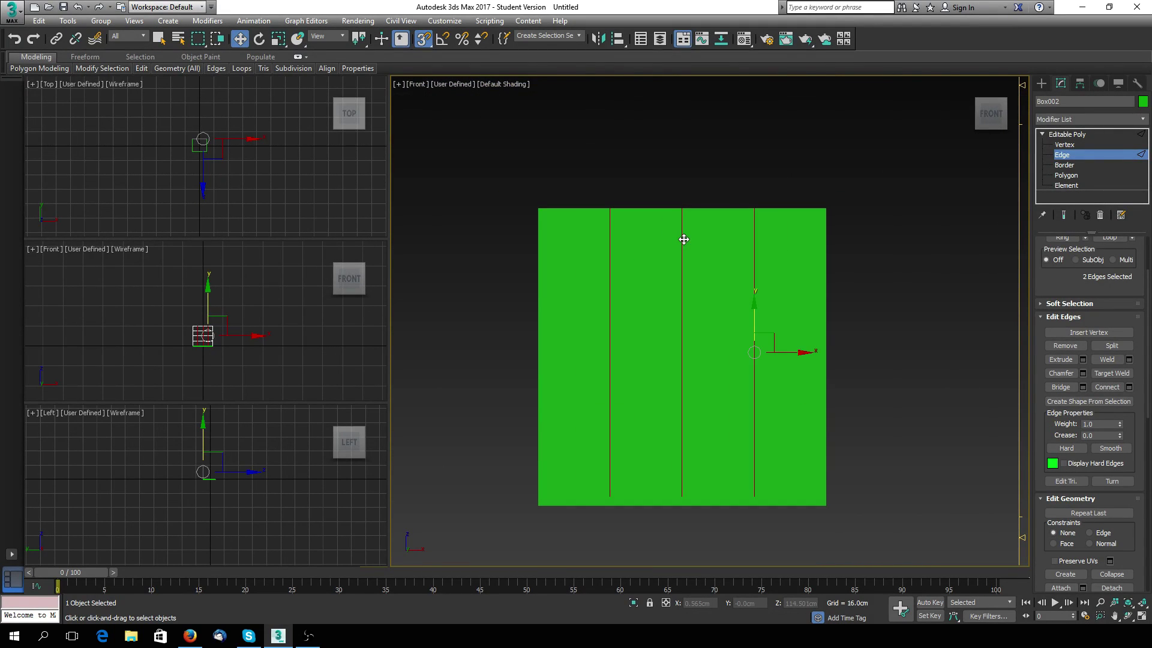
{"action": "scroll", "coordinate": [684, 240], "scroll_direction": "up", "scroll_amount": 2}
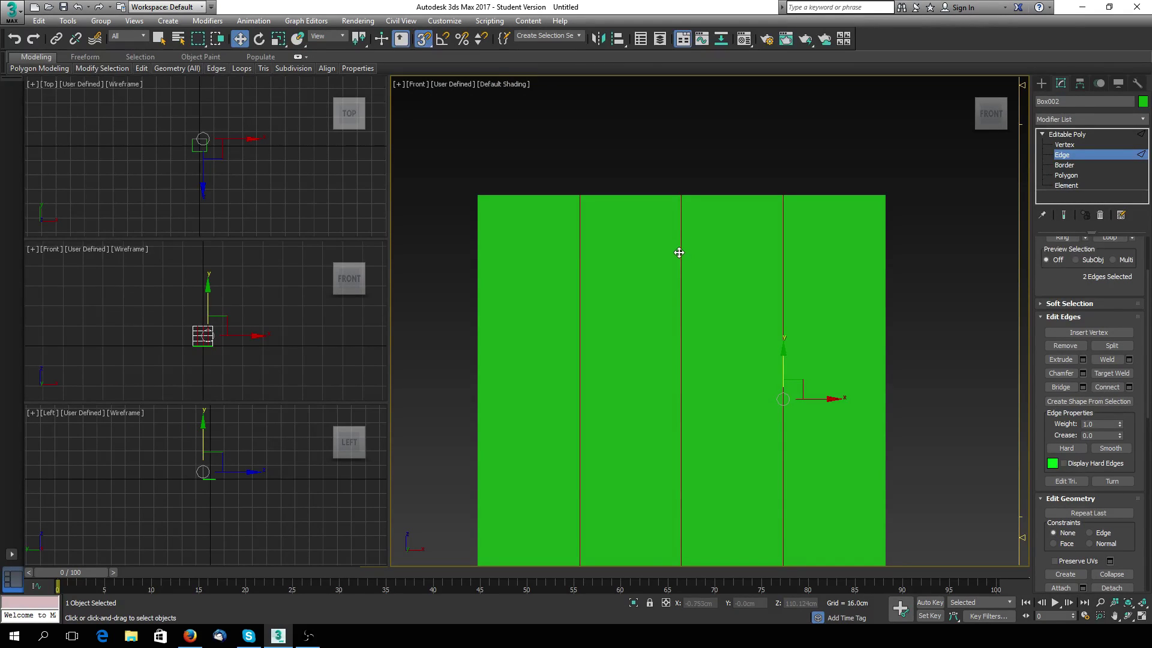
Step: Select groups of the wall's edges in an orthographic view, clear the selection and turn edged faces back on
{"action": "middle_click_drag", "start_coordinate": [656, 254], "coordinate": [708, 219], "text": "alt"}
{"action": "left_click_drag", "start_coordinate": [764, 294], "coordinate": [914, 292]}
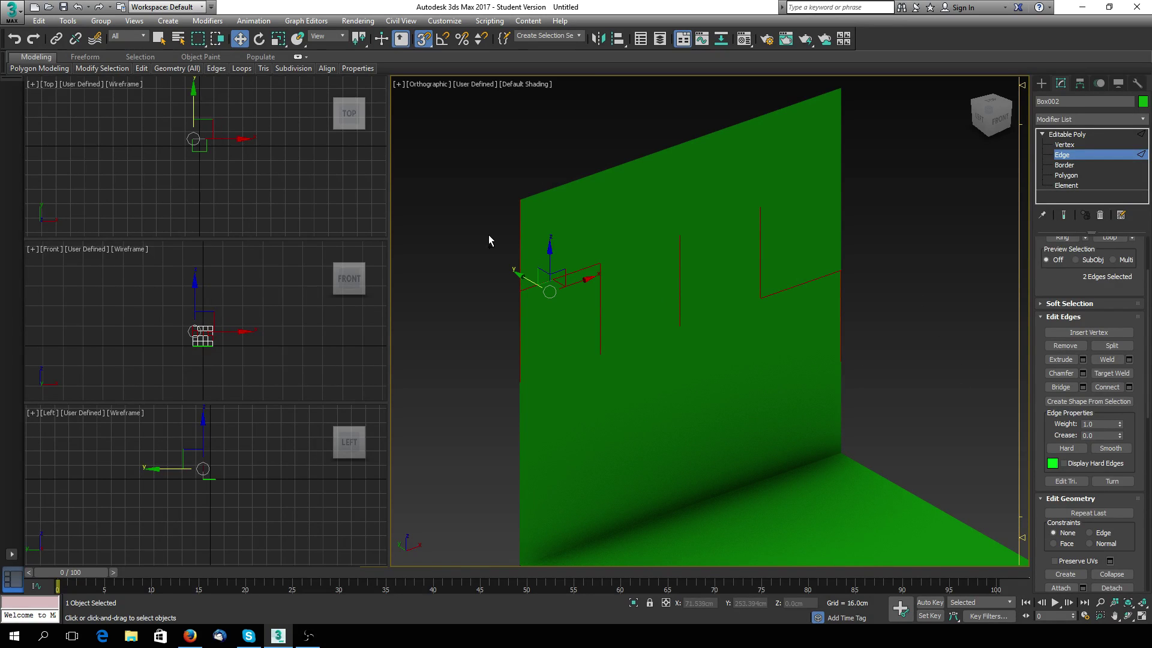
{"action": "left_click_drag", "start_coordinate": [489, 240], "coordinate": [848, 254]}
{"action": "left_click_drag", "start_coordinate": [822, 197], "coordinate": [823, 195]}
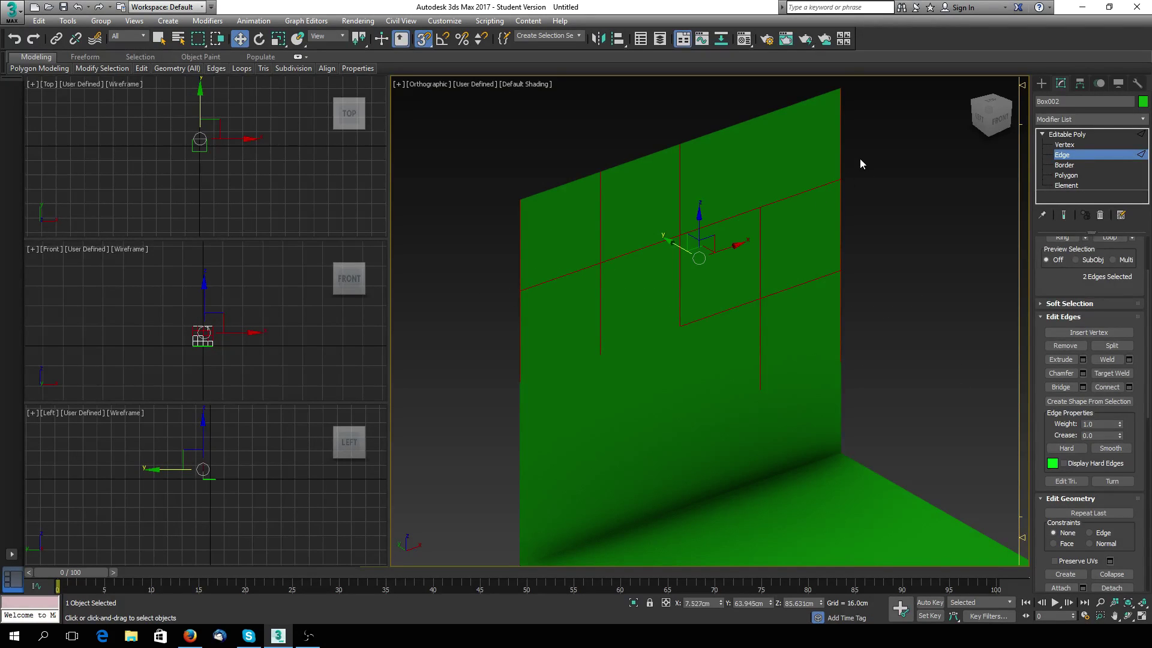
{"action": "middle_click_drag", "start_coordinate": [848, 238], "coordinate": [891, 246], "text": "alt"}
{"action": "left_click", "coordinate": [532, 84]}
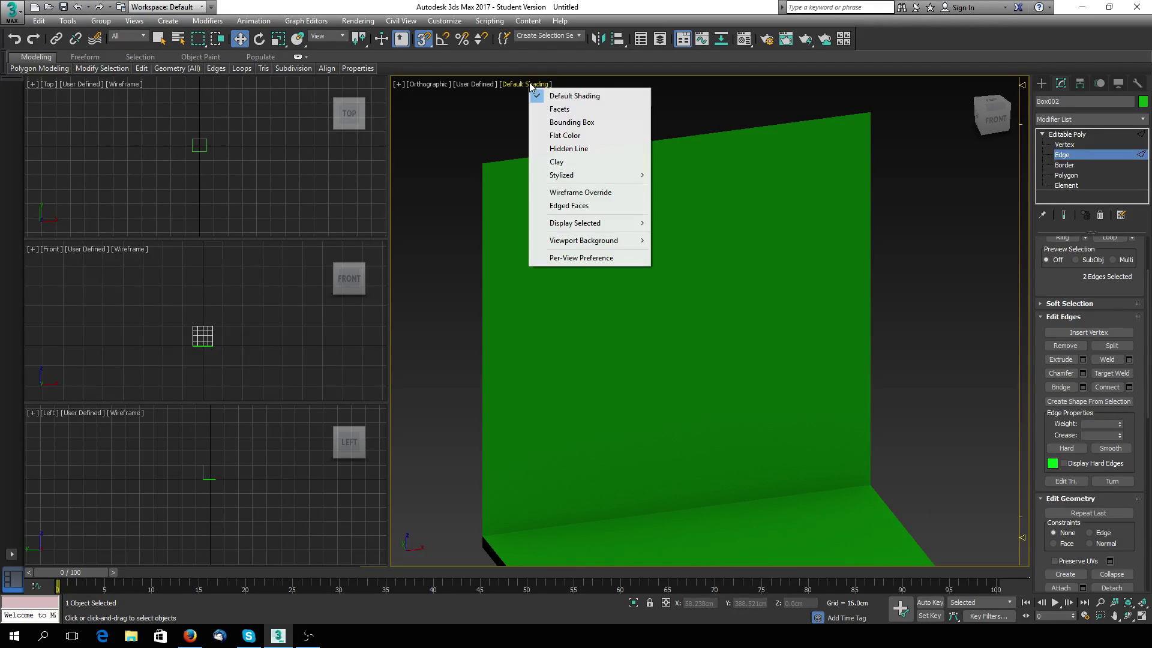
{"action": "left_click", "coordinate": [587, 207]}
Step: Toggle the grid in the front view to check the wall's divisions against the grid lines
{"action": "middle_click_drag", "start_coordinate": [660, 285], "coordinate": [625, 455], "text": "alt"}
{"action": "key", "text": "f"}
{"action": "scroll", "coordinate": [684, 293], "scroll_direction": "down", "scroll_amount": 2}
{"action": "scroll", "coordinate": [682, 296], "scroll_direction": "up", "scroll_amount": 5}
{"action": "key", "text": "g"}
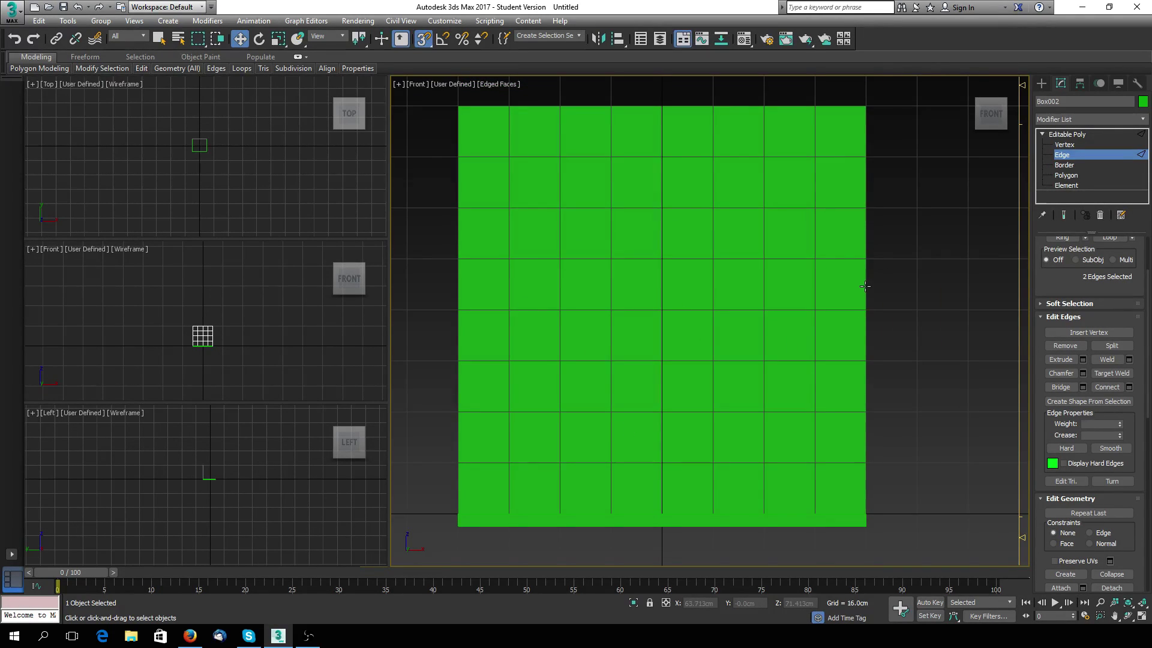
{"action": "key", "text": "g"}
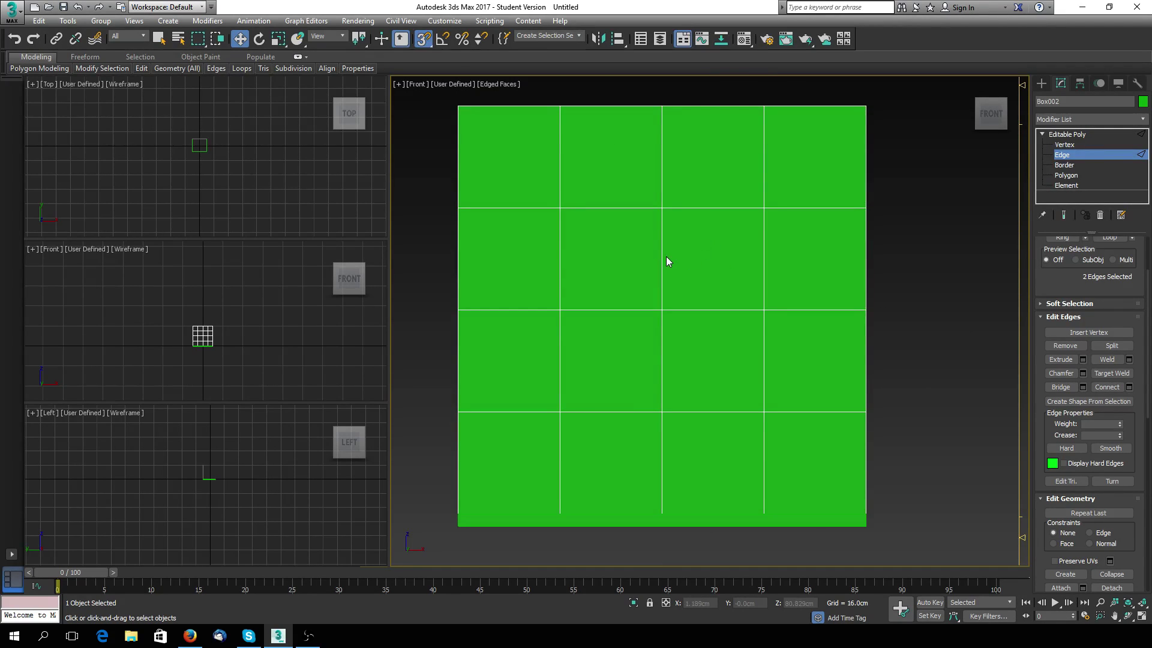
{"action": "middle_click_drag", "start_coordinate": [684, 322], "coordinate": [727, 364], "text": "alt"}
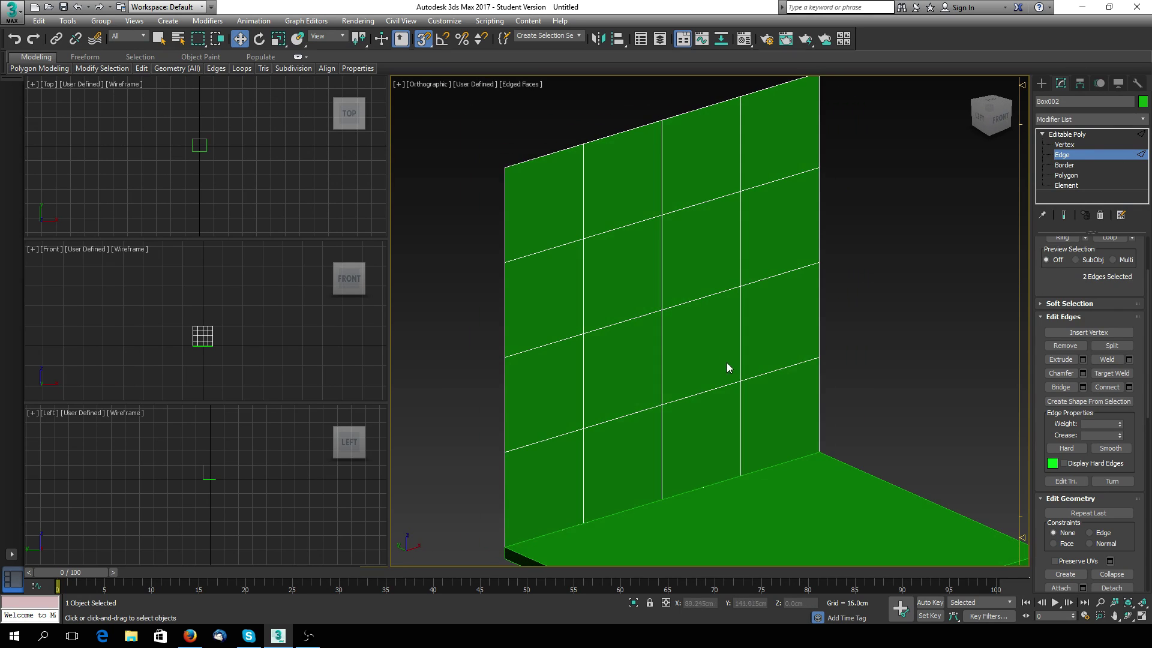
Step: Extrude the wall's four central polygons by about -11.28 cm to form a recess and leave polygon level
{"action": "left_click", "coordinate": [1066, 175]}
{"action": "left_click", "coordinate": [727, 323]}
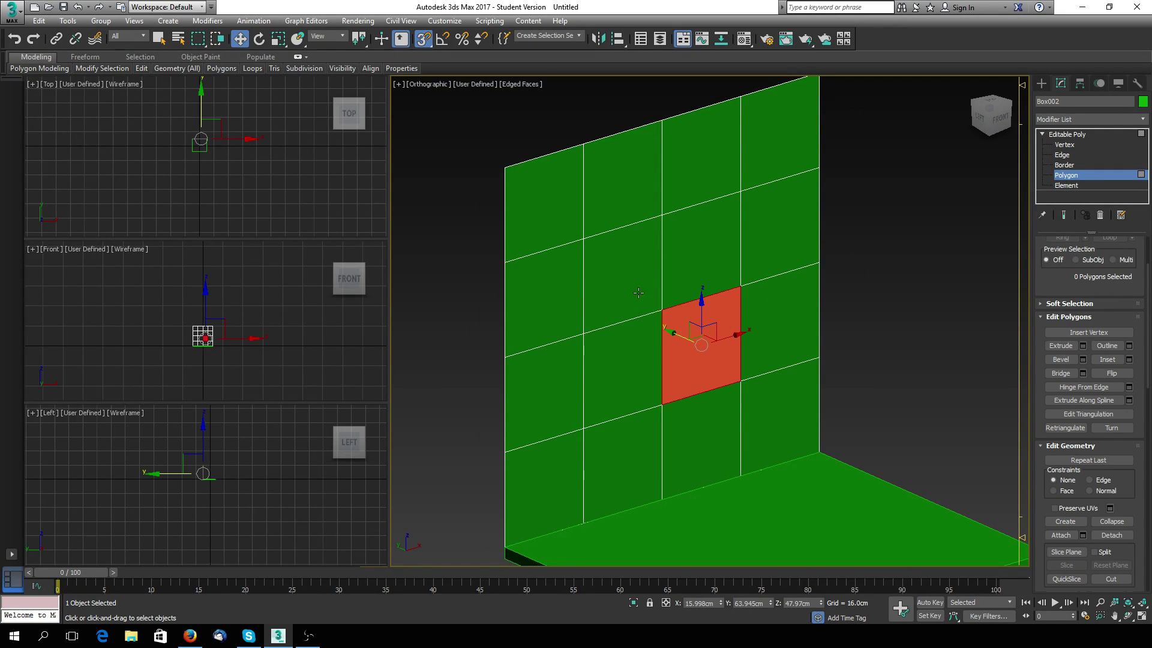
{"action": "left_click", "coordinate": [616, 378]}
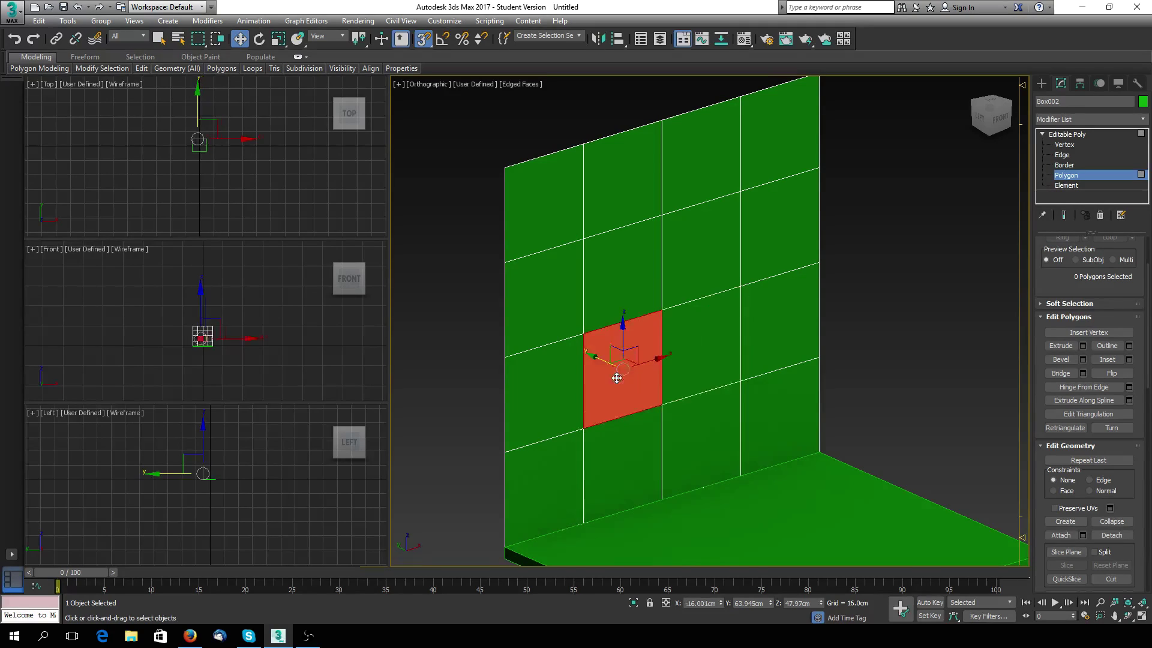
{"action": "left_click", "coordinate": [680, 268], "text": "ctrl"}
{"action": "left_click", "coordinate": [702, 342], "text": "ctrl"}
{"action": "left_click", "coordinate": [622, 273], "text": "ctrl"}
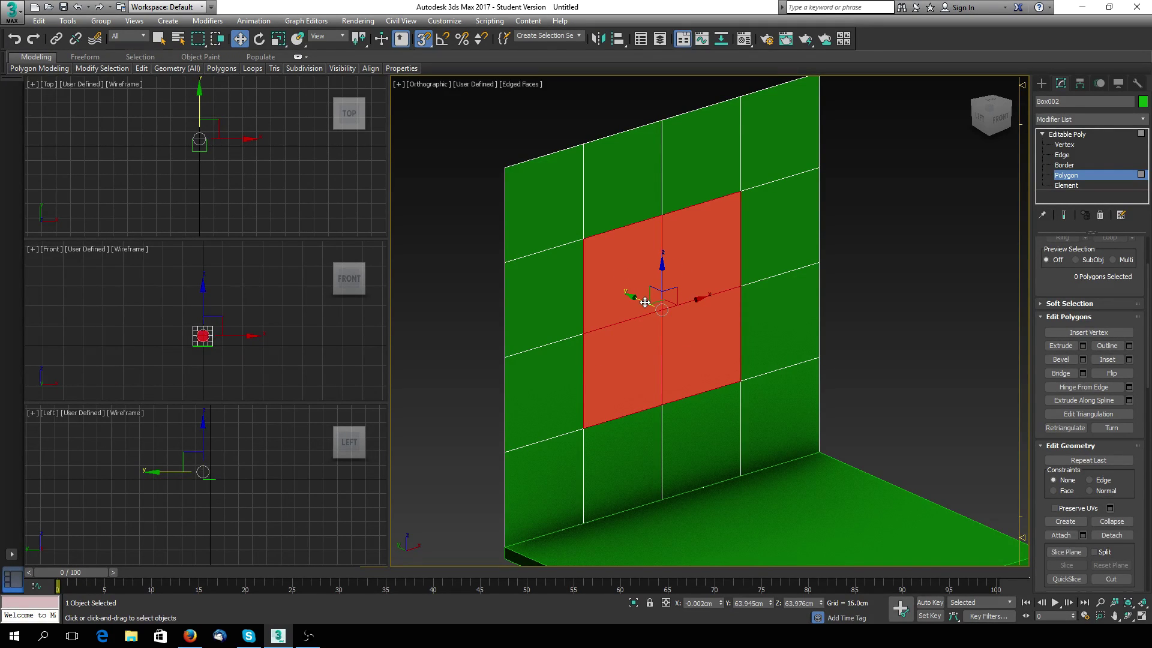
{"action": "left_click", "coordinate": [1083, 345]}
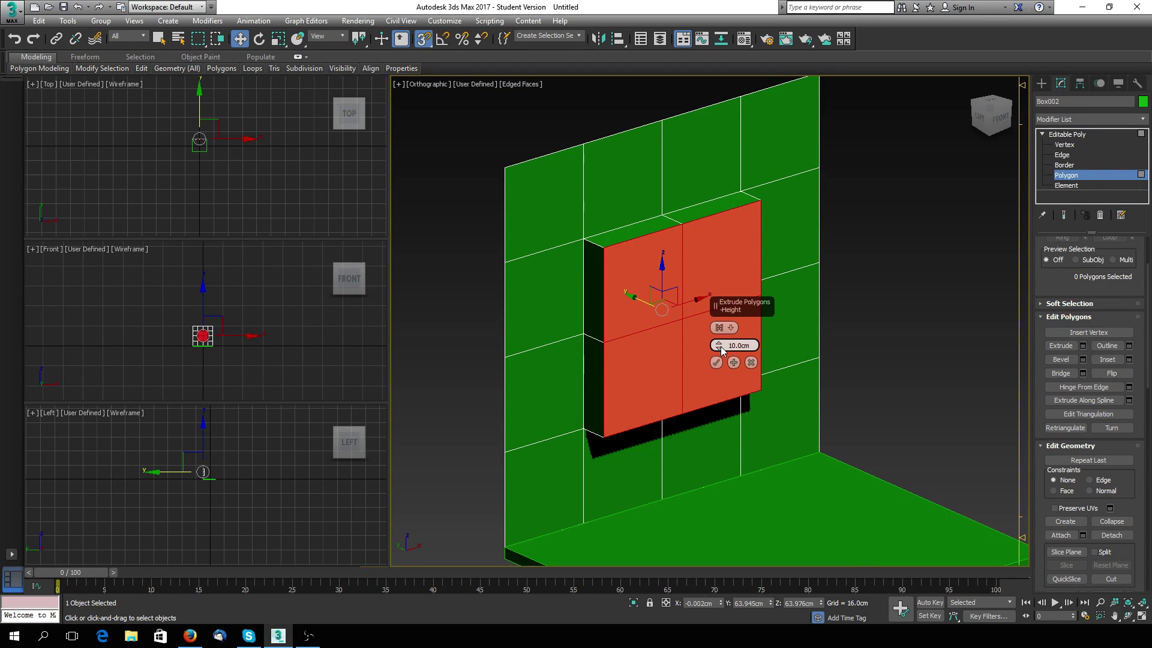
{"action": "left_click_drag", "start_coordinate": [719, 345], "coordinate": [720, 412]}
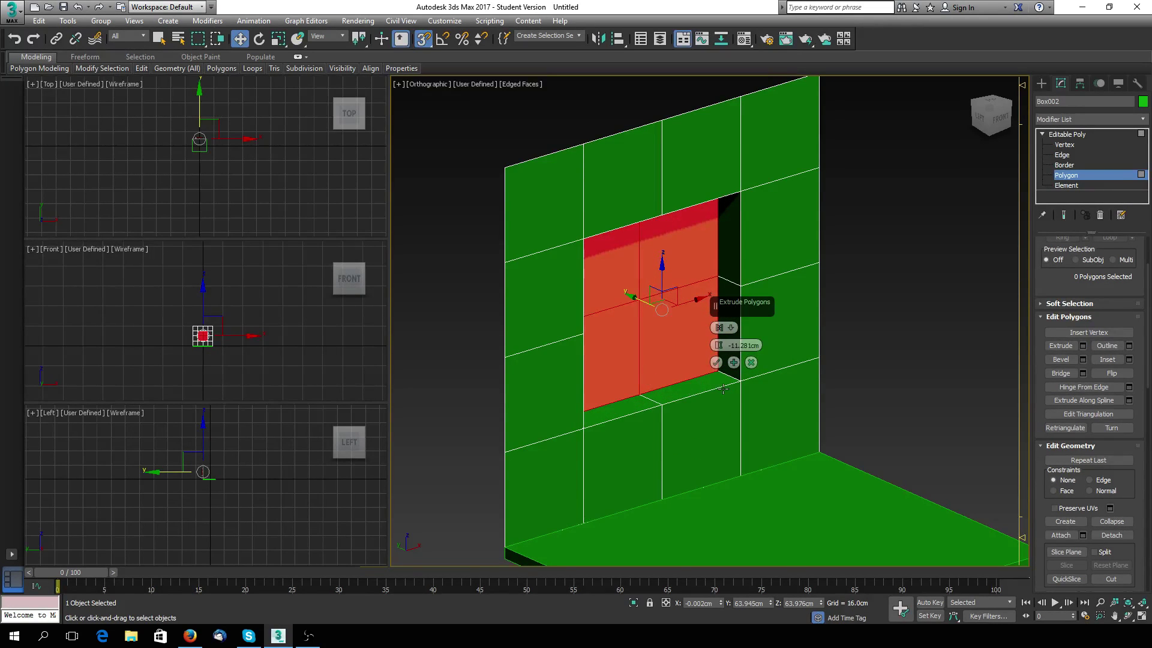
{"action": "left_click", "coordinate": [715, 362]}
{"action": "middle_click_drag", "start_coordinate": [597, 367], "coordinate": [579, 332], "text": "alt"}
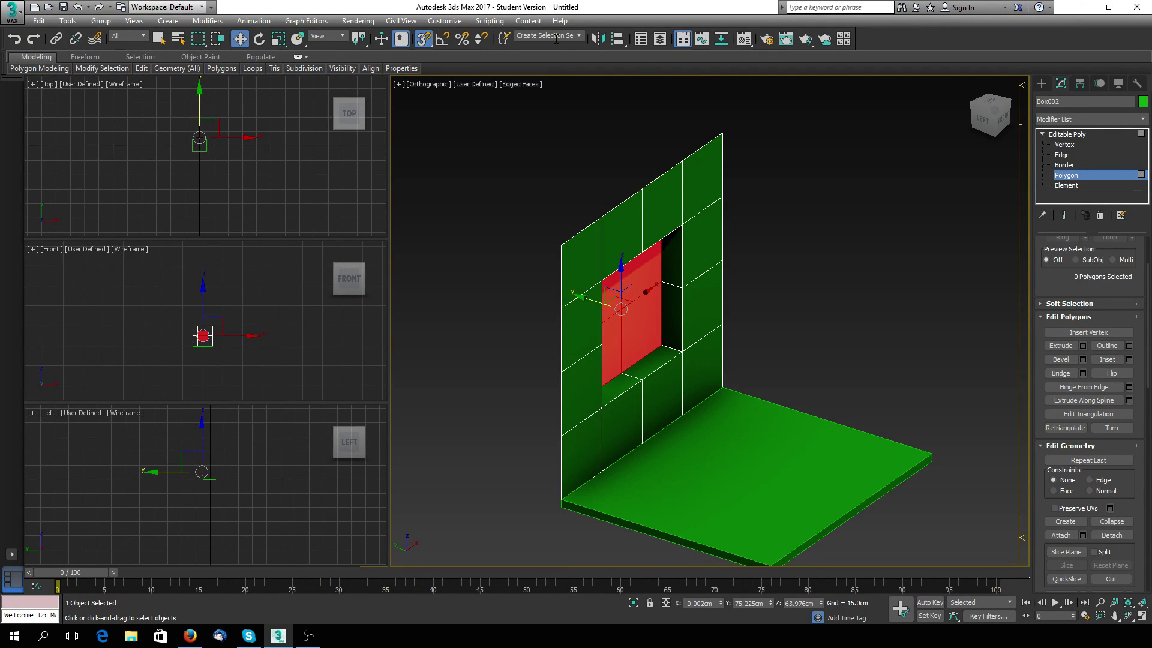
{"action": "left_click", "coordinate": [851, 279]}
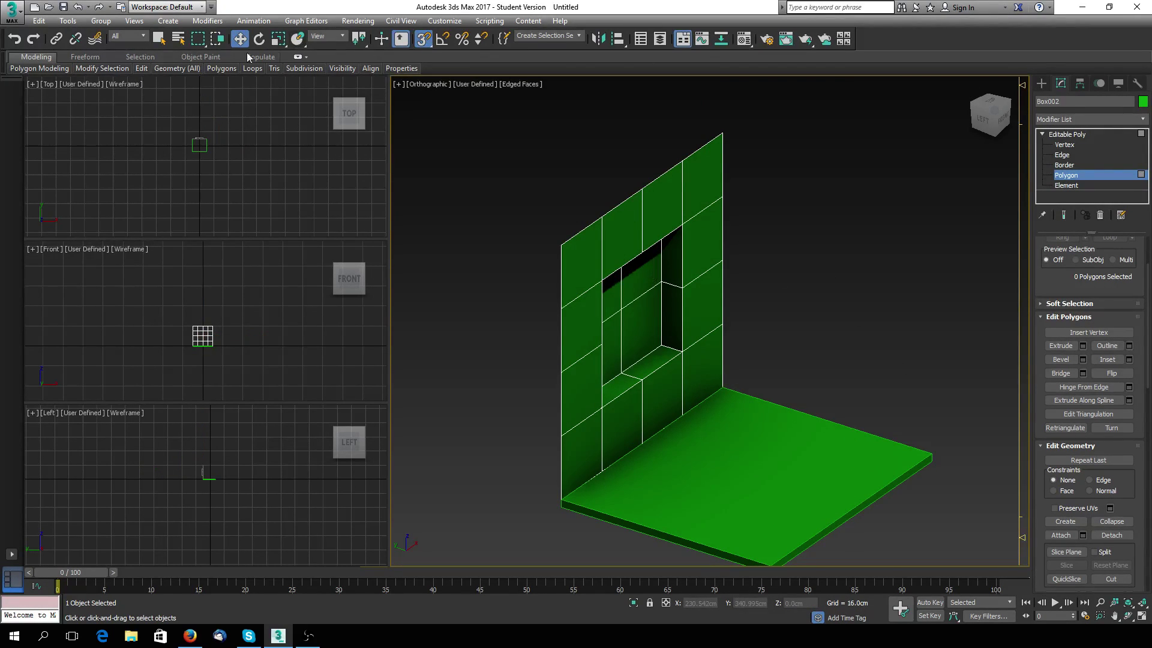
{"action": "left_click", "coordinate": [1087, 177]}
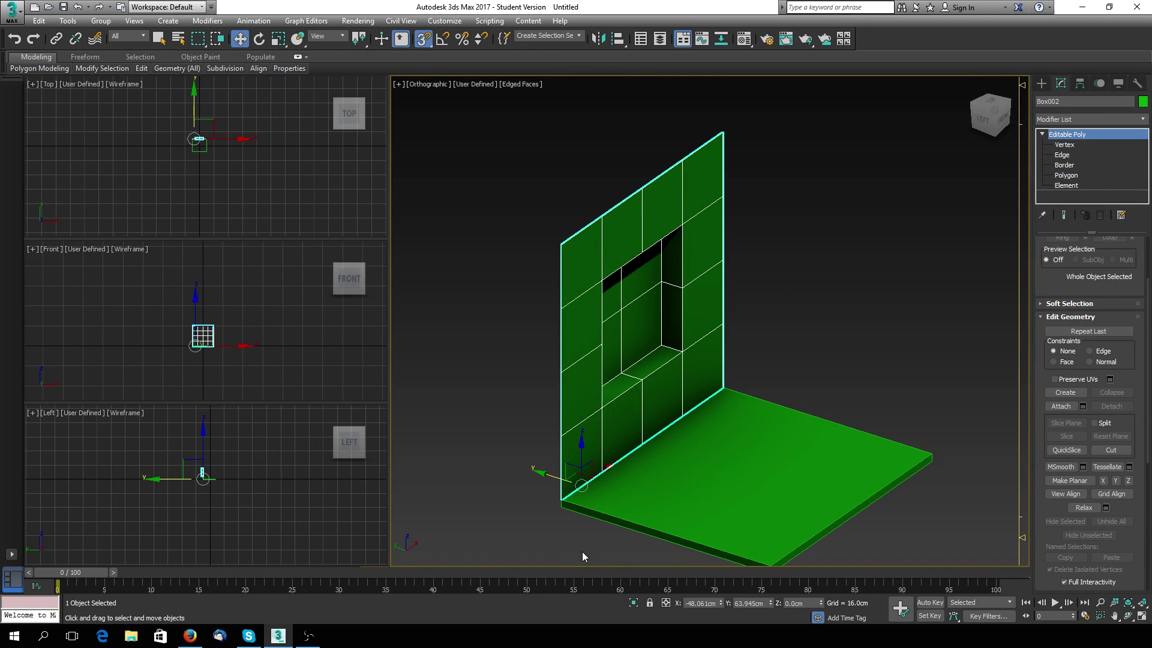
{"action": "mouse_move", "coordinate": [600, 469]}
{"action": "left_mouse_down", "text": "shift"}
{"action": "mouse_move", "coordinate": [974, 272]}
{"action": "mouse_move", "coordinate": [993, 270]}
{"action": "mouse_move", "coordinate": [977, 287]}
{"action": "mouse_move", "coordinate": [996, 279]}
{"action": "left_mouse_up", "text": "shift"}
{"action": "left_click", "coordinate": [626, 370]}
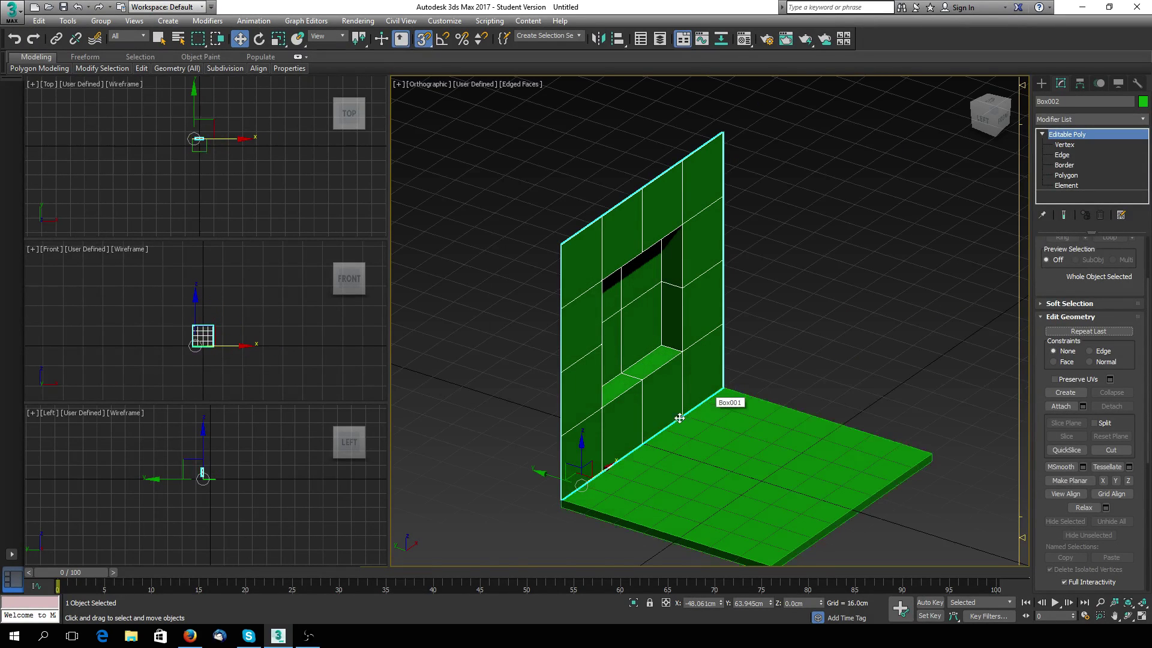
{"action": "left_click_drag", "start_coordinate": [600, 471], "coordinate": [956, 280], "text": "shift"}
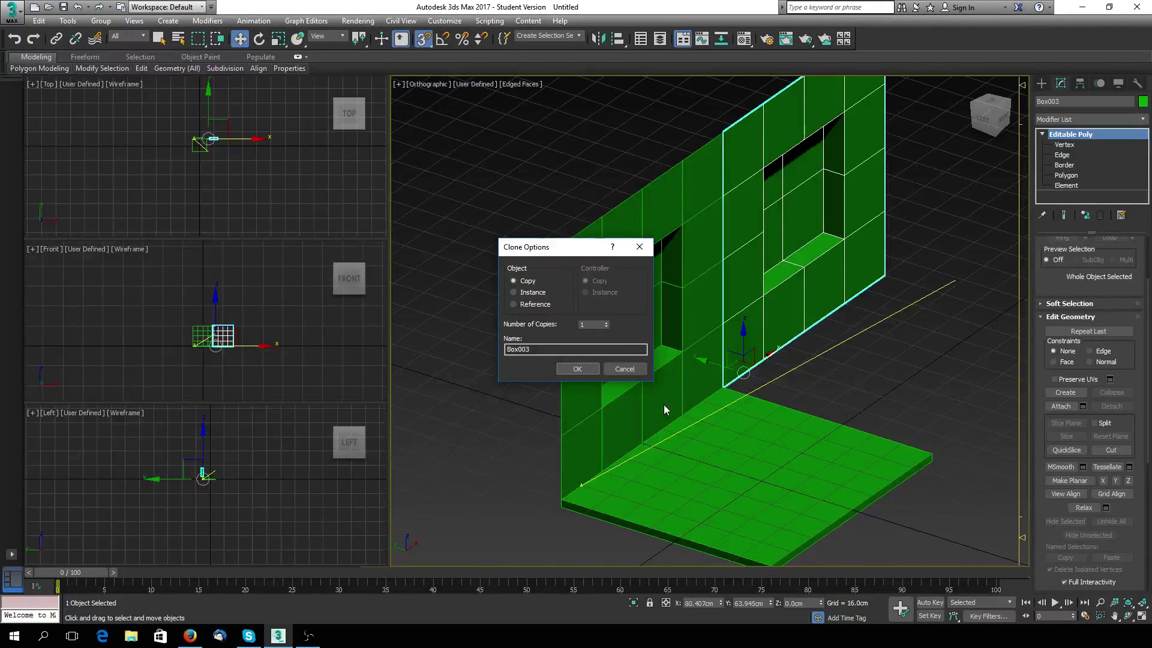
{"action": "left_click", "coordinate": [624, 368]}
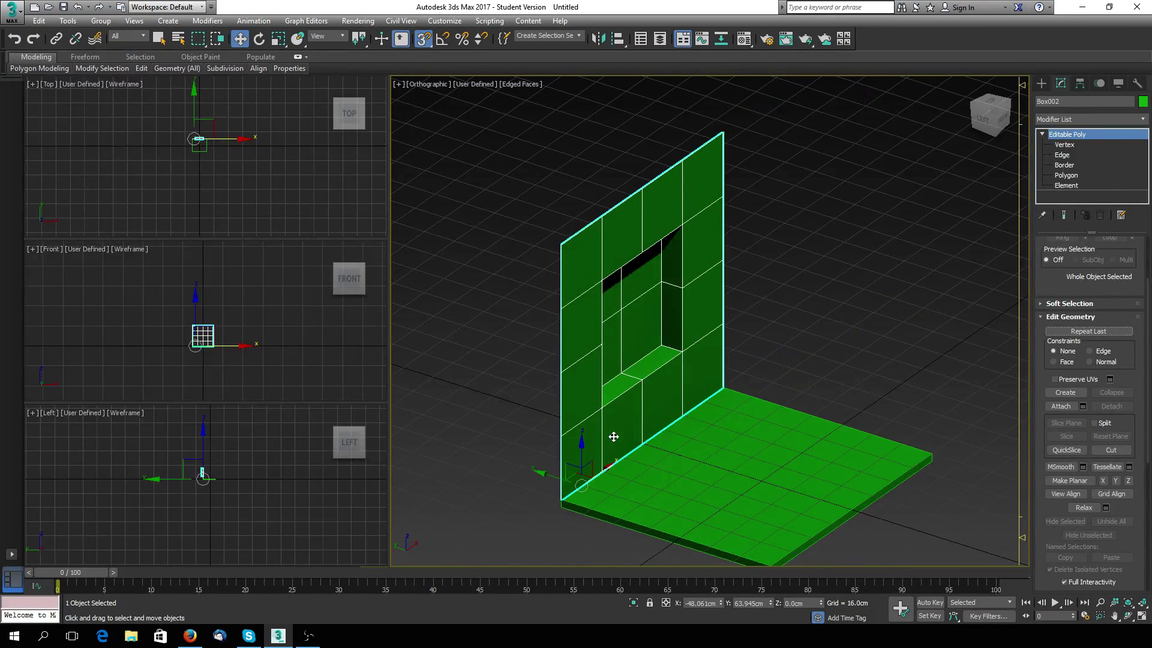
Step: Set the transform to affect only the wall's pivot and move the pivot along X to the wall's lower outer corner
{"action": "middle_click_drag", "start_coordinate": [613, 437], "coordinate": [889, 290], "text": "alt"}
{"action": "scroll", "coordinate": [644, 426], "scroll_direction": "up", "scroll_amount": 3}
{"action": "scroll", "coordinate": [635, 460], "scroll_direction": "up", "scroll_amount": 1}
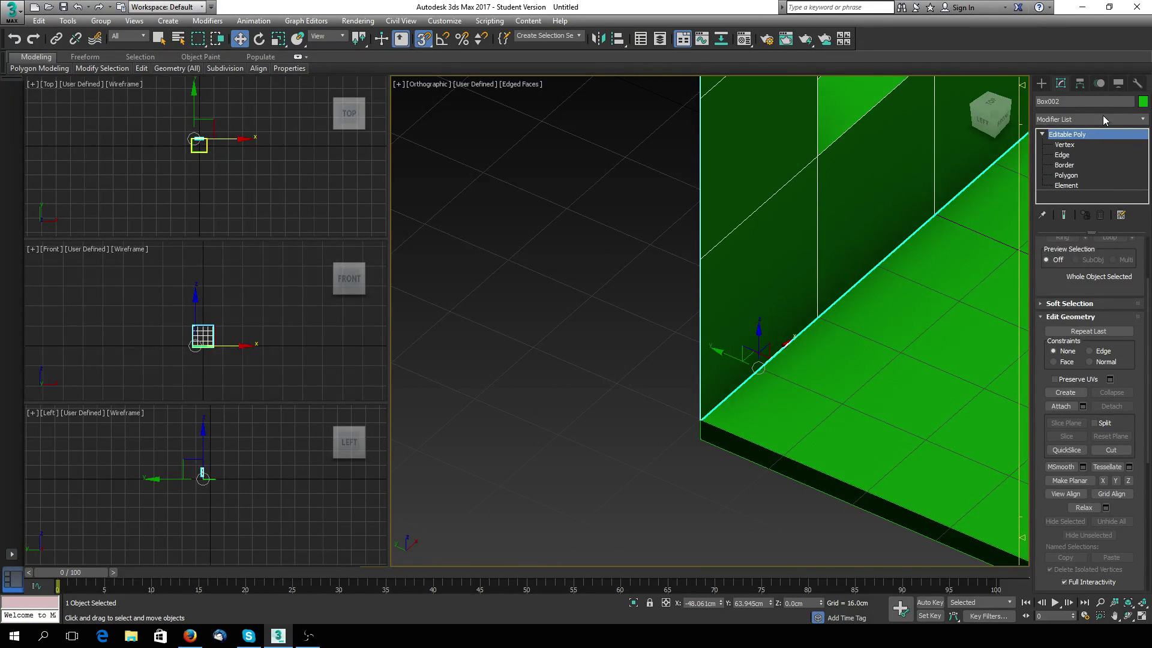
{"action": "left_click", "coordinate": [1080, 83]}
{"action": "left_click", "coordinate": [1088, 168]}
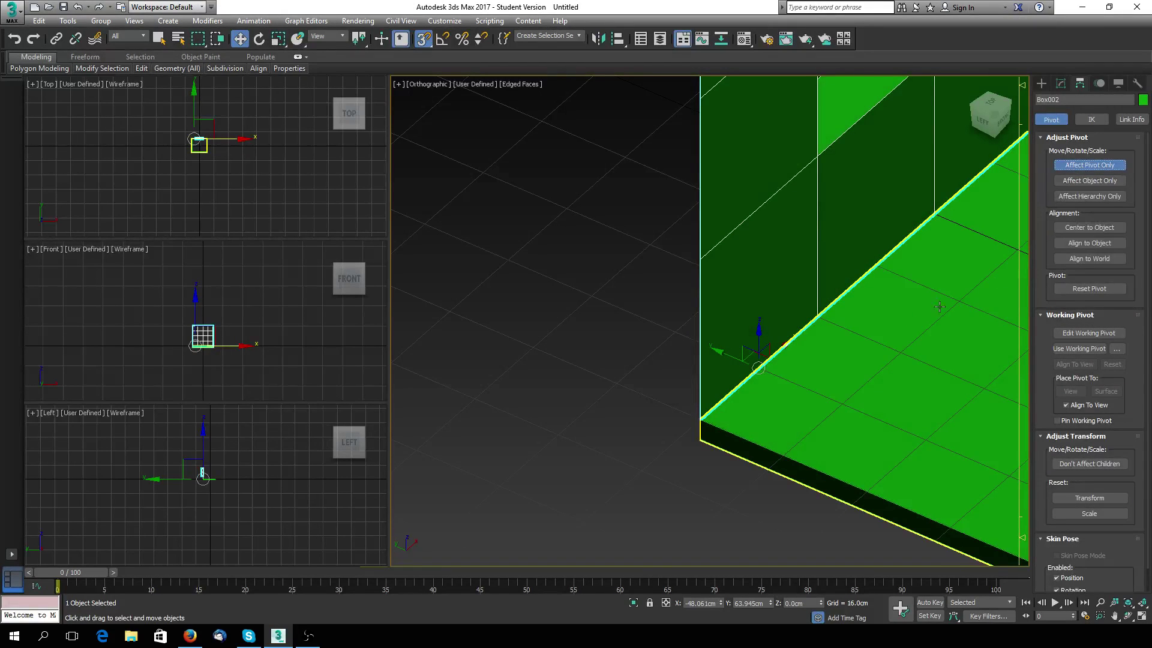
{"action": "left_click_drag", "start_coordinate": [784, 340], "coordinate": [663, 455]}
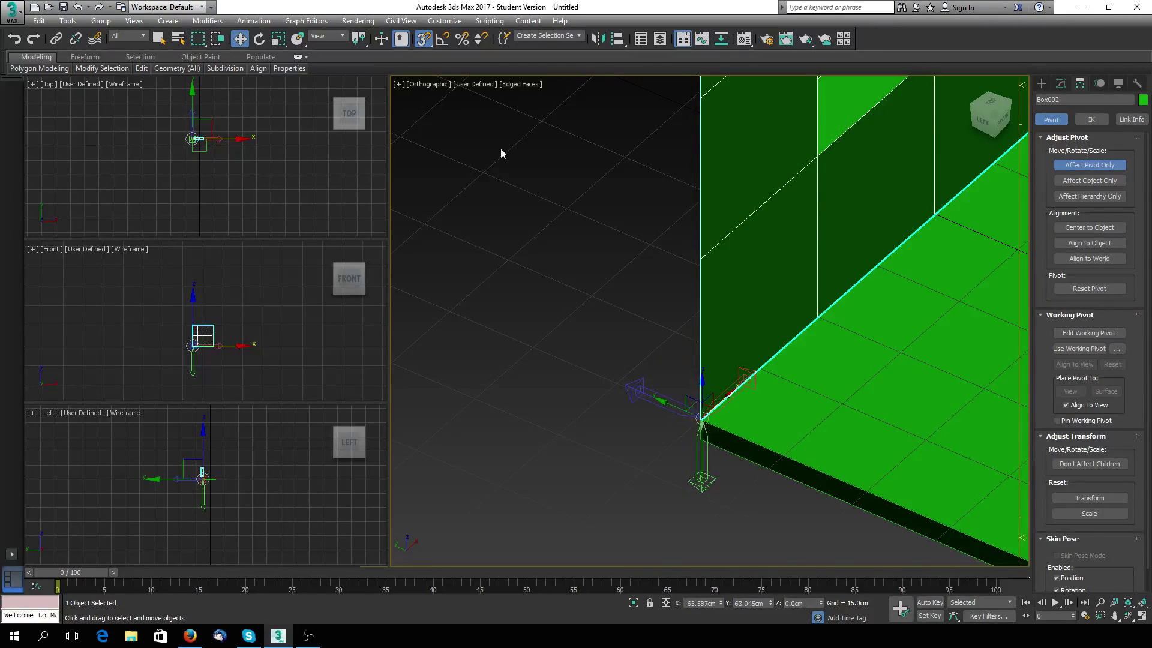
Step: Review the snap settings, snap the wall's pivot to the grid at X -64 cm and finish pivot-only editing
{"action": "right_click", "coordinate": [423, 40]}
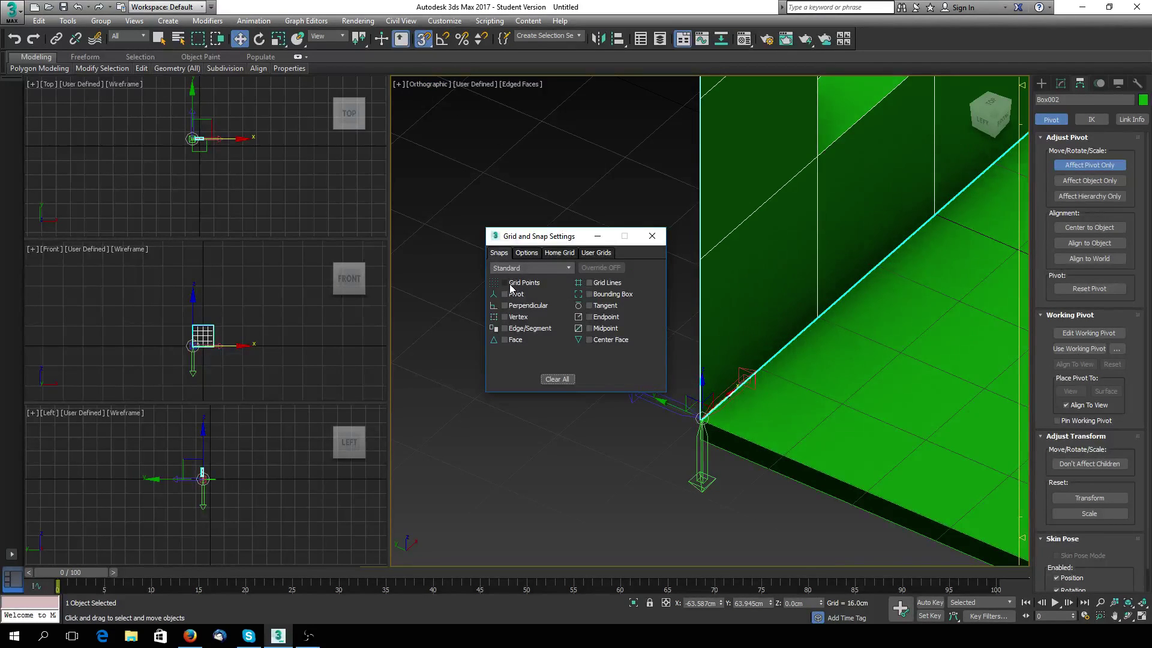
{"action": "left_click", "coordinate": [652, 236]}
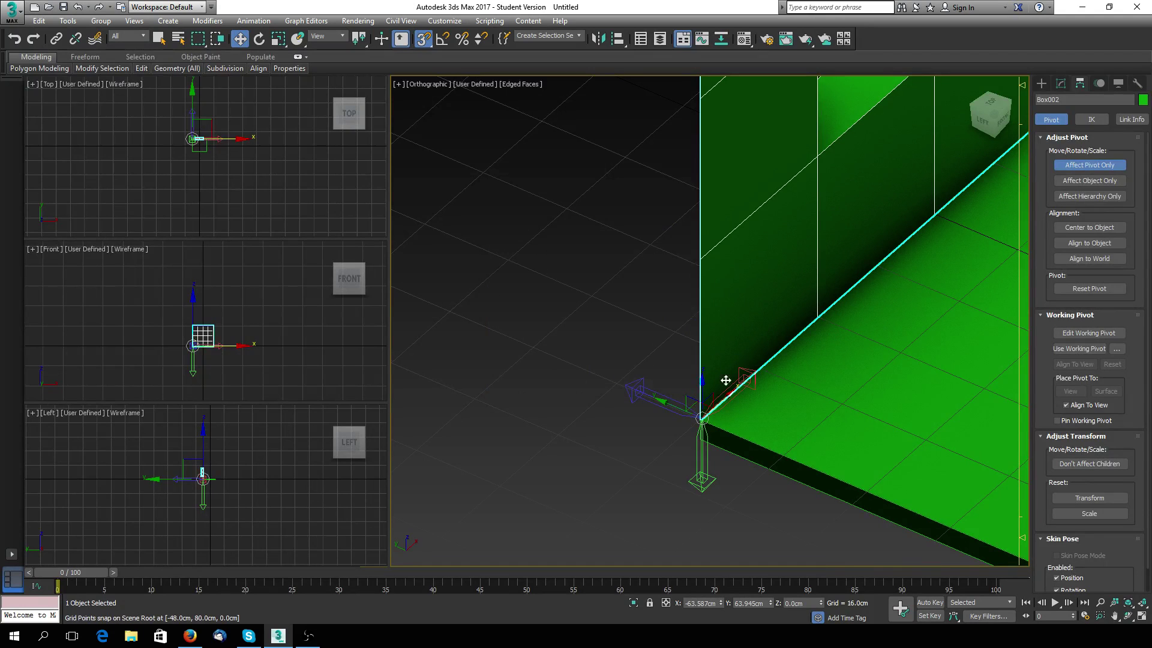
{"action": "left_click_drag", "start_coordinate": [732, 395], "coordinate": [701, 419]}
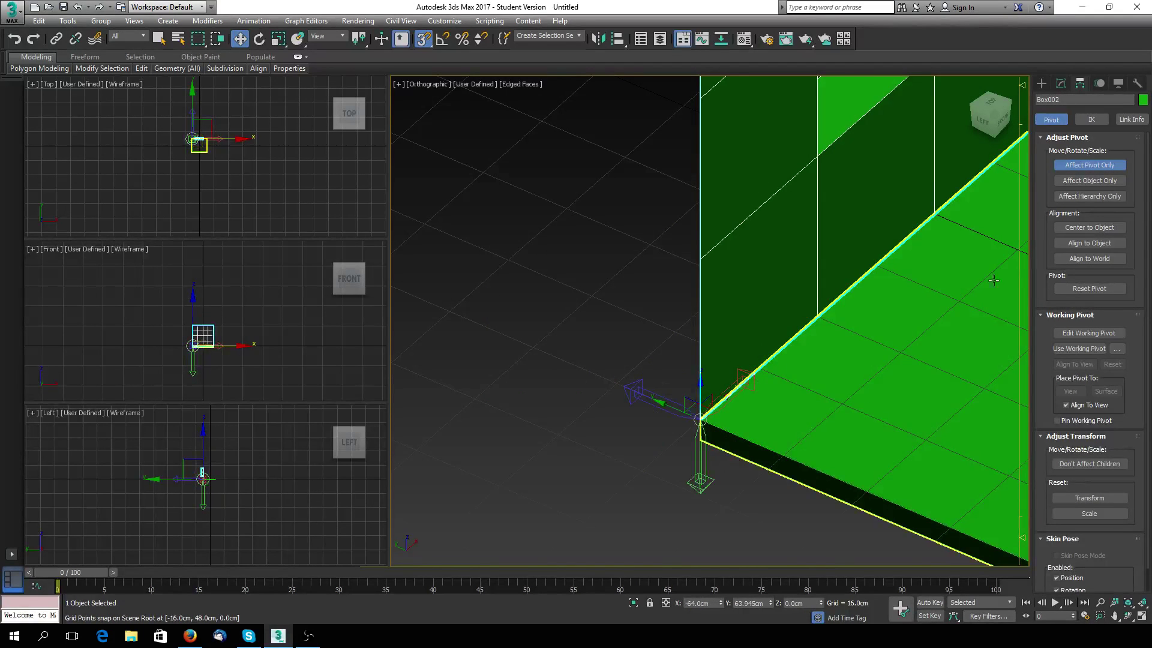
{"action": "left_click", "coordinate": [1088, 170]}
Step: Copy the wall along X and snap the copy at X 64 cm, flush with the original wall's end
{"action": "scroll", "coordinate": [731, 256], "scroll_direction": "down", "scroll_amount": 3}
{"action": "mouse_move", "coordinate": [778, 288]}
{"action": "middle_mouse_down"}
{"action": "mouse_move", "coordinate": [569, 366]}
{"action": "mouse_move", "coordinate": [583, 427]}
{"action": "middle_mouse_up"}
{"action": "mouse_move", "coordinate": [536, 442]}
{"action": "left_mouse_down", "text": "shift"}
{"action": "mouse_move", "coordinate": [889, 154]}
{"action": "mouse_move", "coordinate": [727, 280]}
{"action": "left_mouse_up", "text": "shift"}
{"action": "left_click", "coordinate": [577, 368]}
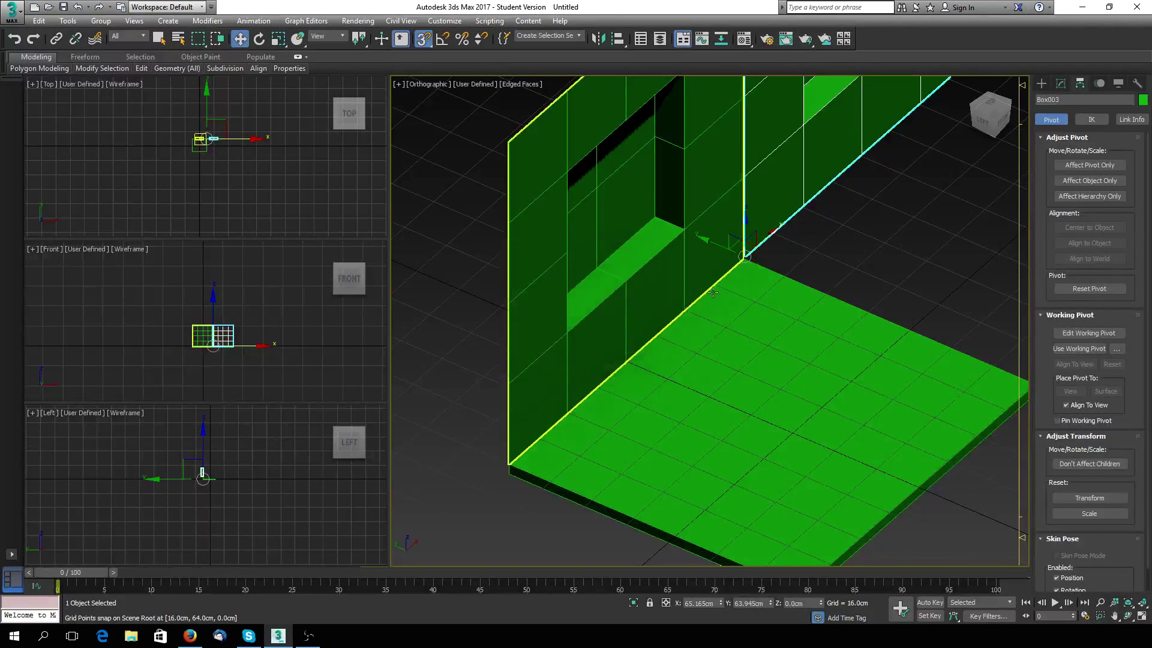
{"action": "left_click_drag", "start_coordinate": [769, 235], "coordinate": [733, 264]}
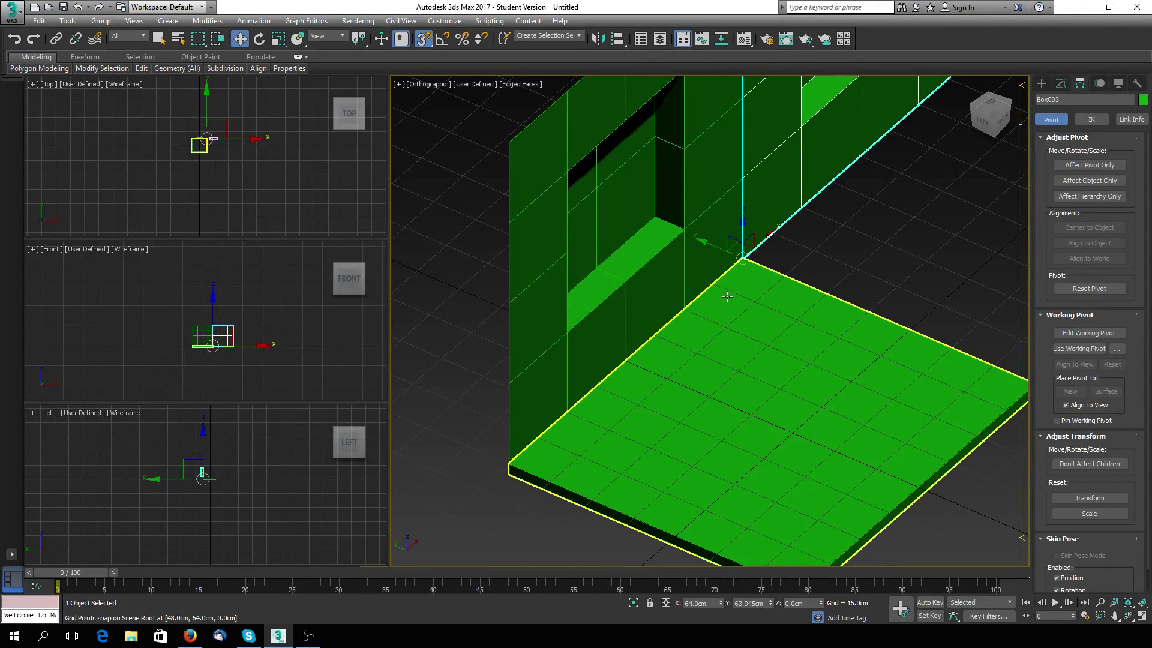
{"action": "middle_click_drag", "start_coordinate": [737, 296], "coordinate": [719, 433], "text": "alt"}
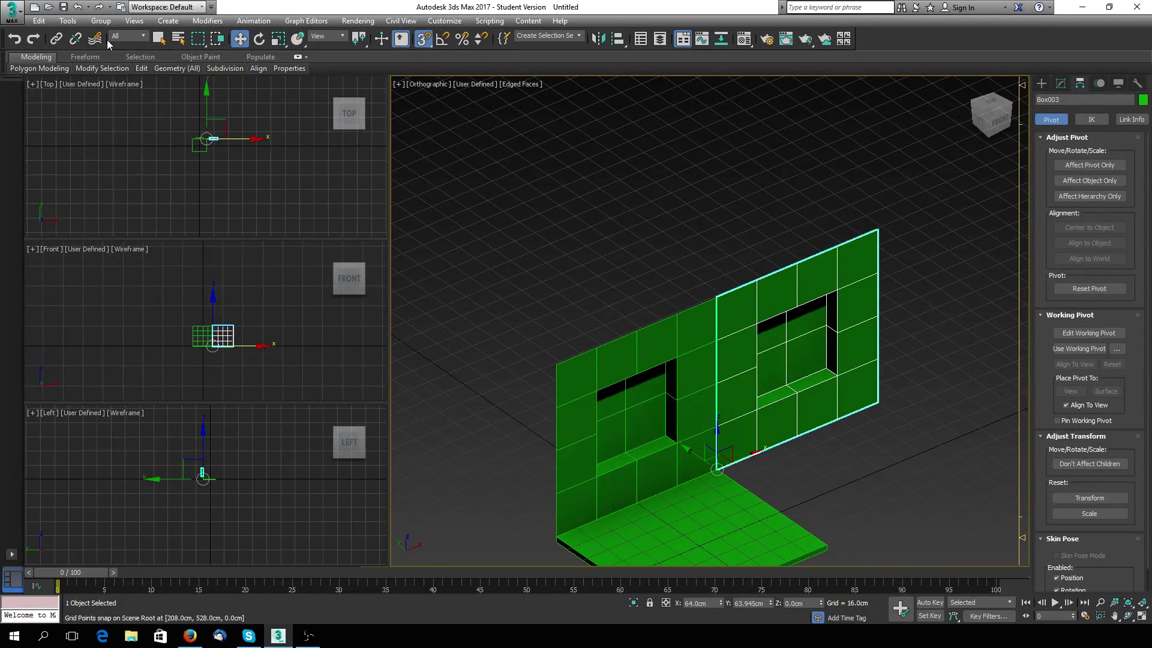
Step: Undo the wall copy while keeping the original wall's pivot snapped to the grid
{"action": "left_click", "coordinate": [76, 12]}
{"action": "left_click", "coordinate": [77, 12]}
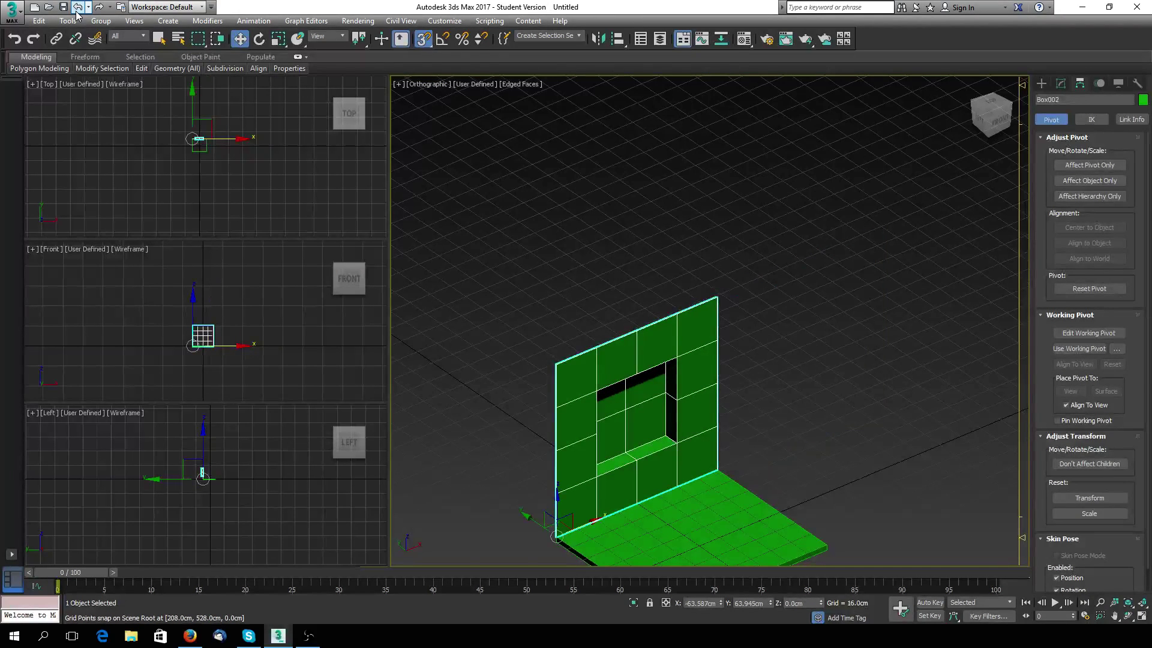
{"action": "left_click", "coordinate": [77, 12]}
{"action": "left_click", "coordinate": [99, 8]}
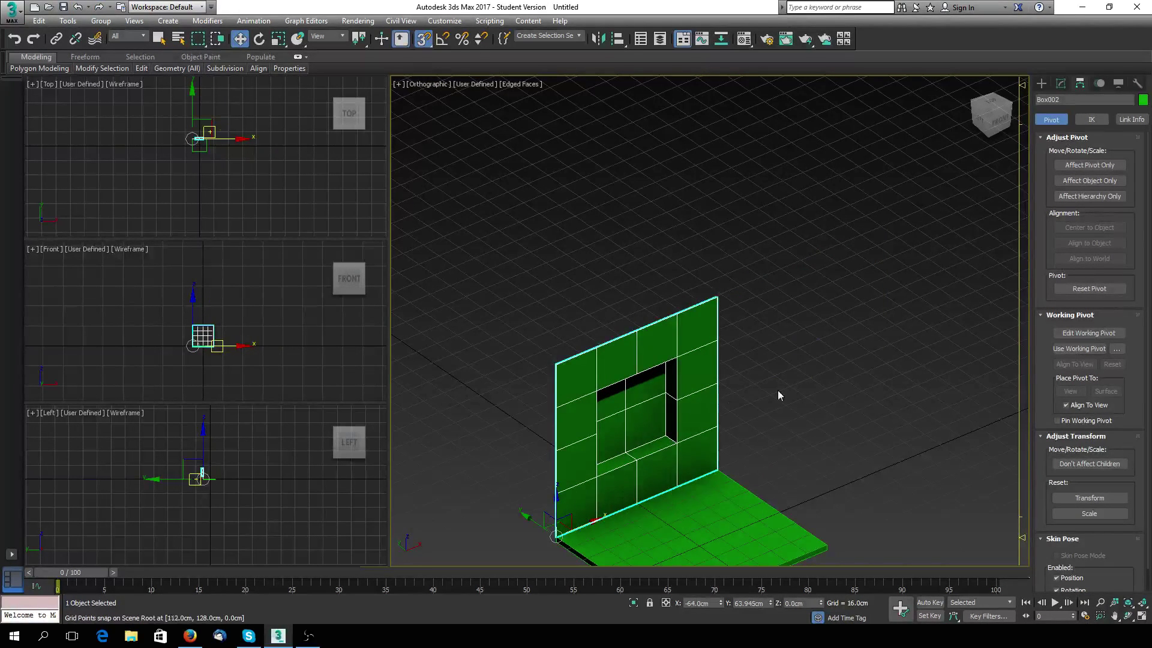
Step: At vertex level, push the mid-height vertex on the wall's far side edge back along Y to 80 cm
{"action": "left_click", "coordinate": [1042, 84]}
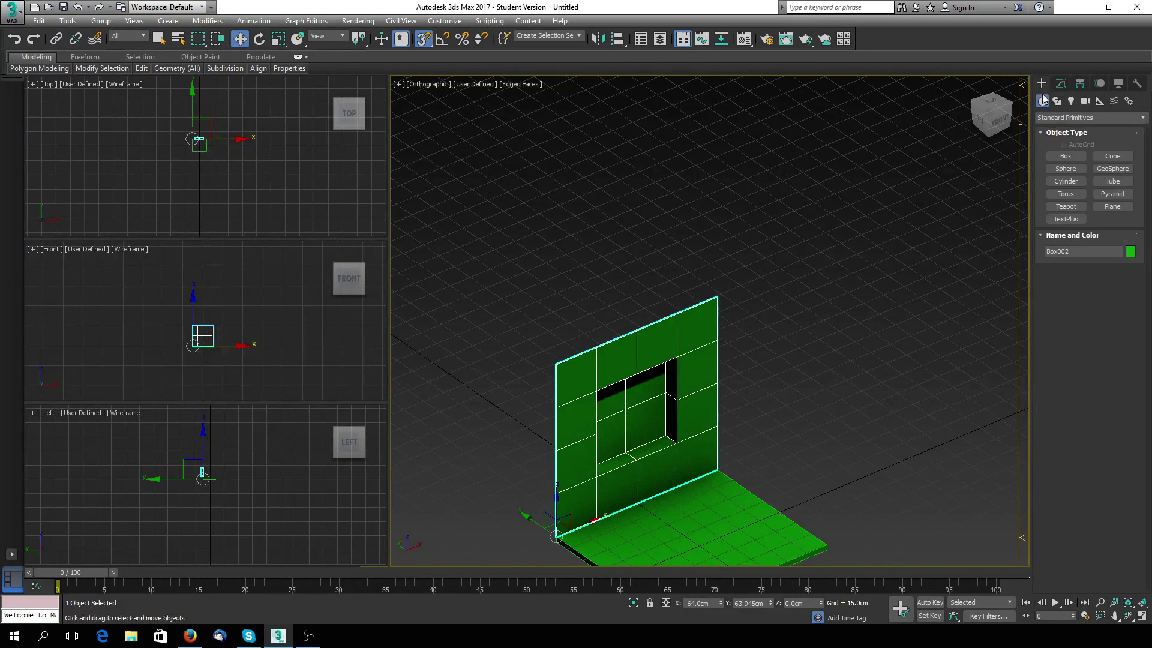
{"action": "left_click", "coordinate": [1065, 157]}
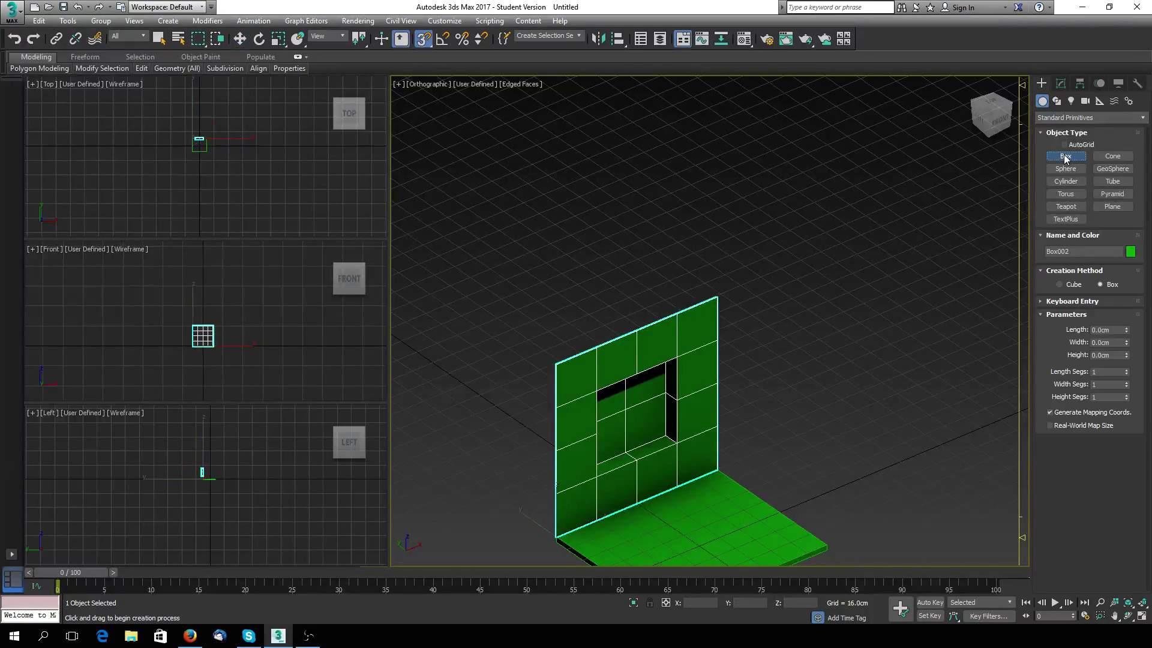
{"action": "left_click", "coordinate": [1066, 84]}
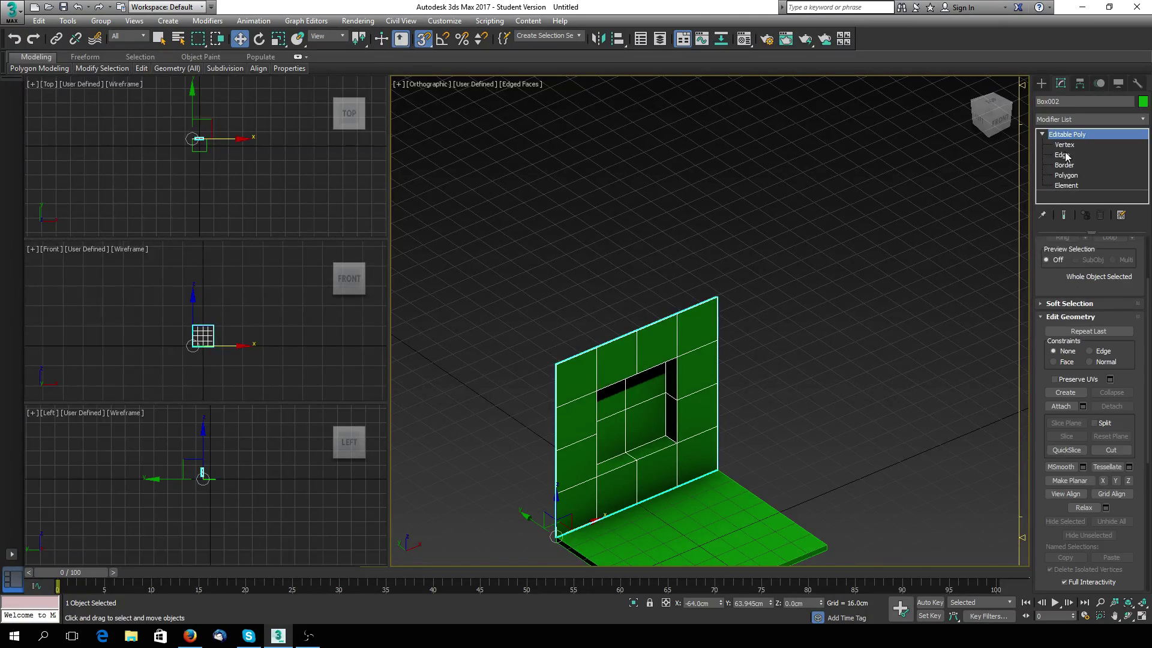
{"action": "left_click", "coordinate": [1065, 145]}
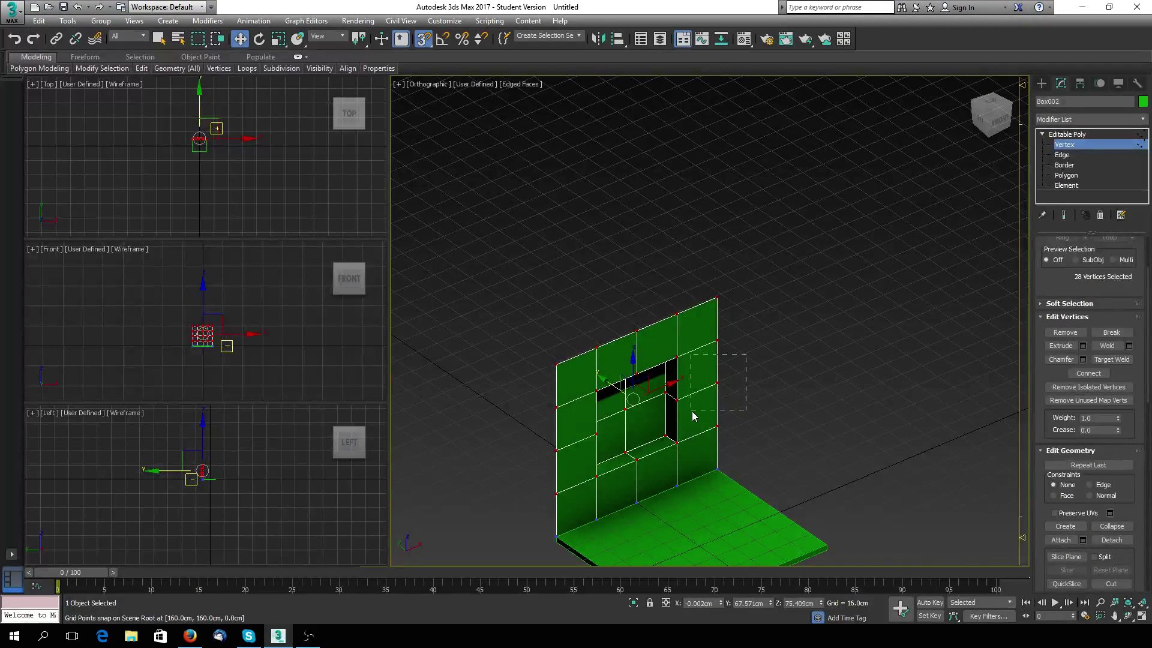
{"action": "left_click_drag", "start_coordinate": [693, 416], "coordinate": [692, 413]}
{"action": "left_click_drag", "start_coordinate": [694, 368], "coordinate": [896, 418]}
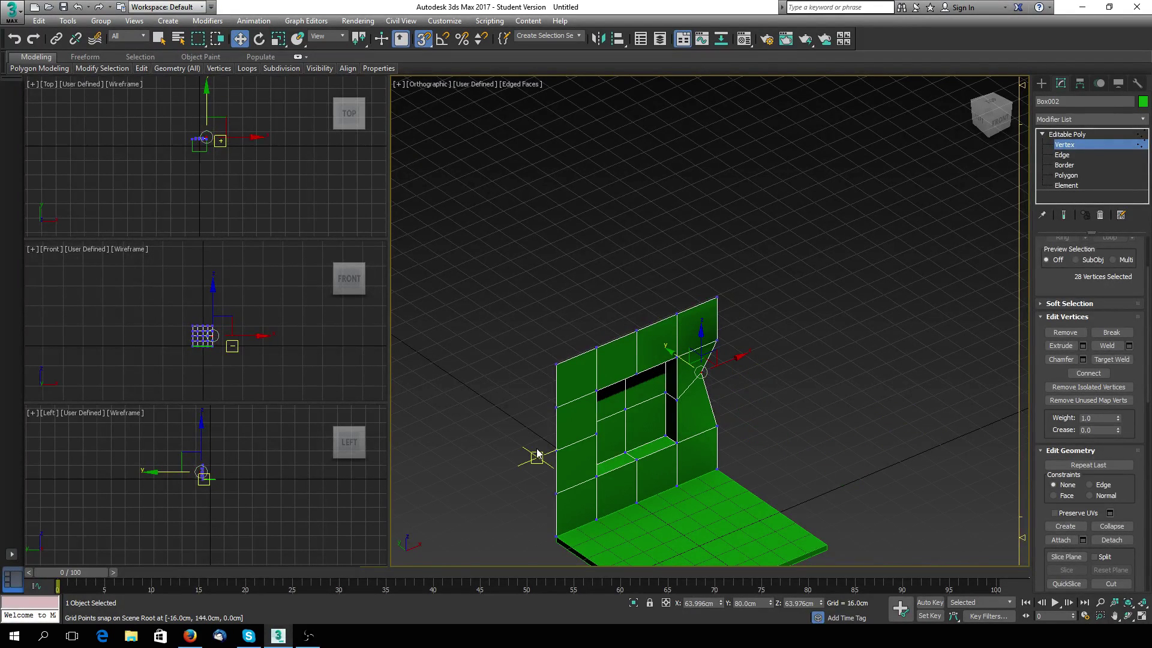
Step: Pull the mid-height vertex of the wall's other side edge and the recess's adjacent lower corner vertex backward, then clear the selection
{"action": "left_click_drag", "start_coordinate": [528, 439], "coordinate": [554, 503]}
{"action": "left_click_drag", "start_coordinate": [549, 447], "coordinate": [610, 484]}
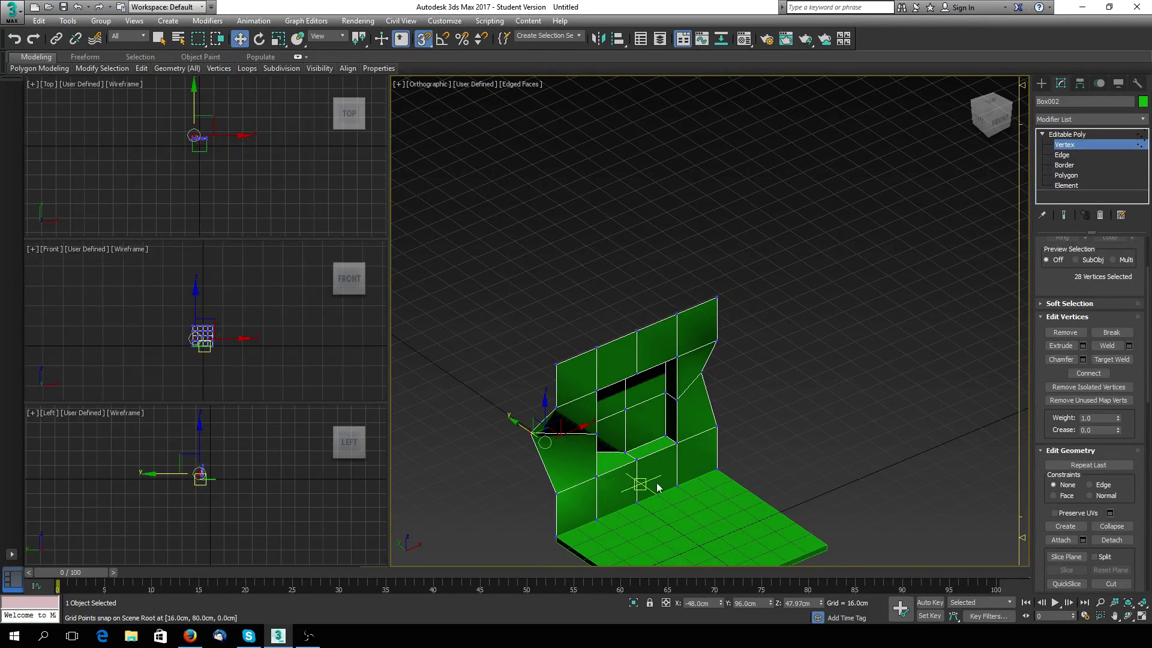
{"action": "left_click", "coordinate": [925, 365]}
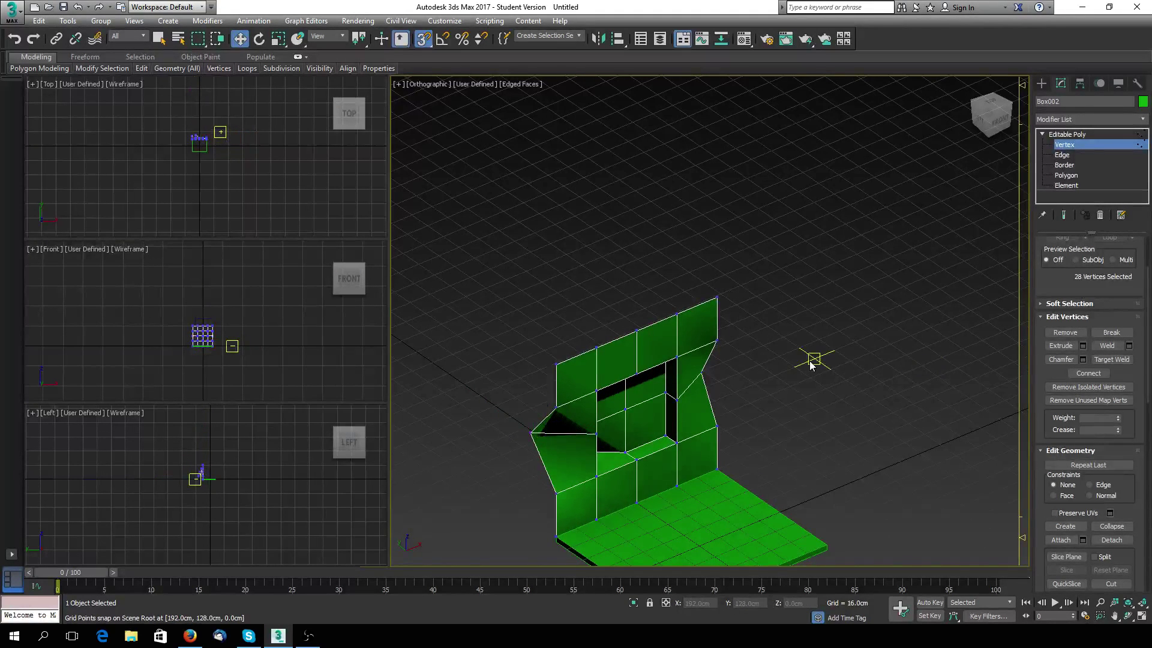
Step: In the top view, snap the displaced side-edge vertex and the recess's lower corner vertex to Y 80 cm
{"action": "middle_click_drag", "start_coordinate": [811, 365], "coordinate": [657, 433], "text": "alt"}
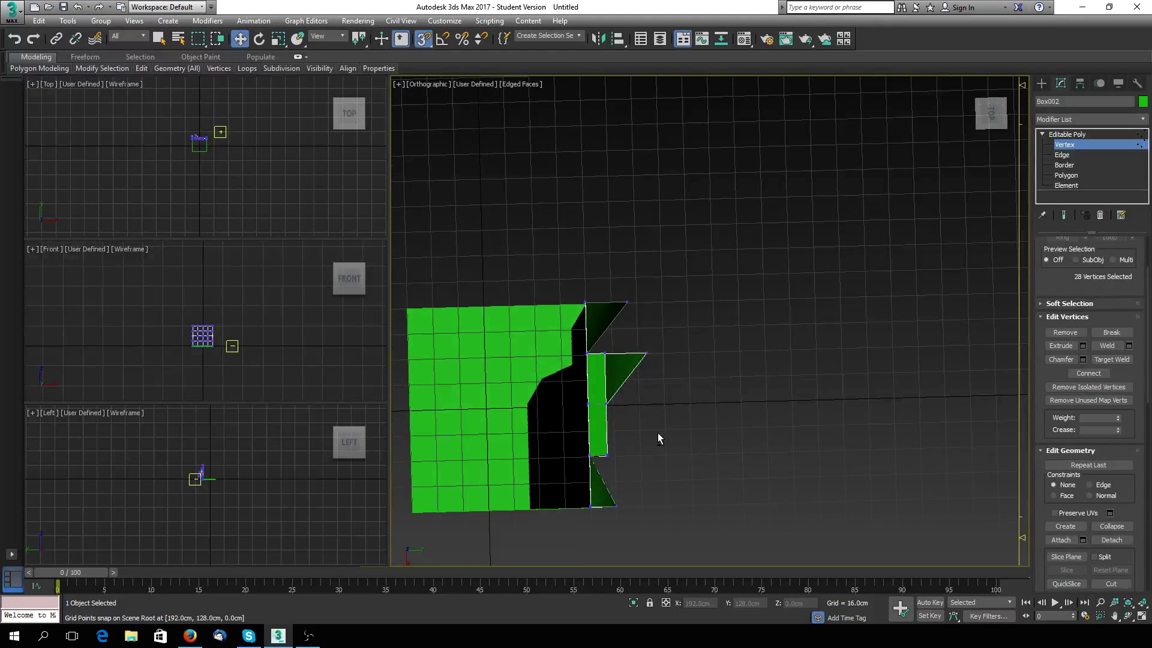
{"action": "left_click_drag", "start_coordinate": [653, 293], "coordinate": [617, 319]}
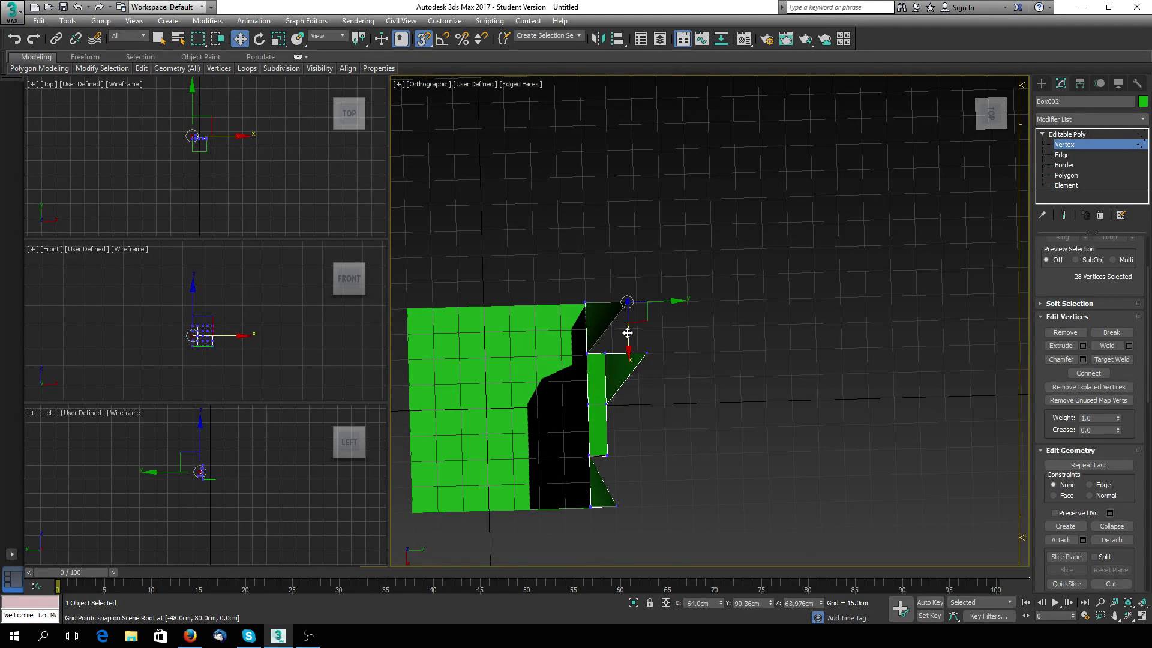
{"action": "key", "text": "t"}
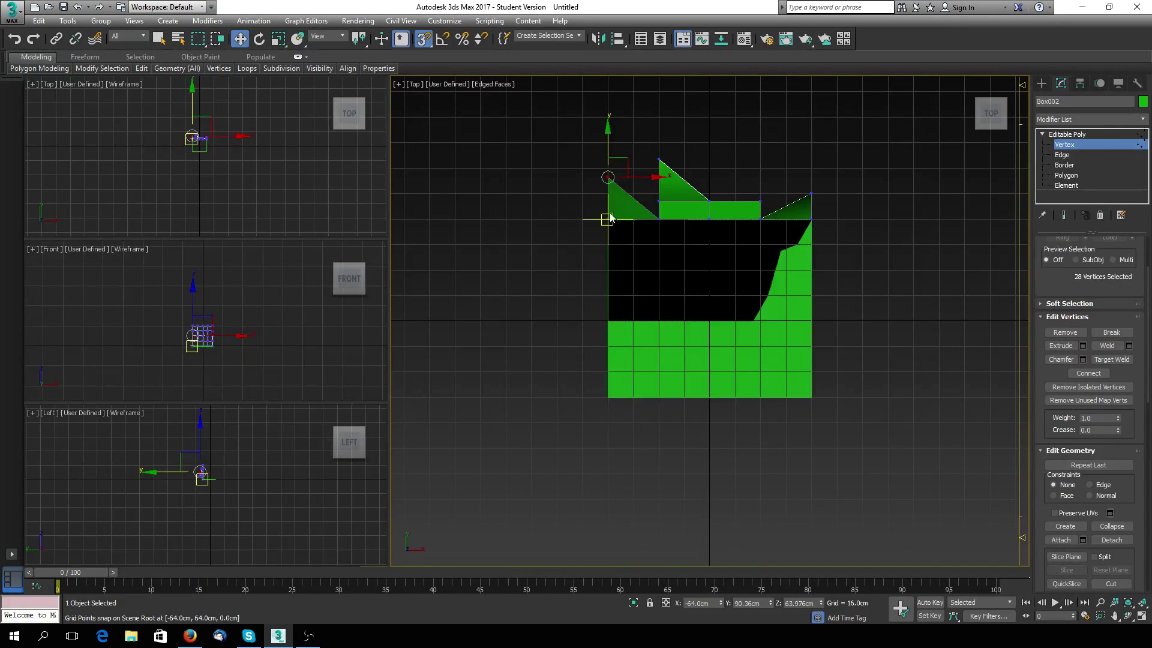
{"action": "left_click_drag", "start_coordinate": [618, 167], "coordinate": [613, 192]}
{"action": "mouse_move", "coordinate": [793, 183]}
{"action": "left_mouse_down"}
{"action": "mouse_move", "coordinate": [833, 205]}
{"action": "mouse_move", "coordinate": [828, 184]}
{"action": "mouse_move", "coordinate": [815, 188]}
{"action": "left_mouse_up"}
{"action": "left_click_drag", "start_coordinate": [650, 147], "coordinate": [658, 194]}
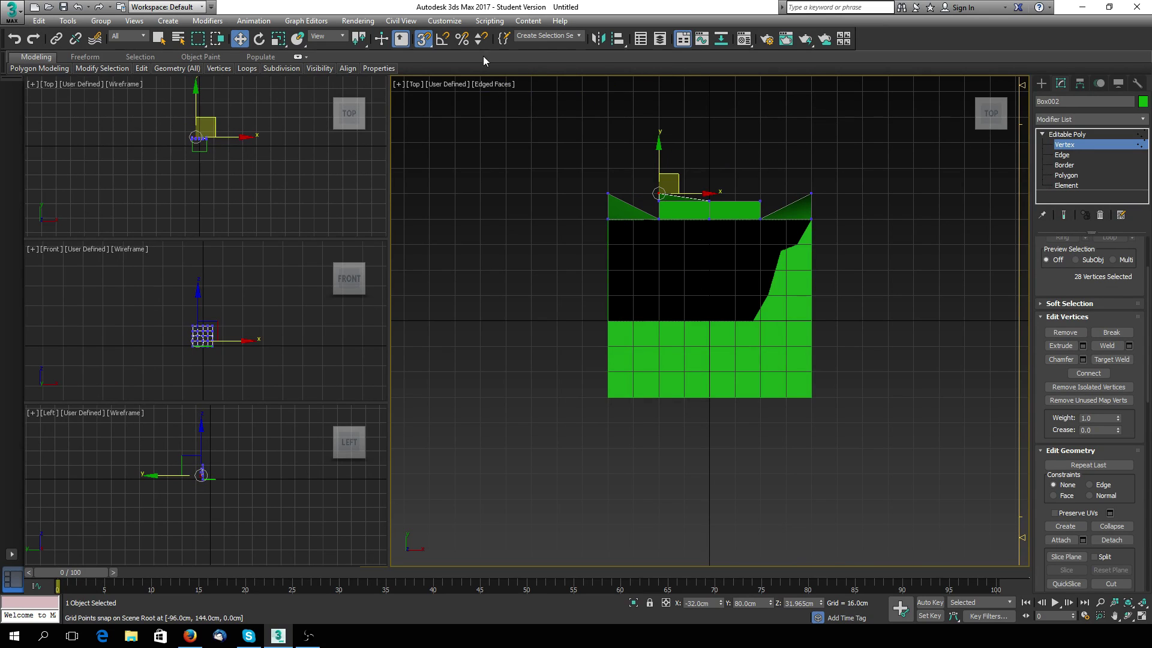
Step: Turn off snapping, move the recess's lower corner vertex back toward the wall's face and leave vertex level
{"action": "left_click", "coordinate": [423, 39]}
{"action": "left_click_drag", "start_coordinate": [658, 156], "coordinate": [658, 165]}
{"action": "middle_click_drag", "start_coordinate": [656, 352], "coordinate": [696, 384], "text": "alt"}
{"action": "left_click", "coordinate": [1077, 144]}
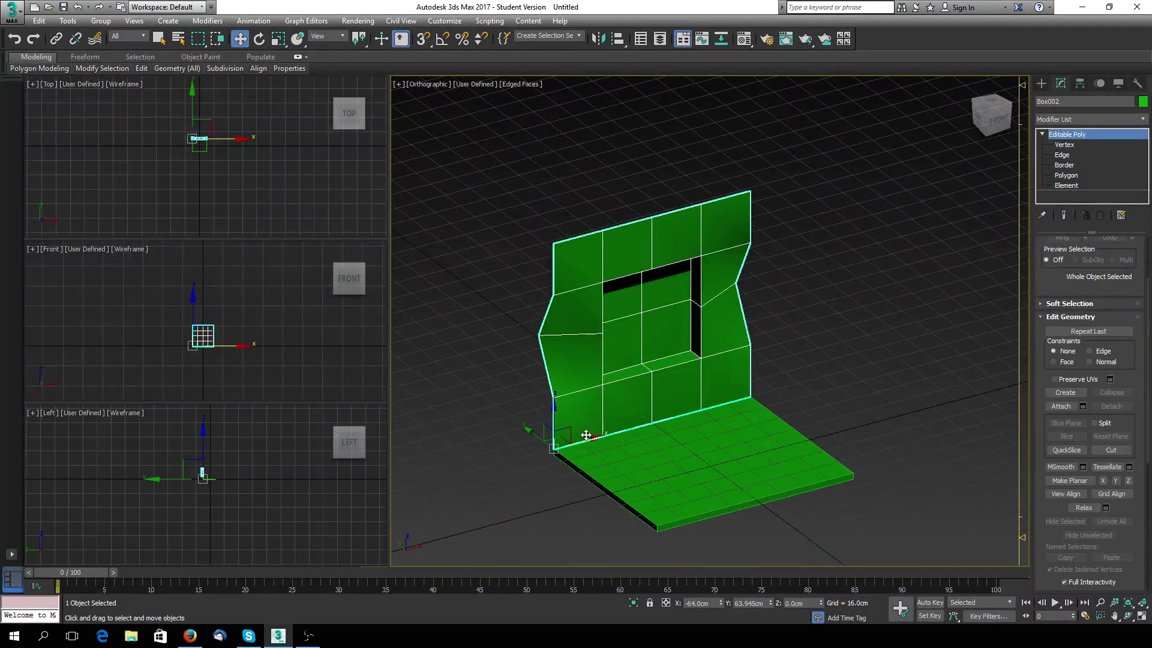
Step: Try to copy the notched wall panel one panel width along X, then cancel the clone
{"action": "mouse_move", "coordinate": [586, 440]}
{"action": "left_mouse_down", "text": "shift"}
{"action": "mouse_move", "coordinate": [802, 387]}
{"action": "mouse_move", "coordinate": [783, 397]}
{"action": "left_mouse_up", "text": "shift"}
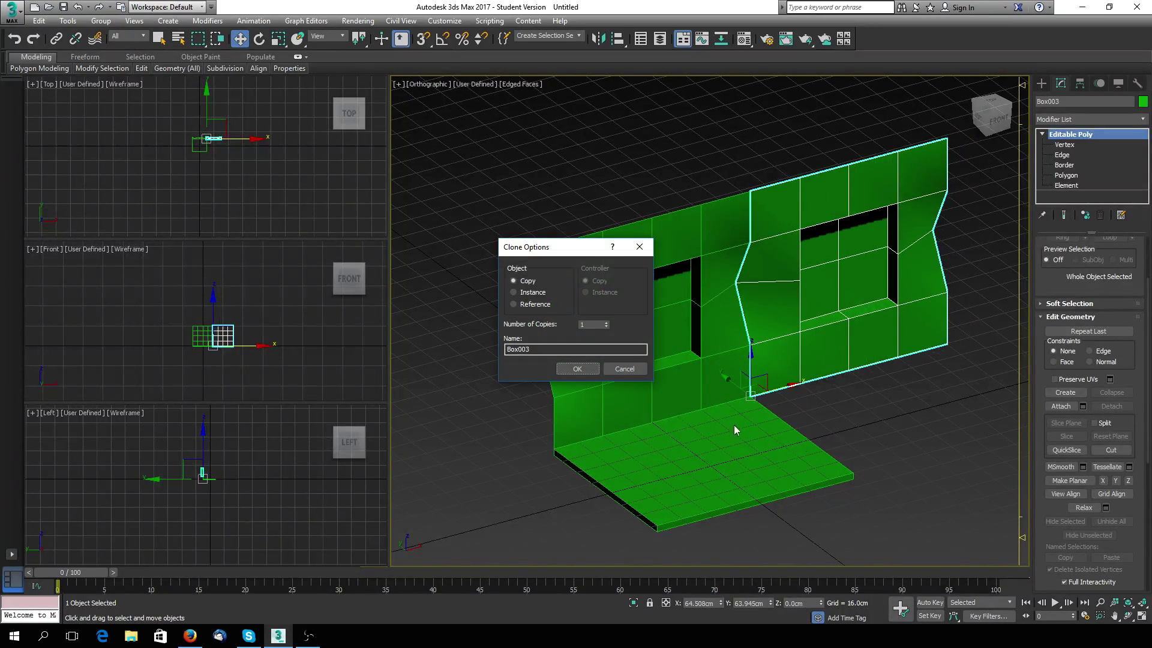
{"action": "left_click", "coordinate": [622, 369]}
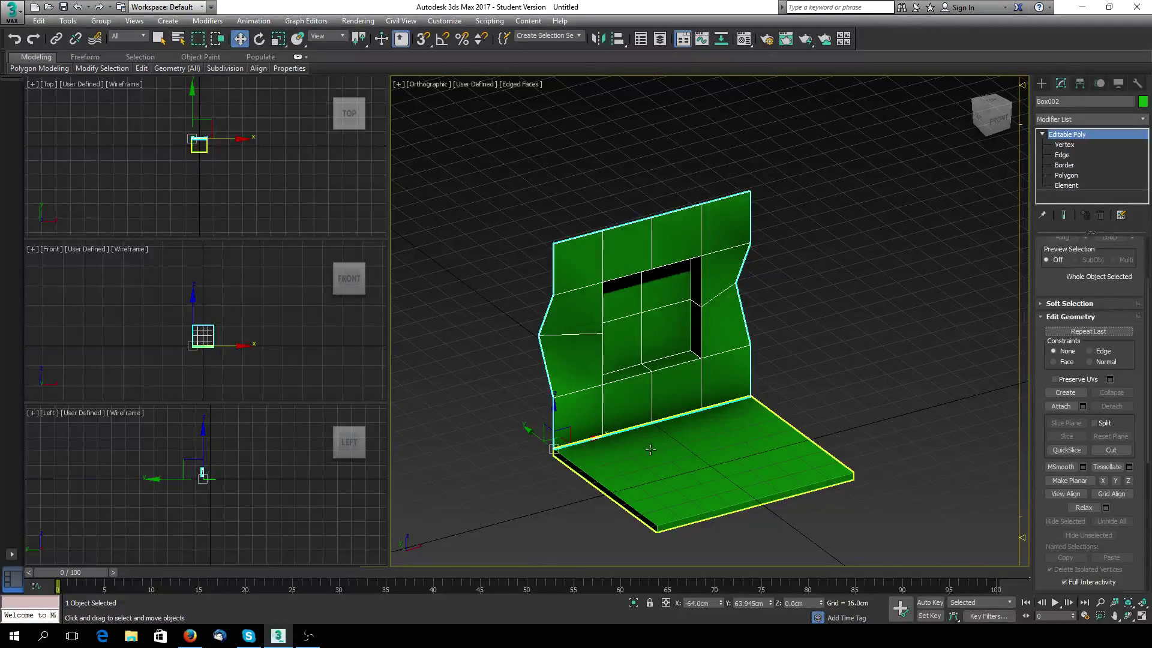
Step: Turn on 3D snapping for creating standard boxes
{"action": "left_click", "coordinate": [1042, 84]}
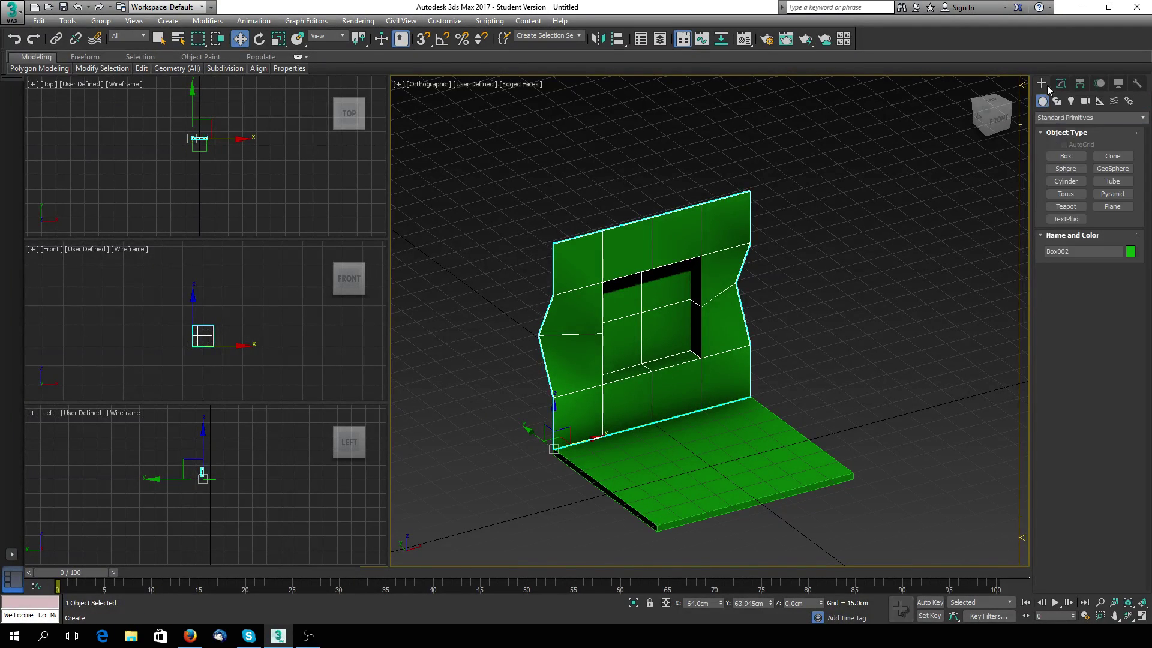
{"action": "left_click", "coordinate": [1066, 156]}
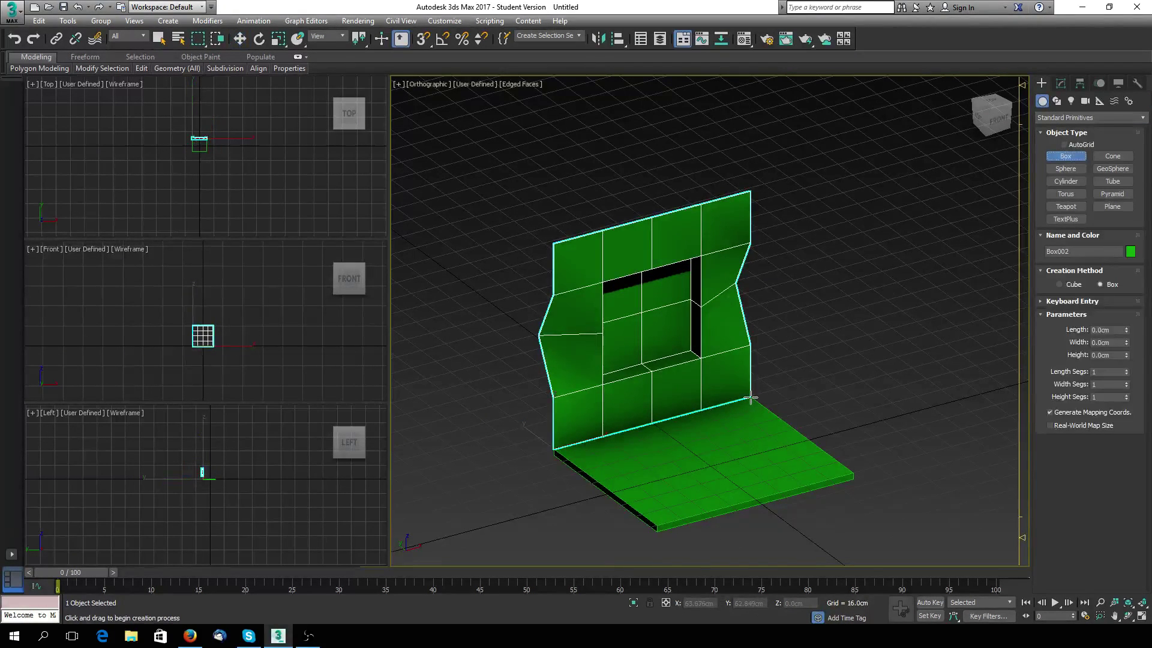
{"action": "left_click", "coordinate": [423, 39]}
Step: Try out a box about 112 cm long, 128 cm wide and 96 cm high over the floor tile, and delete it
{"action": "left_click_drag", "start_coordinate": [749, 396], "coordinate": [655, 524]}
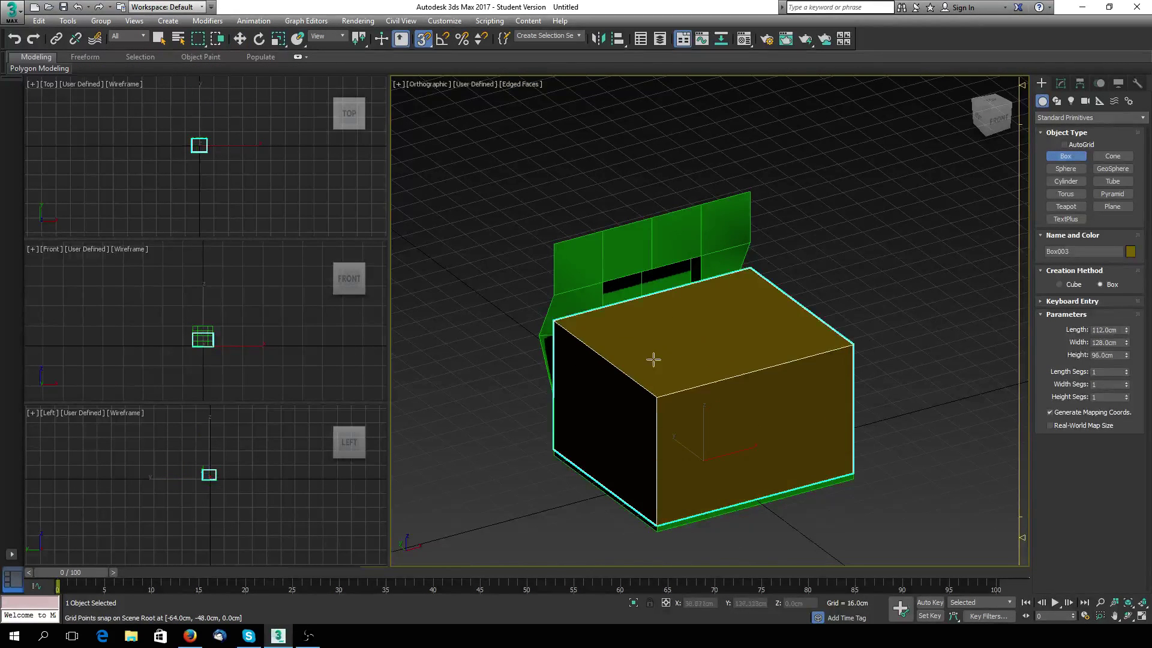
{"action": "mouse_move", "coordinate": [690, 308]}
{"action": "middle_mouse_down", "text": "alt"}
{"action": "mouse_move", "coordinate": [678, 326]}
{"action": "mouse_move", "coordinate": [784, 311]}
{"action": "mouse_move", "coordinate": [876, 265]}
{"action": "mouse_move", "coordinate": [807, 300]}
{"action": "mouse_move", "coordinate": [671, 270]}
{"action": "mouse_move", "coordinate": [612, 298]}
{"action": "mouse_move", "coordinate": [668, 316]}
{"action": "middle_mouse_up", "text": "alt"}
{"action": "key", "text": "Delete"}
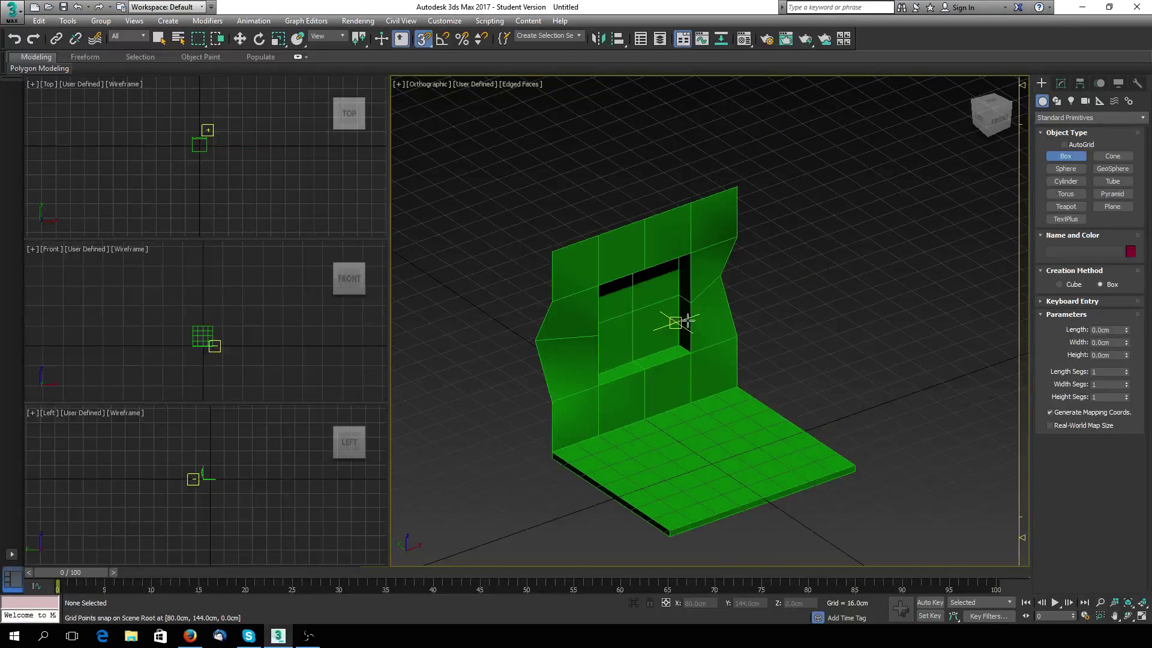
Step: Undo the earlier edge and niche distortions of the wall panel until its side edges are straight again
{"action": "scroll", "coordinate": [689, 304], "scroll_direction": "up", "scroll_amount": 4}
{"action": "scroll", "coordinate": [689, 307], "scroll_direction": "down", "scroll_amount": 2}
{"action": "middle_click_drag", "start_coordinate": [689, 307], "coordinate": [665, 260]}
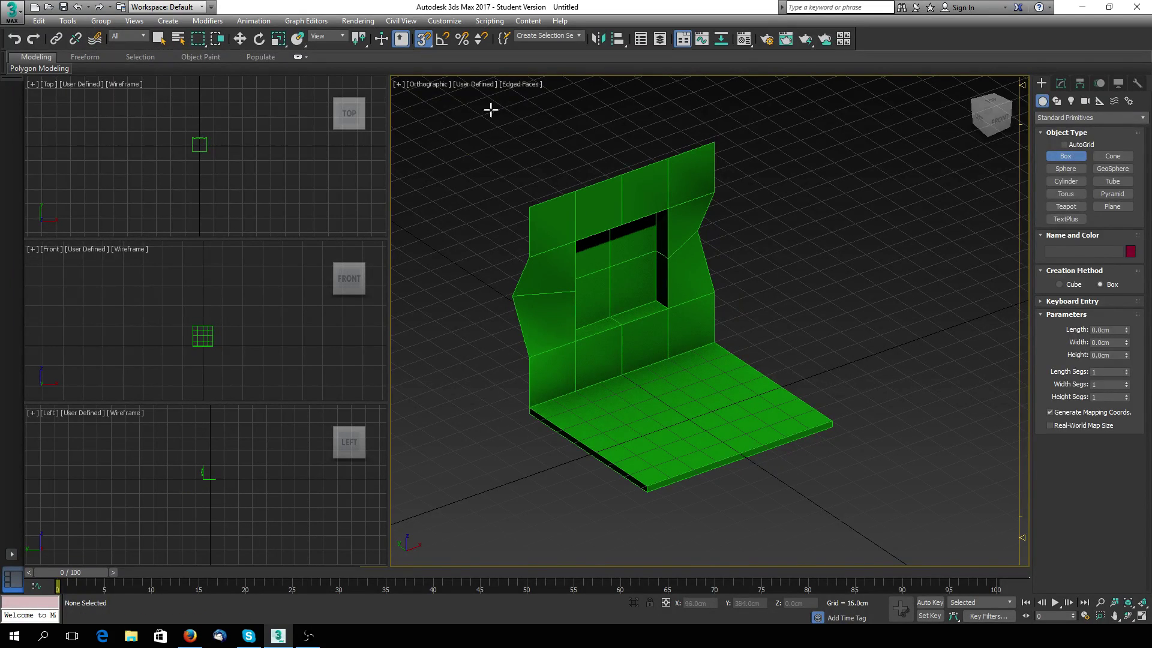
{"action": "left_click", "coordinate": [78, 7]}
{"action": "left_click", "coordinate": [78, 8]}
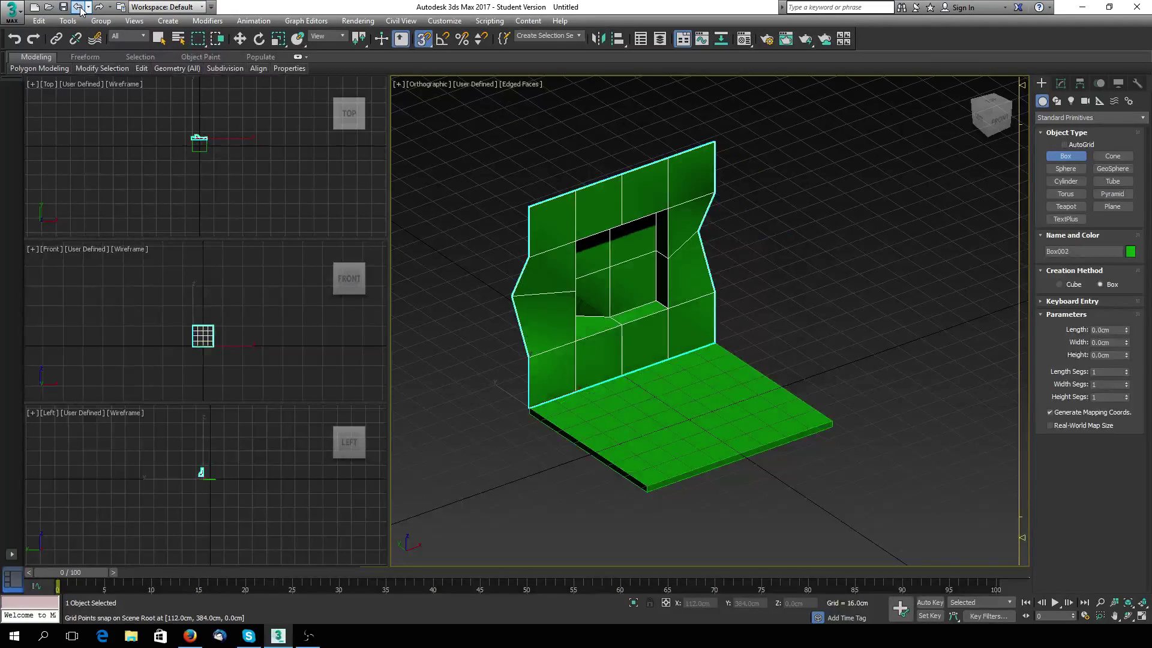
{"action": "left_click", "coordinate": [78, 7]}
{"action": "left_click", "coordinate": [78, 7]}
{"action": "left_click", "coordinate": [78, 7]}
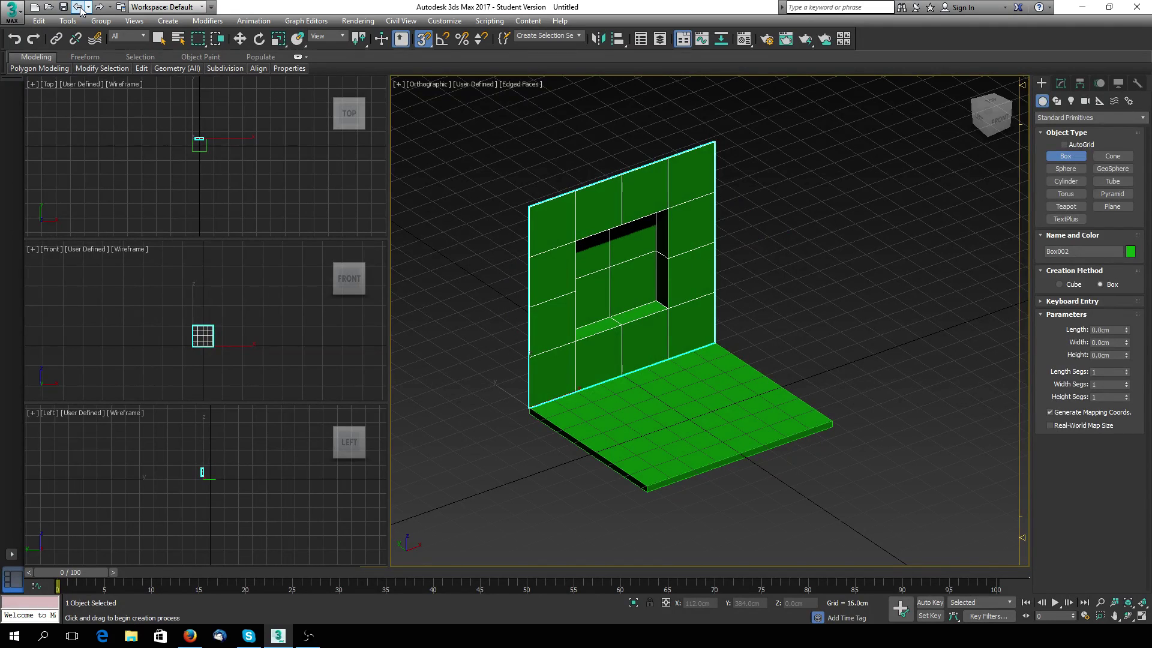
Step: Examine the straight wall panel against the grid in the front view and again at an angle
{"action": "scroll", "coordinate": [813, 267], "scroll_direction": "up", "scroll_amount": 2}
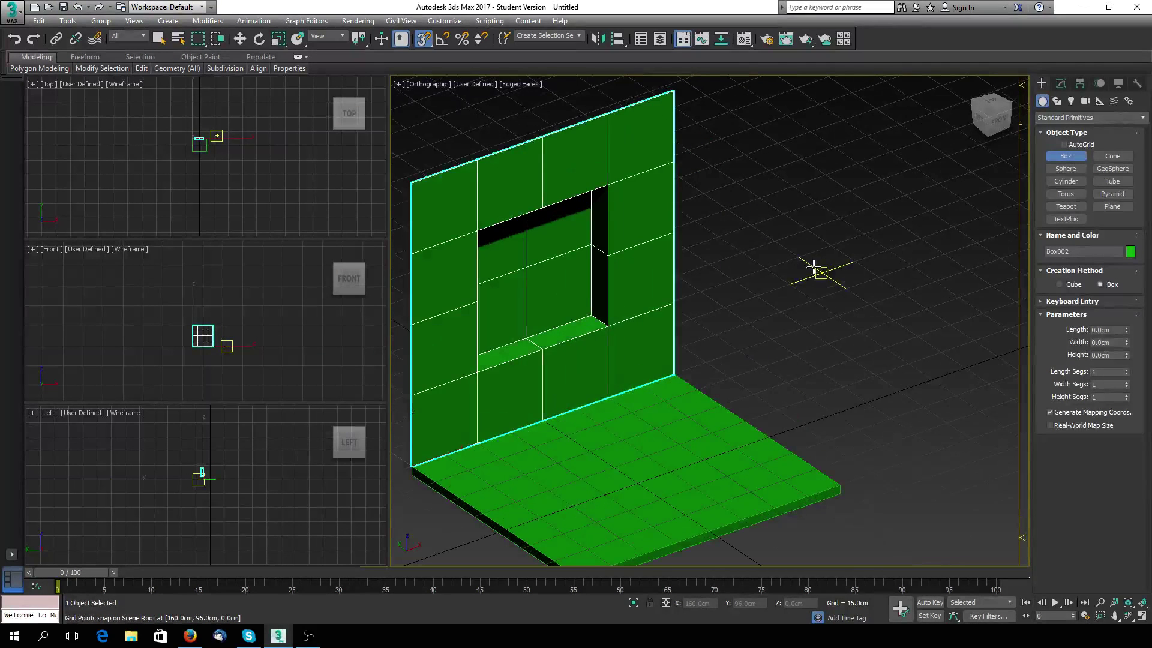
{"action": "middle_click_drag", "start_coordinate": [815, 268], "coordinate": [851, 333]}
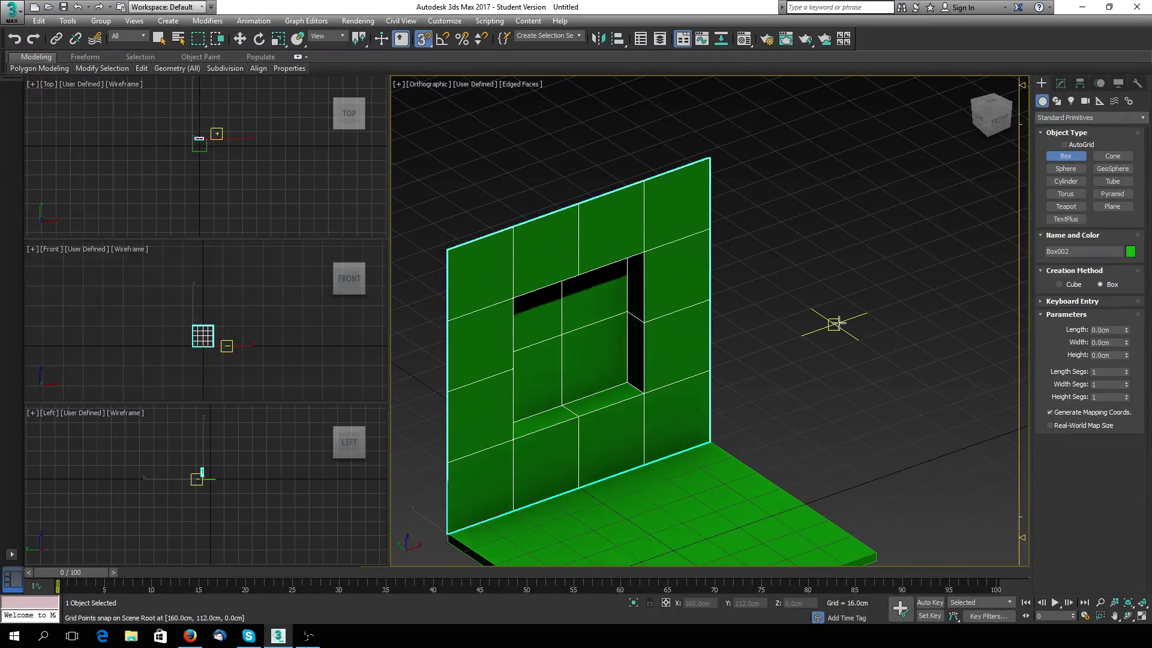
{"action": "key", "text": "f"}
{"action": "scroll", "coordinate": [785, 324], "scroll_direction": "up", "scroll_amount": 2}
{"action": "middle_click_drag", "start_coordinate": [751, 319], "coordinate": [750, 442]}
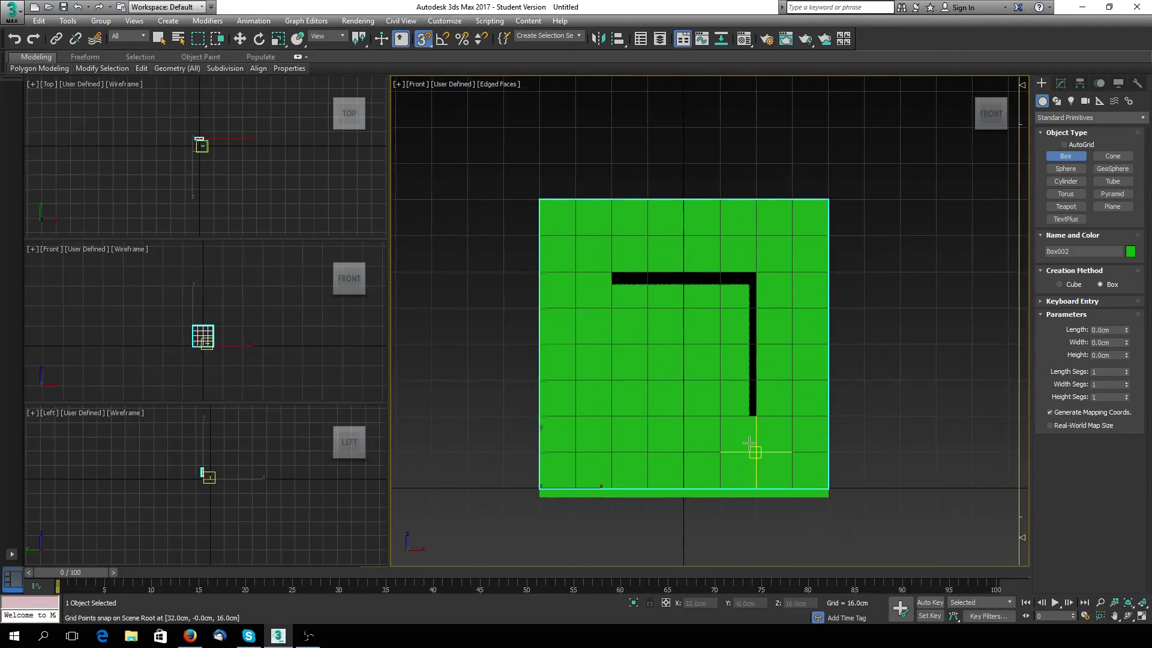
{"action": "scroll", "coordinate": [750, 442], "scroll_direction": "up", "scroll_amount": 2}
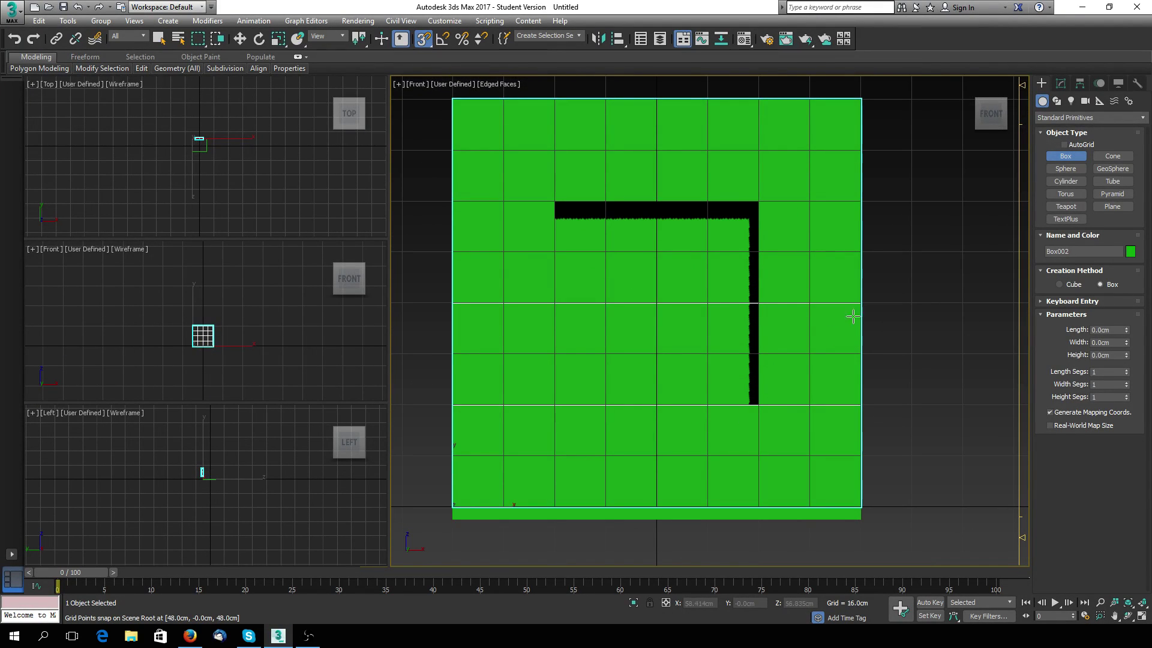
{"action": "left_click", "coordinate": [1060, 84]}
{"action": "key", "text": "w"}
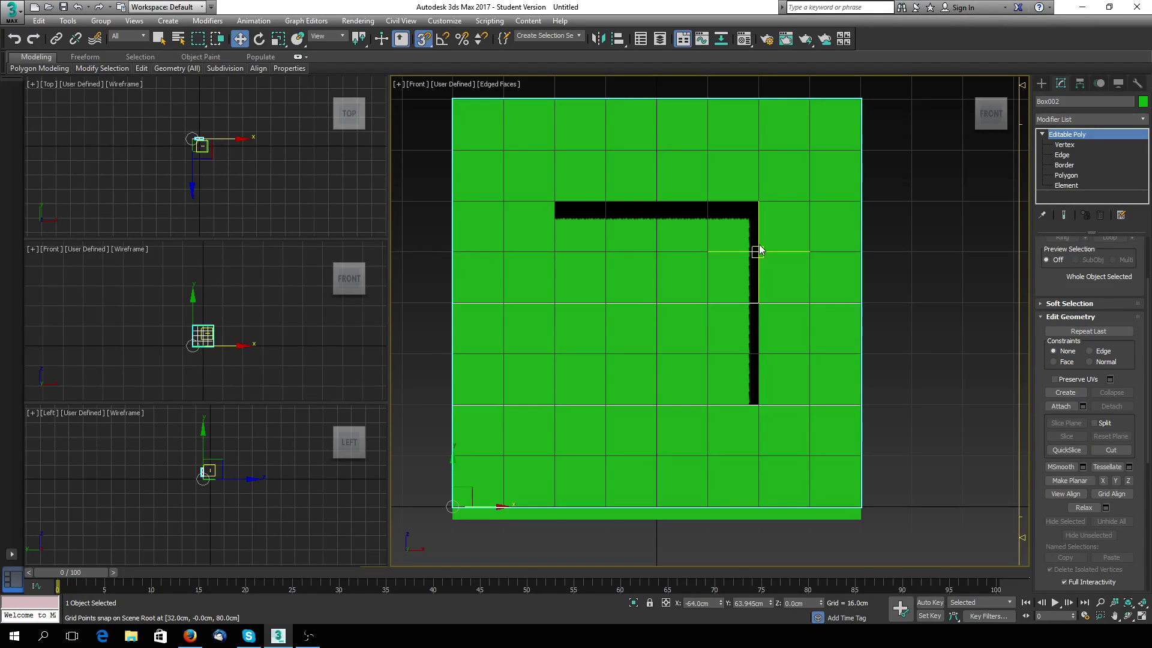
{"action": "middle_click_drag", "start_coordinate": [604, 352], "coordinate": [646, 393], "text": "alt"}
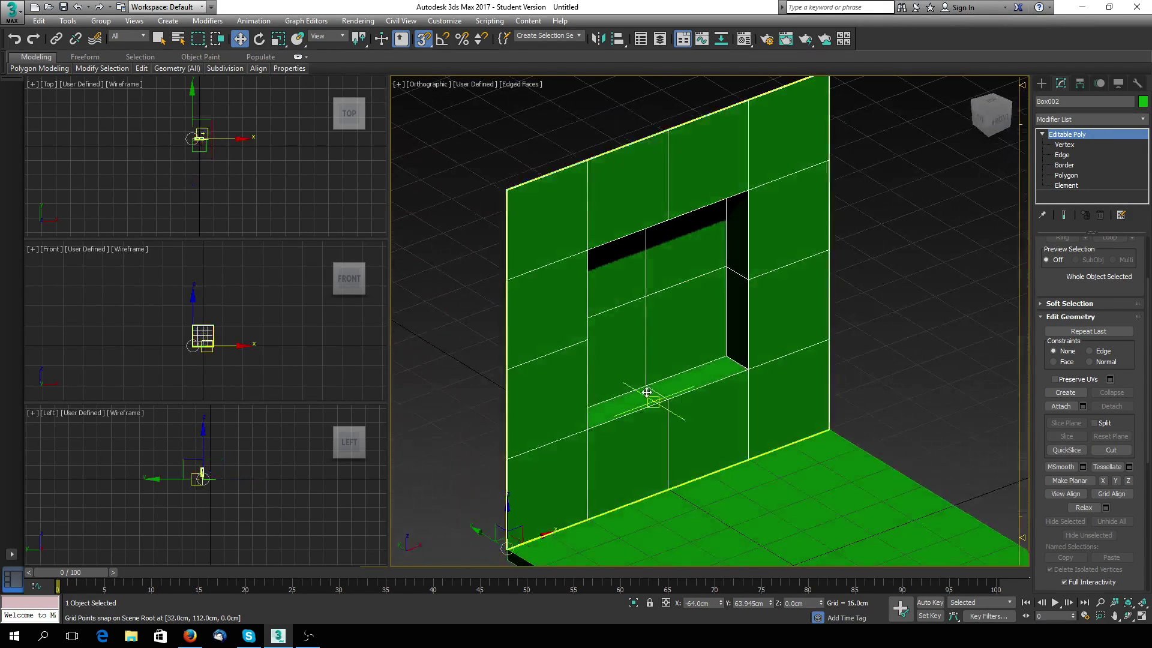
Step: Create a 16 × 16 cm box pillar, 128 cm high, at the right end of the wall panel
{"action": "left_click", "coordinate": [1041, 84]}
{"action": "left_click", "coordinate": [1066, 156]}
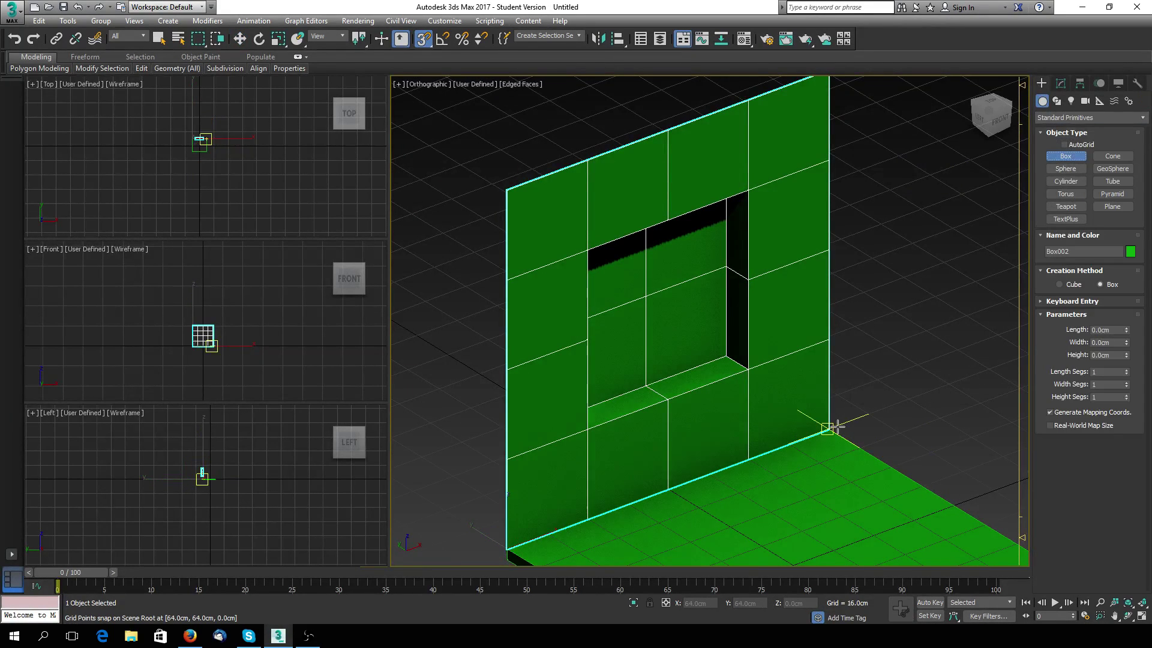
{"action": "left_click_drag", "start_coordinate": [822, 425], "coordinate": [815, 461]}
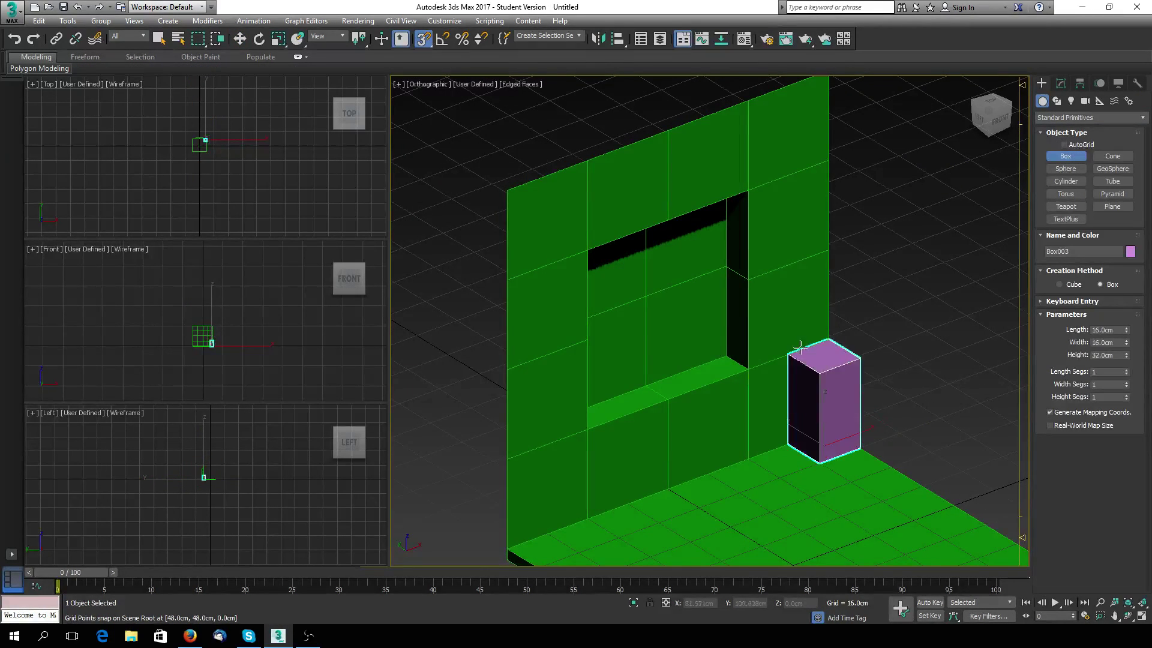
{"action": "left_click", "coordinate": [818, 72]}
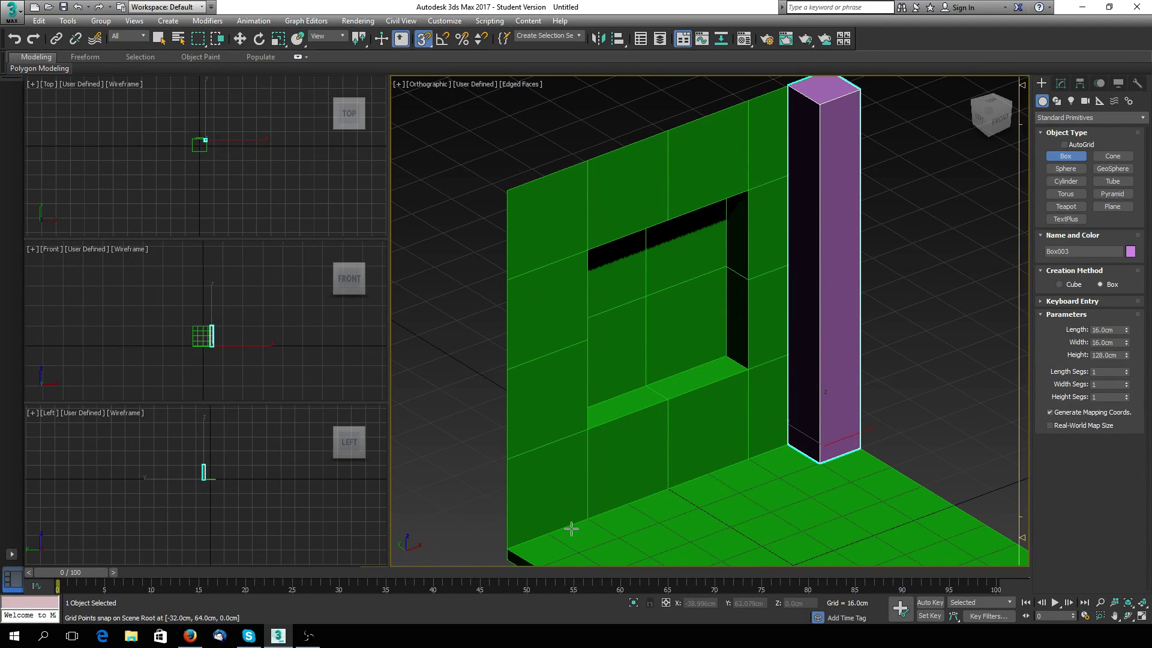
Step: Create a matching box pillar about 16.6 × 15.8 cm and 128 cm high at the left end of the wall panel
{"action": "left_click_drag", "start_coordinate": [546, 533], "coordinate": [541, 568]}
{"action": "left_click", "coordinate": [560, 174]}
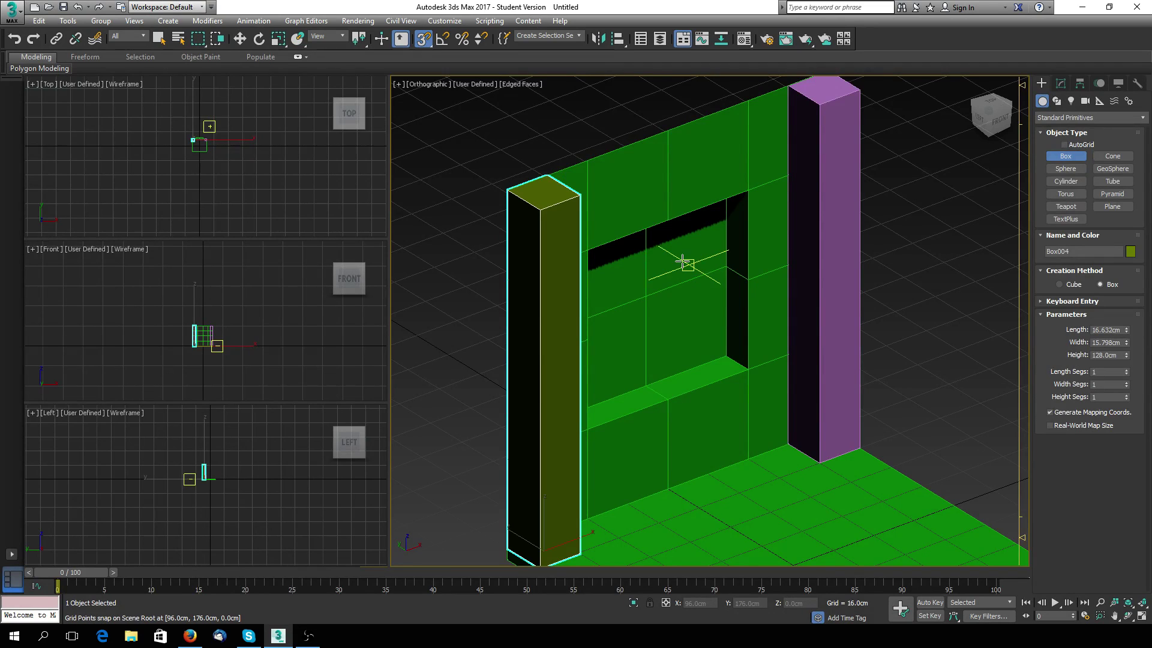
{"action": "middle_click_drag", "start_coordinate": [684, 260], "coordinate": [689, 144]}
{"action": "scroll", "coordinate": [660, 357], "scroll_direction": "down", "scroll_amount": 5}
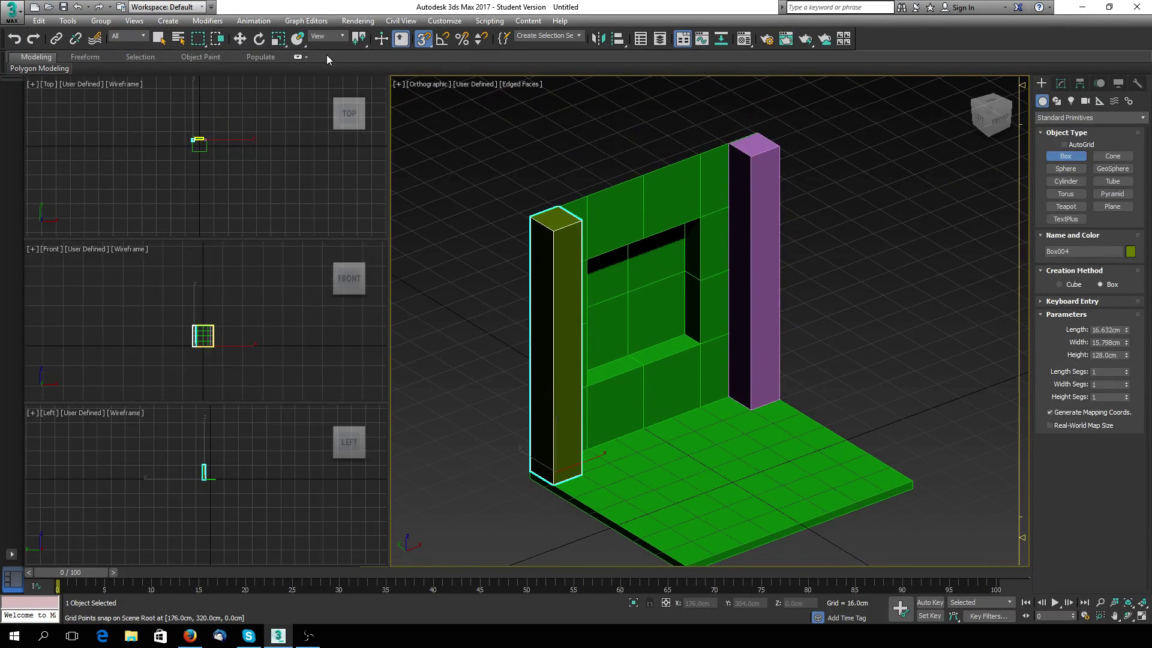
Step: Attach both pillars to the wall panel's editable poly so they form one object
{"action": "left_click", "coordinate": [239, 39]}
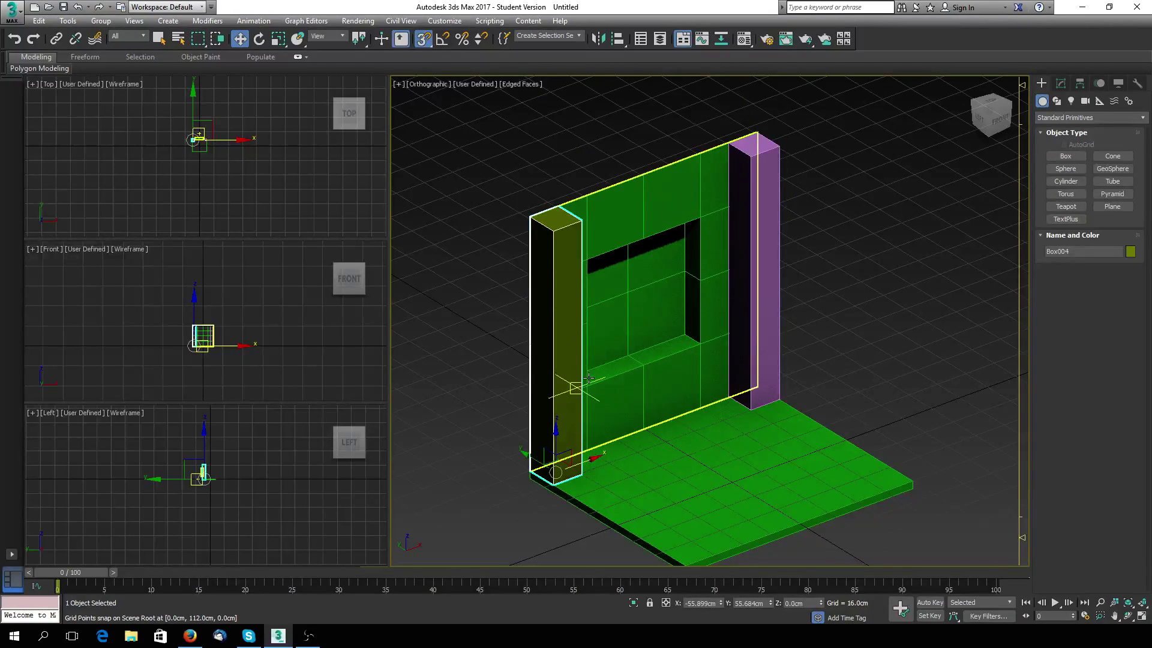
{"action": "left_click", "coordinate": [763, 342]}
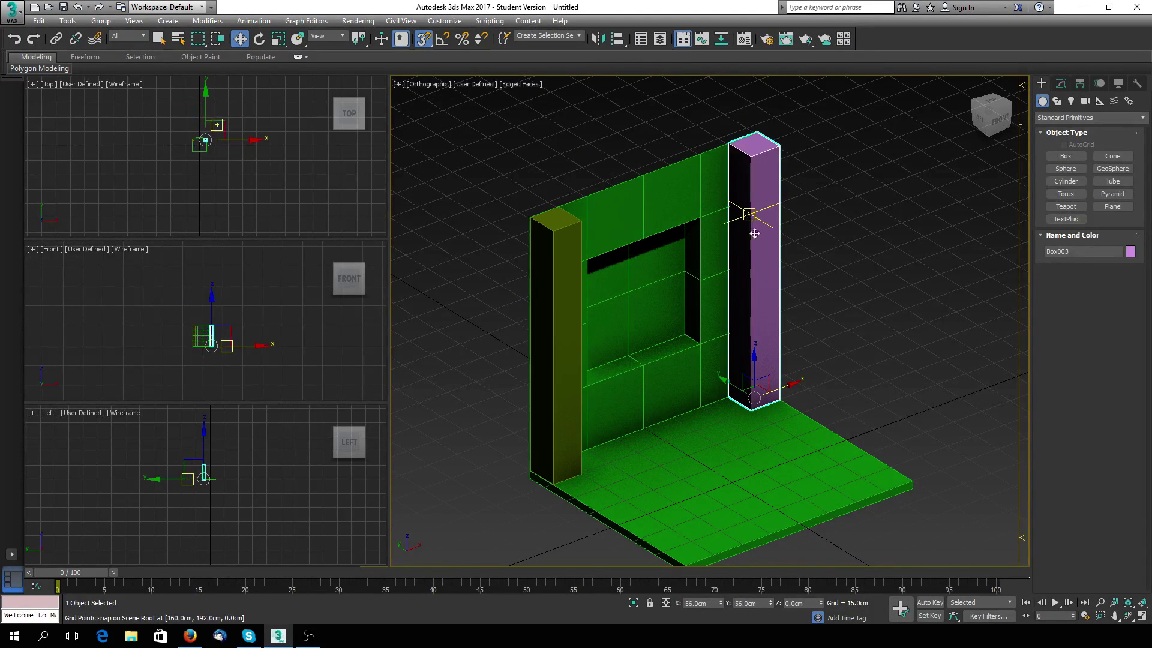
{"action": "left_click", "coordinate": [564, 309]}
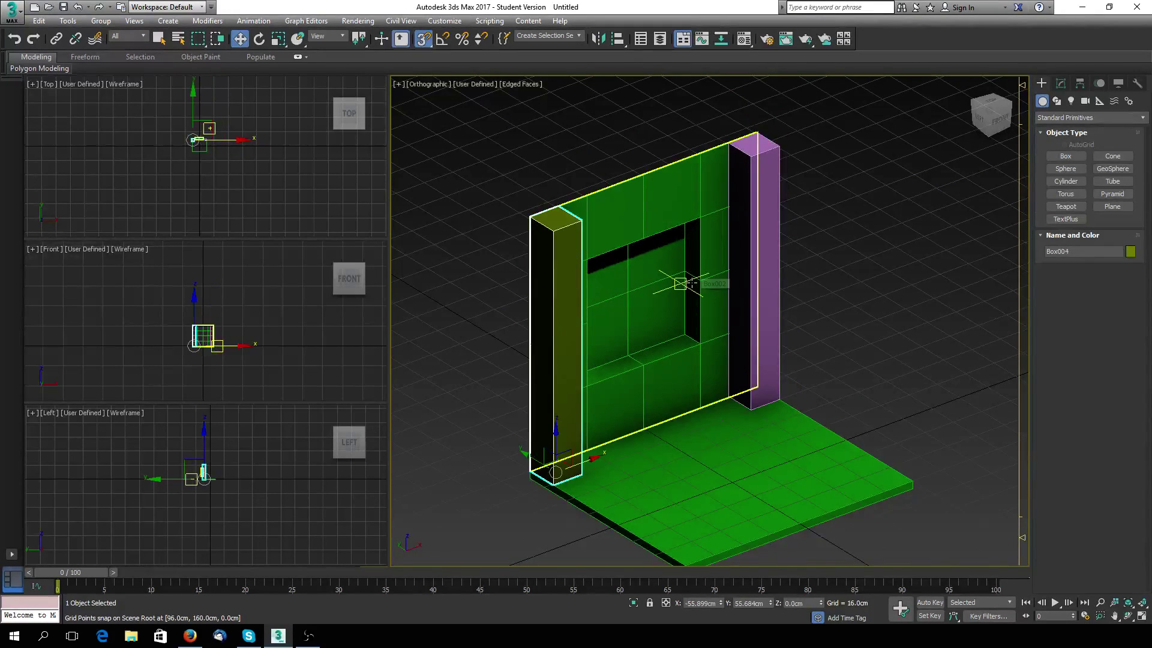
{"action": "left_click", "coordinate": [1061, 83]}
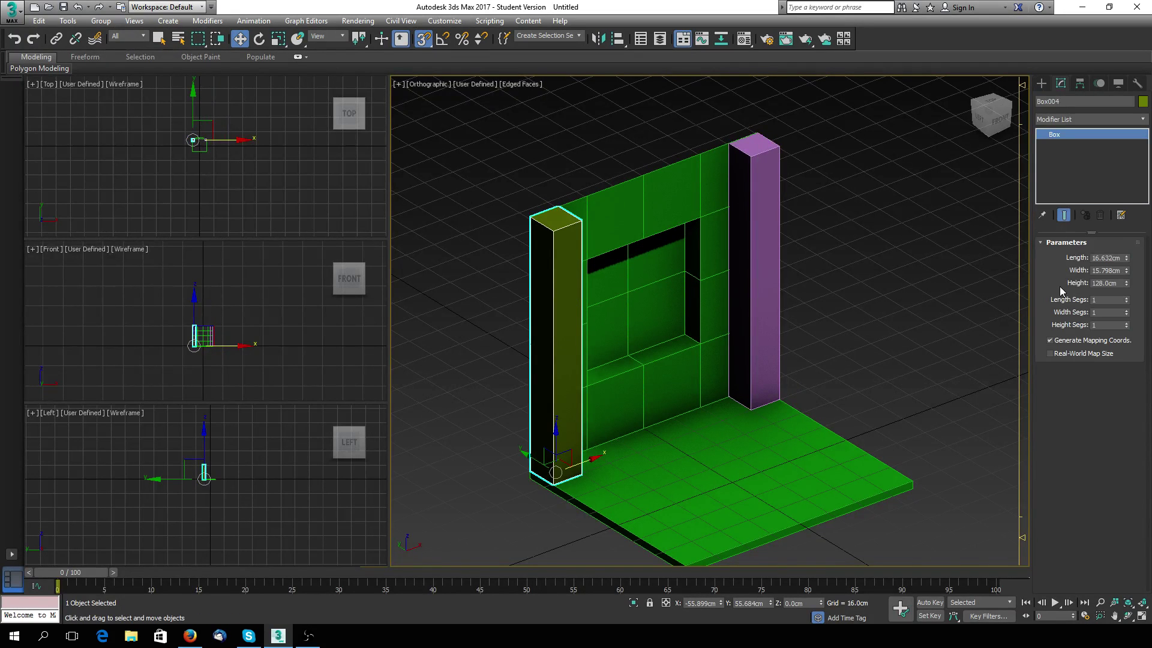
{"action": "left_click", "coordinate": [630, 219]}
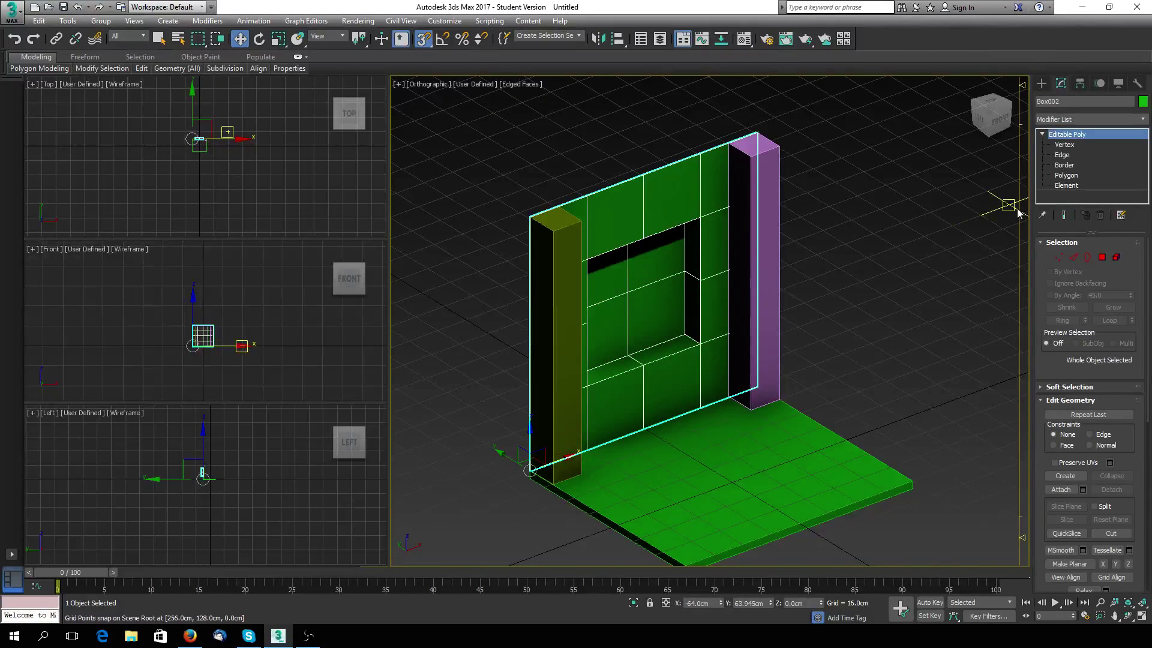
{"action": "left_click", "coordinate": [1061, 489]}
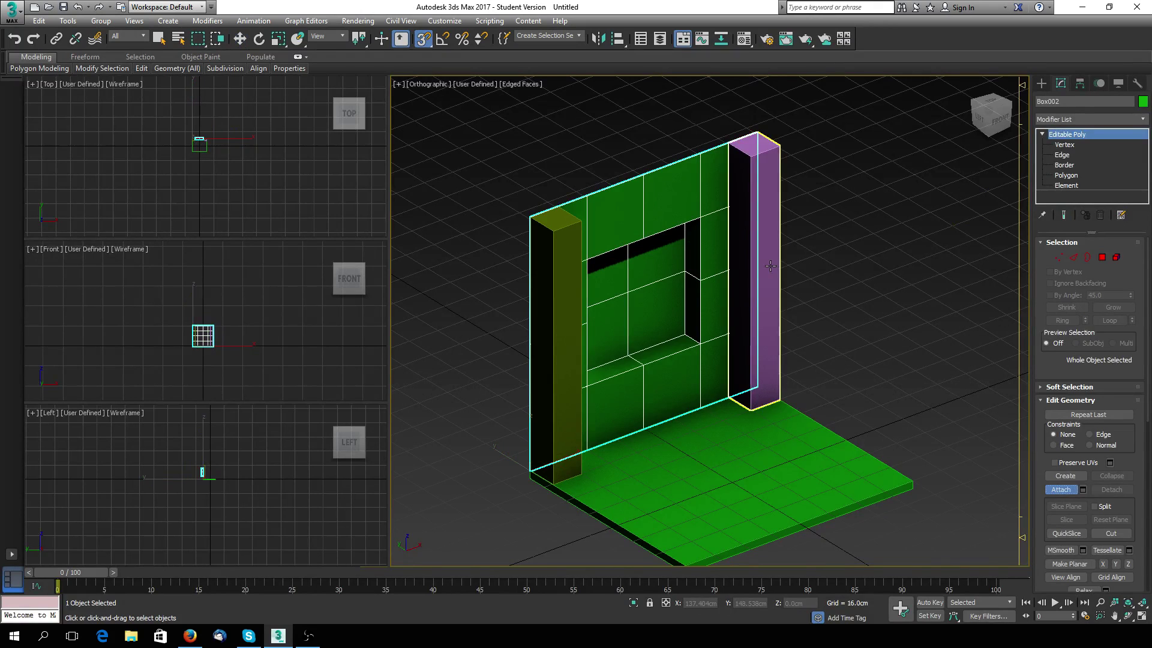
{"action": "left_click", "coordinate": [770, 282]}
{"action": "left_click", "coordinate": [563, 334]}
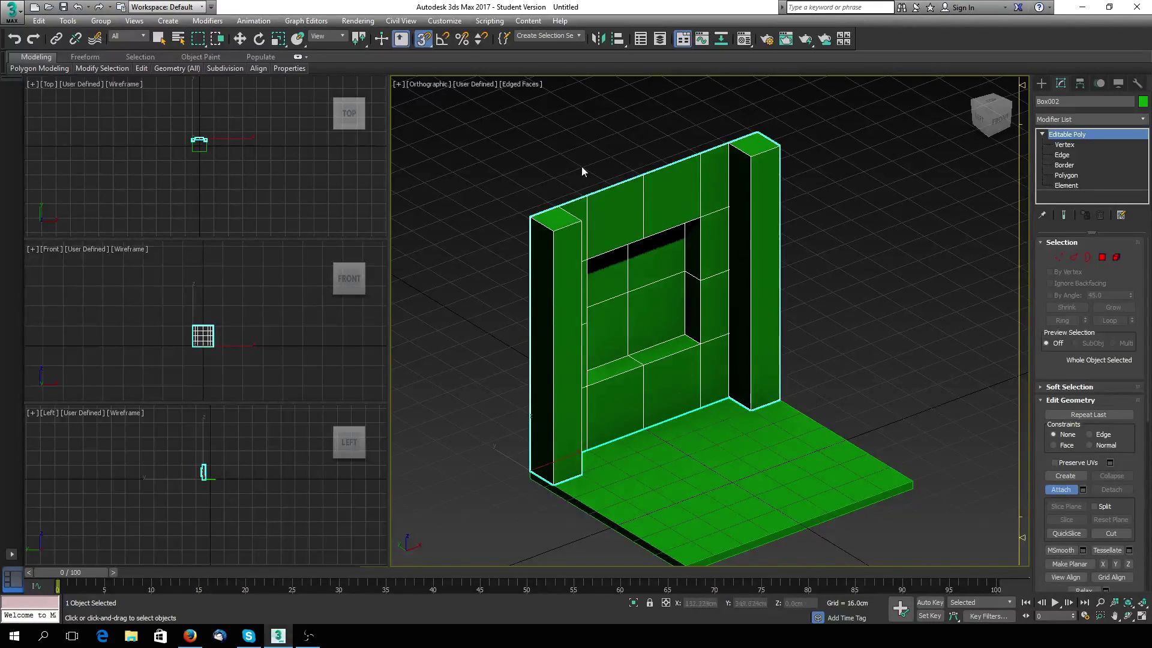
Step: Try moving the combined wall and pillars 32 cm along the X axis, then undo the move
{"action": "left_click", "coordinate": [241, 40]}
{"action": "left_click_drag", "start_coordinate": [553, 462], "coordinate": [587, 448]}
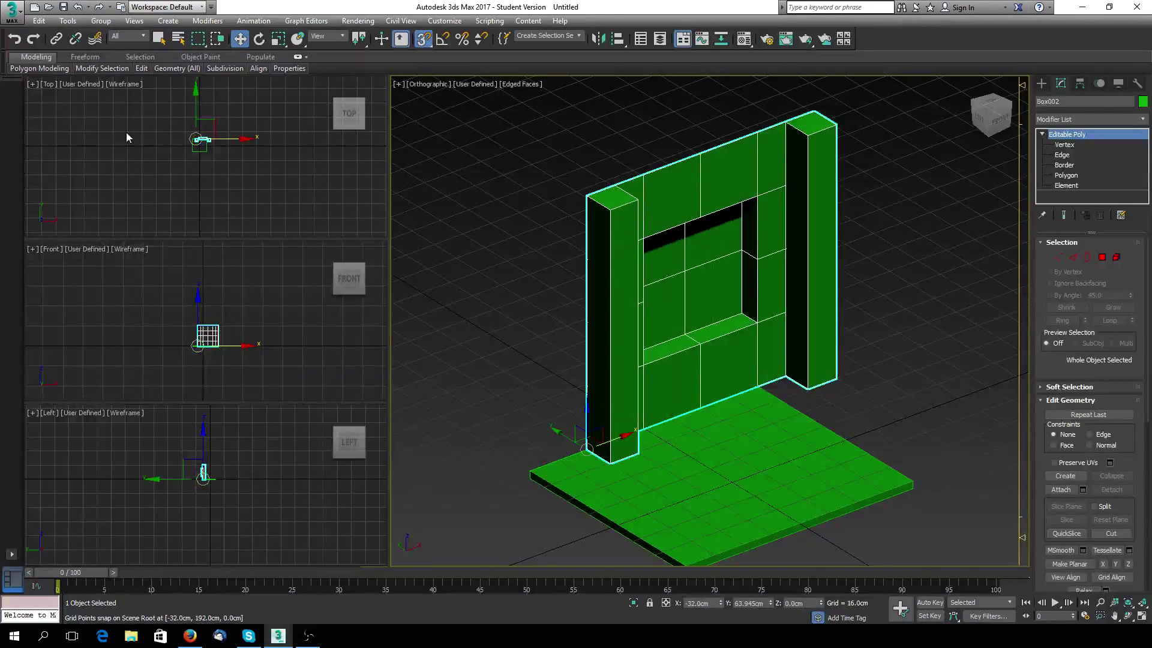
{"action": "left_click", "coordinate": [85, 6]}
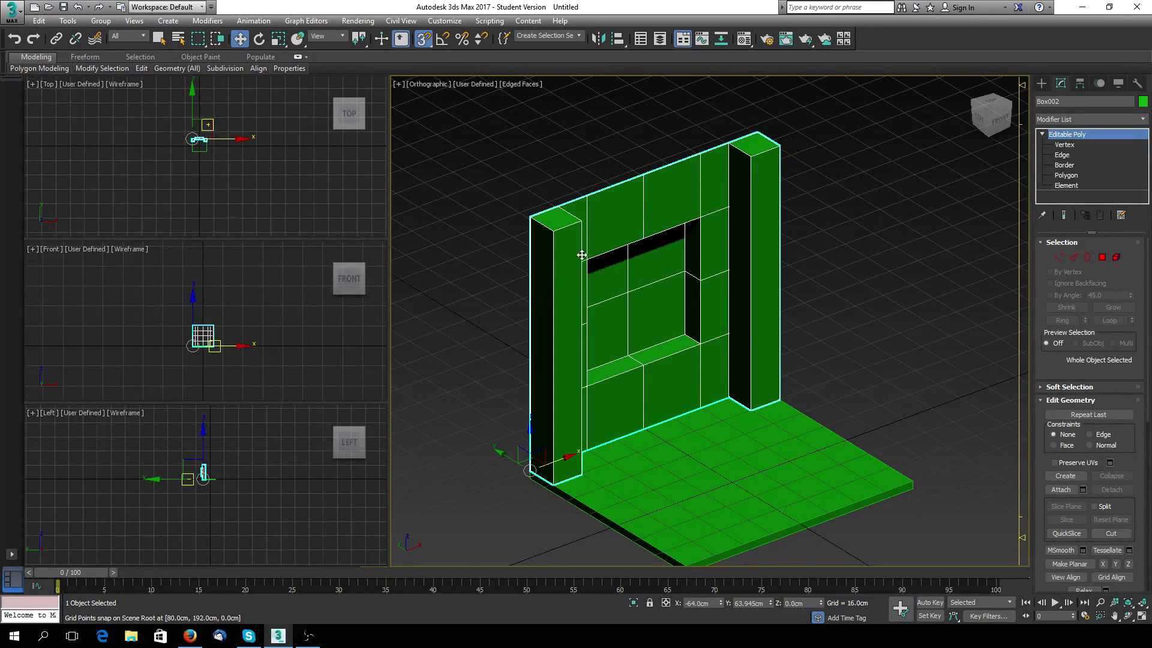
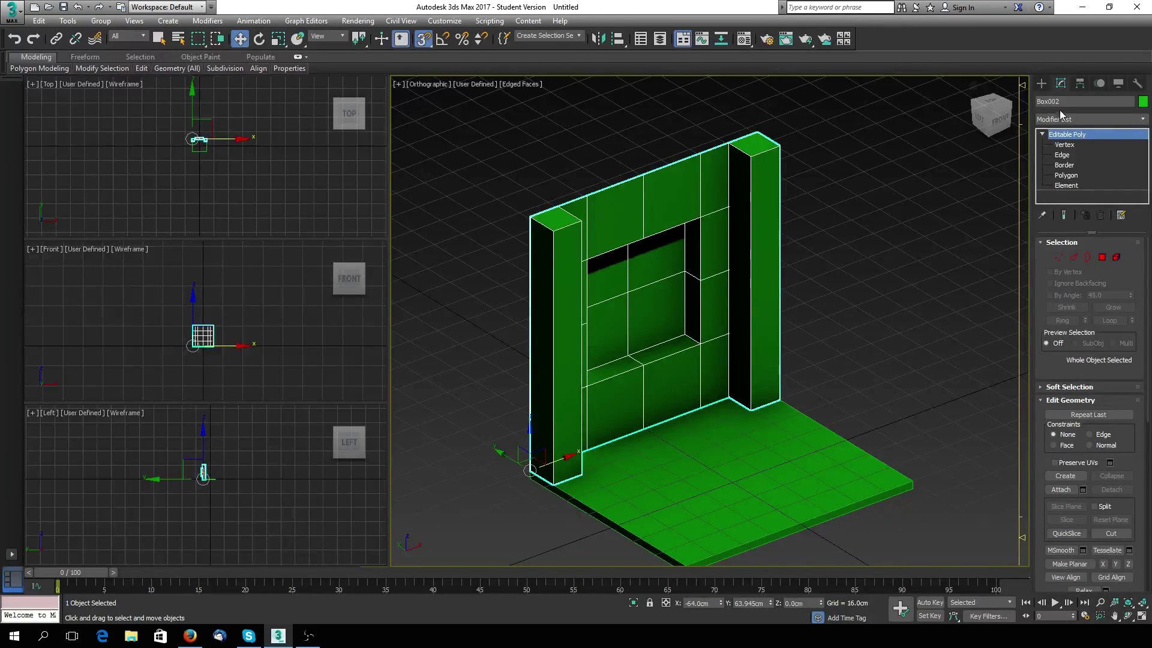
Step: Draw a zero-length box 128 cm wide and 32 cm high along the base of the wall
{"action": "left_click", "coordinate": [1042, 86]}
{"action": "left_click", "coordinate": [1065, 157]}
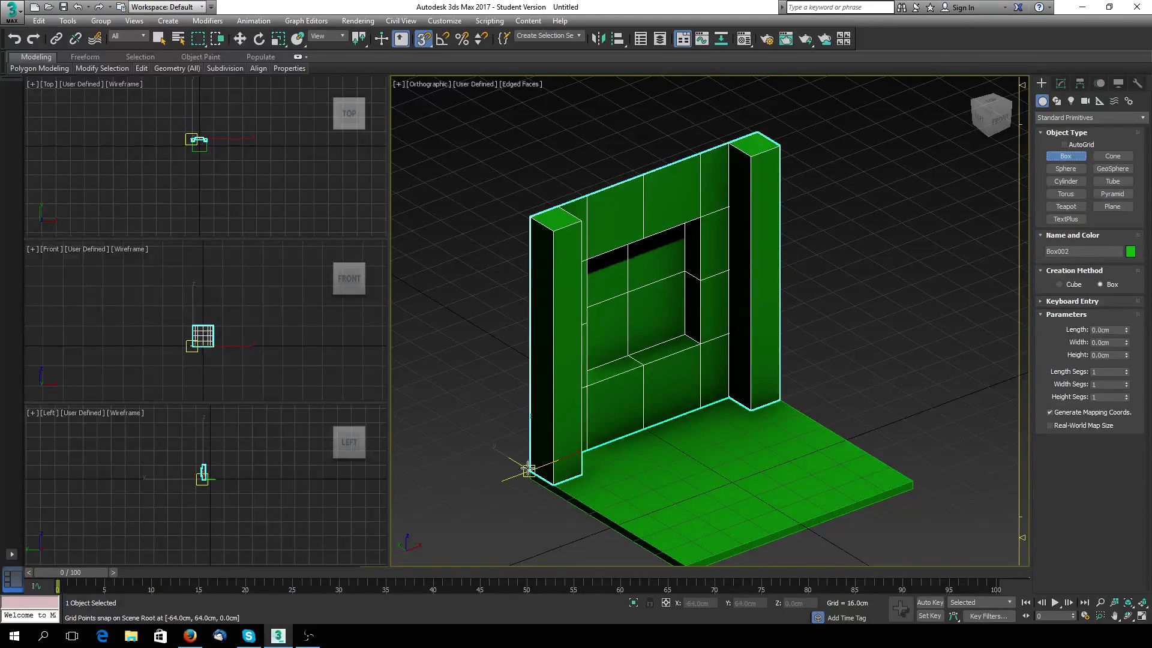
{"action": "left_click_drag", "start_coordinate": [701, 416], "coordinate": [758, 382]}
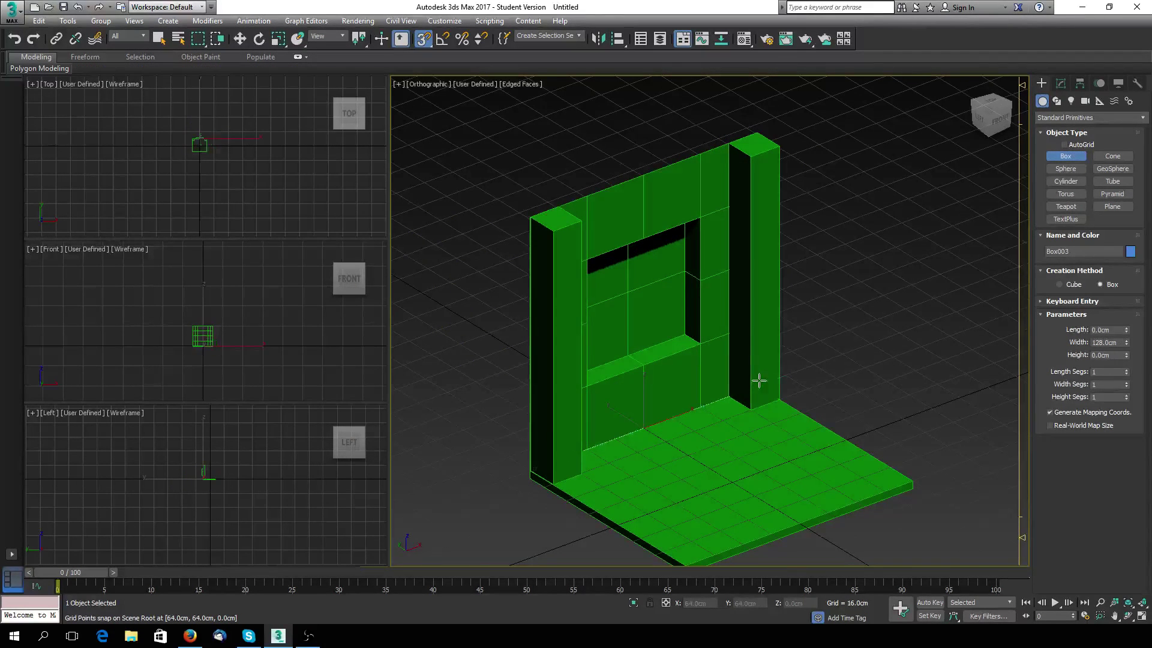
{"action": "left_click", "coordinate": [752, 324]}
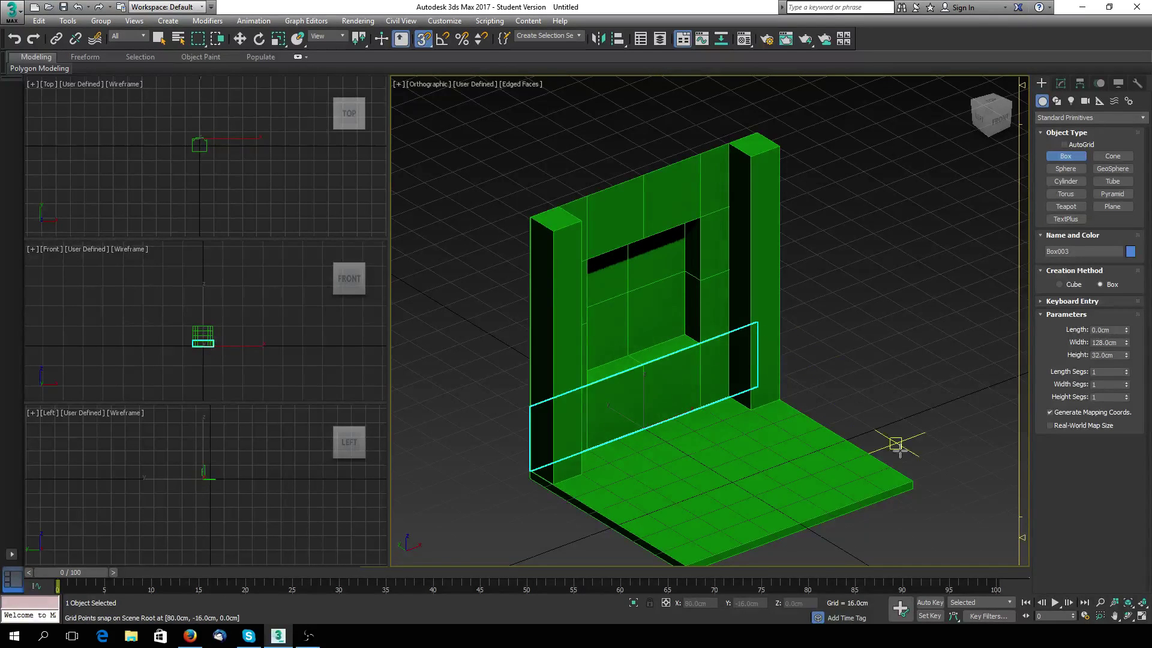
{"action": "left_click", "coordinate": [723, 477]}
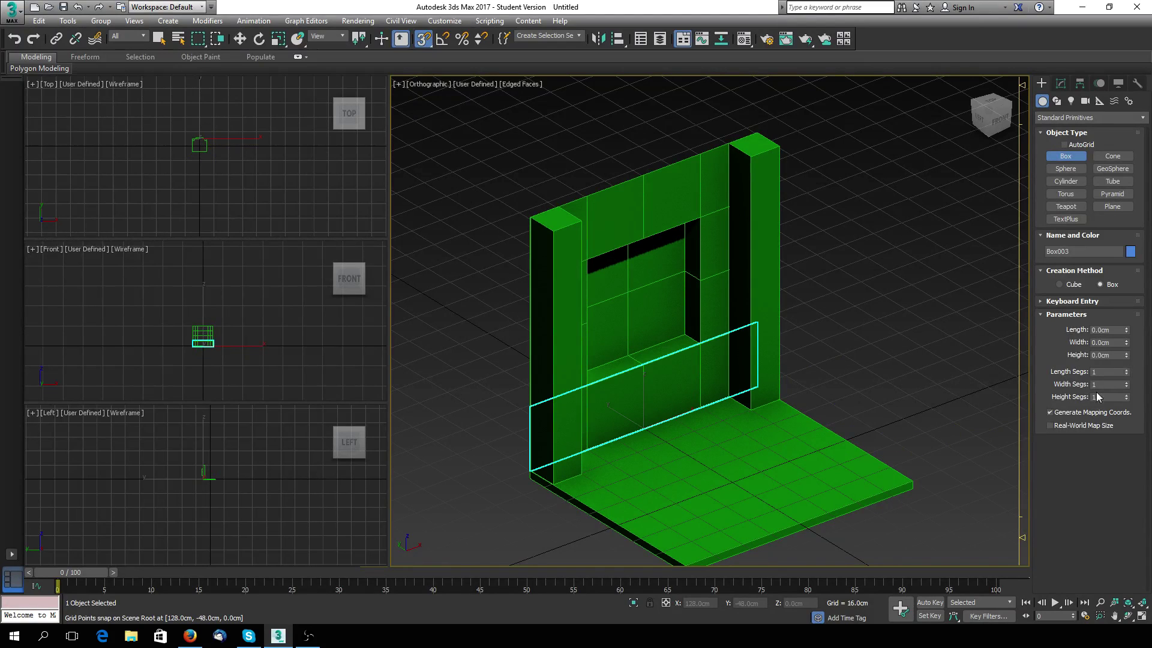
{"action": "left_click_drag", "start_coordinate": [1128, 375], "coordinate": [1127, 339]}
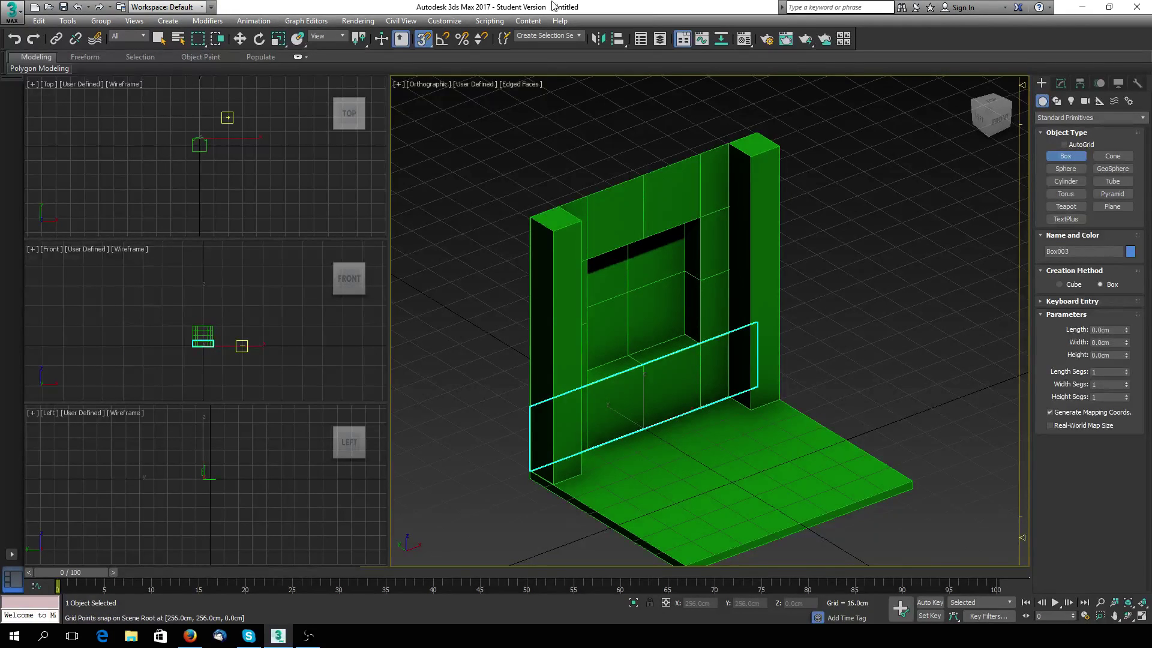
Step: Delete the zero-length box lying along the base of the wall
{"action": "left_click", "coordinate": [423, 39]}
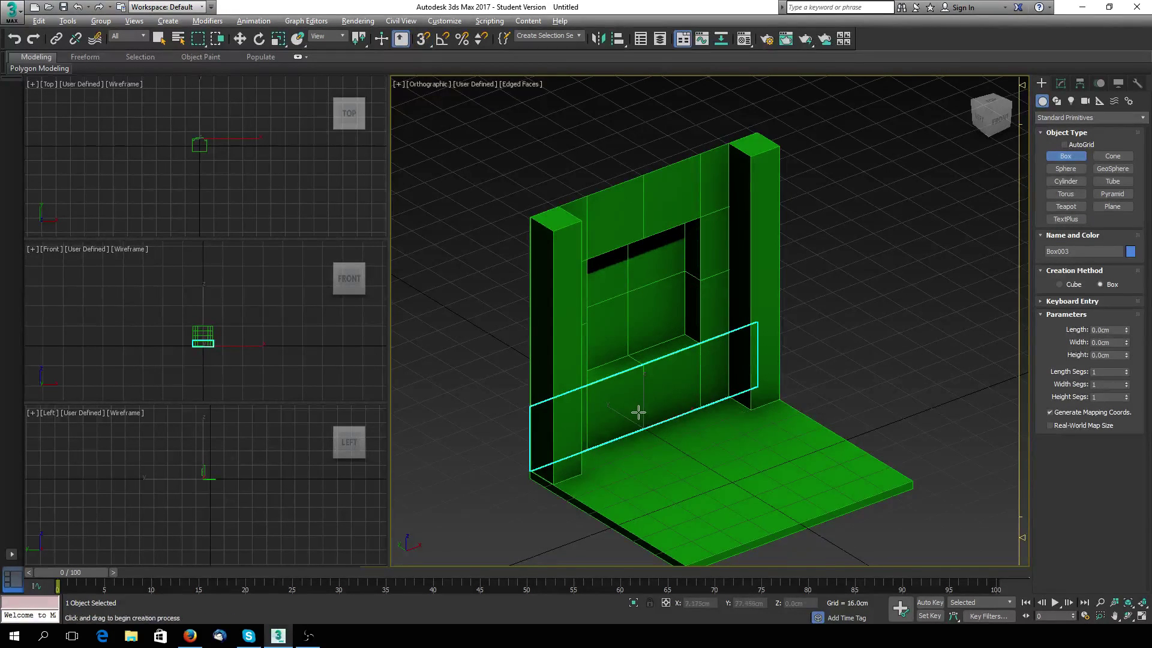
{"action": "middle_click_drag", "start_coordinate": [638, 411], "coordinate": [538, 424], "text": "alt"}
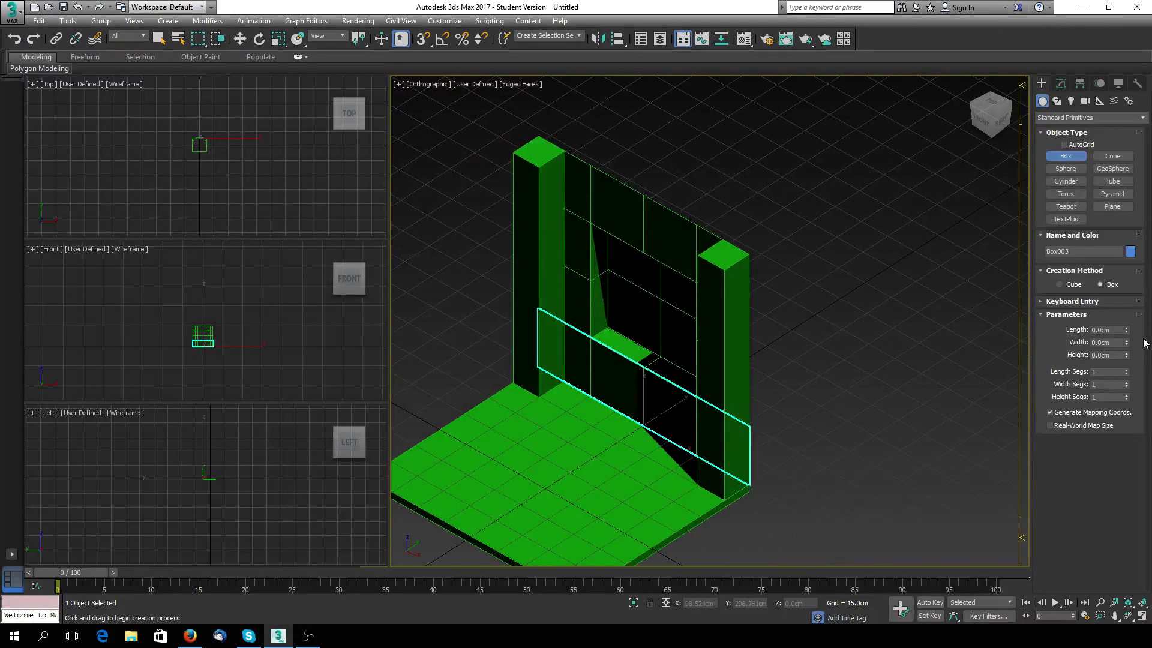
{"action": "right_click", "coordinate": [885, 369]}
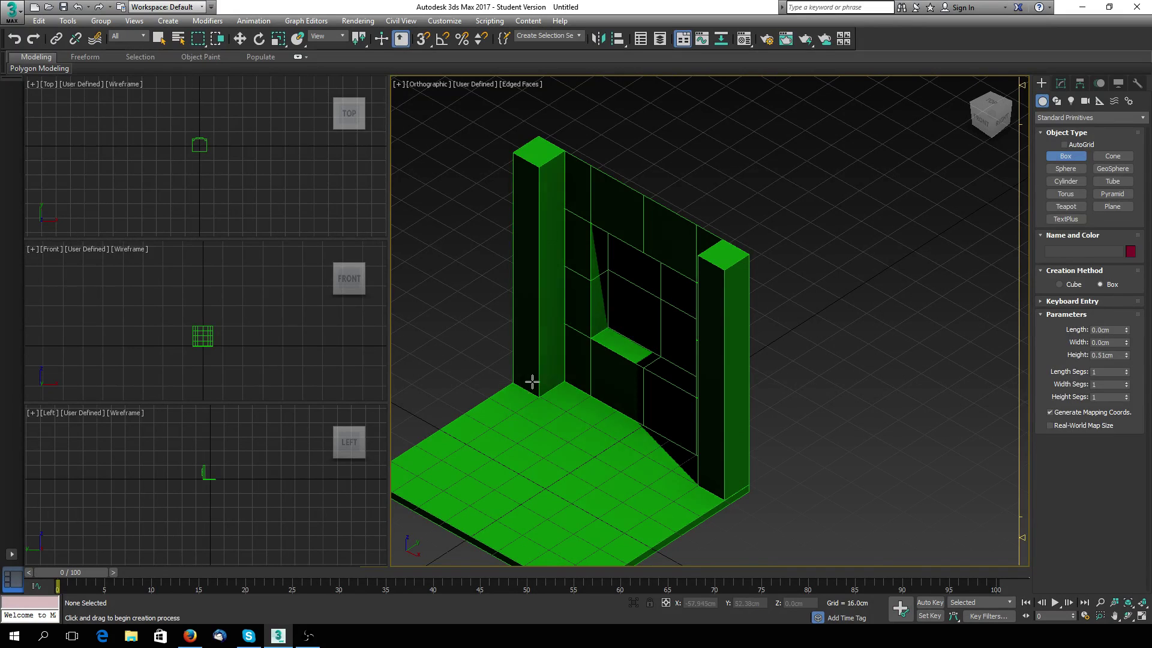
Step: Draw a grid-snapped box 16 cm long, 128 cm wide and 16 cm high along the wall's base, spanning both pillars
{"action": "key", "text": "s"}
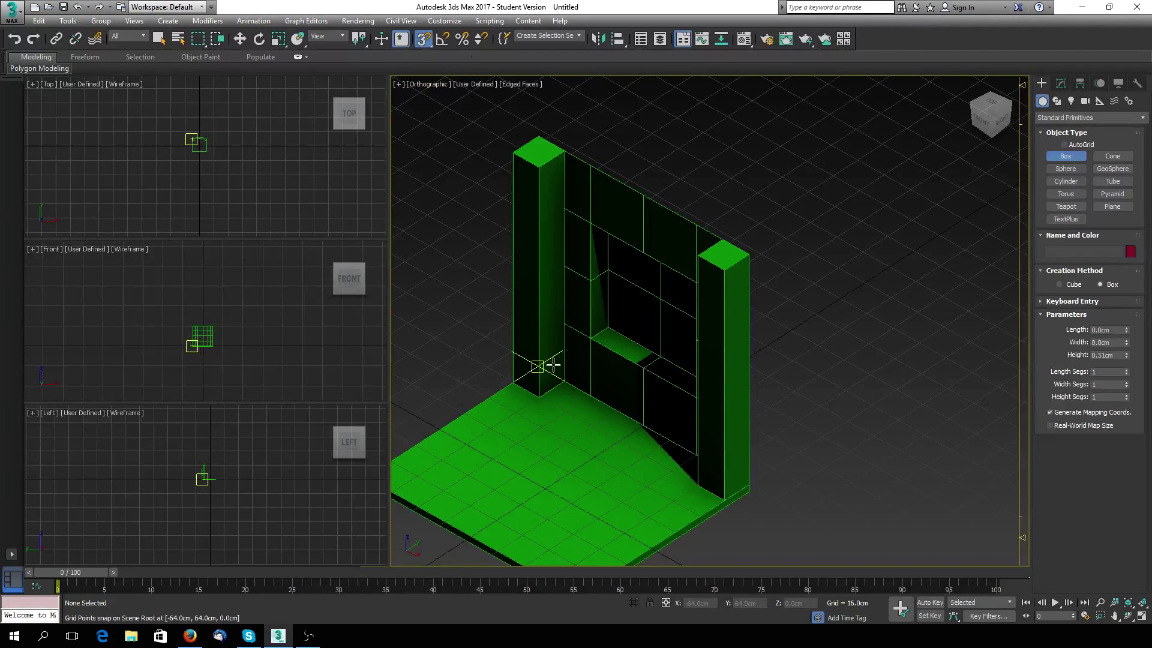
{"action": "left_click_drag", "start_coordinate": [537, 365], "coordinate": [719, 493]}
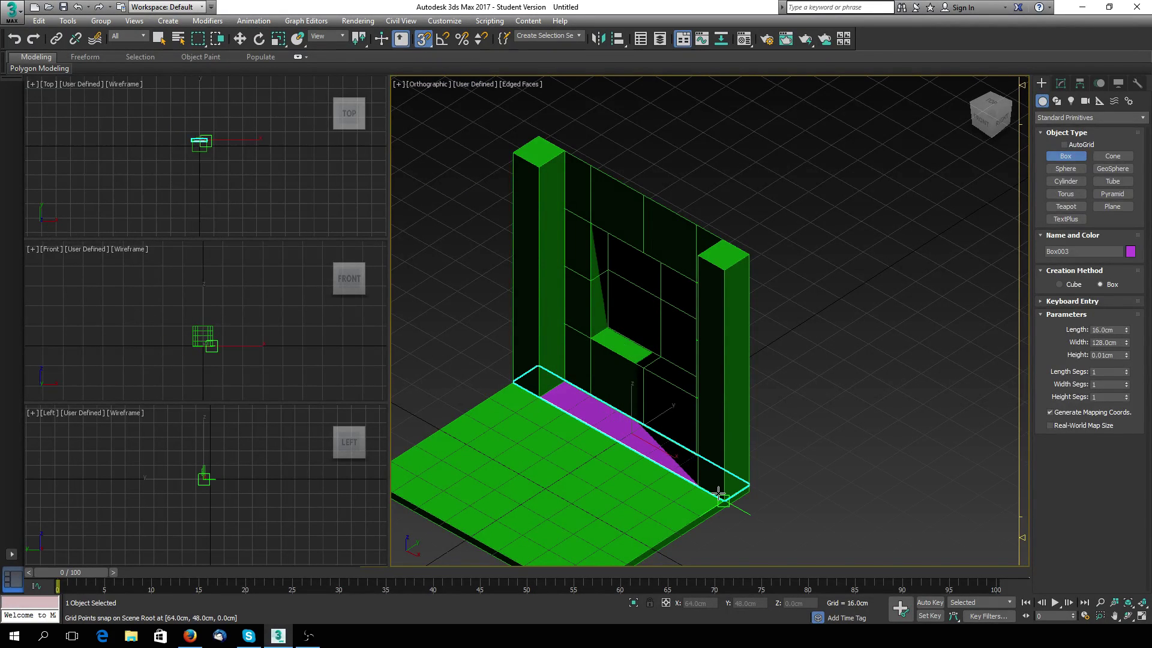
{"action": "left_click", "coordinate": [716, 461]}
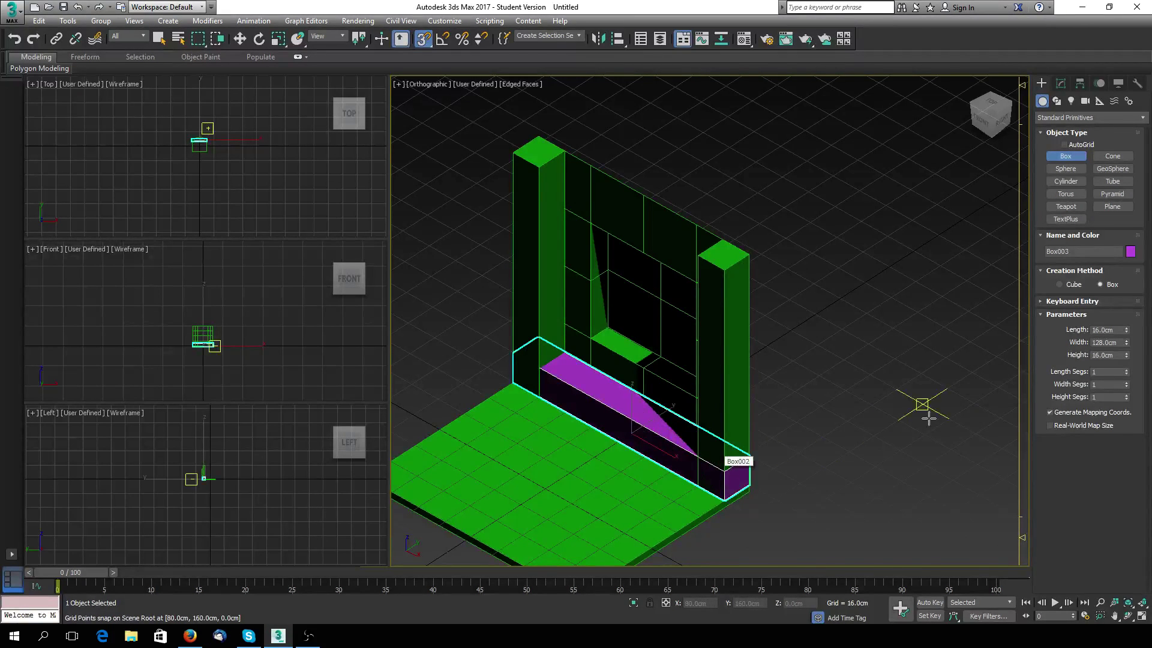
Step: Reduce the new base box's length to about 3.68 cm to make a thin strip
{"action": "left_click", "coordinate": [418, 39]}
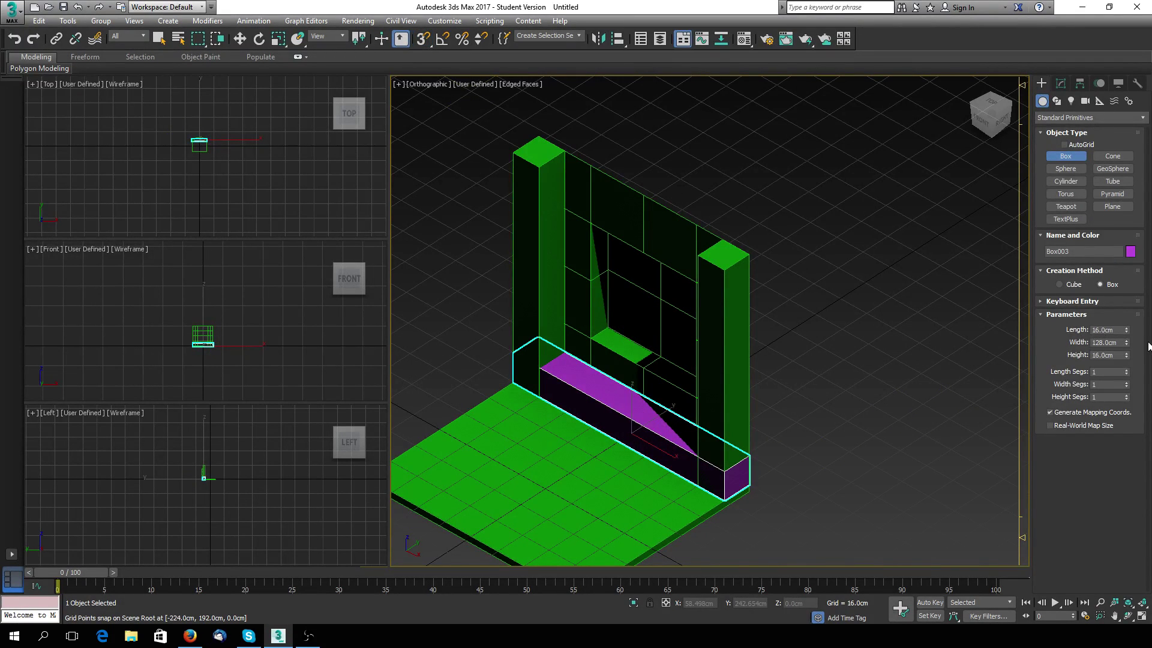
{"action": "left_click_drag", "start_coordinate": [1126, 331], "coordinate": [1127, 377]}
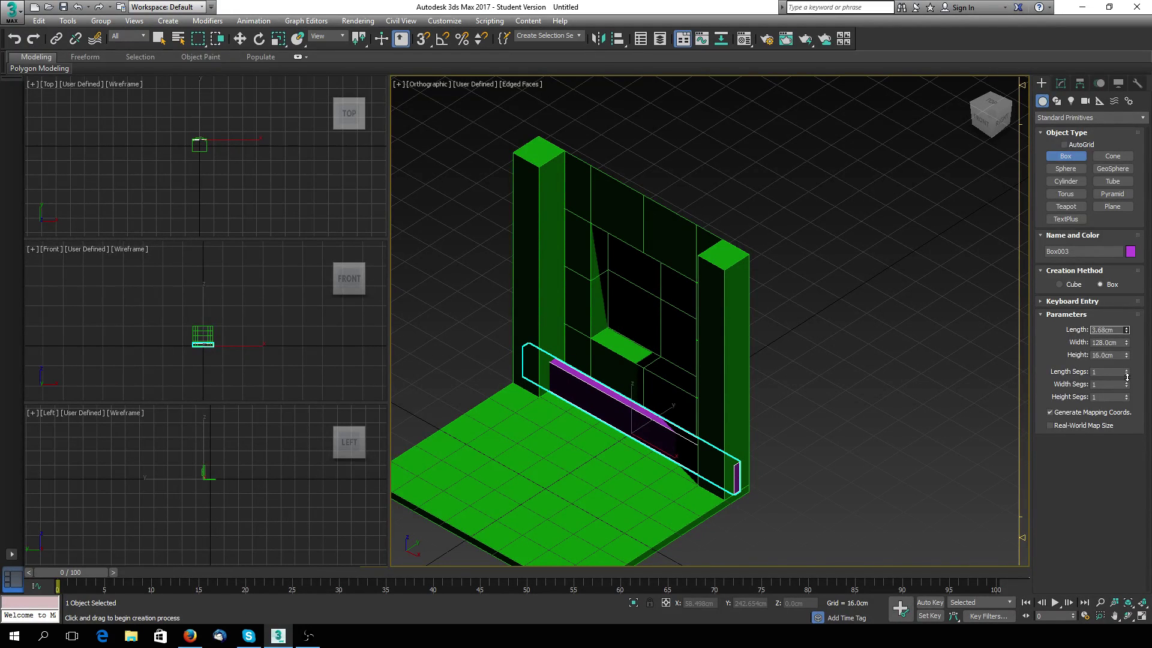
{"action": "scroll", "coordinate": [522, 450], "scroll_direction": "up", "scroll_amount": 4}
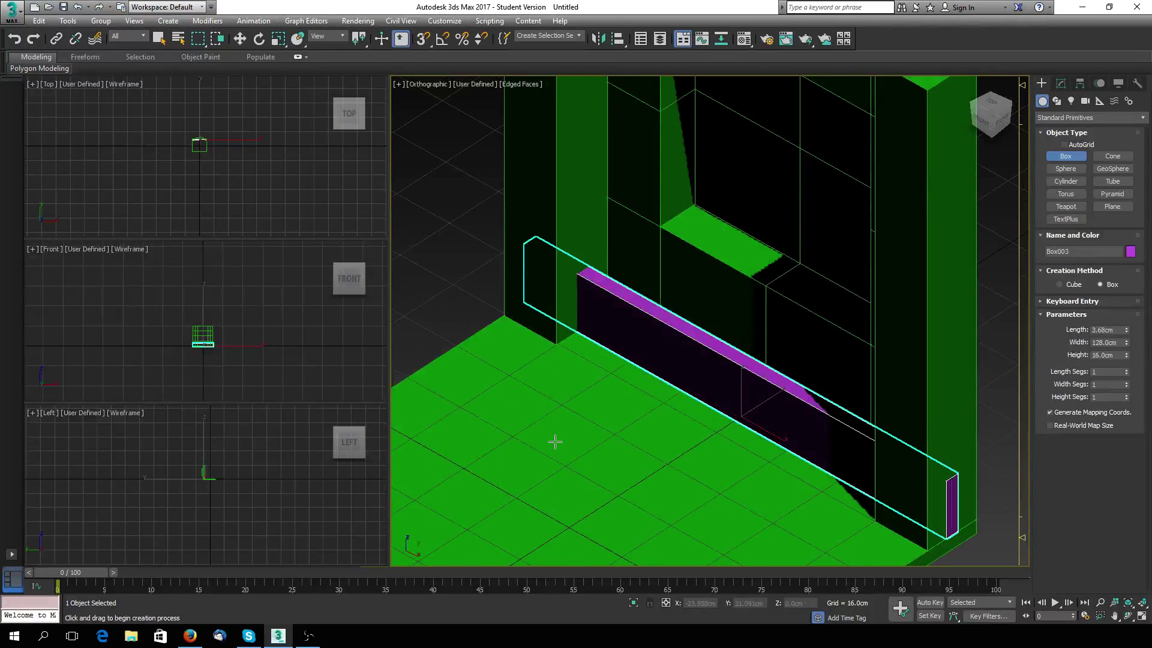
{"action": "scroll", "coordinate": [555, 443], "scroll_direction": "down", "scroll_amount": 2}
{"action": "middle_click_drag", "start_coordinate": [555, 422], "coordinate": [666, 437], "text": "alt"}
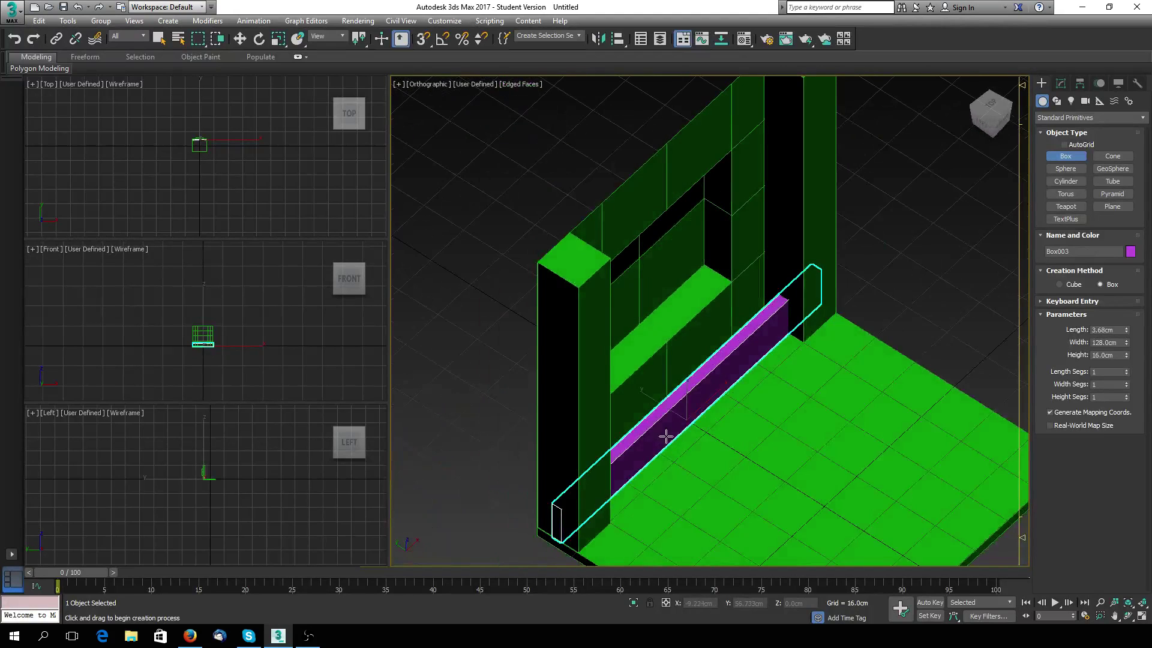
Step: Place the thin strip on the lower wall surface with Select and Place so it lies flat between the pillars
{"action": "left_click", "coordinate": [239, 38]}
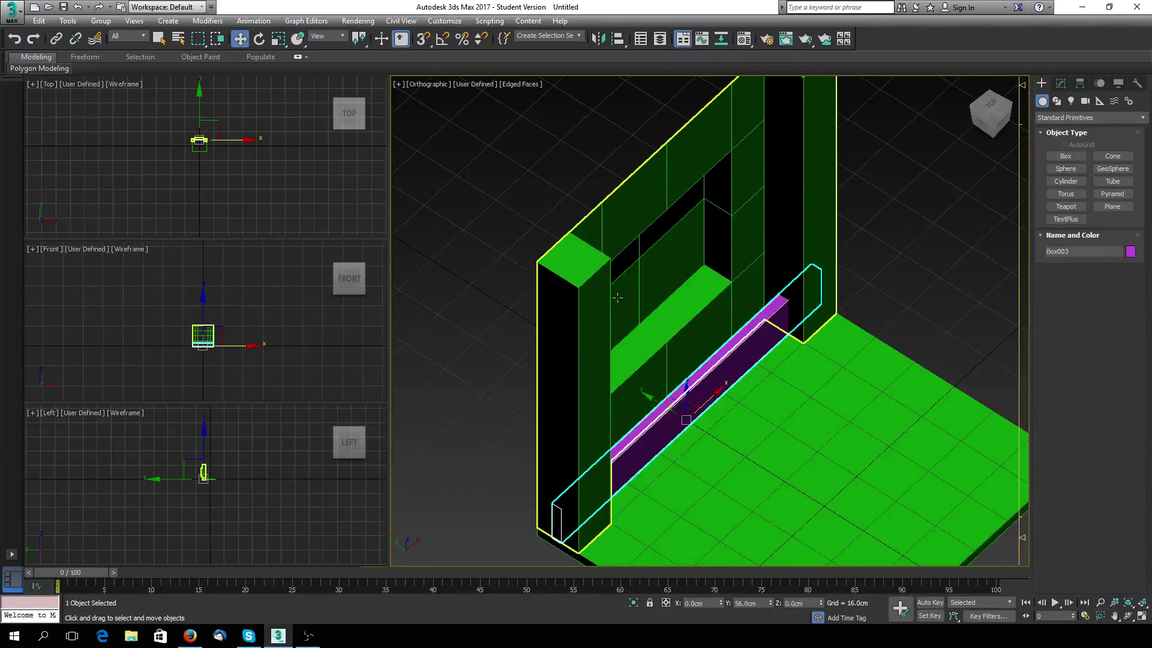
{"action": "scroll", "coordinate": [596, 305], "scroll_direction": "up", "scroll_amount": 2}
{"action": "middle_click_drag", "start_coordinate": [602, 272], "coordinate": [570, 215]}
{"action": "scroll", "coordinate": [582, 238], "scroll_direction": "down", "scroll_amount": 2}
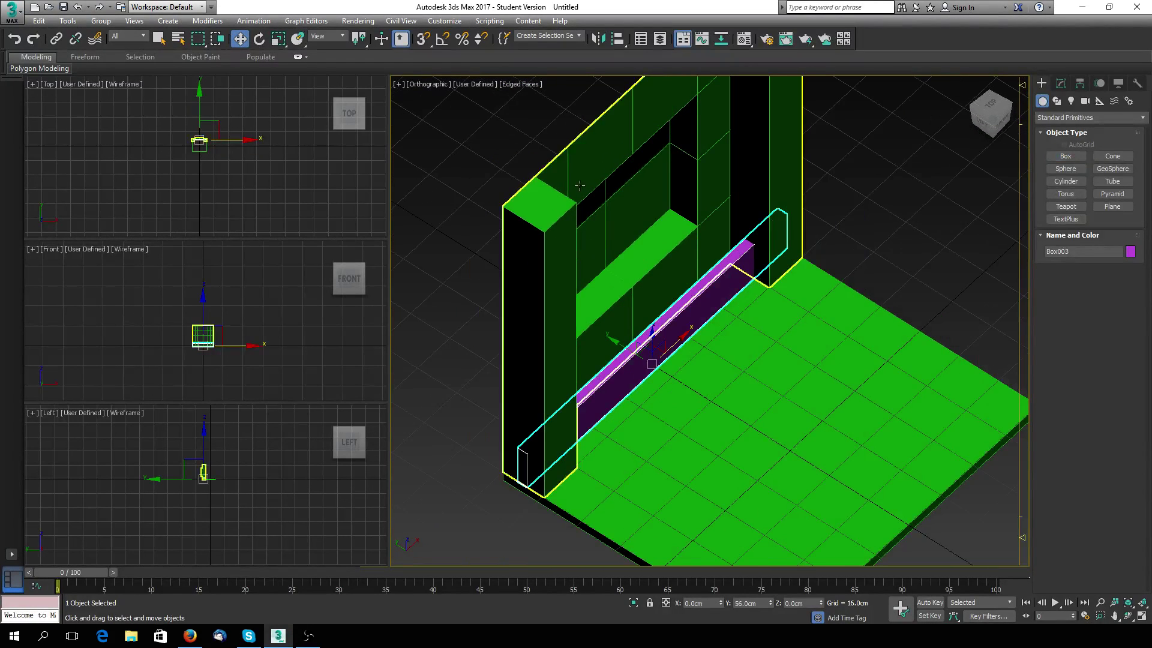
{"action": "left_click", "coordinate": [297, 38]}
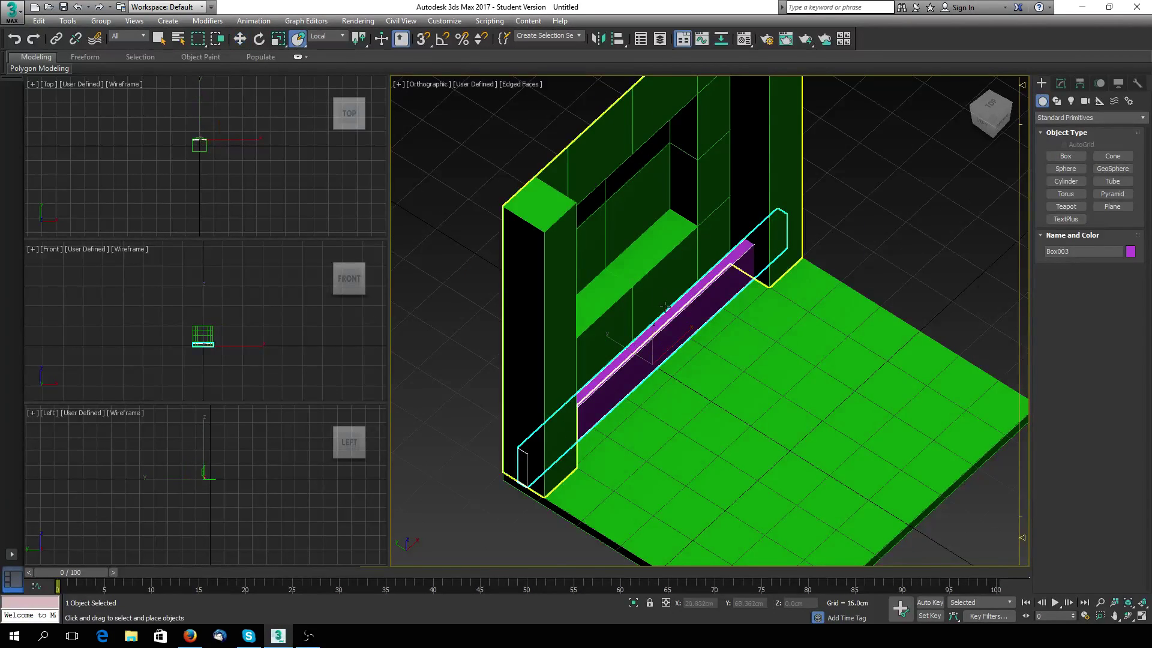
{"action": "left_click_drag", "start_coordinate": [665, 307], "coordinate": [644, 323]}
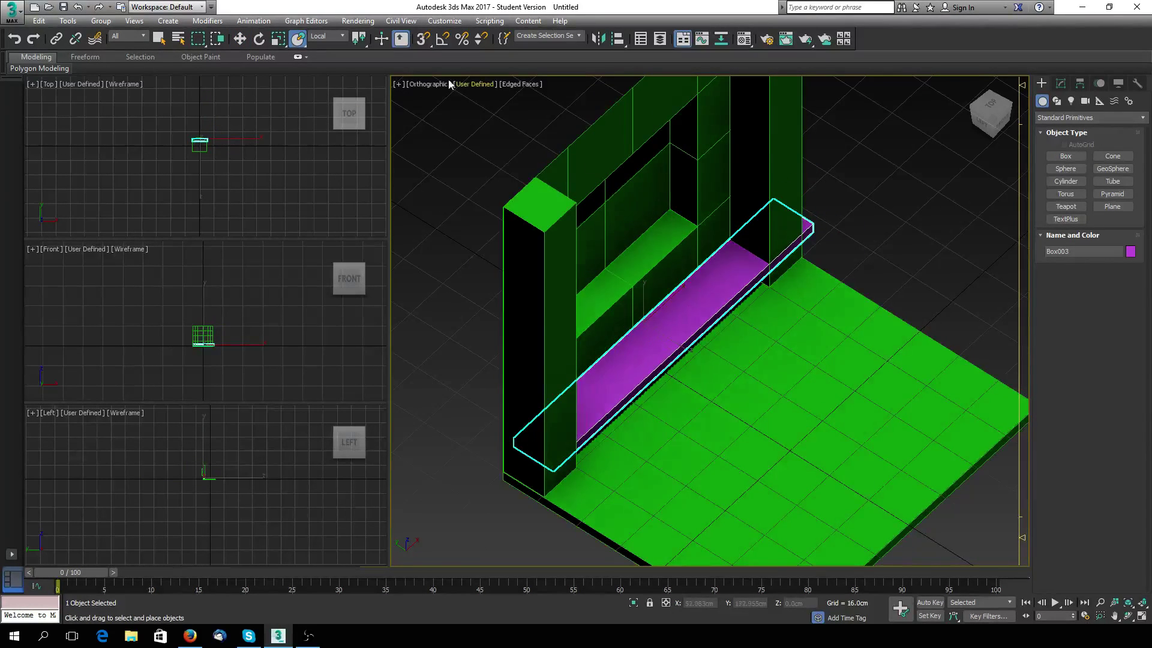
{"action": "scroll", "coordinate": [801, 300], "scroll_direction": "up", "scroll_amount": 3}
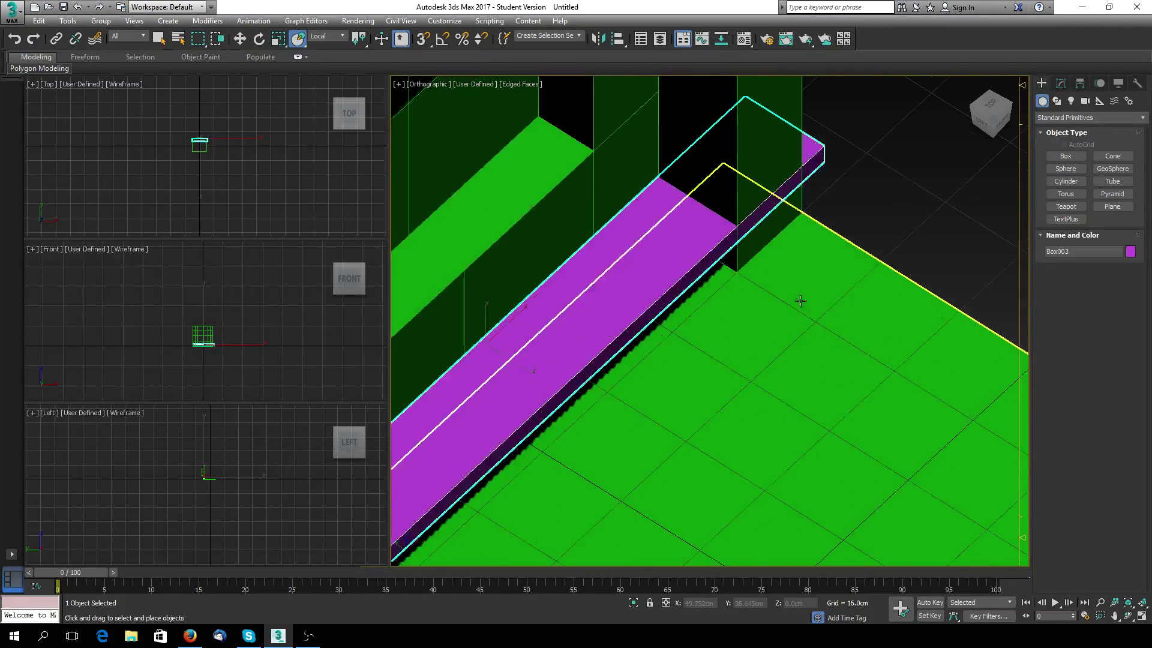
{"action": "scroll", "coordinate": [799, 300], "scroll_direction": "down", "scroll_amount": 3}
Step: In the front view, move the strip along X to about 0.23 cm, roughly in line with the wall's ends
{"action": "key", "text": "f"}
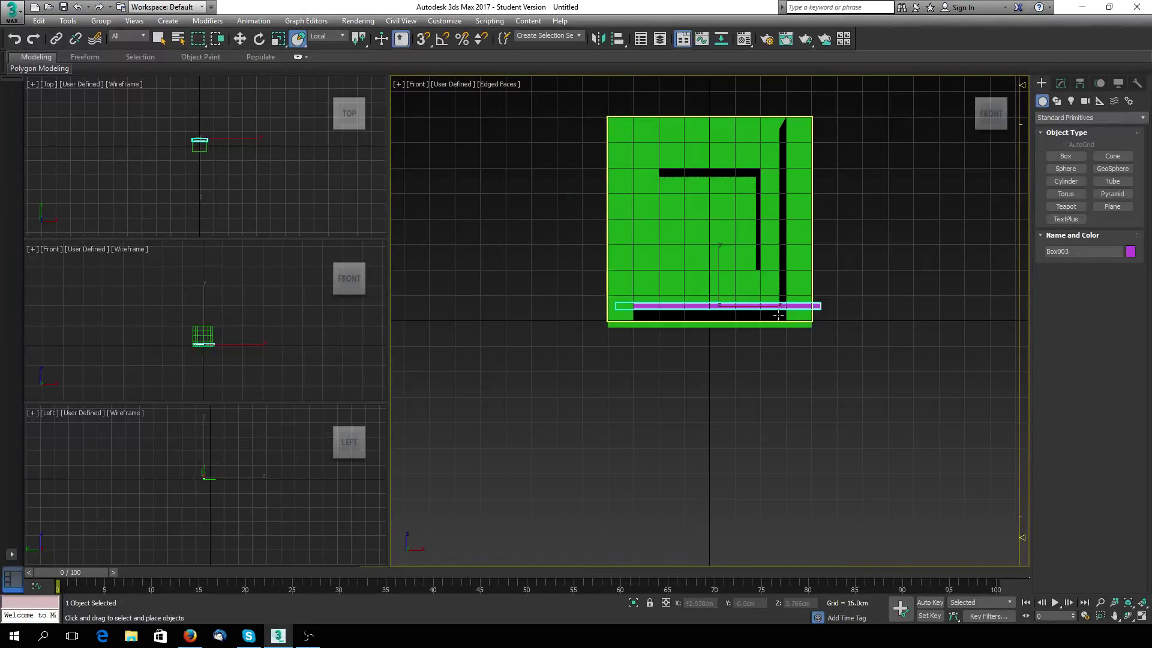
{"action": "scroll", "coordinate": [773, 311], "scroll_direction": "up", "scroll_amount": 3}
{"action": "middle_click_drag", "start_coordinate": [773, 310], "coordinate": [808, 378]}
{"action": "right_click", "coordinate": [423, 40]}
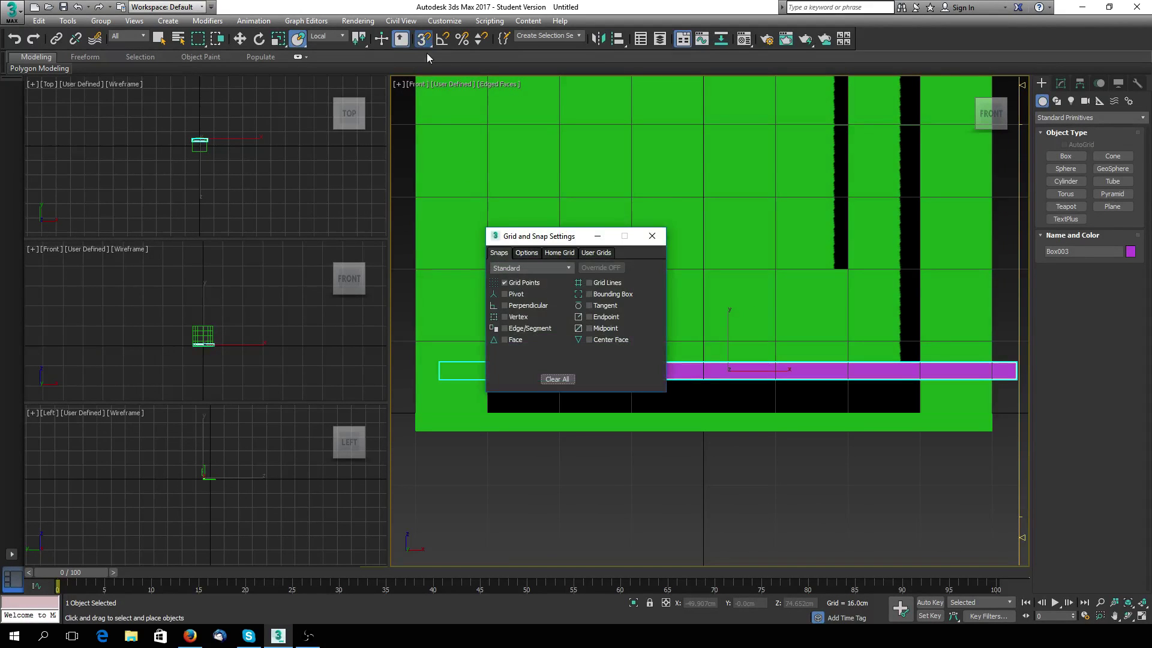
{"action": "left_click", "coordinate": [651, 236]}
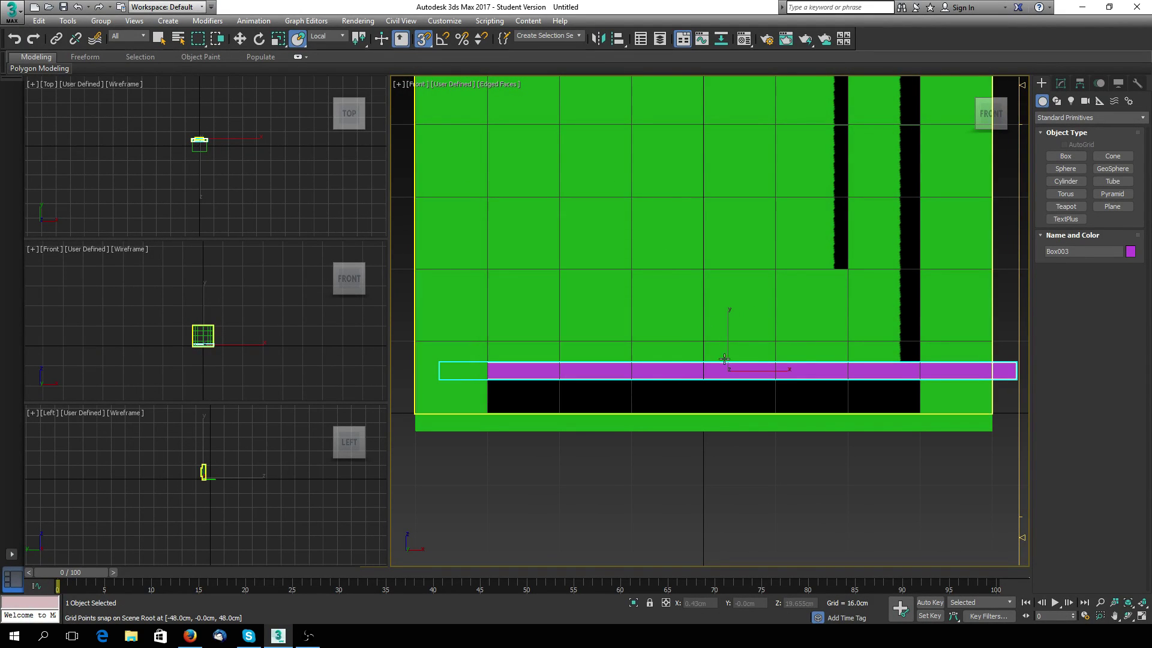
{"action": "key", "text": "w"}
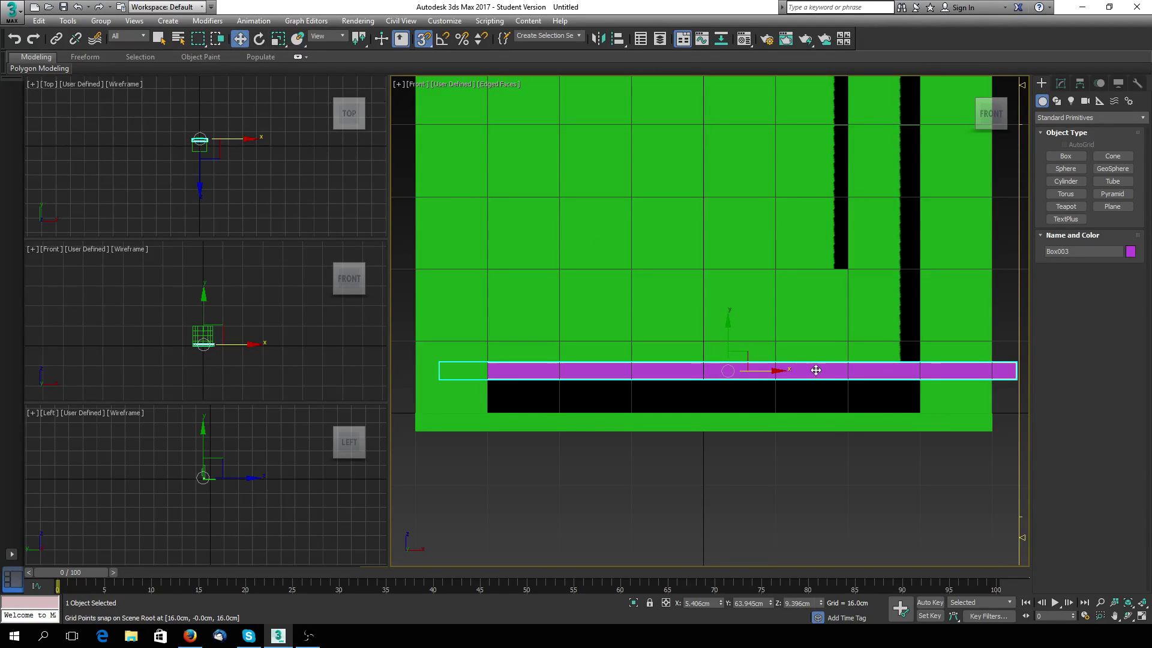
{"action": "left_click_drag", "start_coordinate": [772, 371], "coordinate": [749, 372]}
Step: Enable grid line snapping and move the strip to X 0 so its ends align with the wall
{"action": "right_click", "coordinate": [480, 39]}
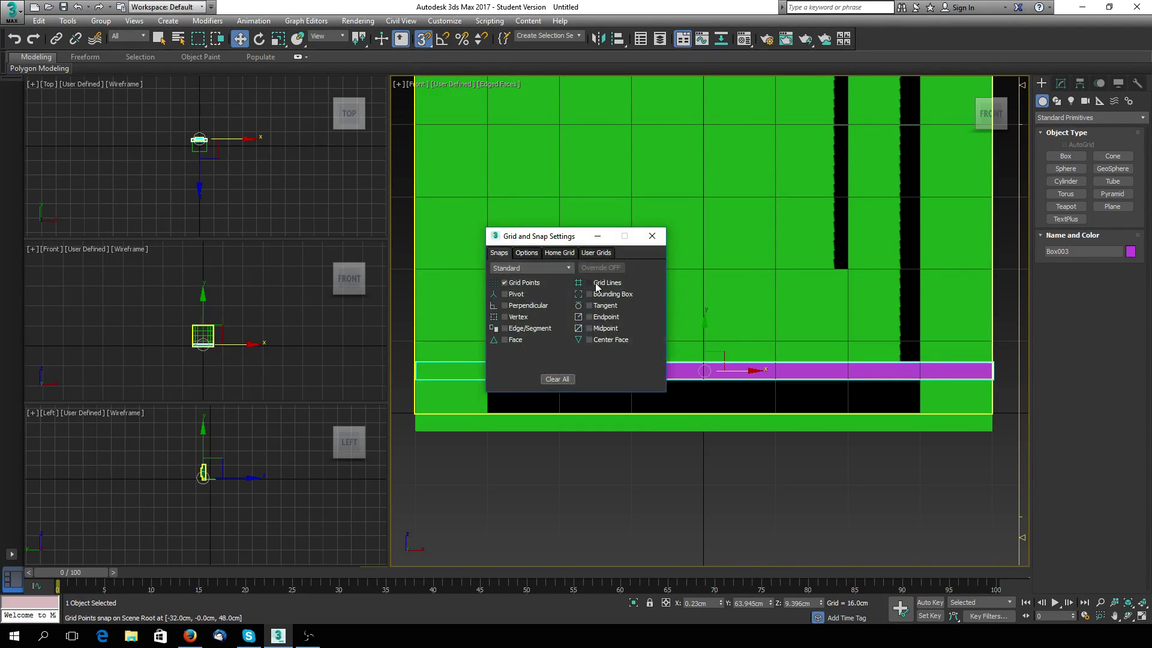
{"action": "left_click", "coordinate": [653, 236]}
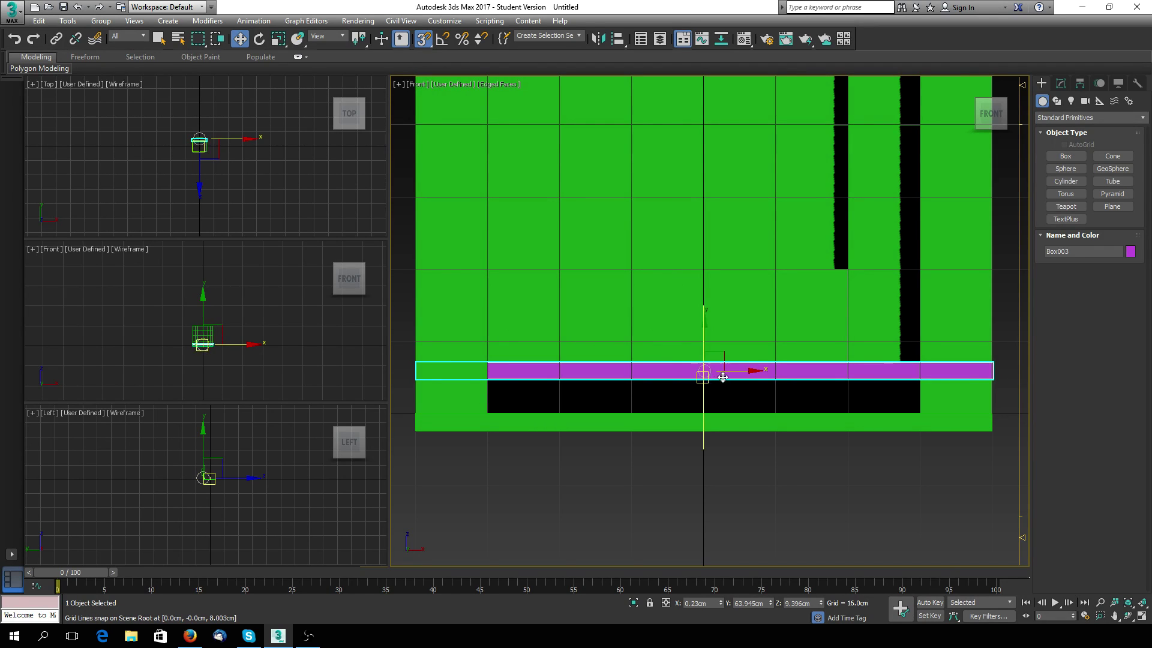
{"action": "left_click_drag", "start_coordinate": [736, 372], "coordinate": [705, 370]}
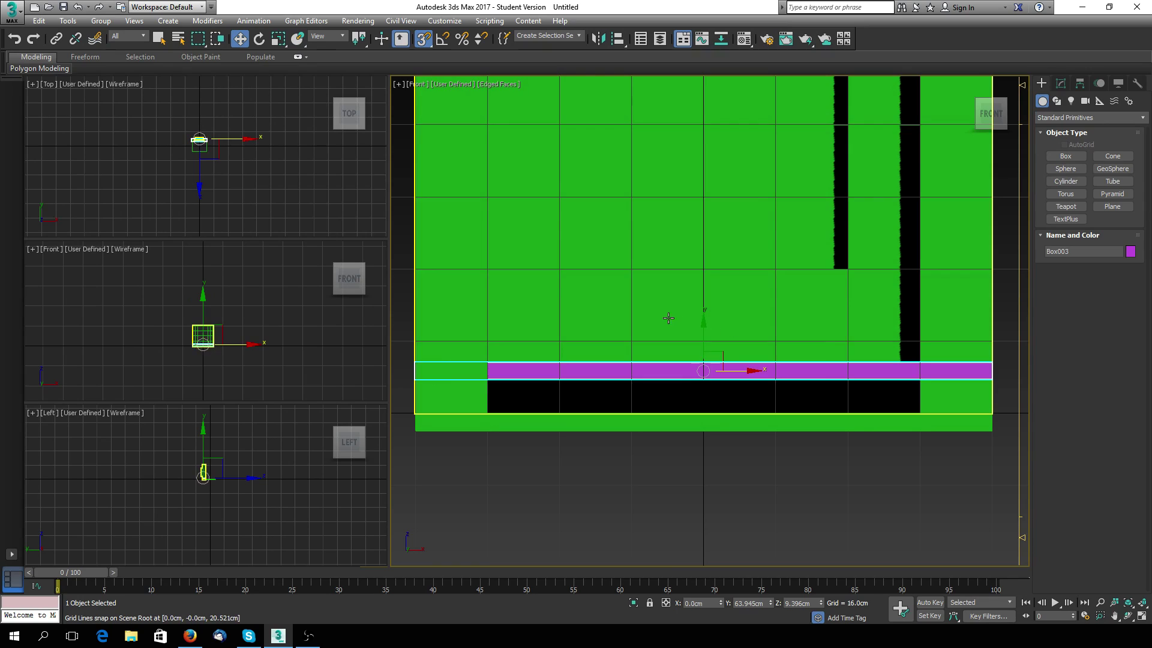
{"action": "middle_click_drag", "start_coordinate": [668, 318], "coordinate": [612, 372], "text": "alt"}
{"action": "scroll", "coordinate": [611, 372], "scroll_direction": "up", "scroll_amount": 2}
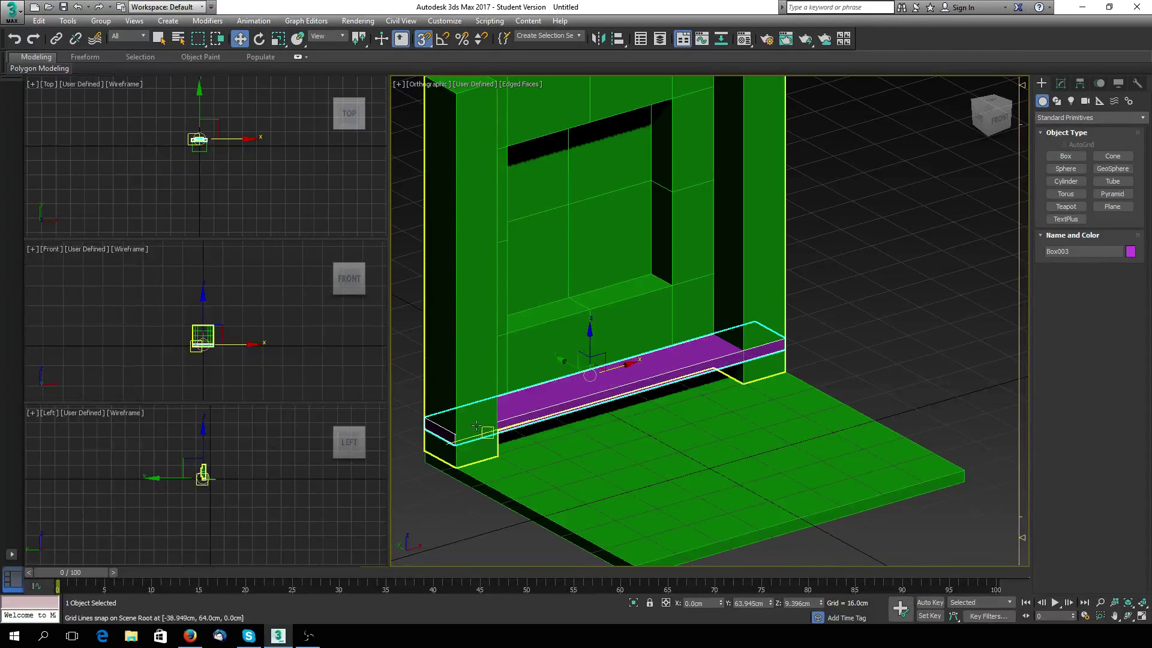
{"action": "left_click", "coordinate": [1061, 84]}
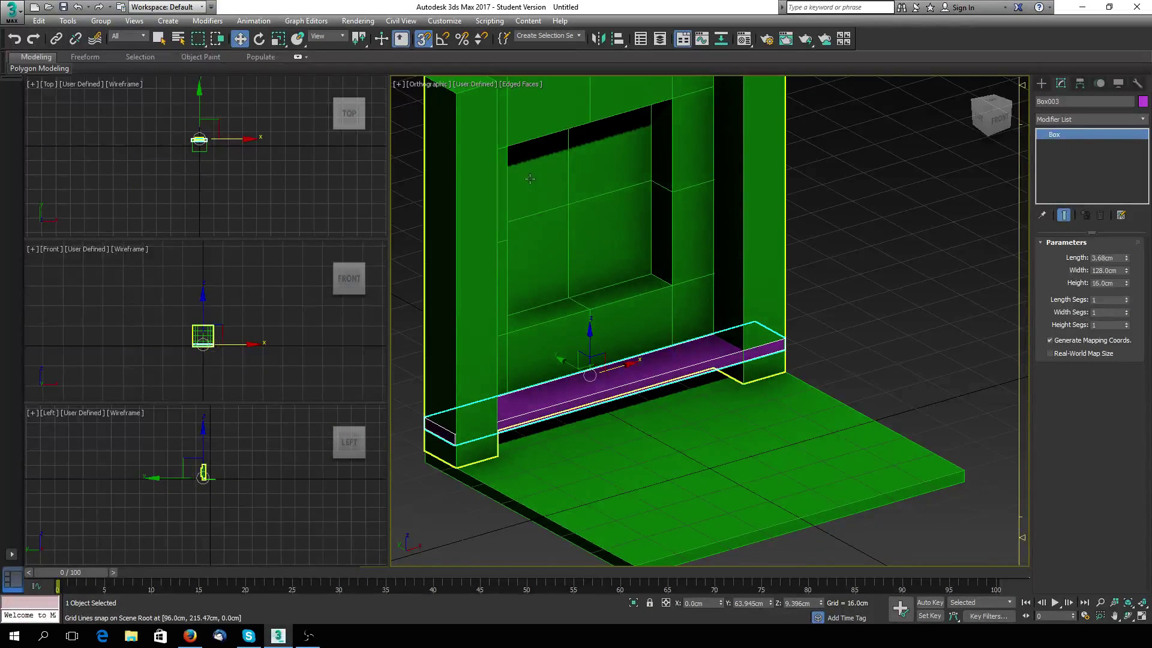
{"action": "left_click", "coordinate": [486, 137]}
{"action": "left_click", "coordinate": [1102, 258]}
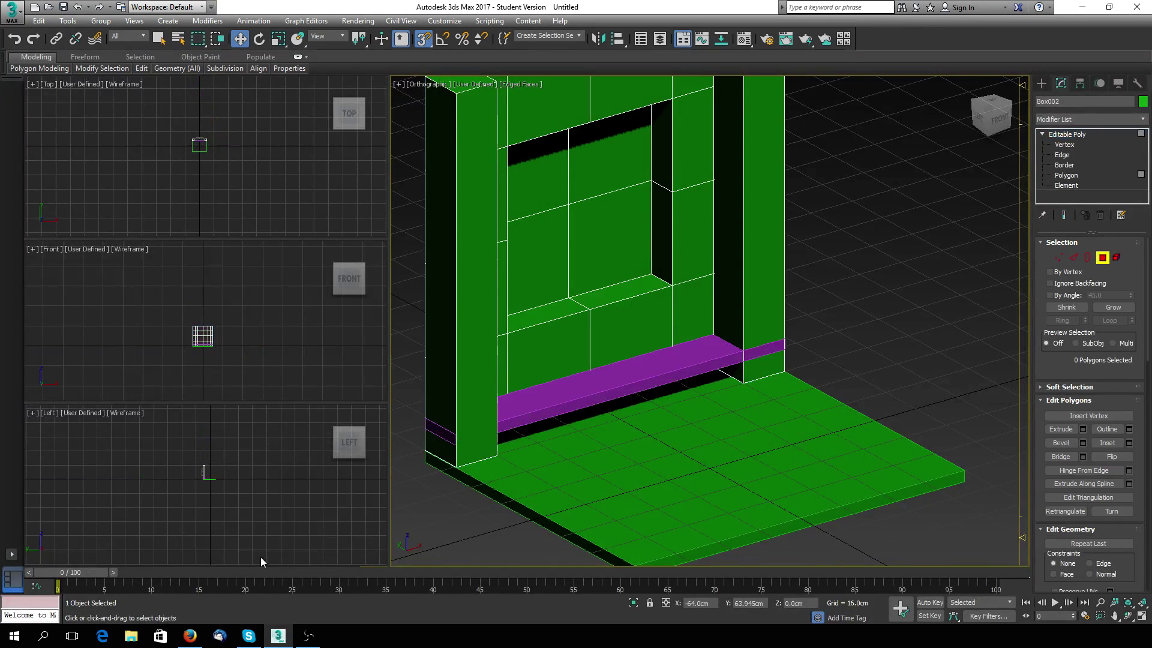
{"action": "left_click", "coordinate": [446, 149]}
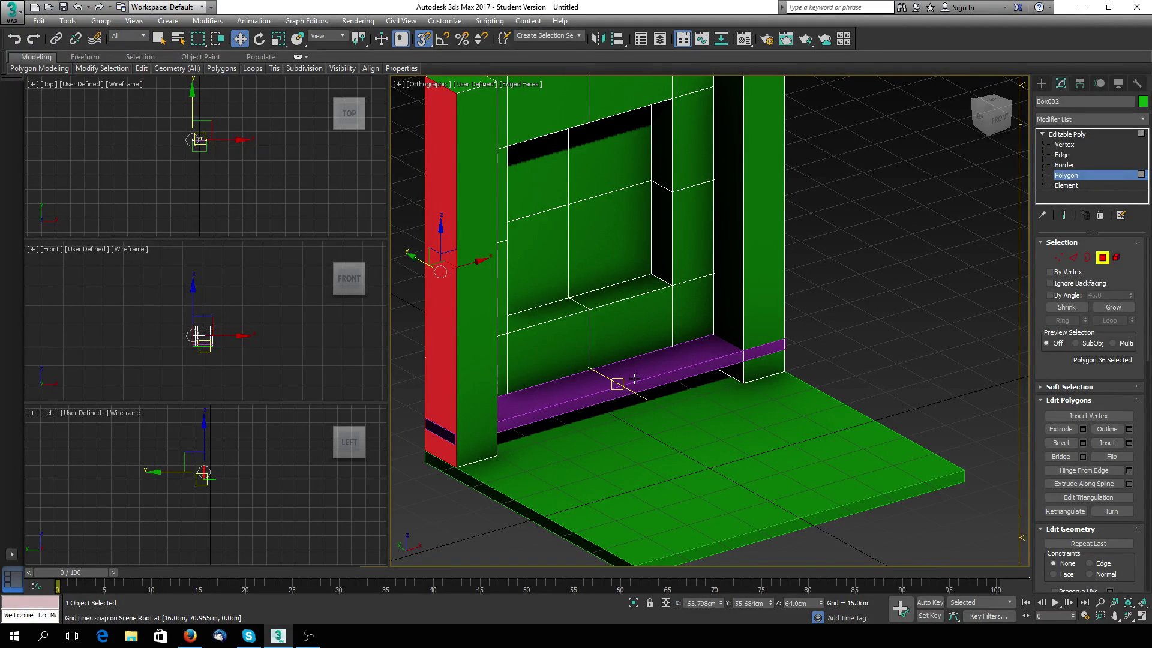
{"action": "left_click", "coordinate": [1104, 259]}
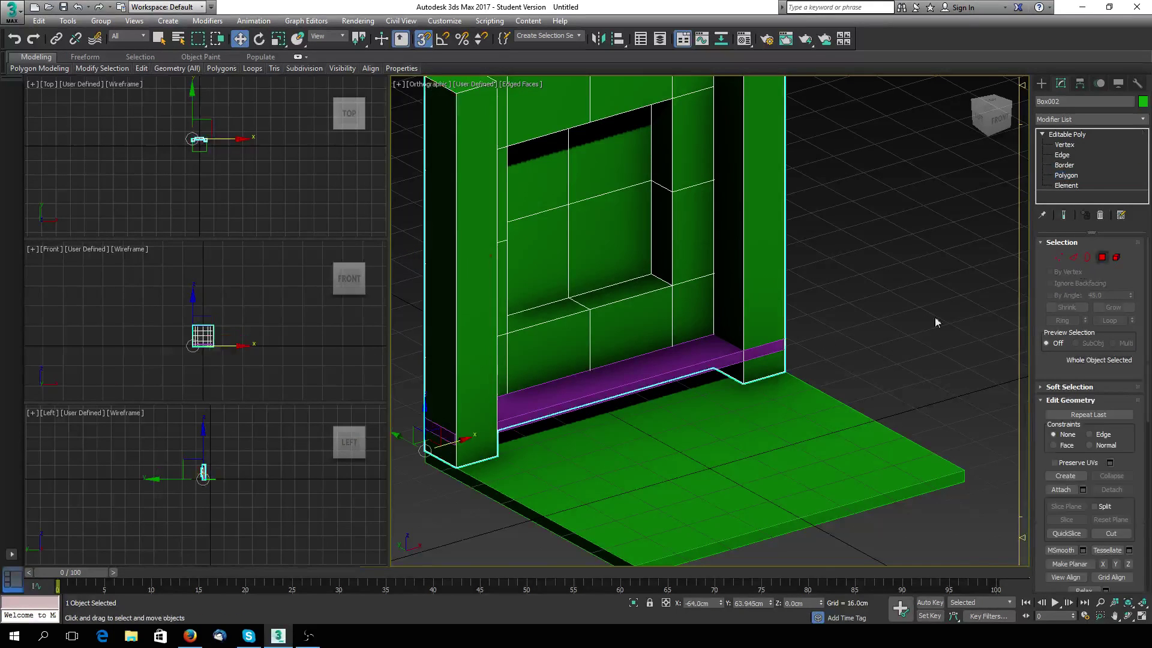
Step: Attach the purple strip to the wall's editable poly so they form one object
{"action": "left_click", "coordinate": [657, 372]}
{"action": "left_click", "coordinate": [679, 303]}
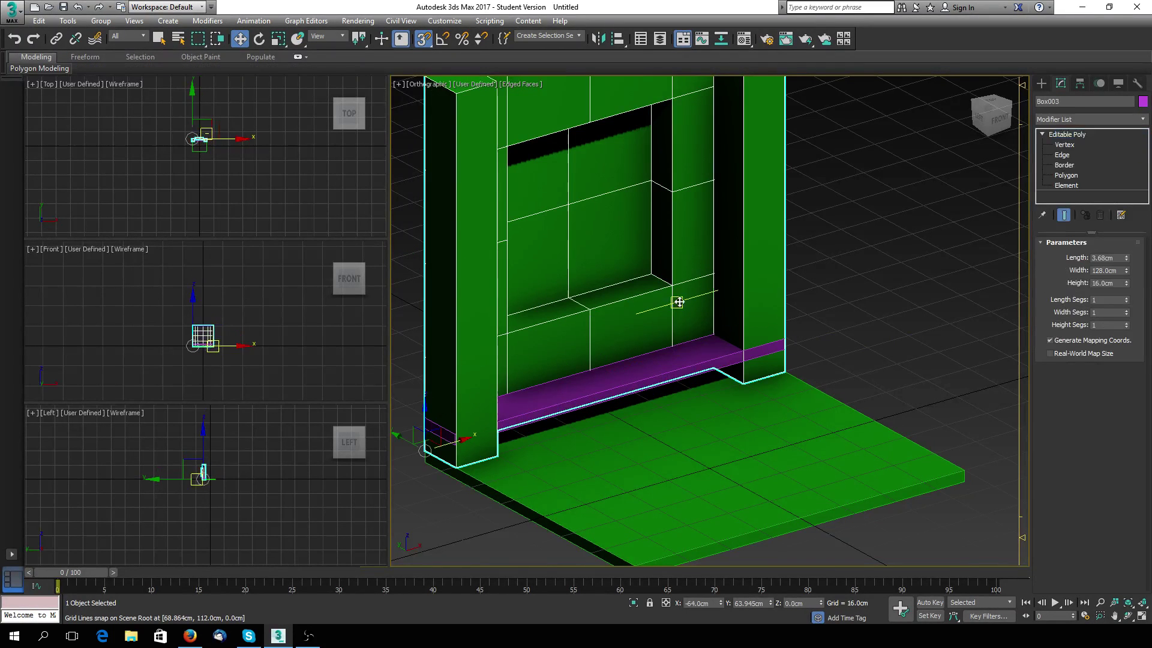
{"action": "left_click", "coordinate": [1060, 489]}
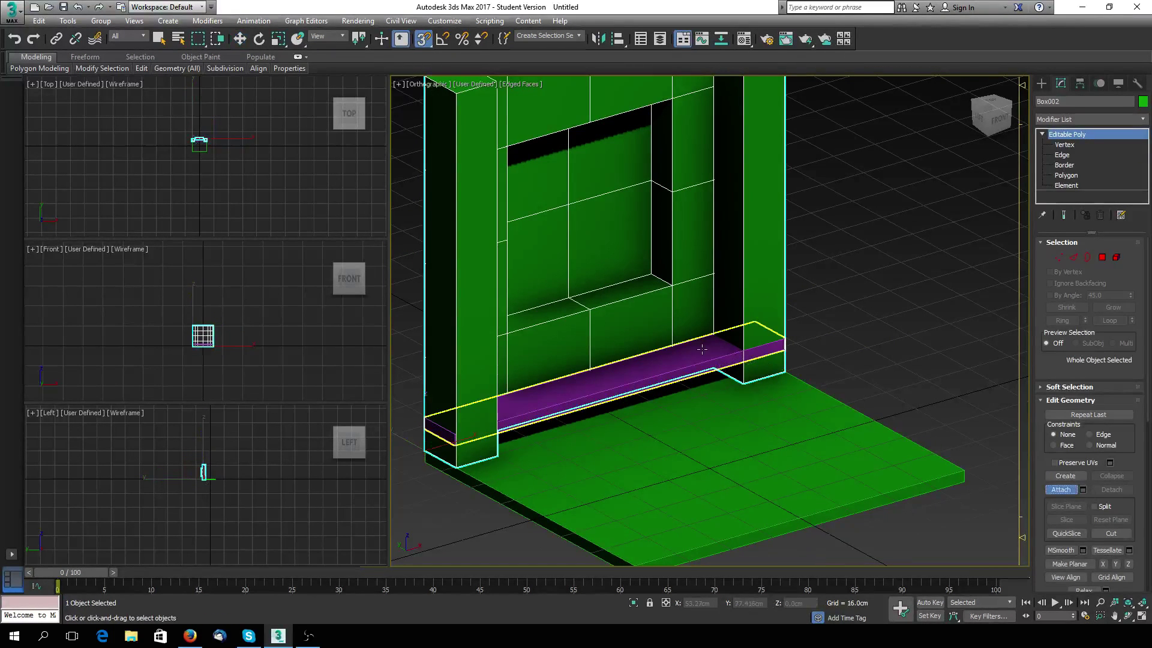
{"action": "left_click", "coordinate": [771, 351]}
{"action": "scroll", "coordinate": [798, 312], "scroll_direction": "down", "scroll_amount": 5}
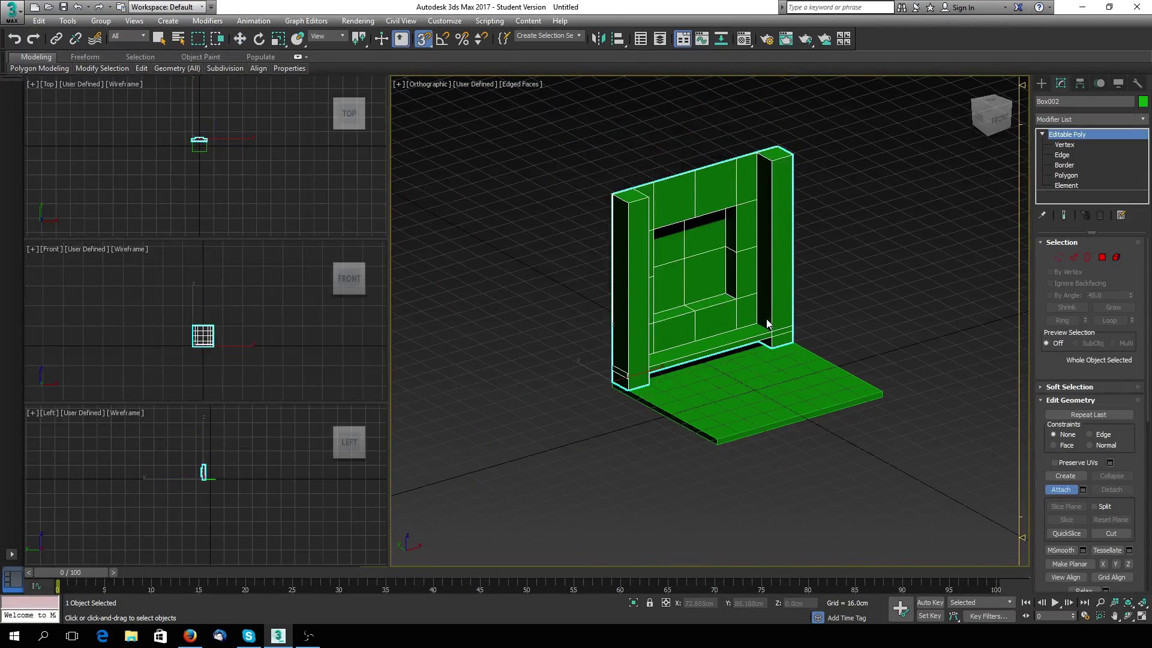
{"action": "middle_click_drag", "start_coordinate": [771, 327], "coordinate": [532, 440], "text": "alt"}
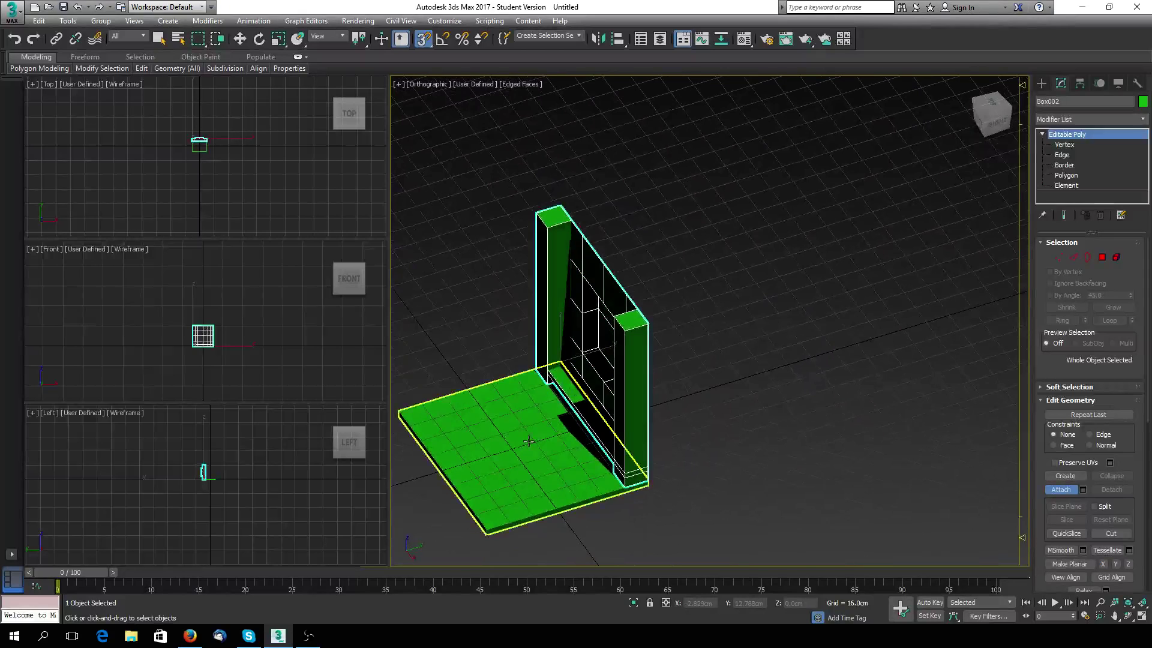
{"action": "scroll", "coordinate": [528, 442], "scroll_direction": "up", "scroll_amount": 2}
{"action": "scroll", "coordinate": [528, 441], "scroll_direction": "down", "scroll_amount": 2}
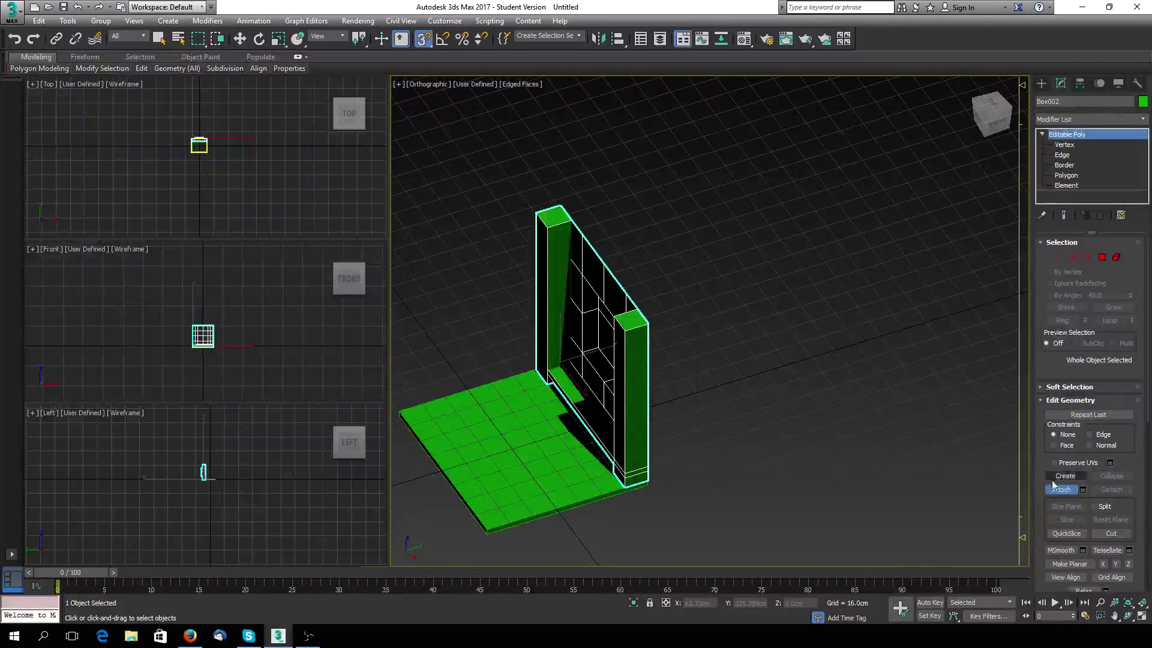
Step: Enable Affect Pivot Only for the wall section, view it from the top, and switch snapping to grid points
{"action": "key", "text": "w"}
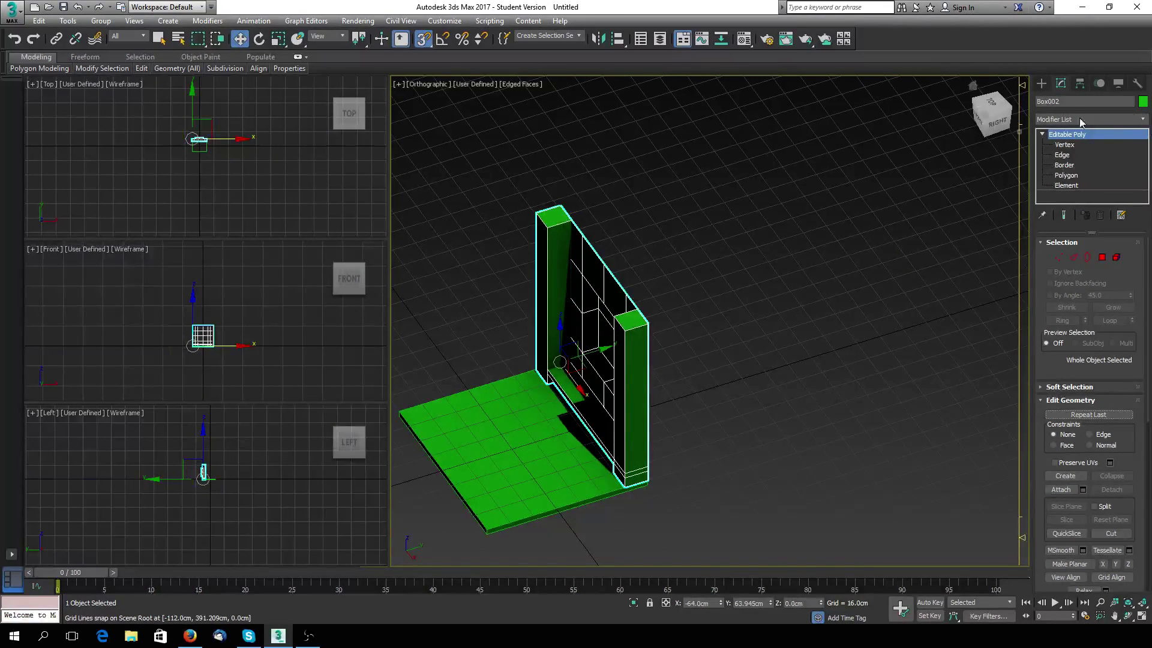
{"action": "left_click", "coordinate": [1084, 83]}
{"action": "left_click", "coordinate": [1090, 165]}
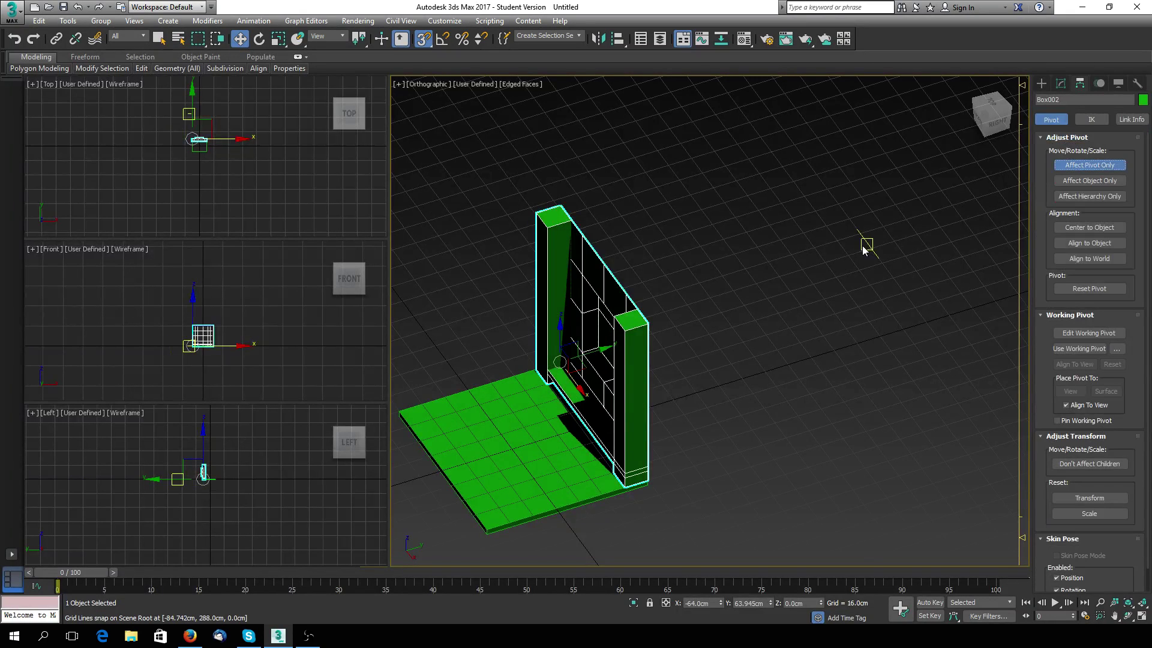
{"action": "key", "text": "t"}
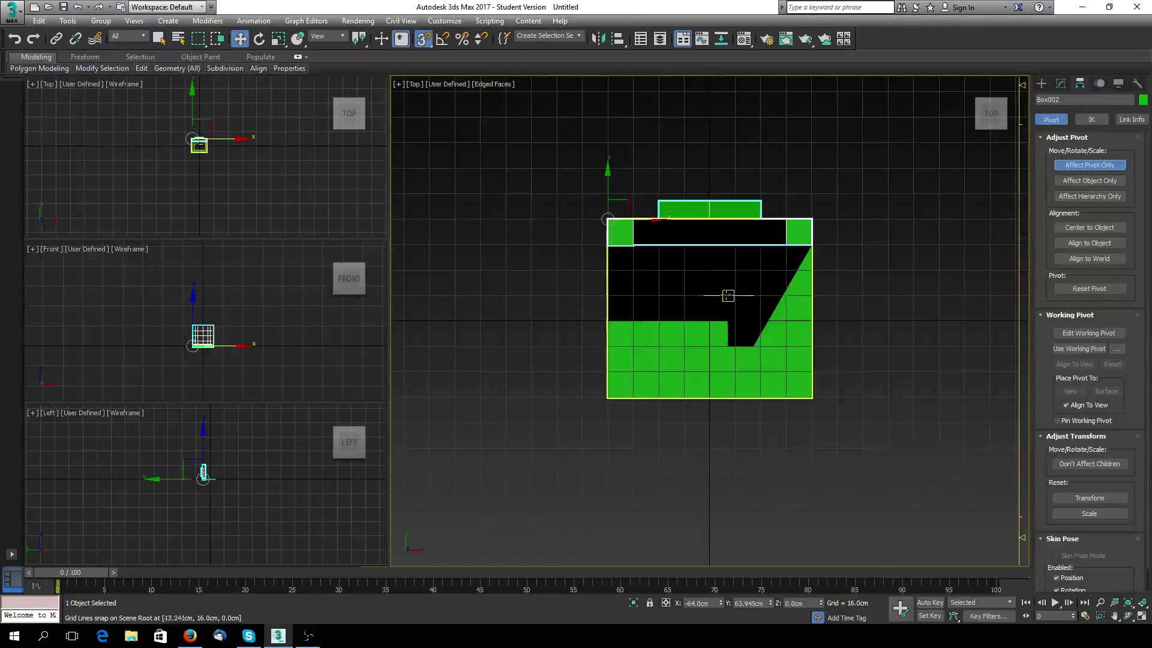
{"action": "scroll", "coordinate": [723, 295], "scroll_direction": "down", "scroll_amount": 3}
{"action": "scroll", "coordinate": [719, 295], "scroll_direction": "up", "scroll_amount": 4}
{"action": "middle_click_drag", "start_coordinate": [679, 273], "coordinate": [673, 412]}
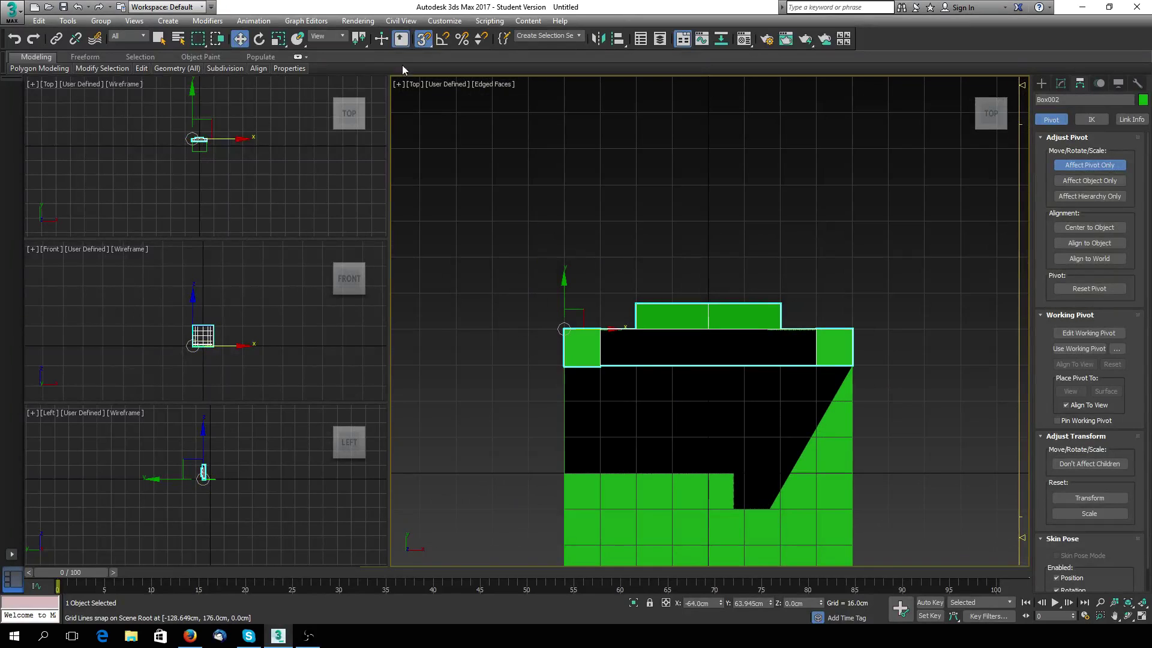
{"action": "right_click", "coordinate": [423, 39]}
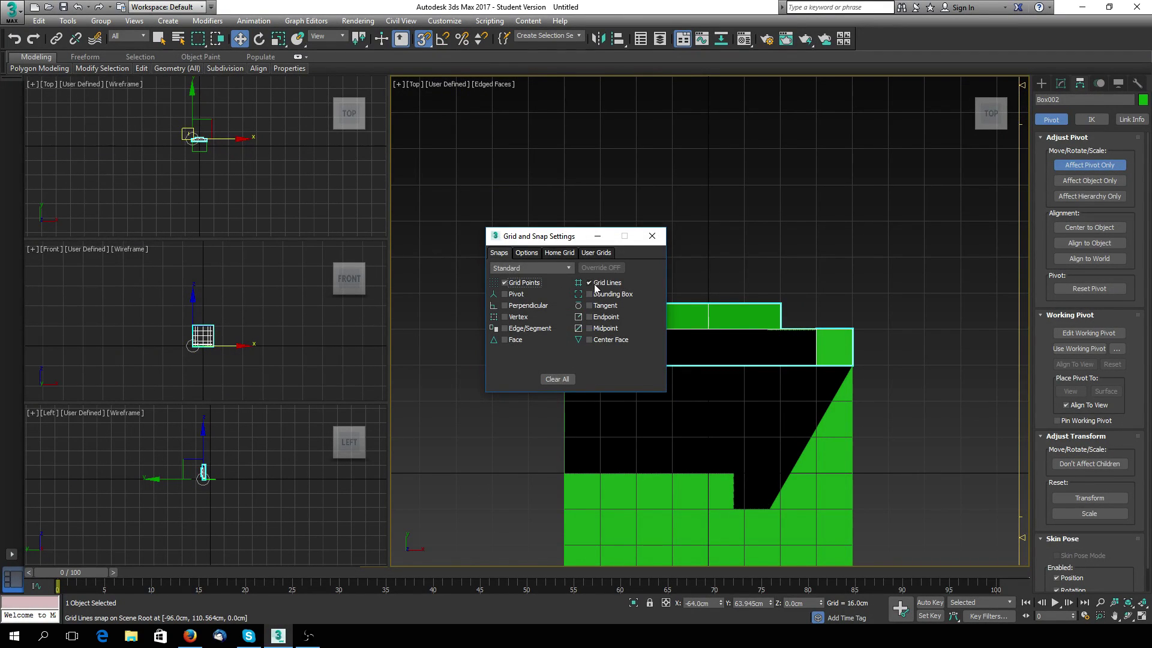
{"action": "left_click", "coordinate": [652, 236]}
Step: Move the wall's pivot behind the wall to X 0, Y 192 cm and finish pivot editing
{"action": "left_click_drag", "start_coordinate": [570, 325], "coordinate": [708, 78]}
{"action": "middle_click_drag", "start_coordinate": [719, 135], "coordinate": [676, 301]}
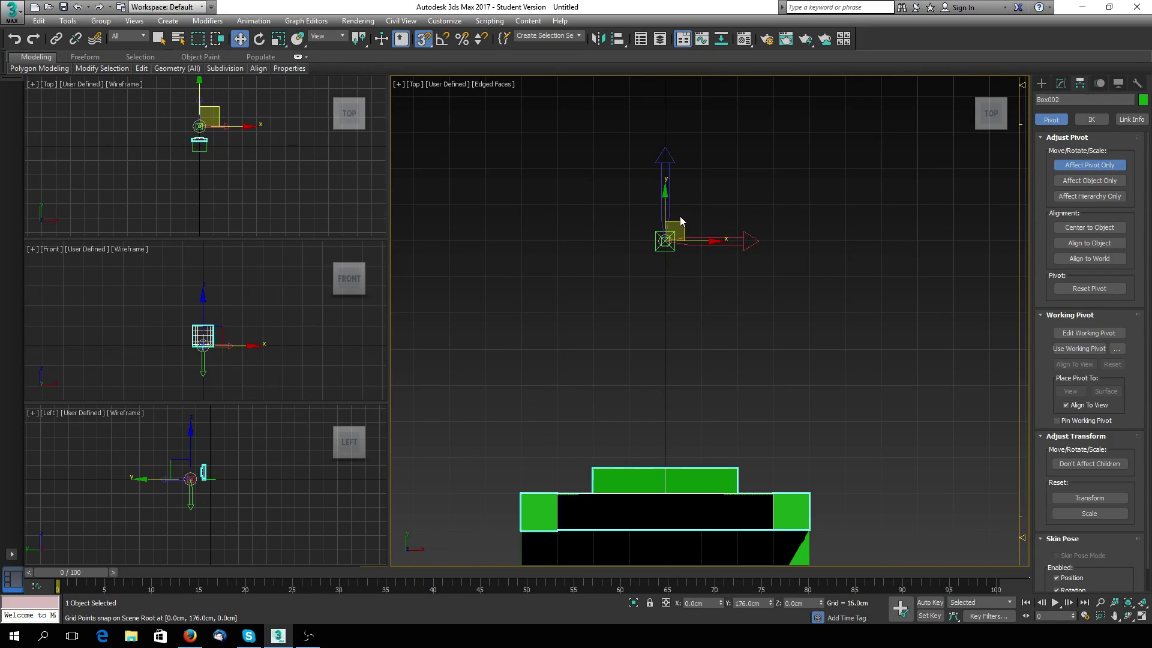
{"action": "left_click_drag", "start_coordinate": [681, 220], "coordinate": [721, 246]}
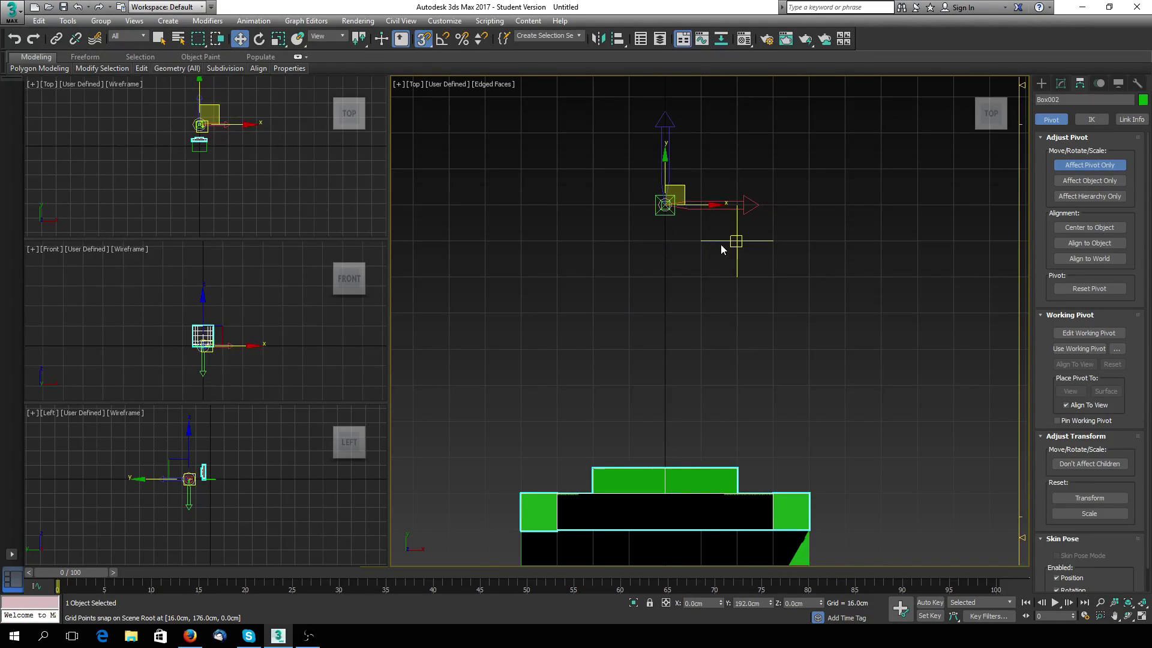
{"action": "scroll", "coordinate": [721, 245], "scroll_direction": "down", "scroll_amount": 3}
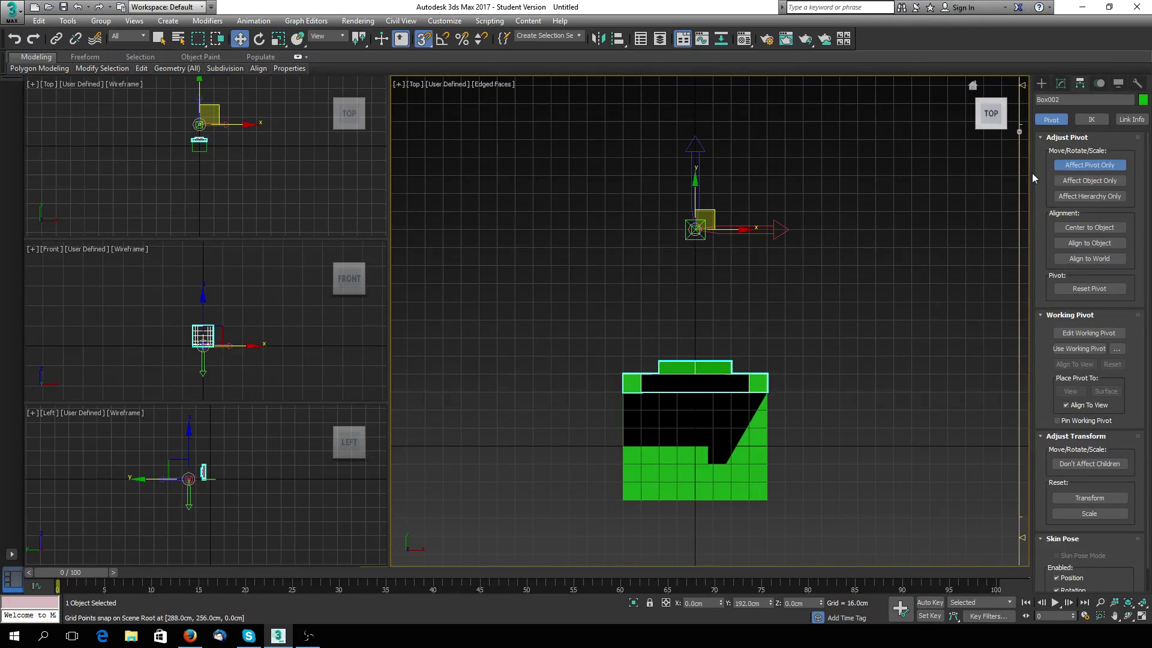
{"action": "left_click", "coordinate": [1085, 170]}
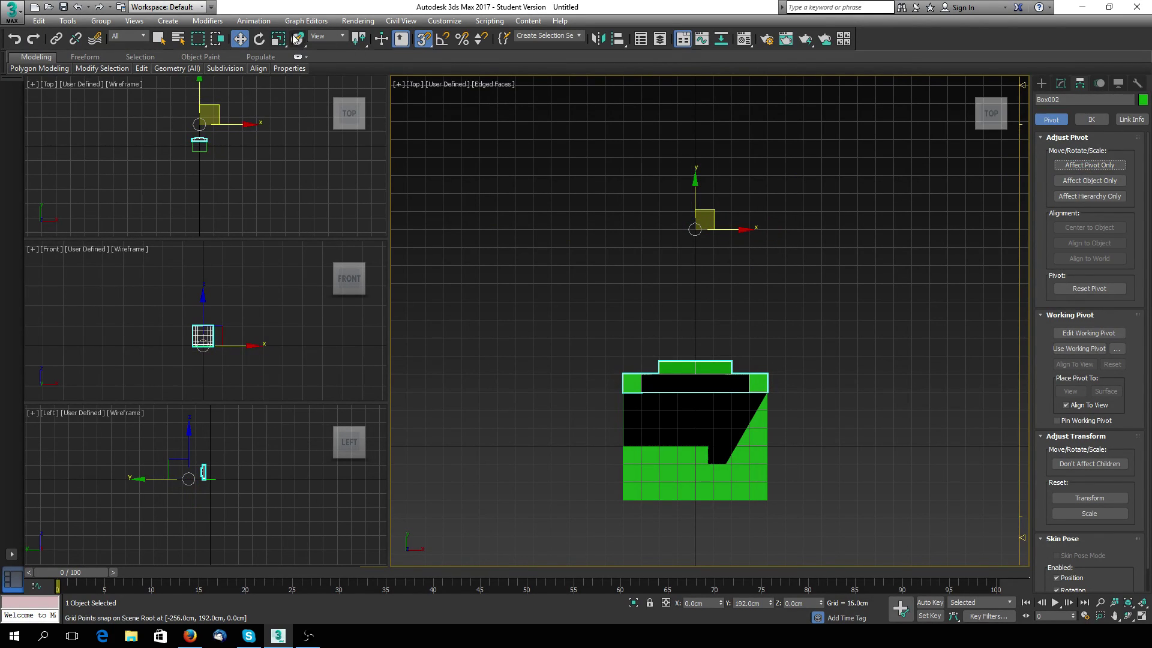
Step: Activate rotation, enable angle snapping, and check the snap angle setting
{"action": "left_click", "coordinate": [259, 38]}
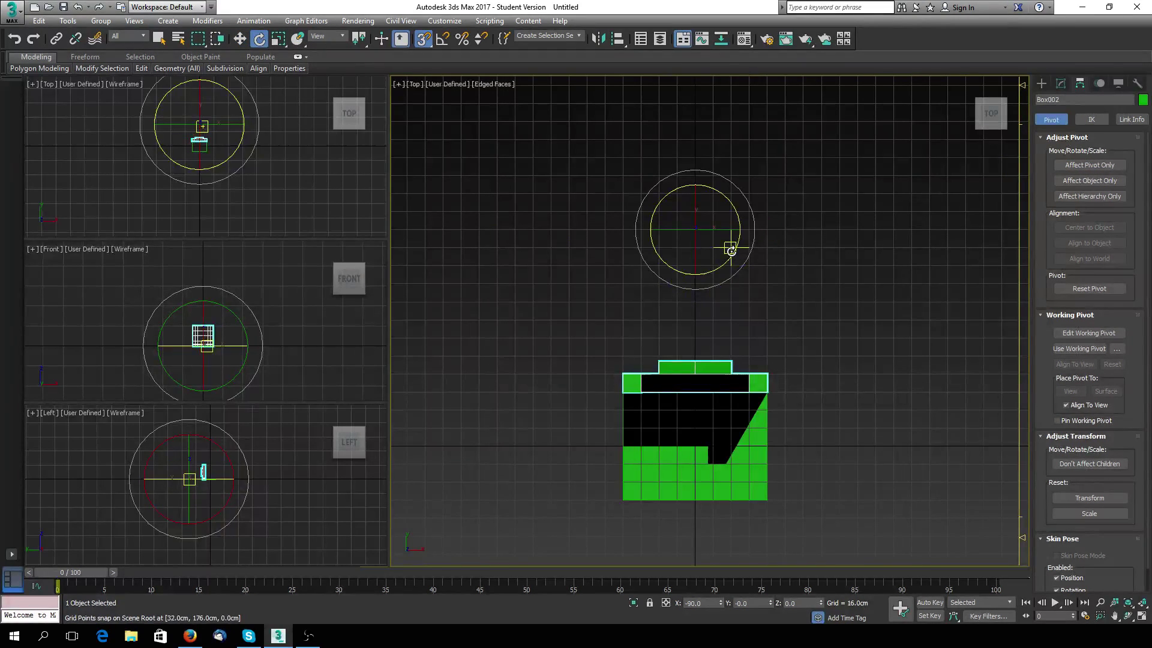
{"action": "left_click", "coordinate": [437, 42]}
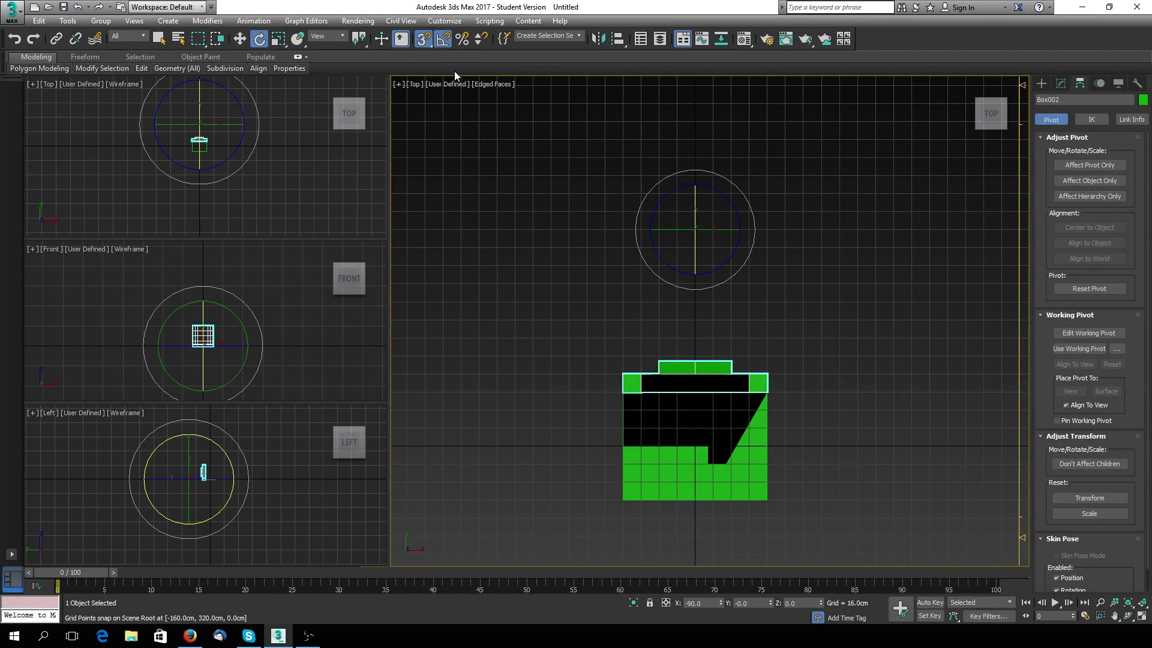
{"action": "right_click", "coordinate": [441, 42]}
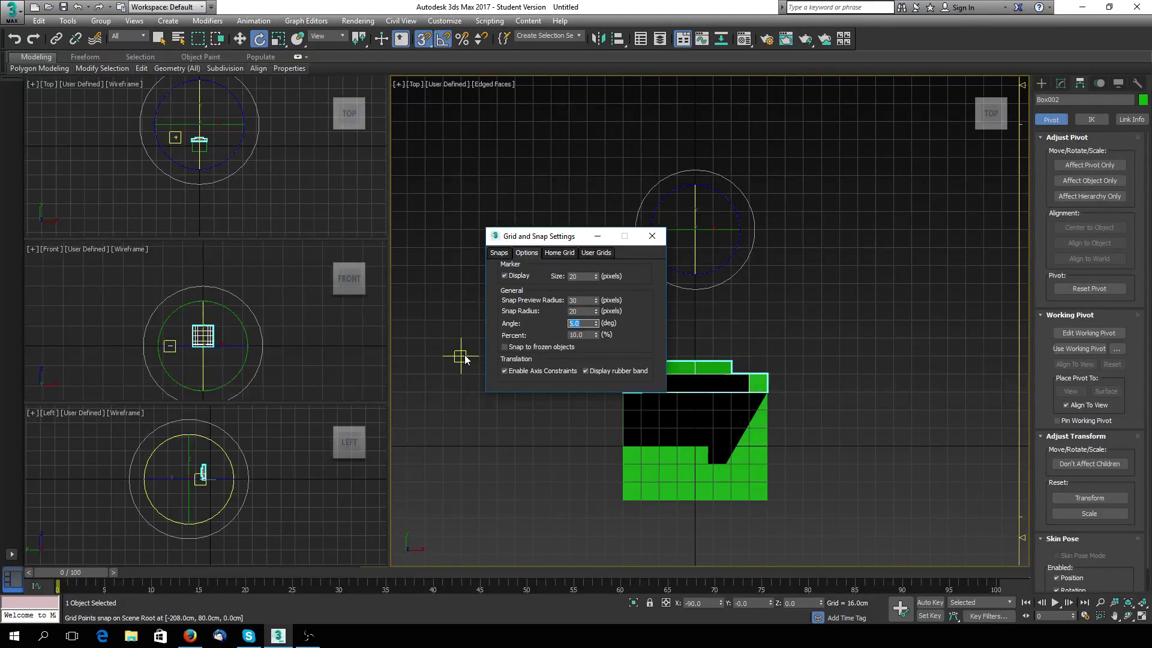
{"action": "left_click", "coordinate": [652, 236]}
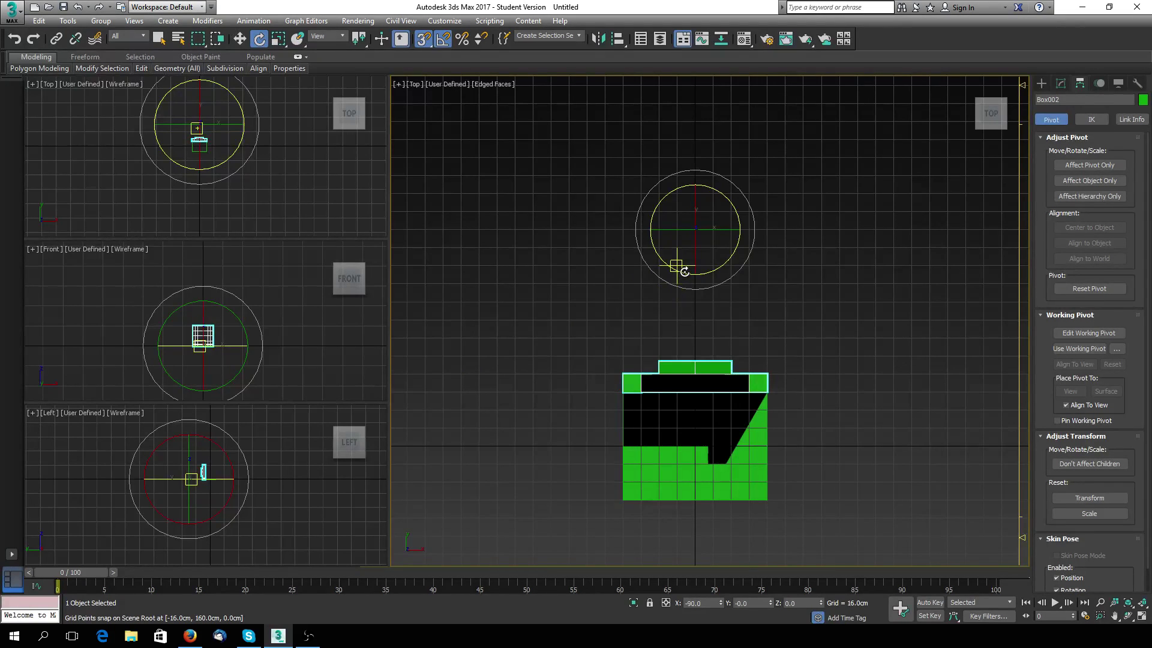
Step: Rotate the wall 45 degrees about its pivot as seven copies to form a closed octagonal ring
{"action": "left_click_drag", "start_coordinate": [687, 267], "coordinate": [688, 282], "text": "shift"}
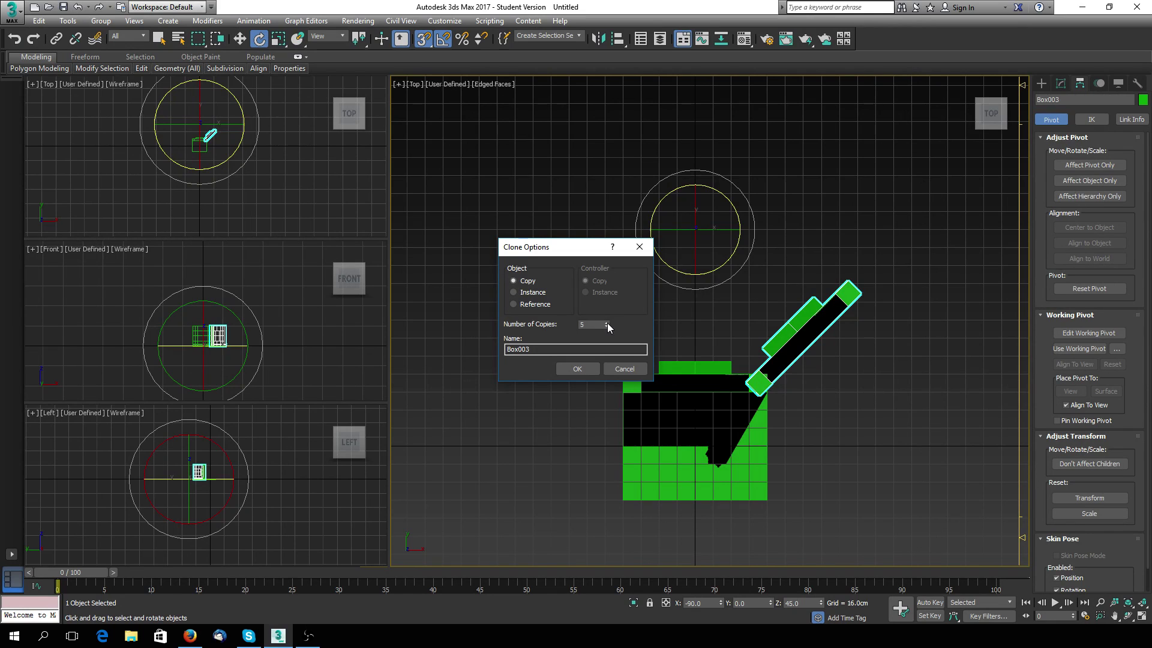
{"action": "left_click", "coordinate": [573, 369]}
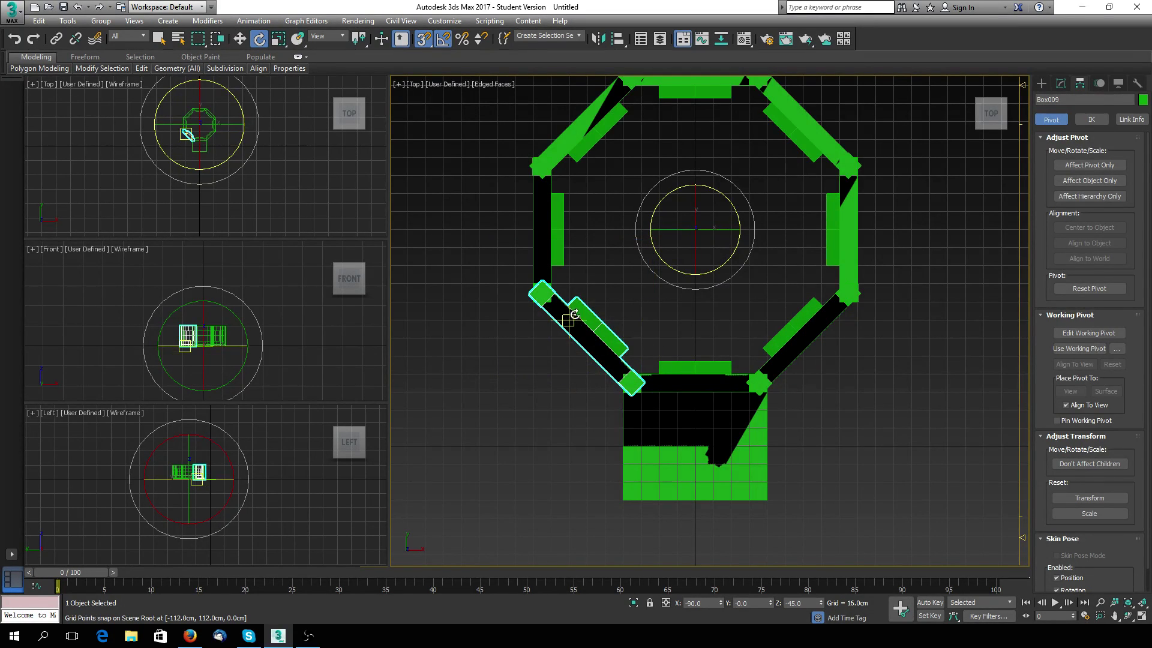
Step: Examine the octagonal ring's corners where the pillars of adjoining wall sections overlap
{"action": "scroll", "coordinate": [594, 325], "scroll_direction": "up", "scroll_amount": 2}
{"action": "scroll", "coordinate": [630, 334], "scroll_direction": "down", "scroll_amount": 3}
{"action": "middle_click_drag", "start_coordinate": [635, 340], "coordinate": [619, 284], "text": "alt"}
{"action": "scroll", "coordinate": [632, 278], "scroll_direction": "up", "scroll_amount": 3}
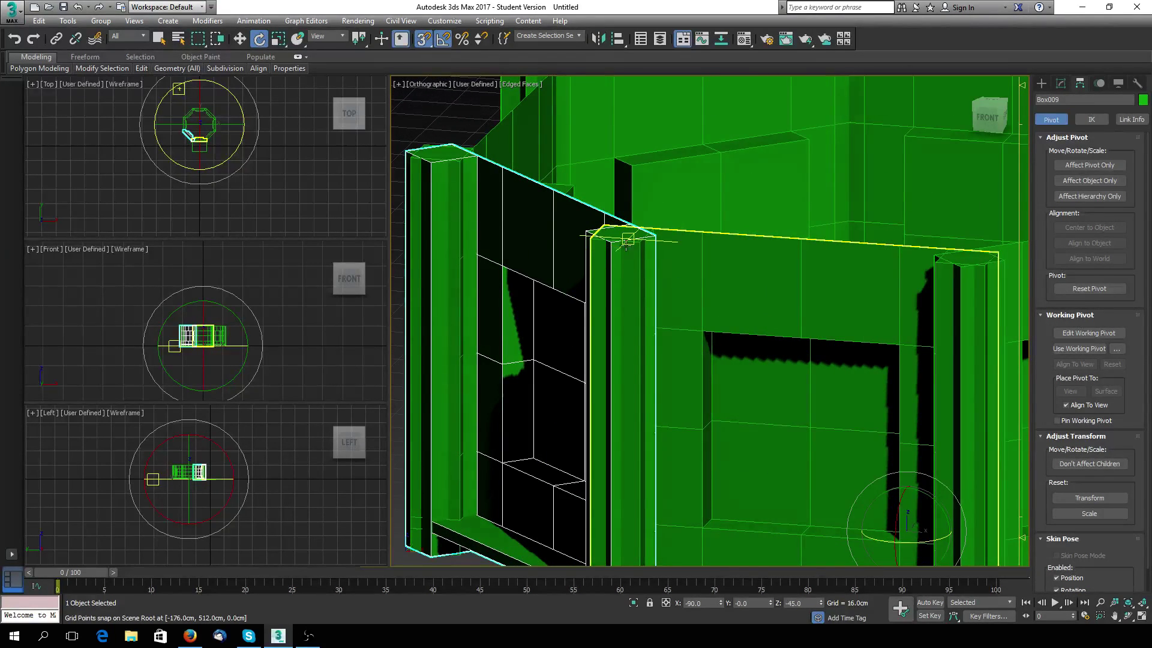
{"action": "scroll", "coordinate": [609, 266], "scroll_direction": "down", "scroll_amount": 2}
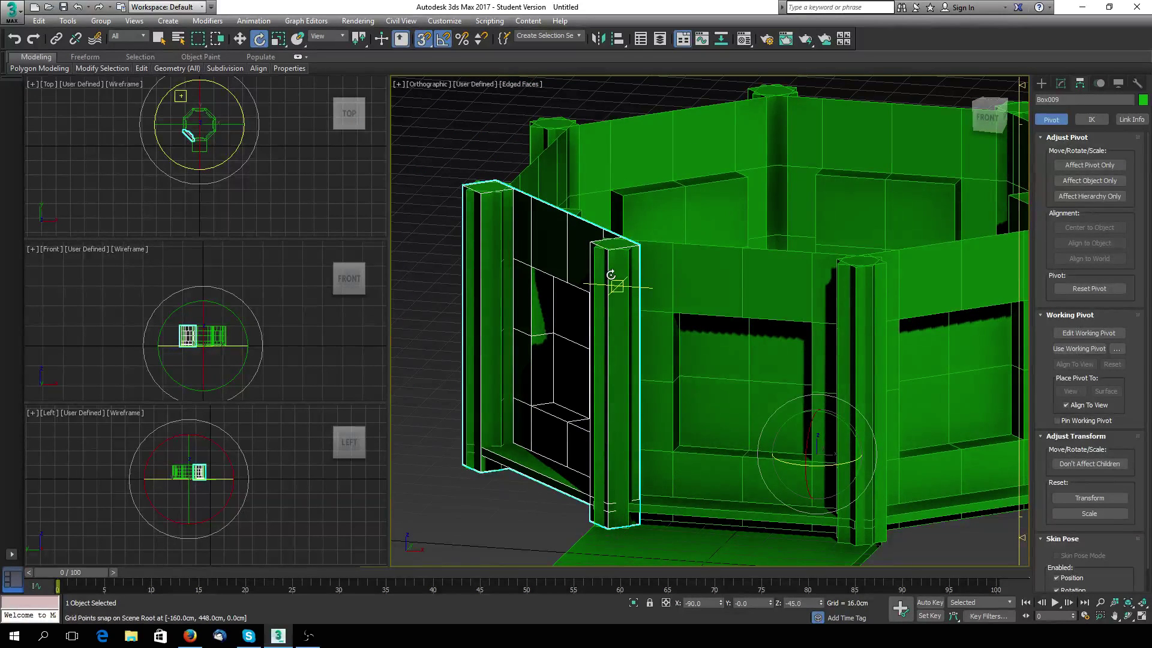
{"action": "scroll", "coordinate": [610, 275], "scroll_direction": "down", "scroll_amount": 3}
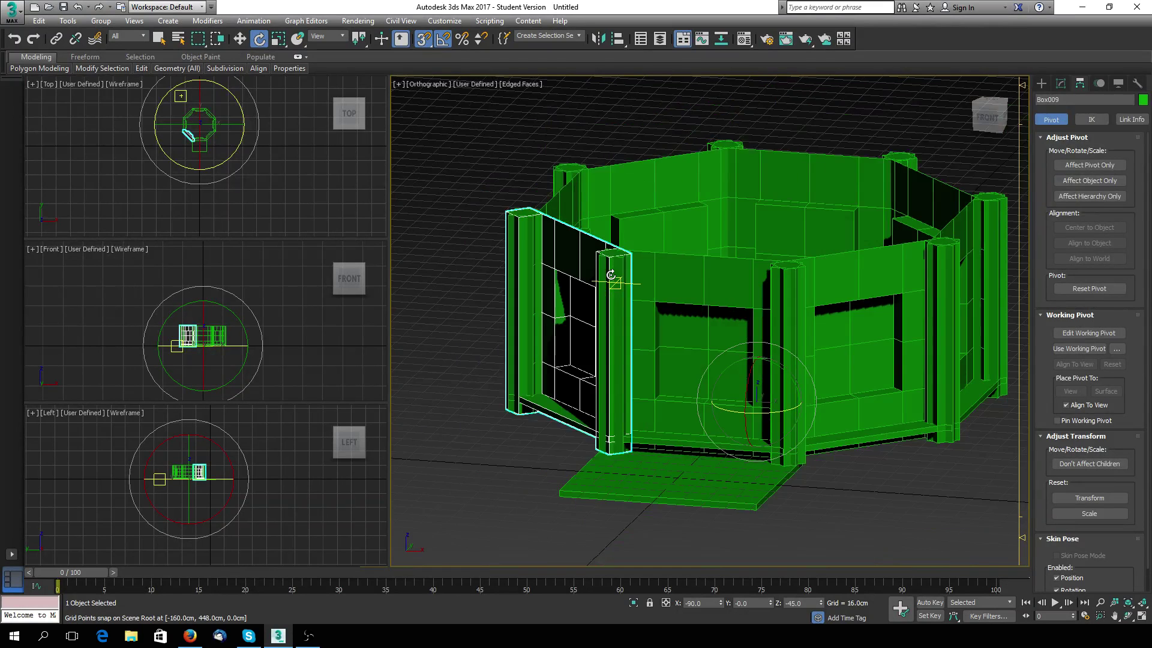
{"action": "scroll", "coordinate": [610, 274], "scroll_direction": "up", "scroll_amount": 3}
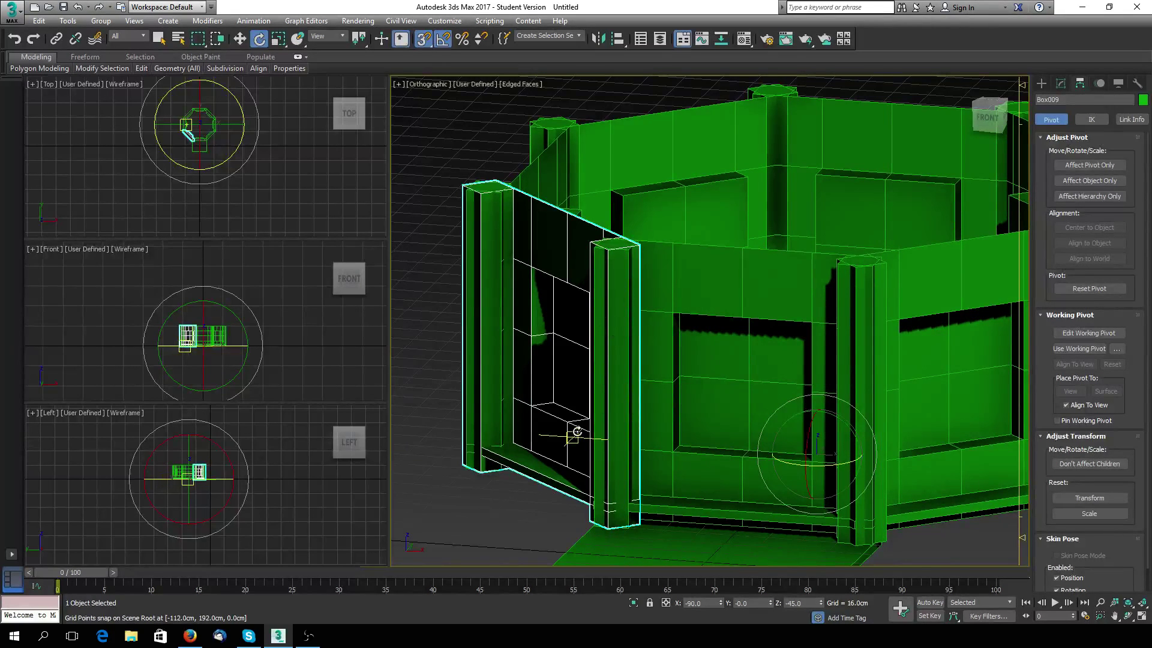
{"action": "middle_click_drag", "start_coordinate": [581, 427], "coordinate": [648, 401], "text": "alt"}
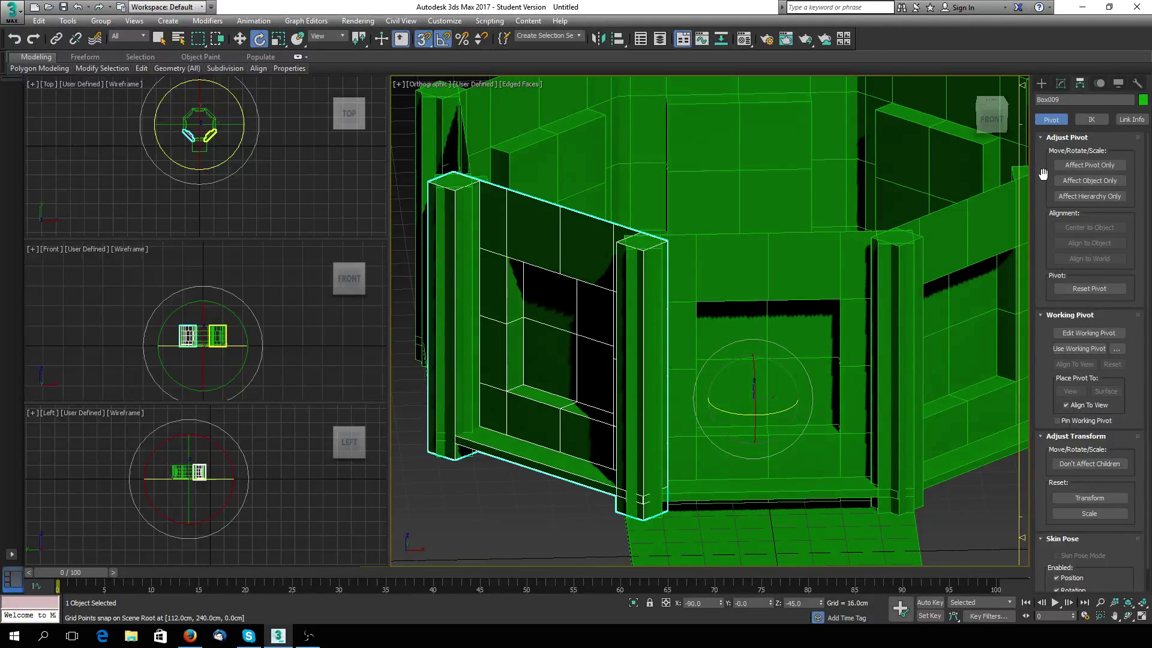
{"action": "scroll", "coordinate": [1046, 254], "scroll_direction": "down", "scroll_amount": 1}
Step: Attach all the other wall sections of the octagonal ring to the selected one as a single editable poly
{"action": "left_click", "coordinate": [1060, 87]}
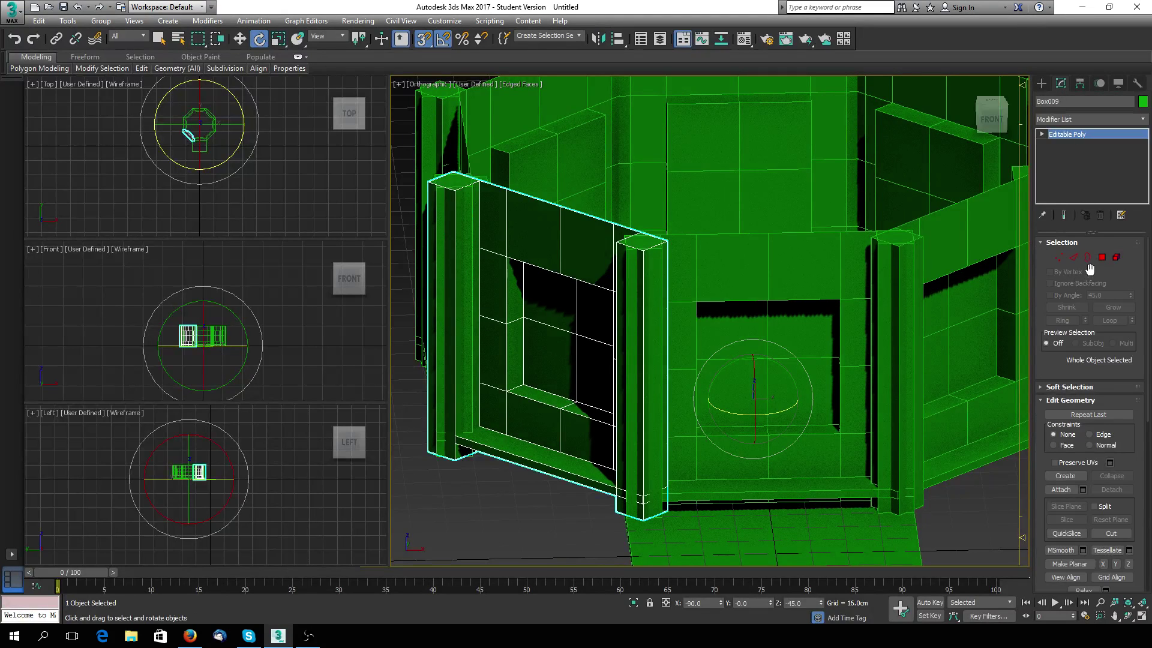
{"action": "left_click", "coordinate": [1061, 489]}
{"action": "left_click", "coordinate": [750, 270]}
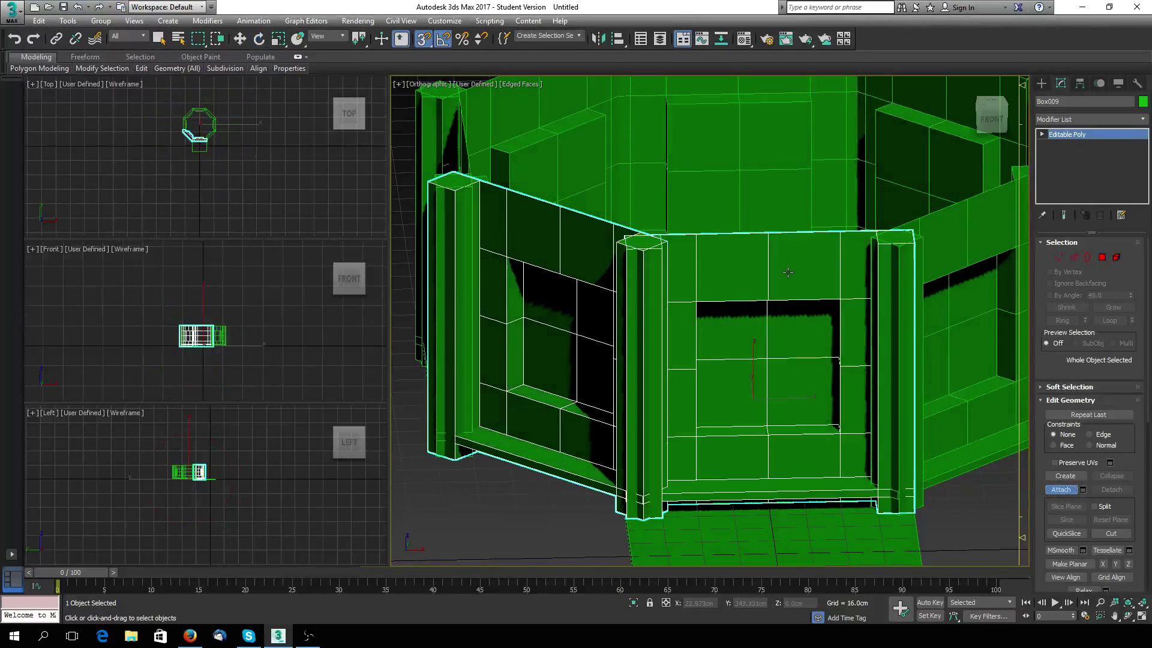
{"action": "left_click", "coordinate": [936, 245]}
{"action": "middle_click_drag", "start_coordinate": [936, 244], "coordinate": [690, 297]}
{"action": "left_click", "coordinate": [912, 213]}
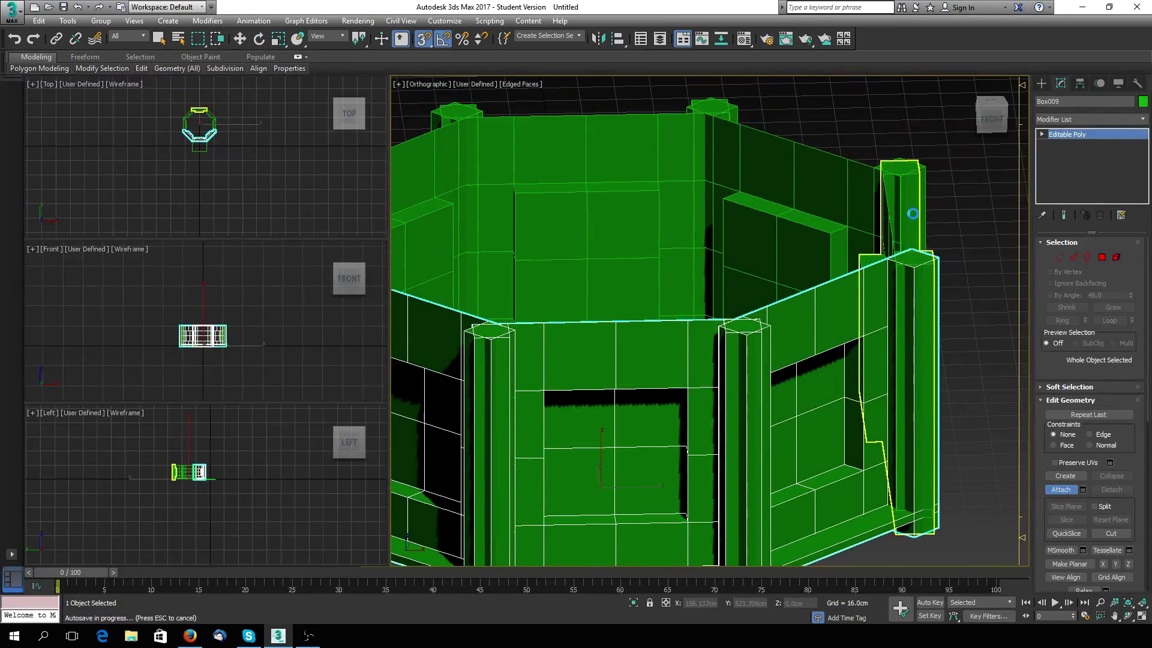
{"action": "left_click", "coordinate": [816, 191]}
{"action": "left_click", "coordinate": [623, 189]}
{"action": "middle_click_drag", "start_coordinate": [622, 188], "coordinate": [802, 169]}
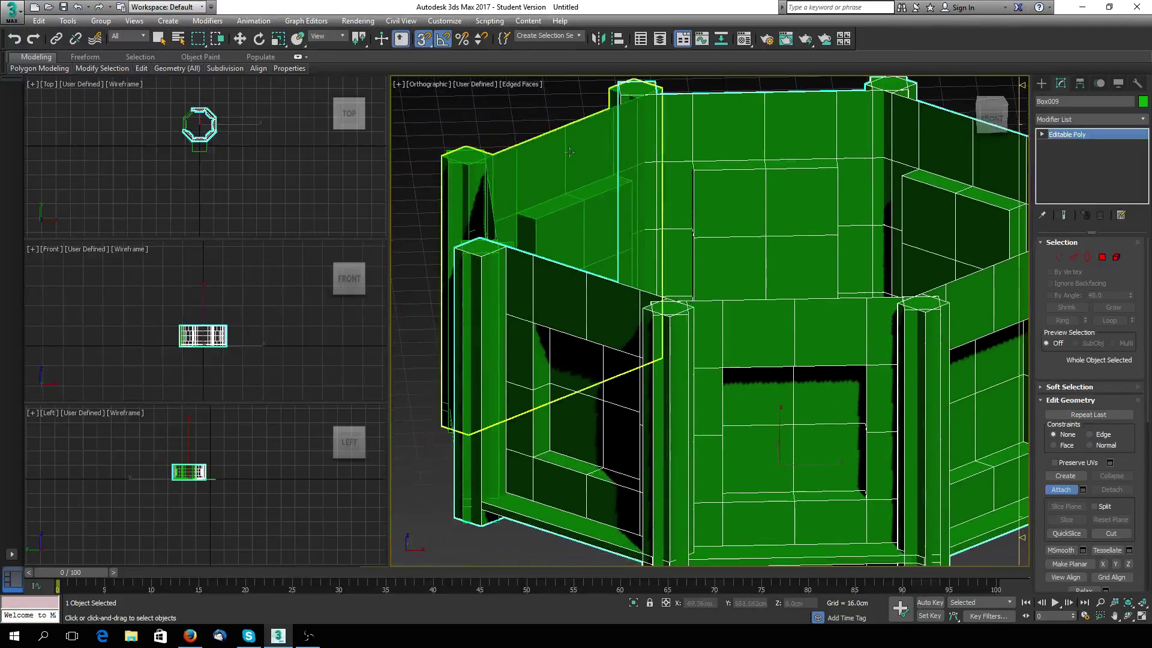
{"action": "left_click", "coordinate": [472, 284]}
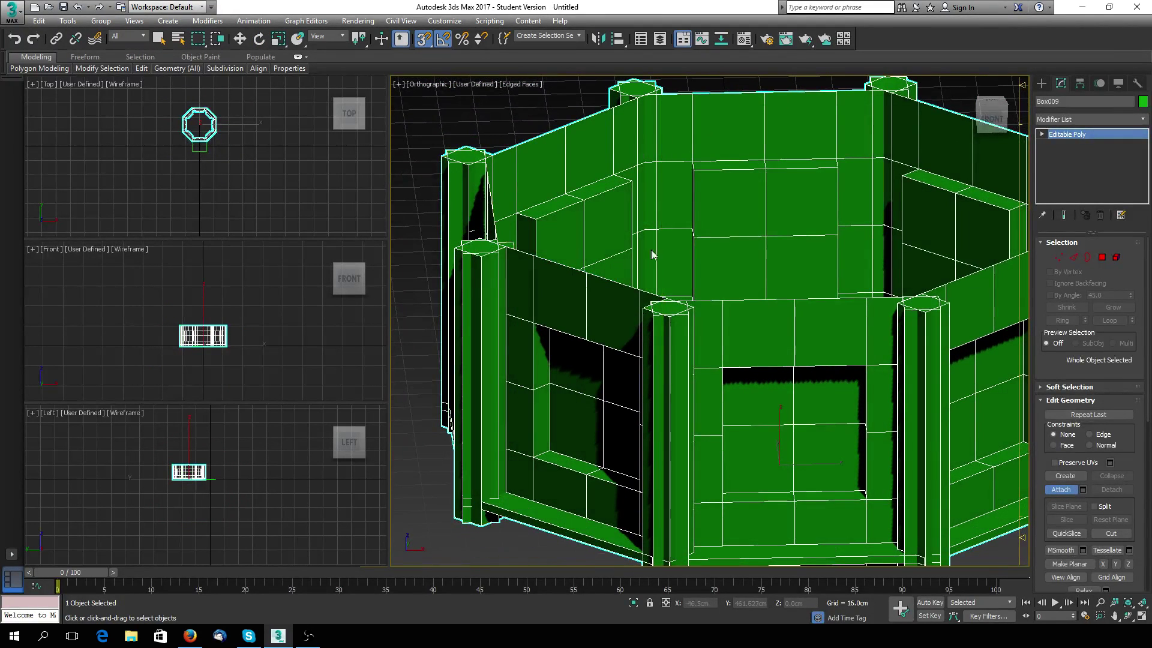
Step: Delete one overlapping pillar element at each end of the ring's front wall section
{"action": "middle_click_drag", "start_coordinate": [747, 265], "coordinate": [707, 240]}
{"action": "left_click", "coordinate": [1116, 258]}
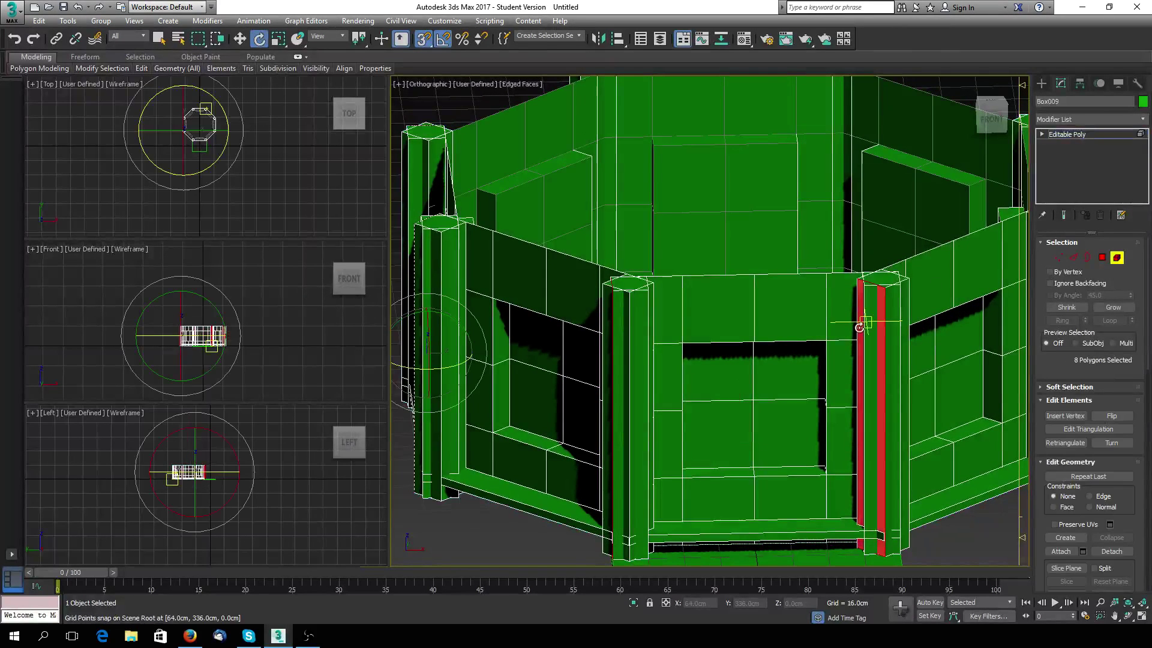
{"action": "left_click", "coordinate": [869, 321]}
{"action": "key", "text": "ctrl+z"}
{"action": "left_click", "coordinate": [869, 321]}
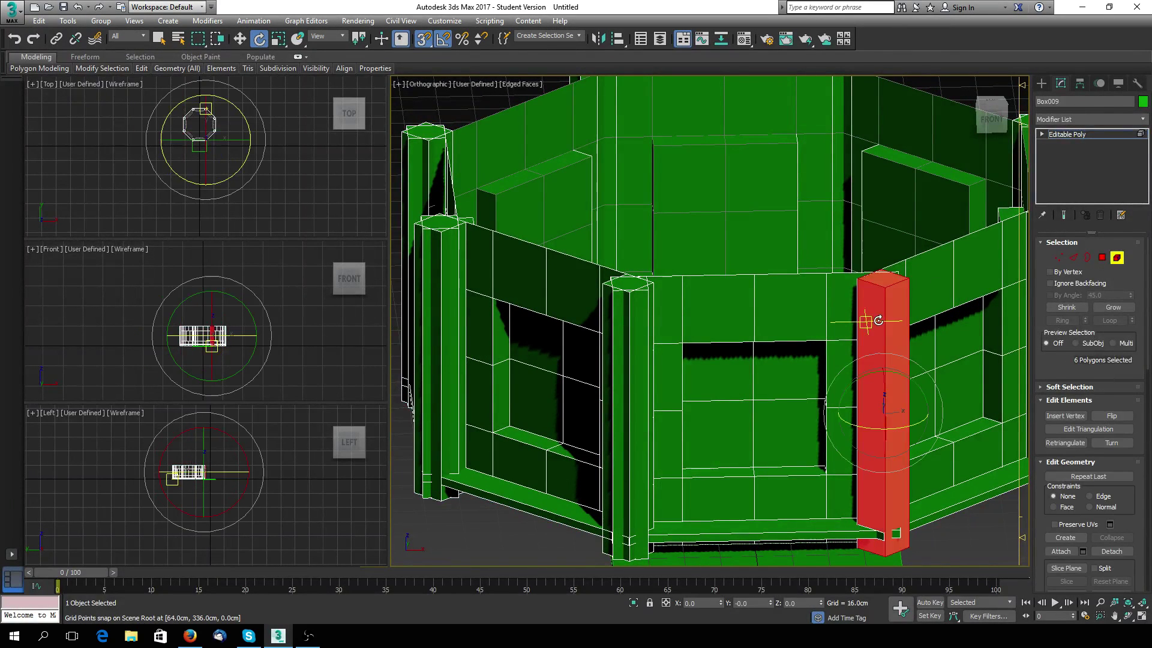
{"action": "key", "text": "Delete"}
{"action": "left_click", "coordinate": [613, 325]}
{"action": "key", "text": "Delete"}
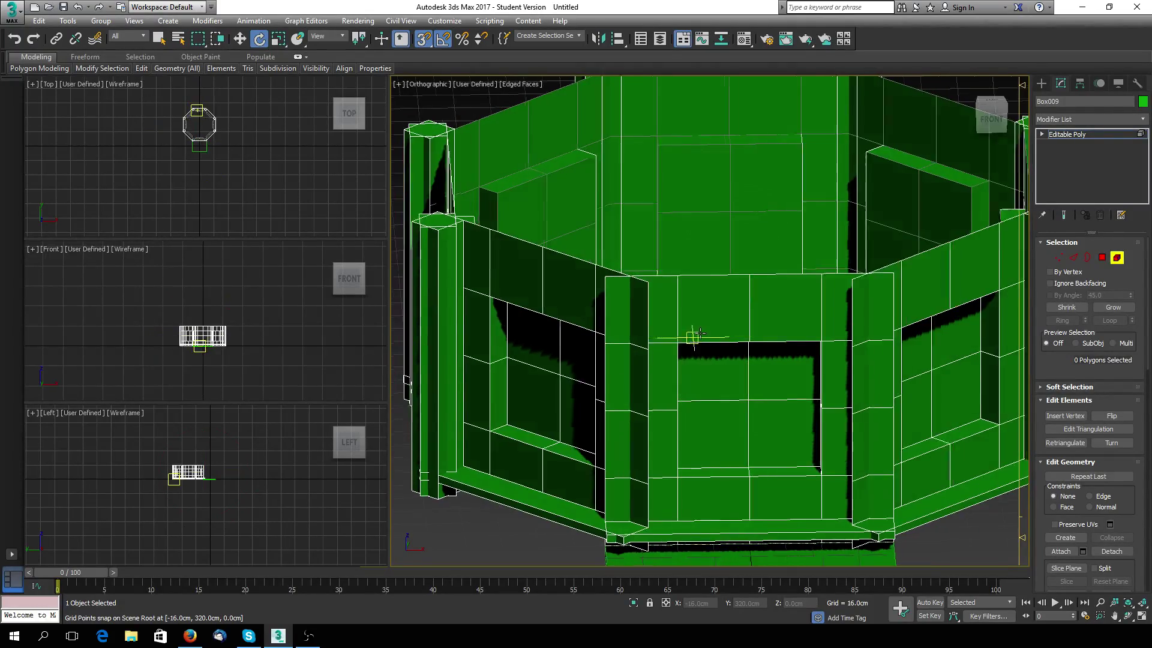
Step: Undo the pillar deletions and everything back to the single wall section before it was copied
{"action": "middle_click_drag", "start_coordinate": [689, 336], "coordinate": [657, 360], "text": "alt"}
{"action": "scroll", "coordinate": [657, 338], "scroll_direction": "up", "scroll_amount": 2}
{"action": "scroll", "coordinate": [657, 338], "scroll_direction": "down", "scroll_amount": 2}
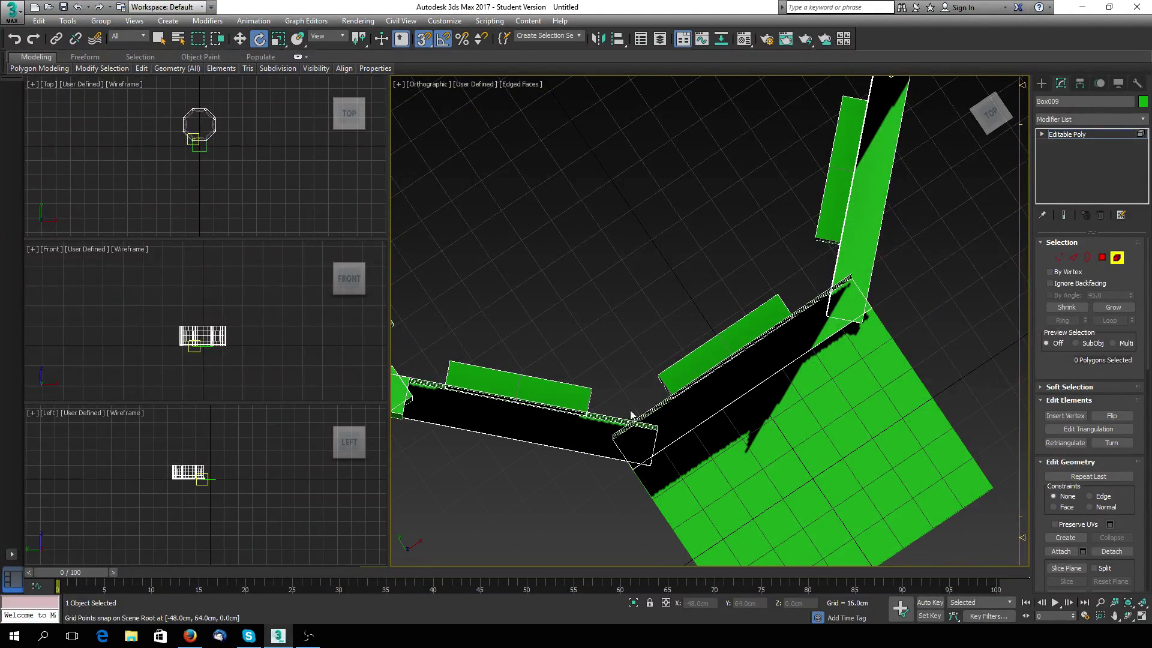
{"action": "scroll", "coordinate": [637, 323], "scroll_direction": "down", "scroll_amount": 5}
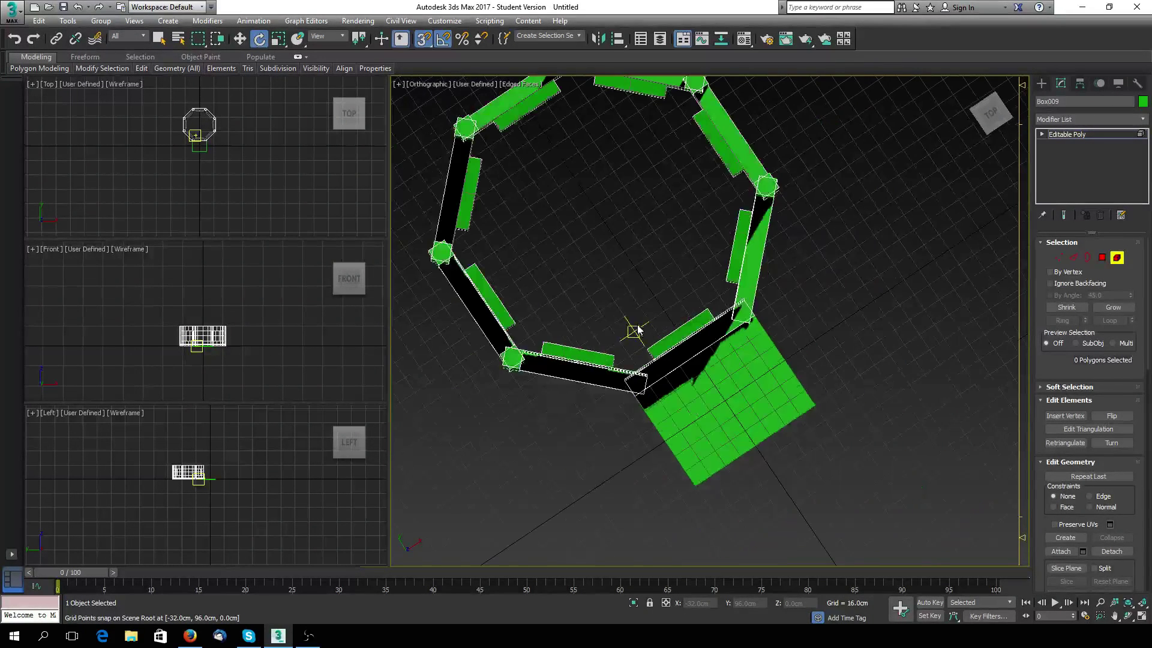
{"action": "middle_click_drag", "start_coordinate": [630, 330], "coordinate": [695, 368], "text": "alt"}
{"action": "key", "text": "ctrl+z"}
{"action": "key", "text": "ctrl+z"}
{"action": "key", "text": "ctrl+z"}
{"action": "key", "text": "ctrl+z"}
{"action": "key", "text": "ctrl+z"}
{"action": "key", "text": "ctrl+z"}
{"action": "key", "text": "ctrl+z"}
{"action": "key", "text": "ctrl+z"}
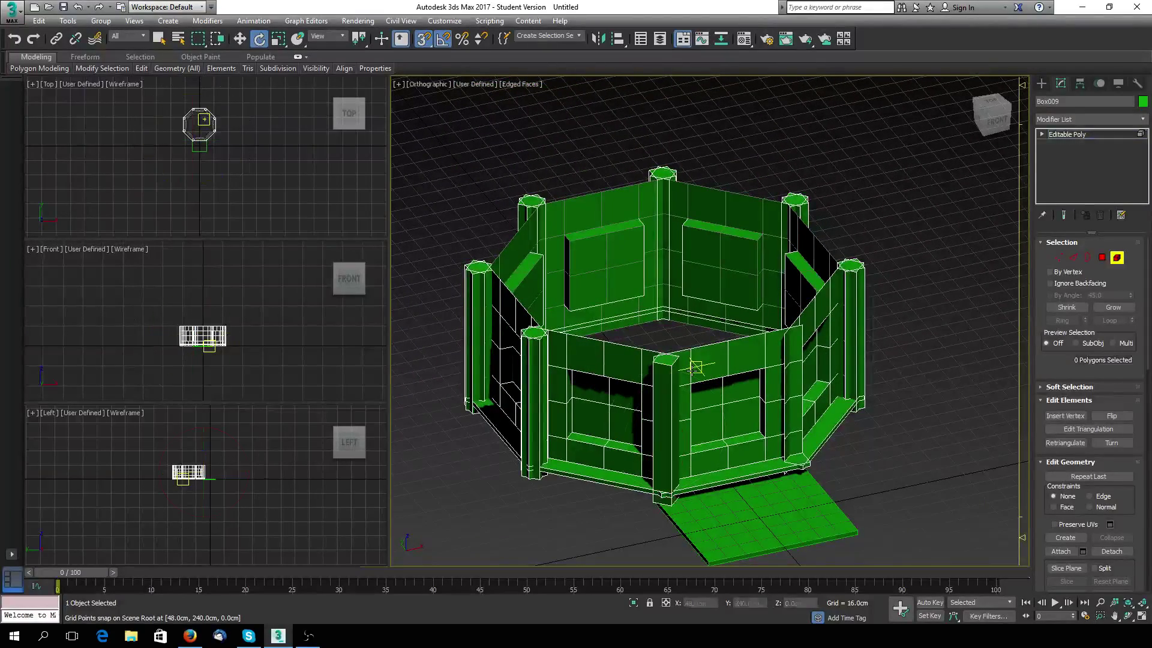
{"action": "key", "text": "ctrl+z"}
{"action": "key", "text": "ctrl+z"}
{"action": "key", "text": "ctrl+z"}
{"action": "key", "text": "ctrl+z"}
{"action": "key", "text": "ctrl+z"}
{"action": "key", "text": "ctrl+z"}
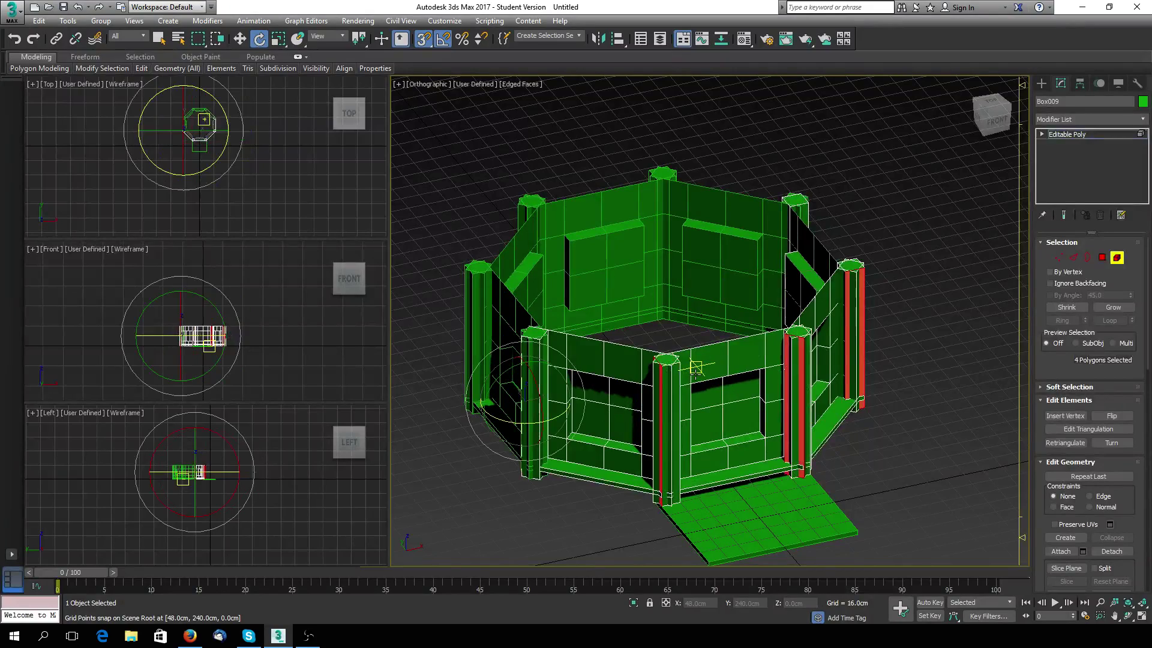
Step: Delete both pillar elements from the single wall section, keeping the niche wall and base strip
{"action": "scroll", "coordinate": [696, 375], "scroll_direction": "up", "scroll_amount": 2}
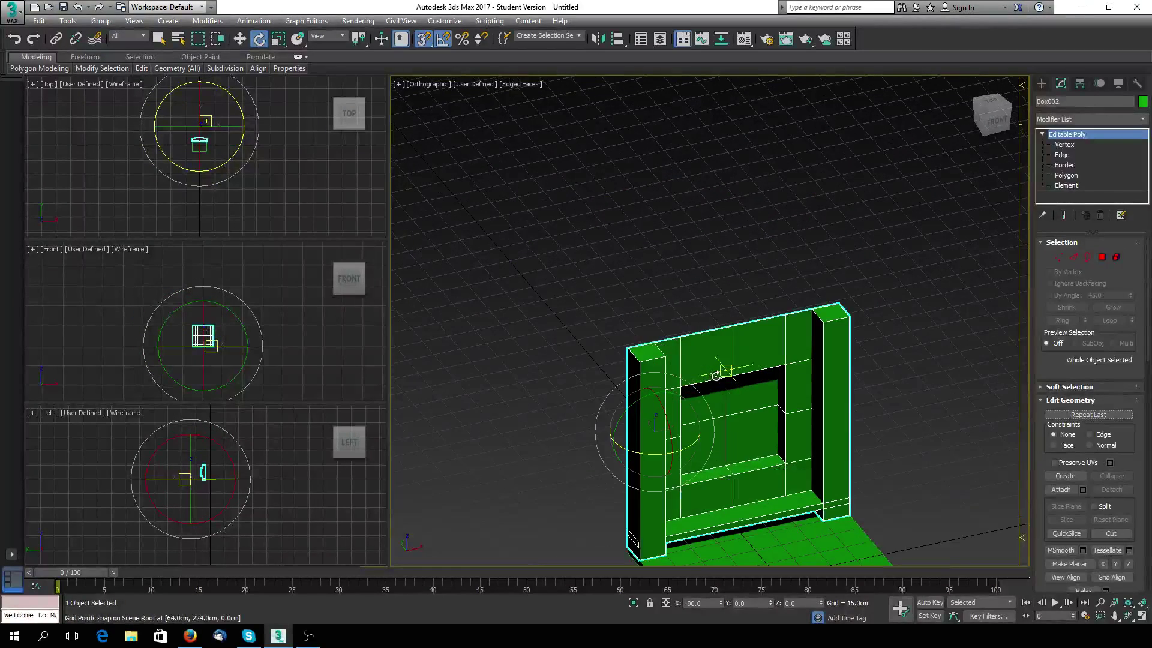
{"action": "mouse_move", "coordinate": [641, 340]}
{"action": "middle_mouse_down", "text": "alt"}
{"action": "mouse_move", "coordinate": [769, 376]}
{"action": "mouse_move", "coordinate": [732, 322]}
{"action": "mouse_move", "coordinate": [682, 308]}
{"action": "mouse_move", "coordinate": [636, 335]}
{"action": "middle_mouse_up", "text": "alt"}
{"action": "left_click", "coordinate": [1115, 259]}
{"action": "left_click", "coordinate": [839, 345]}
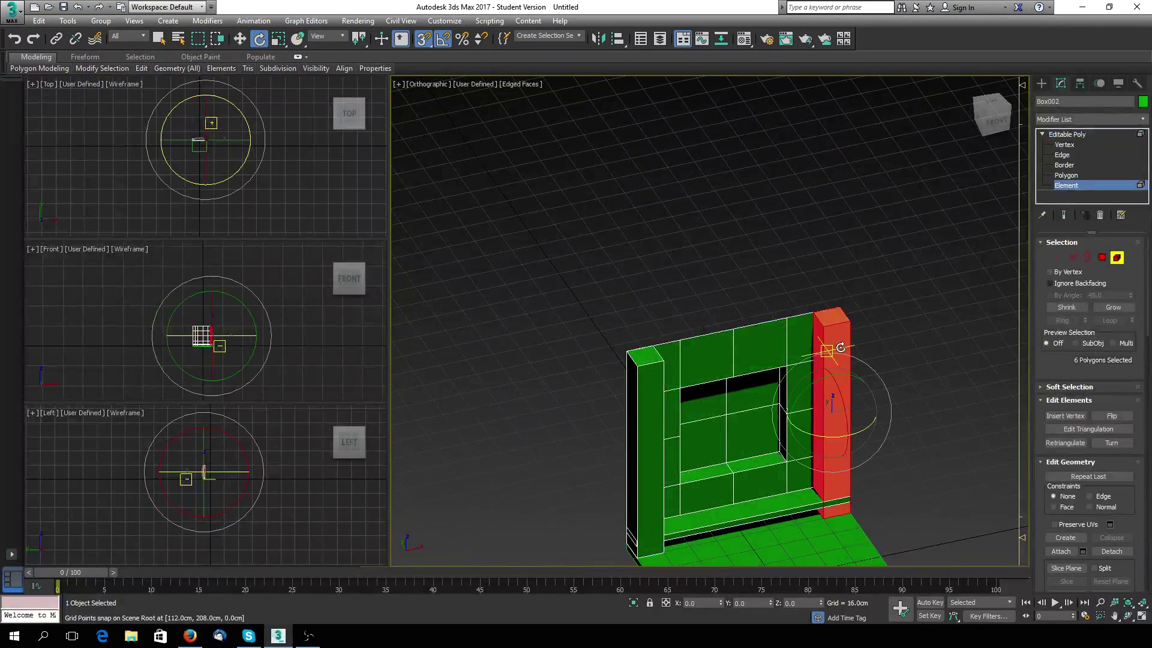
{"action": "key", "text": "Delete"}
{"action": "left_click", "coordinate": [651, 420]}
{"action": "key", "text": "Delete"}
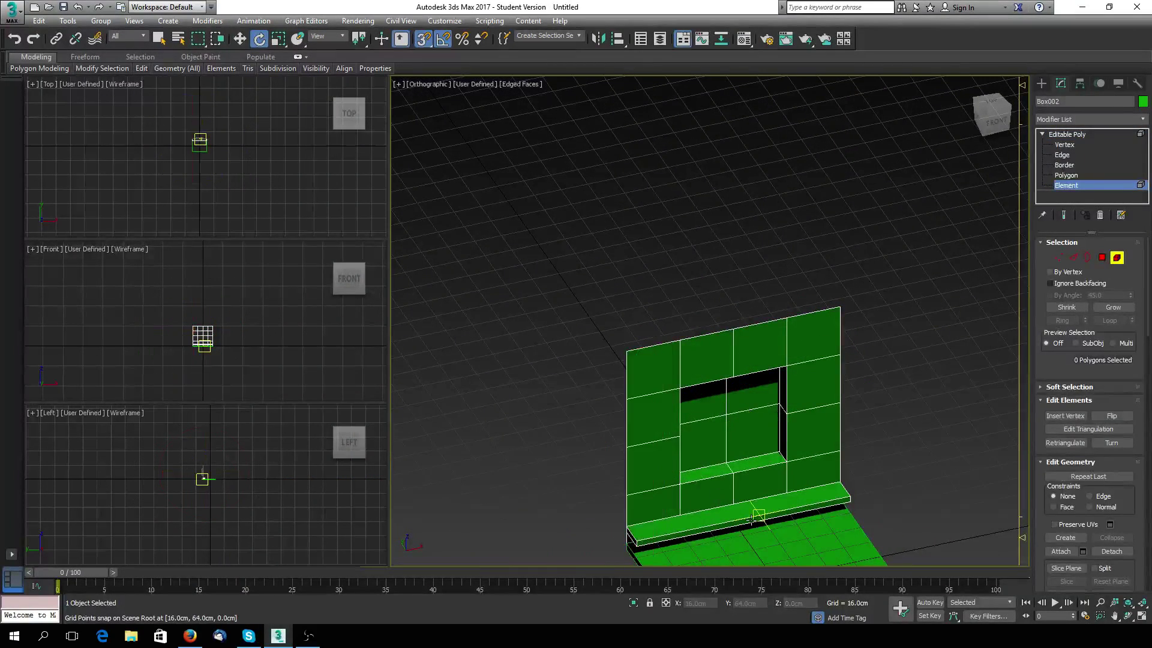
Step: With snapping off, create a thin box pillar about 4.9 by 4.8 cm and 129 cm tall at one end of the wall section
{"action": "scroll", "coordinate": [712, 444], "scroll_direction": "up", "scroll_amount": 2}
{"action": "middle_click_drag", "start_coordinate": [696, 432], "coordinate": [649, 371]}
{"action": "scroll", "coordinate": [660, 276], "scroll_direction": "down", "scroll_amount": 4}
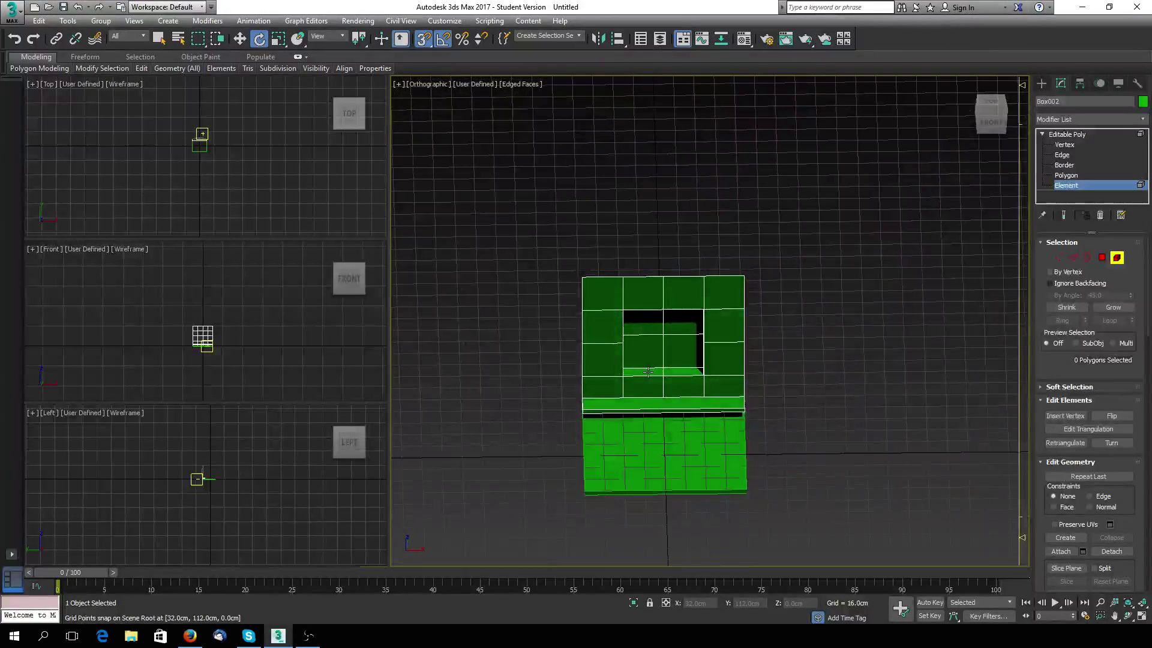
{"action": "left_click", "coordinate": [1042, 86]}
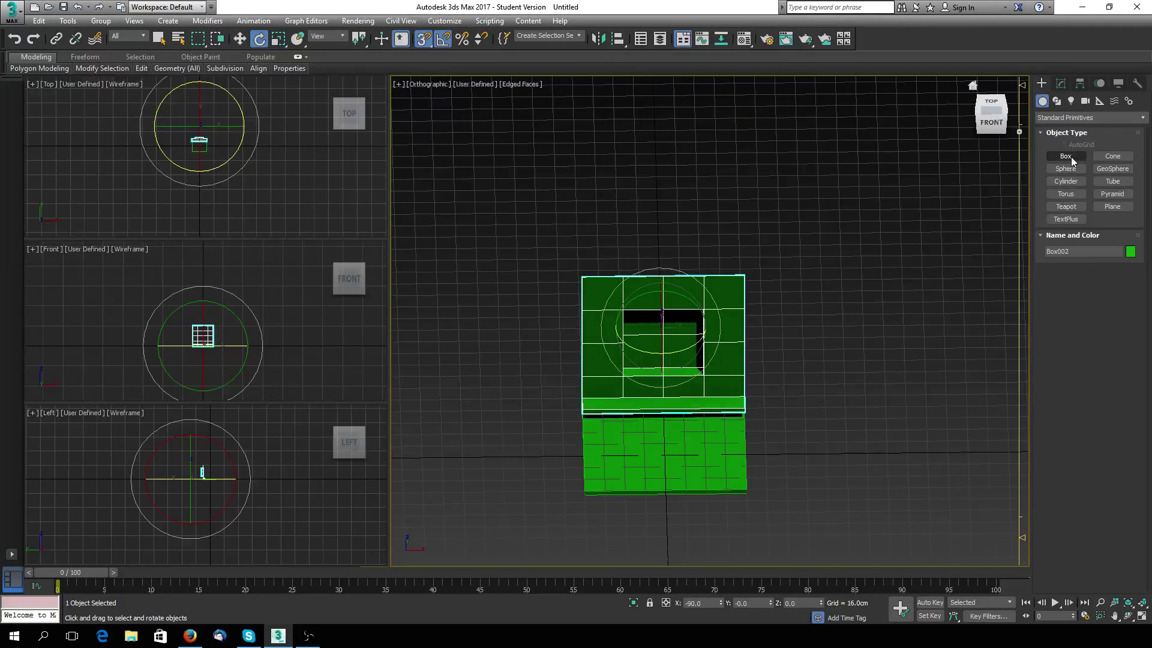
{"action": "left_click", "coordinate": [1067, 157]}
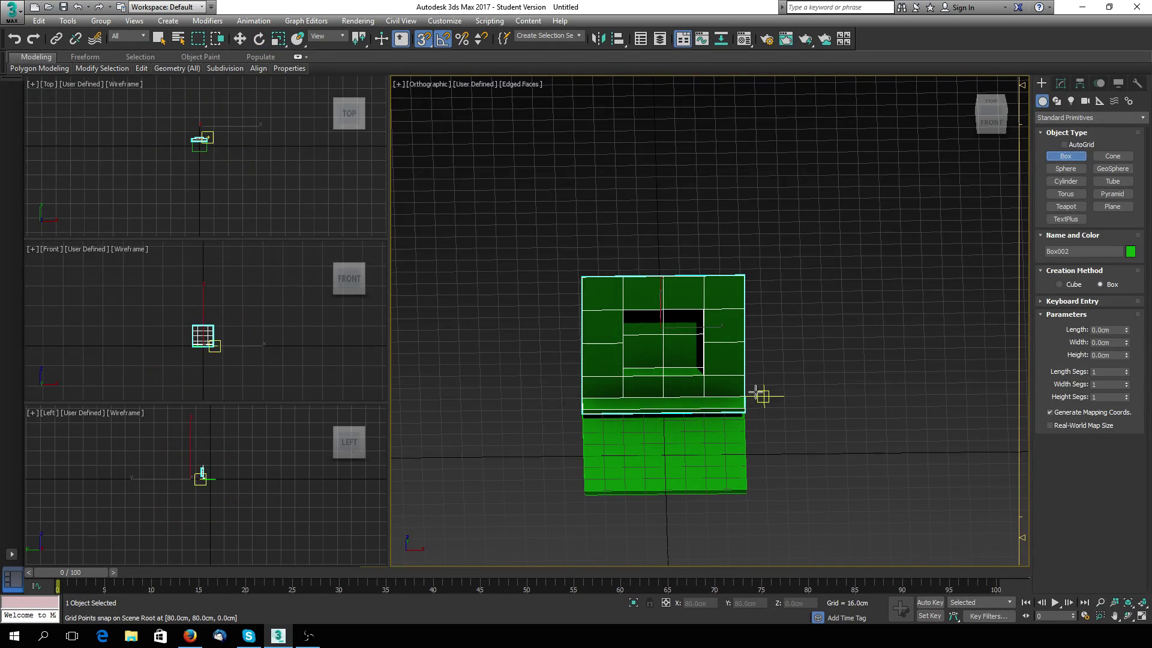
{"action": "middle_click_drag", "start_coordinate": [779, 370], "coordinate": [746, 391], "text": "alt"}
{"action": "scroll", "coordinate": [744, 386], "scroll_direction": "up", "scroll_amount": 5}
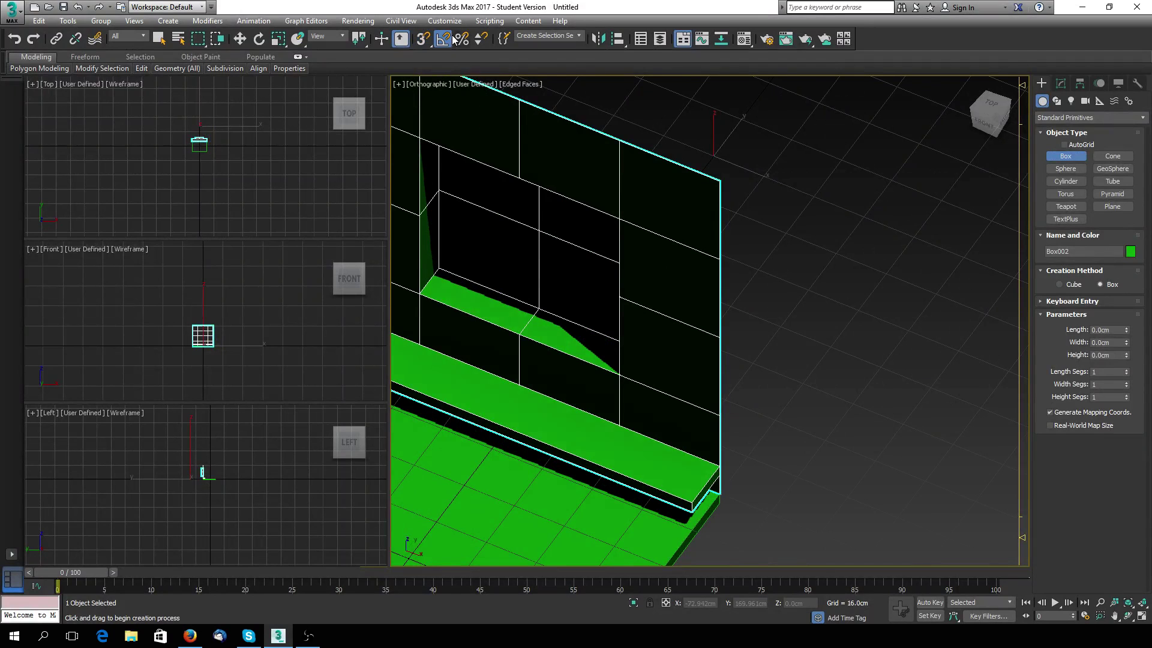
{"action": "left_click_drag", "start_coordinate": [721, 497], "coordinate": [727, 508]}
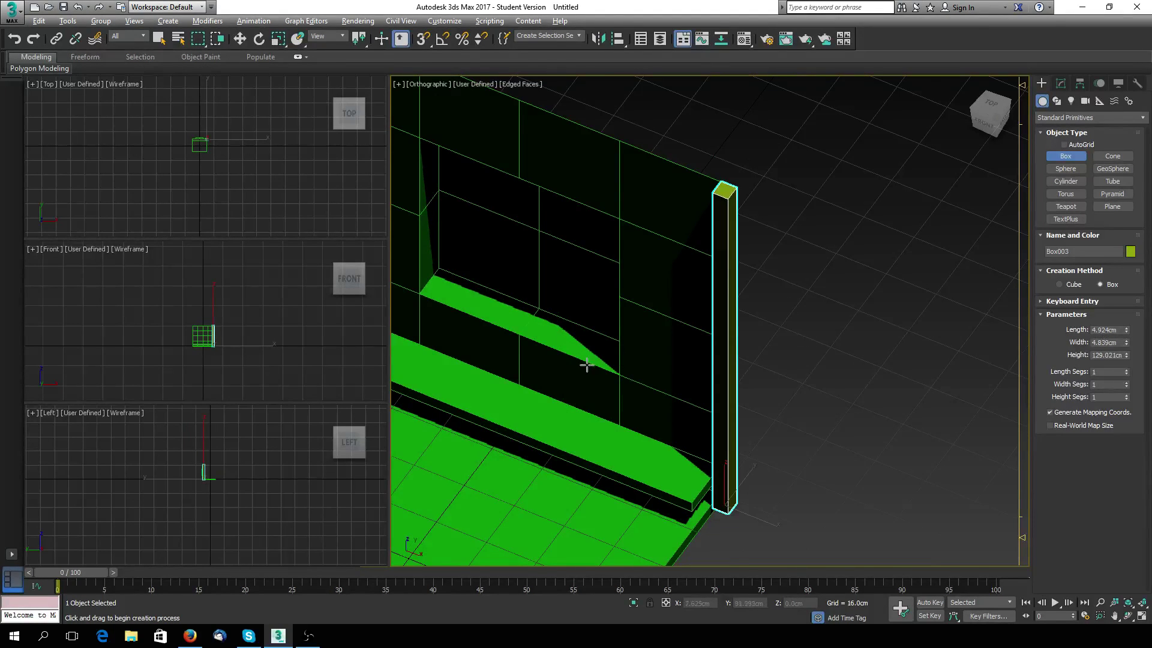
Step: Move the new pillar about 1 cm along negative X against the end of the wall
{"action": "middle_click_drag", "start_coordinate": [587, 365], "coordinate": [662, 347], "text": "alt"}
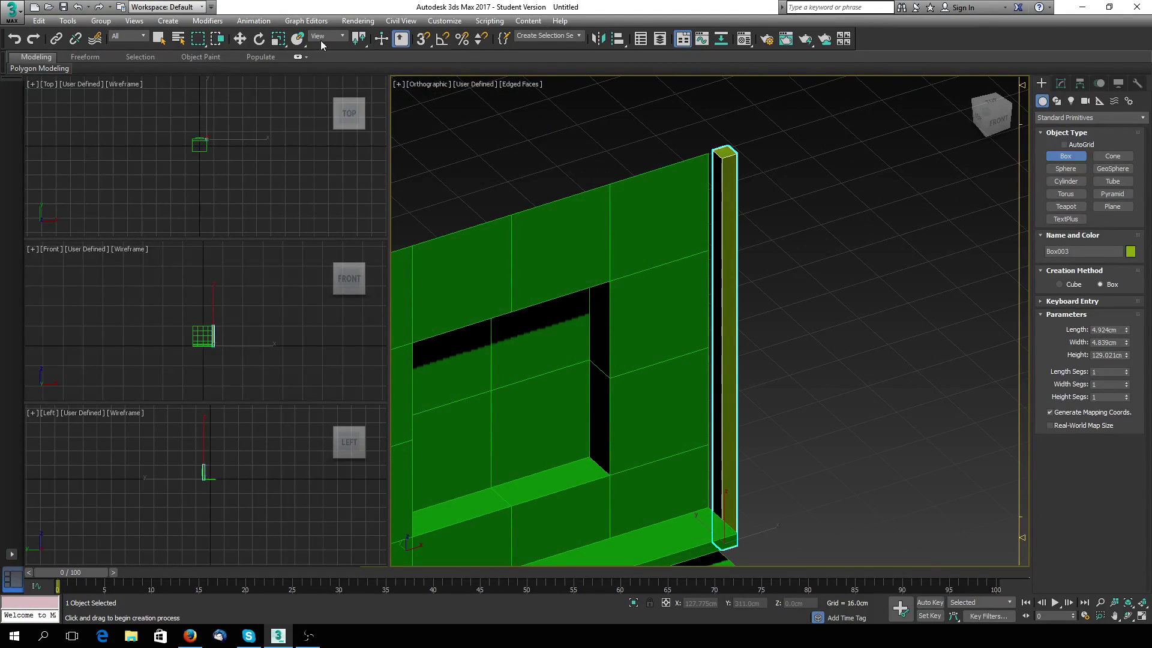
{"action": "left_click", "coordinate": [240, 38]}
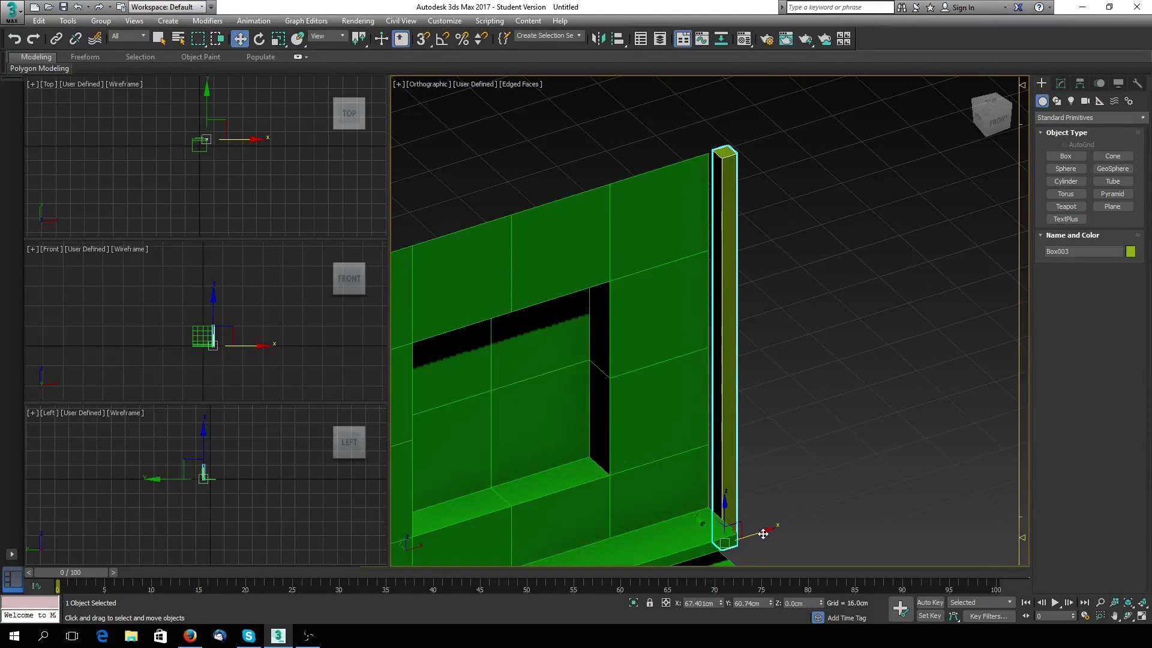
{"action": "left_click_drag", "start_coordinate": [762, 534], "coordinate": [761, 535]}
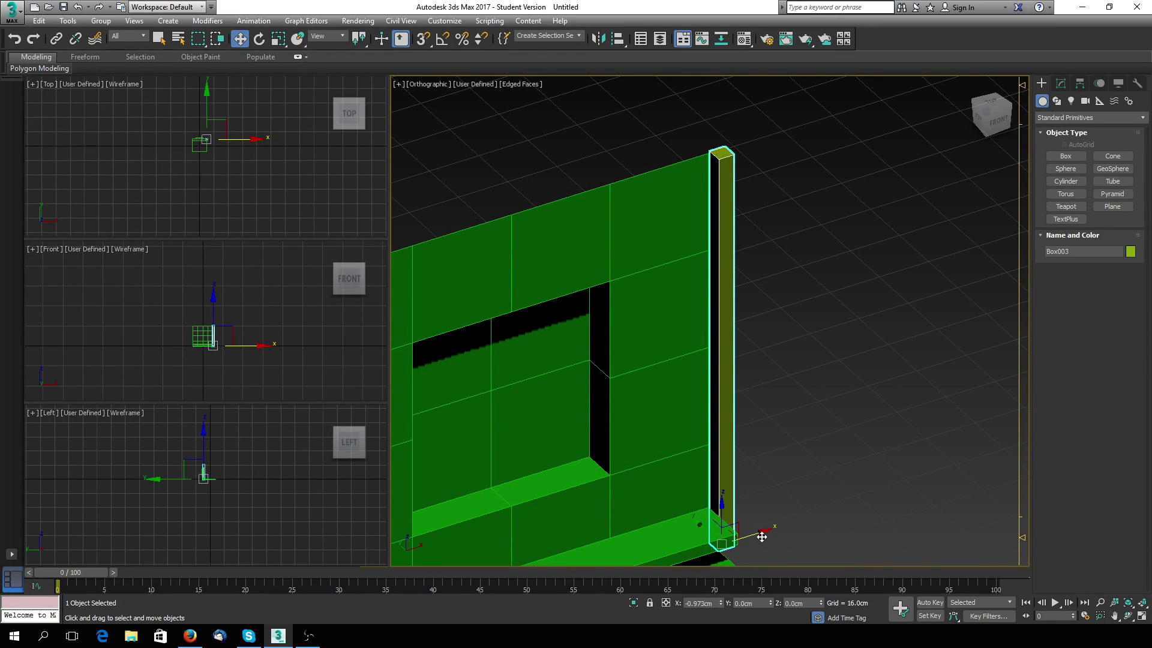
Step: Attach the pillar to the wall section's editable poly
{"action": "left_click", "coordinate": [1060, 84]}
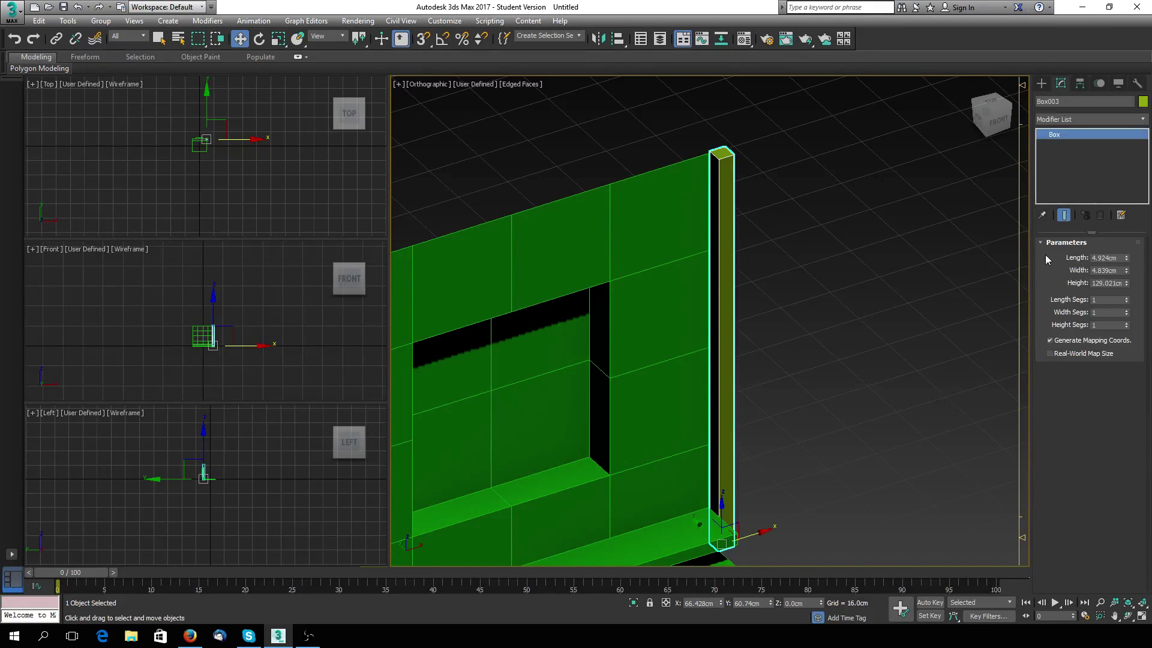
{"action": "left_click", "coordinate": [673, 329]}
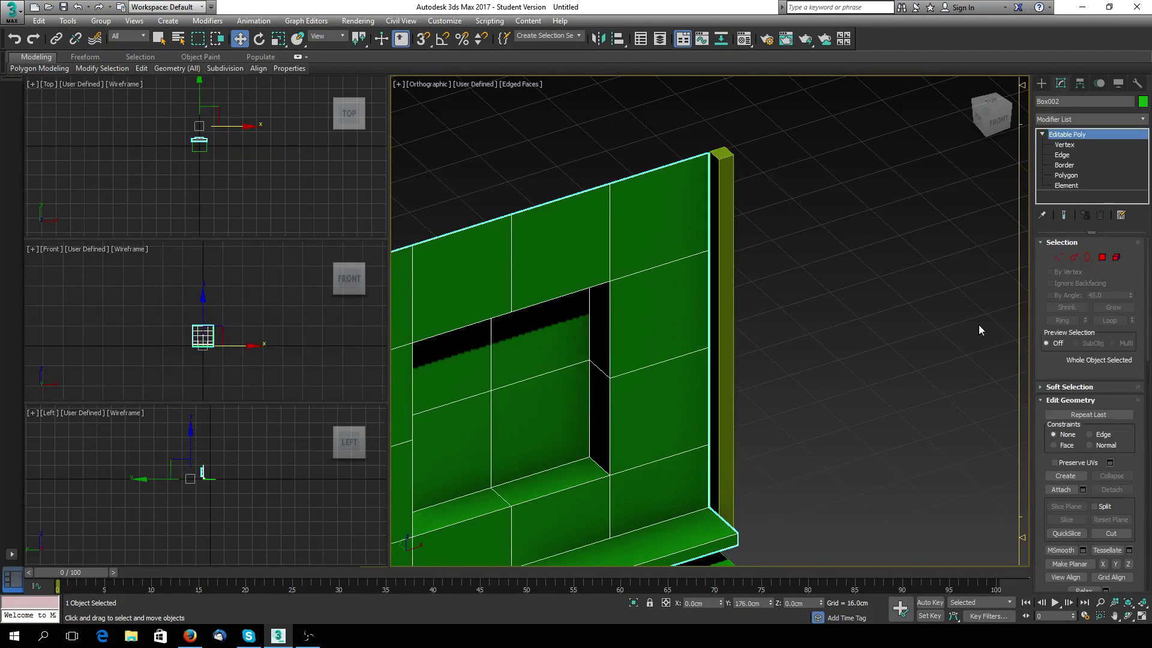
{"action": "left_click", "coordinate": [1068, 494]}
{"action": "middle_click_drag", "start_coordinate": [816, 293], "coordinate": [898, 236]}
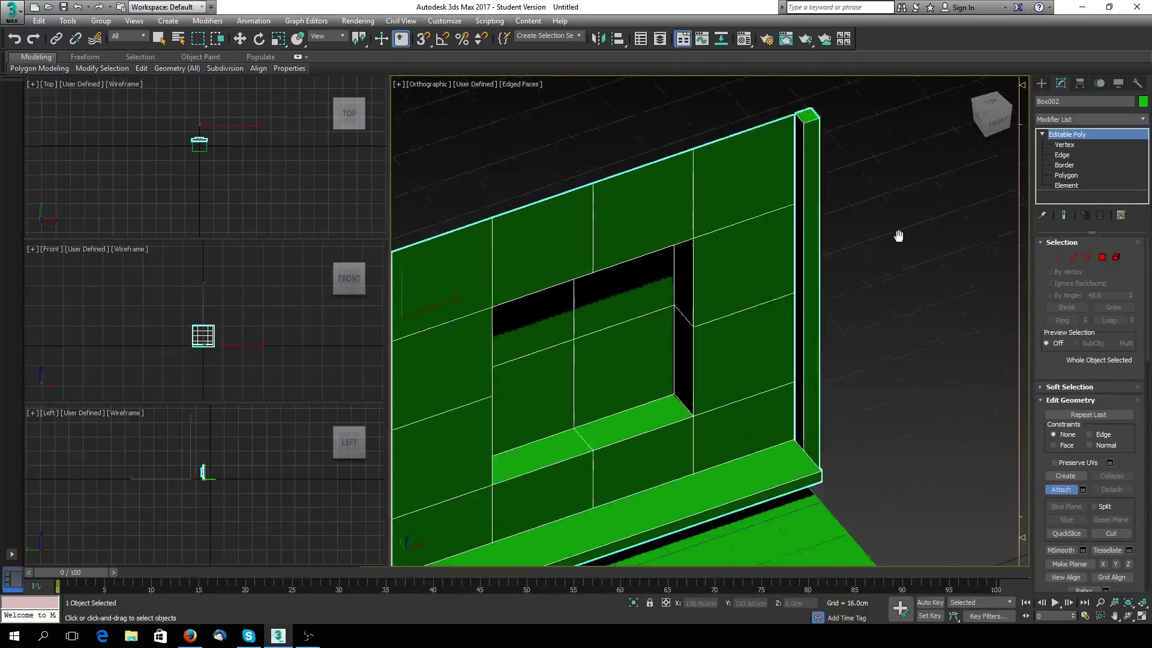
{"action": "scroll", "coordinate": [898, 236], "scroll_direction": "down", "scroll_amount": 3}
{"action": "middle_click_drag", "start_coordinate": [837, 198], "coordinate": [611, 264]}
{"action": "left_click", "coordinate": [259, 40]}
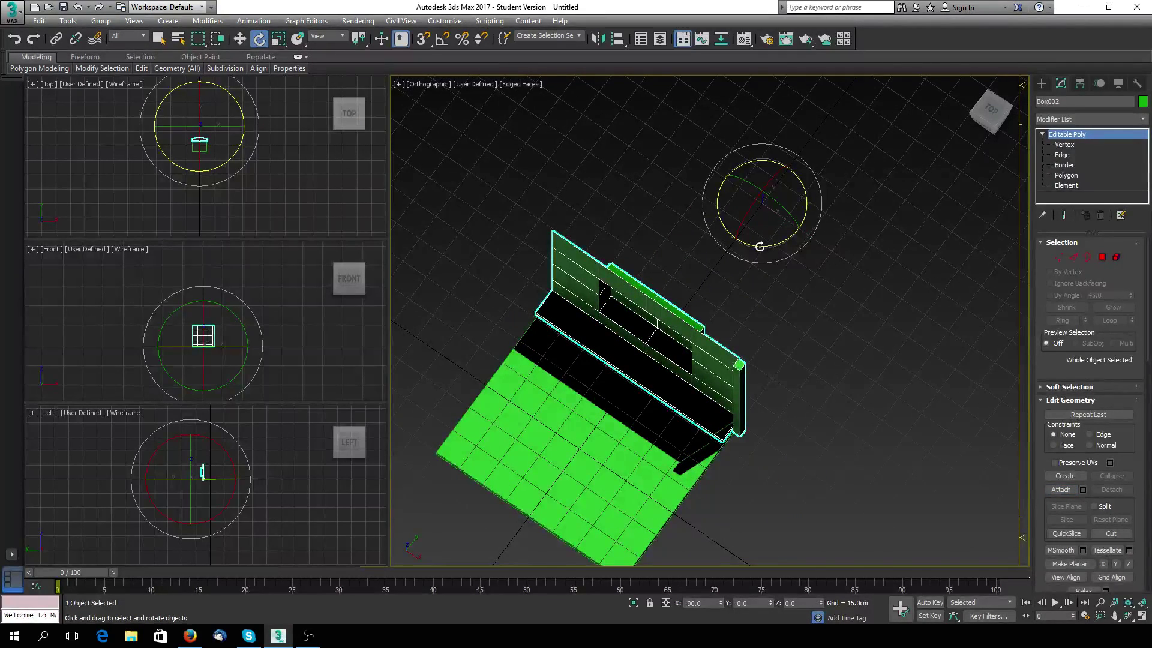
{"action": "mouse_move", "coordinate": [759, 246]}
{"action": "left_mouse_down", "text": "shift"}
{"action": "mouse_move", "coordinate": [812, 246]}
{"action": "mouse_move", "coordinate": [774, 248]}
{"action": "mouse_move", "coordinate": [788, 252]}
{"action": "left_mouse_up", "text": "shift"}
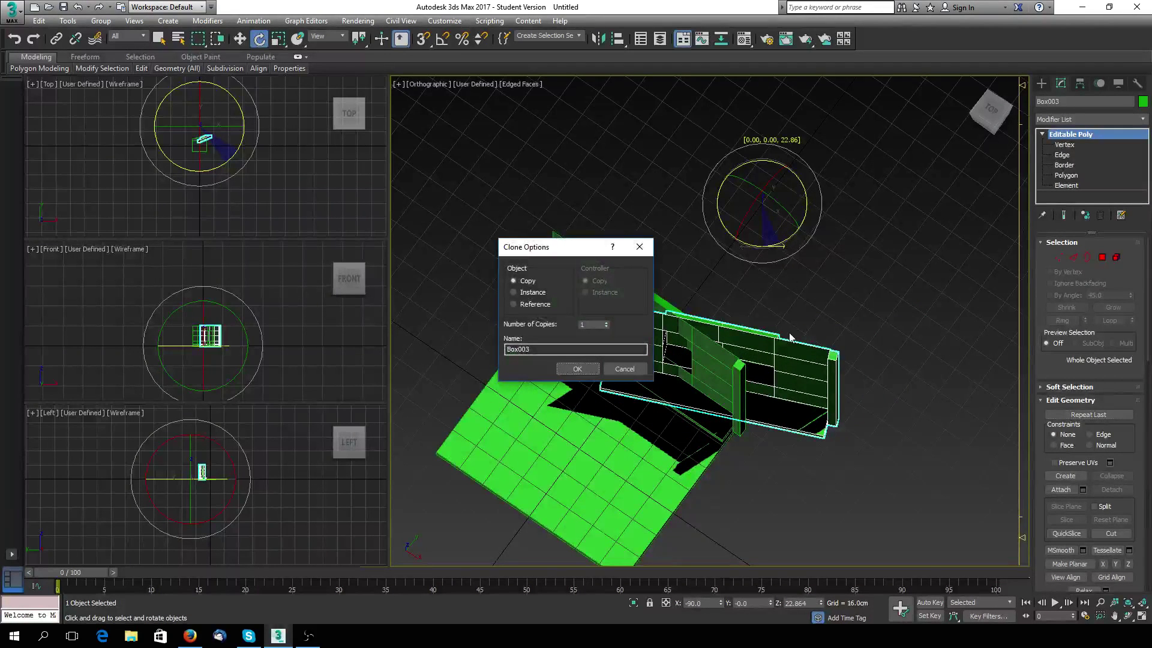
{"action": "left_click", "coordinate": [645, 369]}
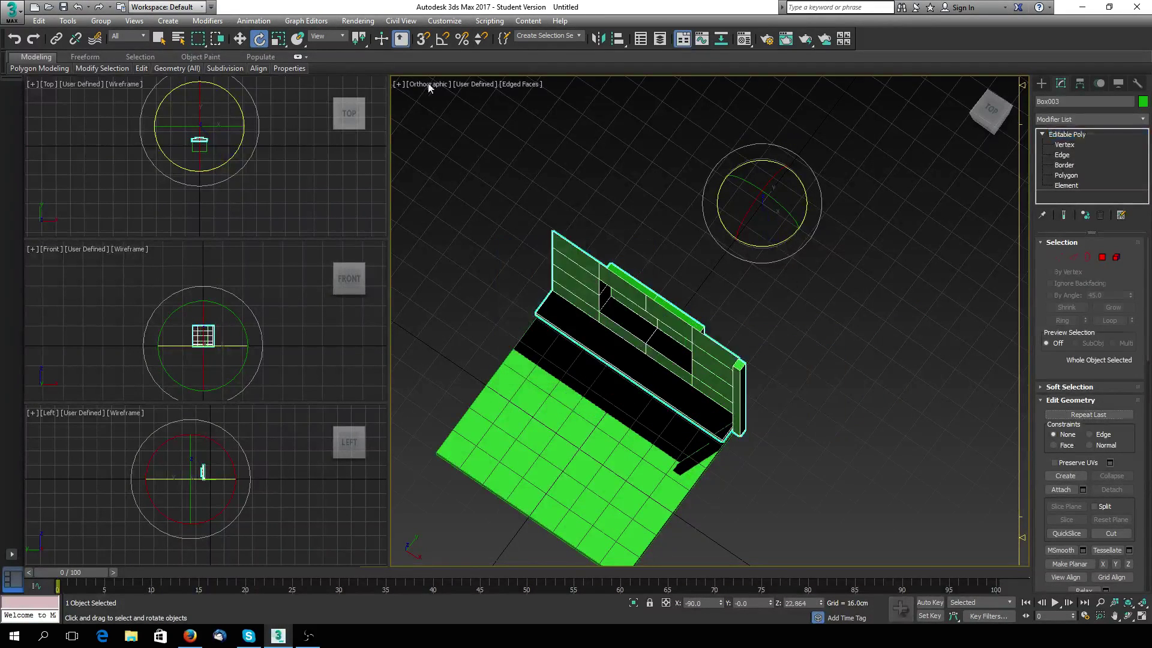
Step: Turn on grid and angle snapping and test a 45° rotated copy of the wall section around its pivot
{"action": "left_click", "coordinate": [425, 40]}
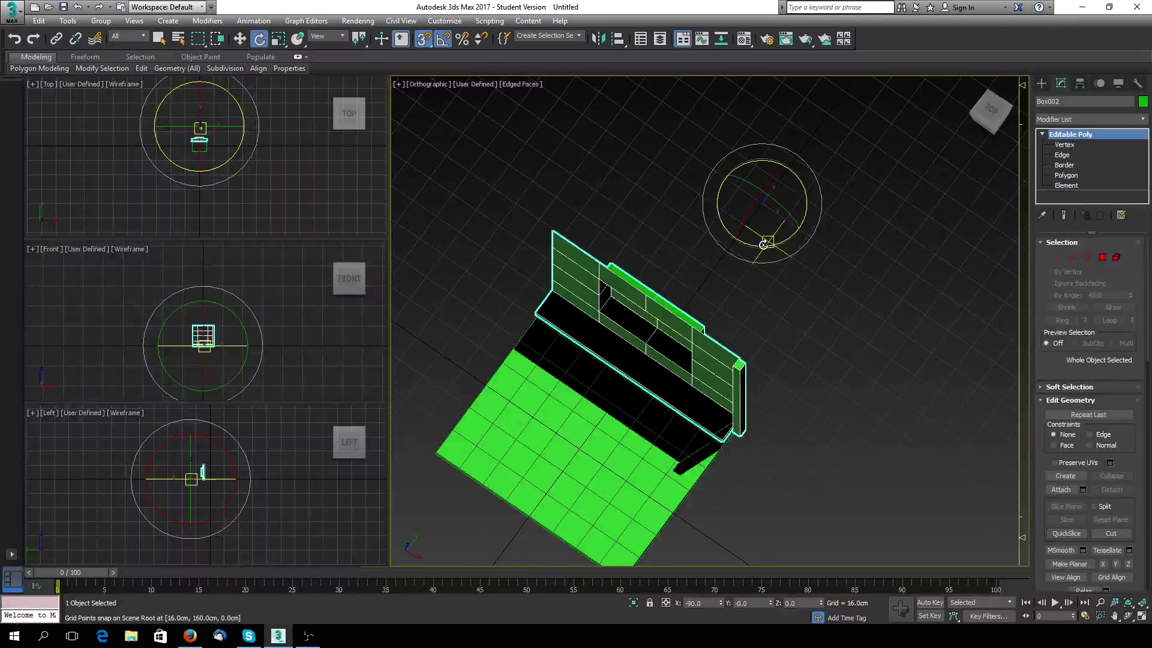
{"action": "left_click_drag", "start_coordinate": [763, 246], "coordinate": [755, 250], "text": "shift"}
{"action": "left_click", "coordinate": [625, 368]}
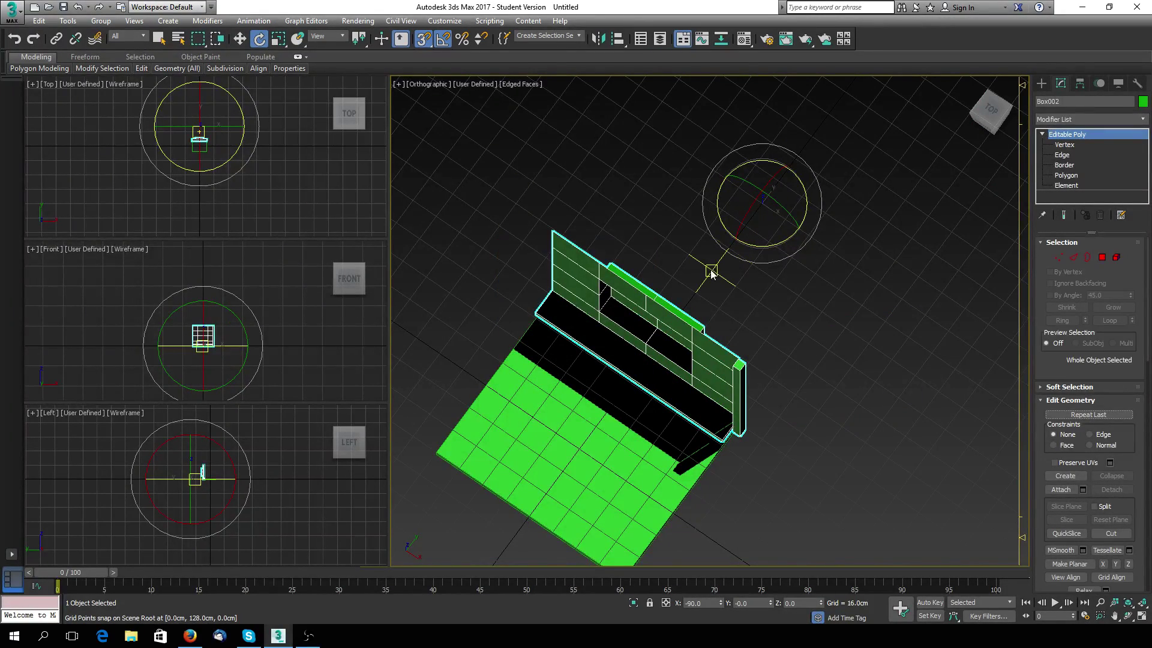
{"action": "mouse_move", "coordinate": [699, 277]}
{"action": "middle_mouse_down", "text": "alt"}
{"action": "mouse_move", "coordinate": [597, 285]}
{"action": "mouse_move", "coordinate": [709, 275]}
{"action": "middle_mouse_up", "text": "alt"}
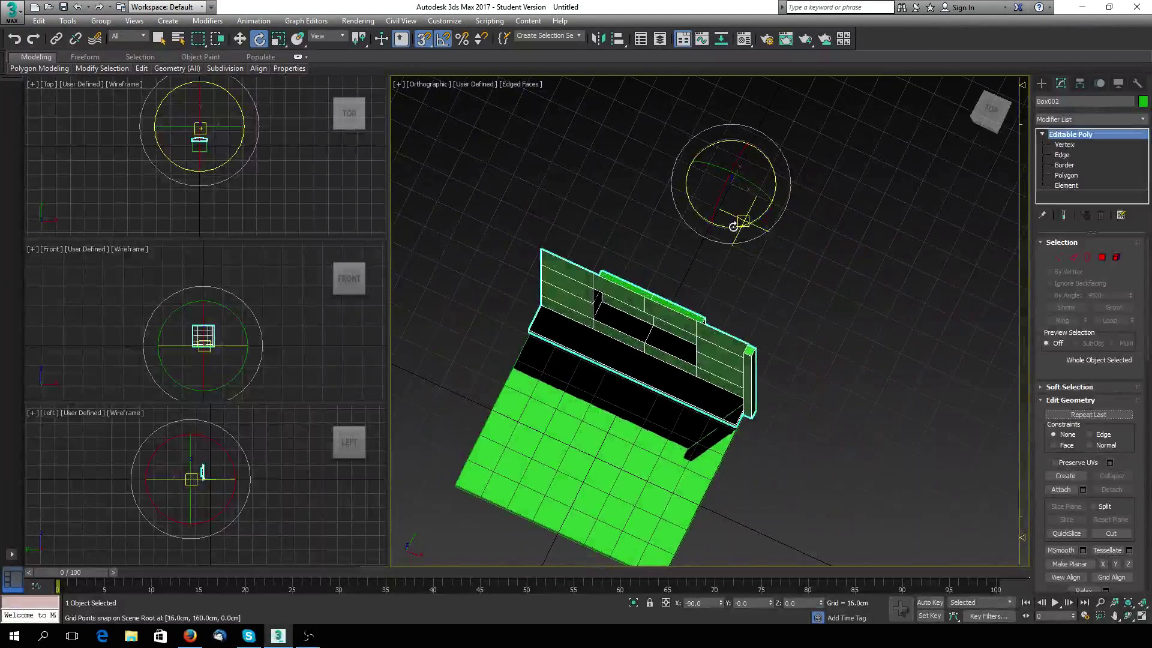
{"action": "mouse_move", "coordinate": [733, 226]}
{"action": "left_mouse_down", "text": "shift"}
{"action": "mouse_move", "coordinate": [756, 223]}
{"action": "mouse_move", "coordinate": [739, 228]}
{"action": "left_mouse_up", "text": "shift"}
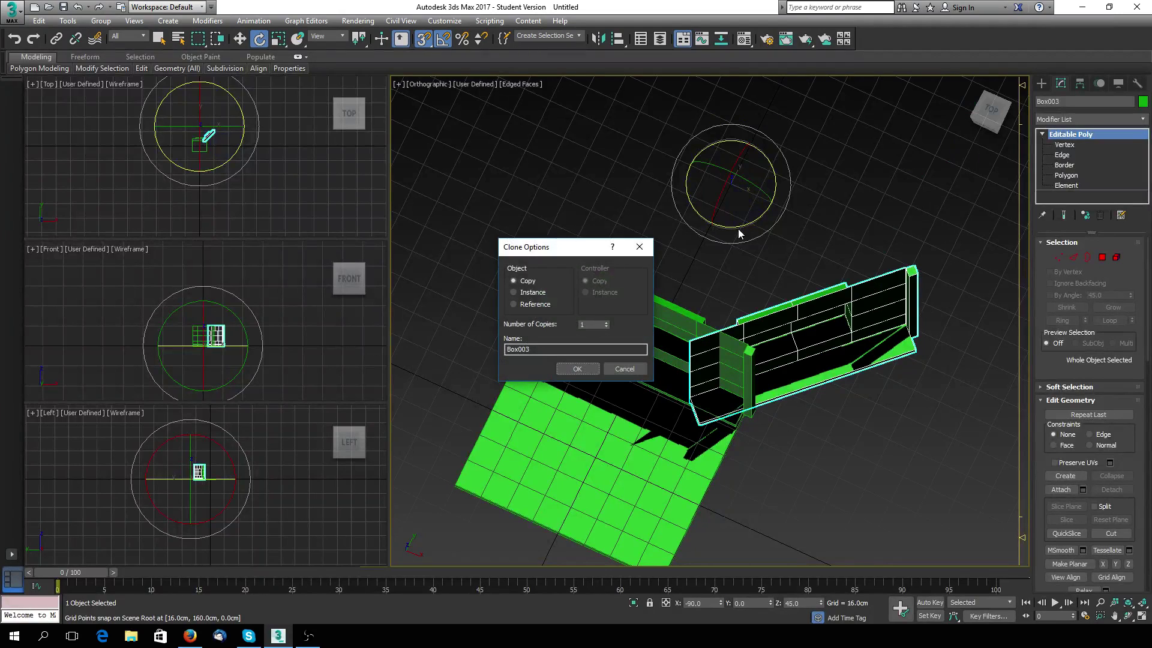
{"action": "left_click", "coordinate": [624, 369]}
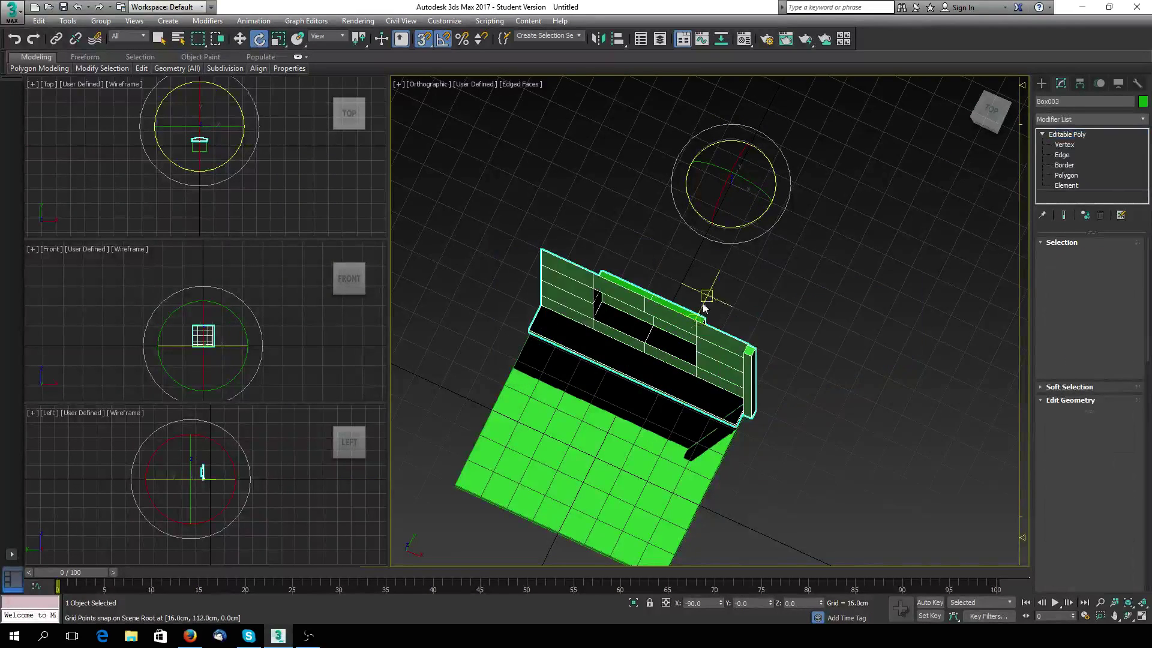
Step: Move only the wall section's pivot farther from the wall along Y, to 208 cm
{"action": "middle_click_drag", "start_coordinate": [708, 297], "coordinate": [666, 402]}
{"action": "left_click", "coordinate": [238, 39]}
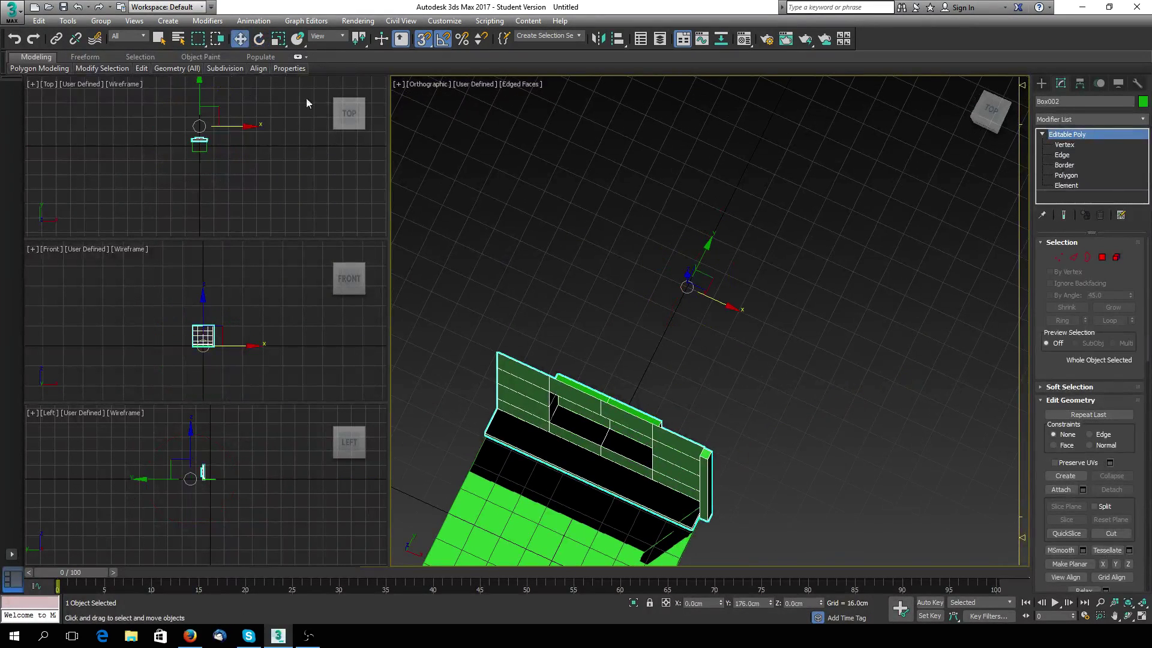
{"action": "left_click", "coordinate": [1080, 83]}
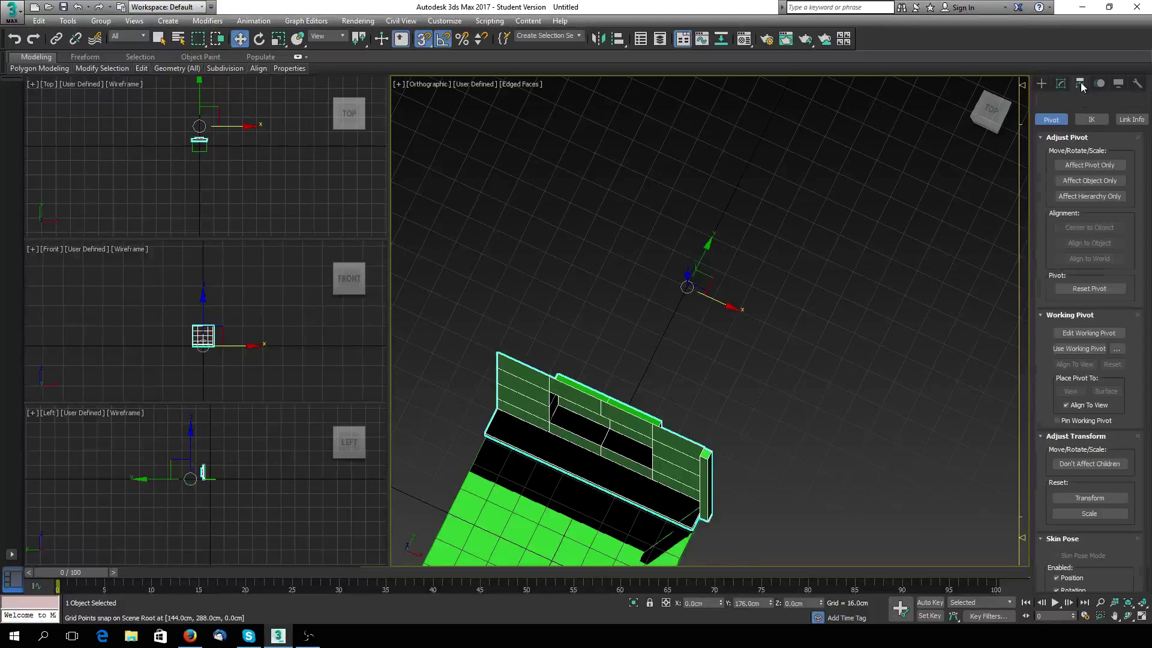
{"action": "left_click", "coordinate": [1088, 165]}
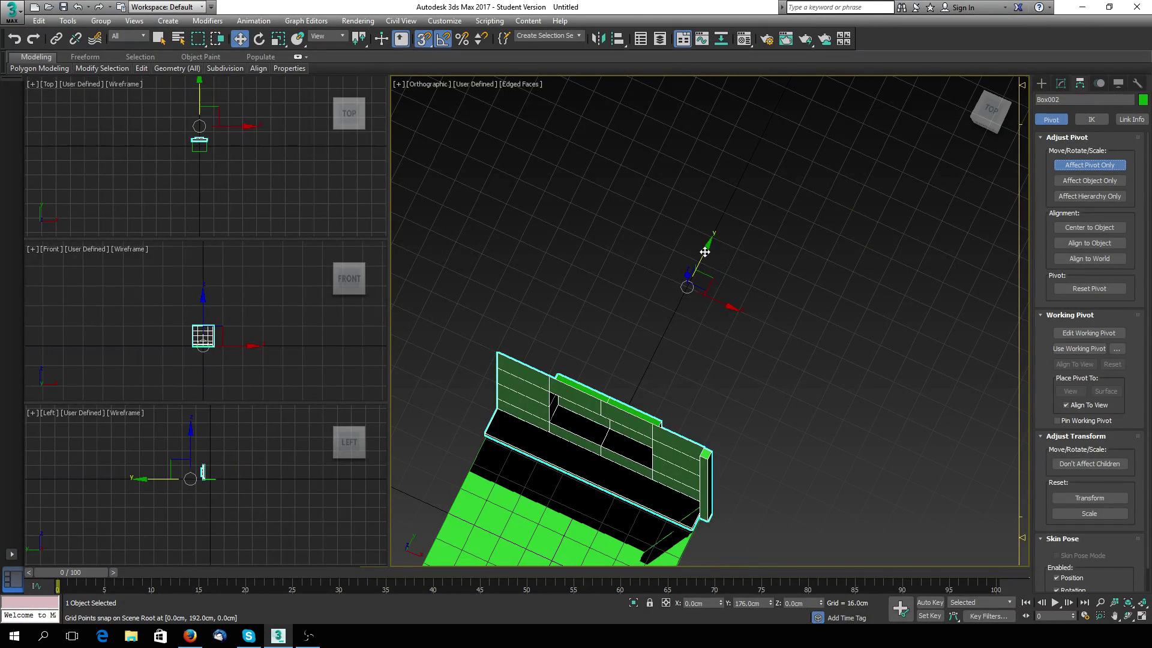
{"action": "left_click_drag", "start_coordinate": [688, 284], "coordinate": [711, 238]}
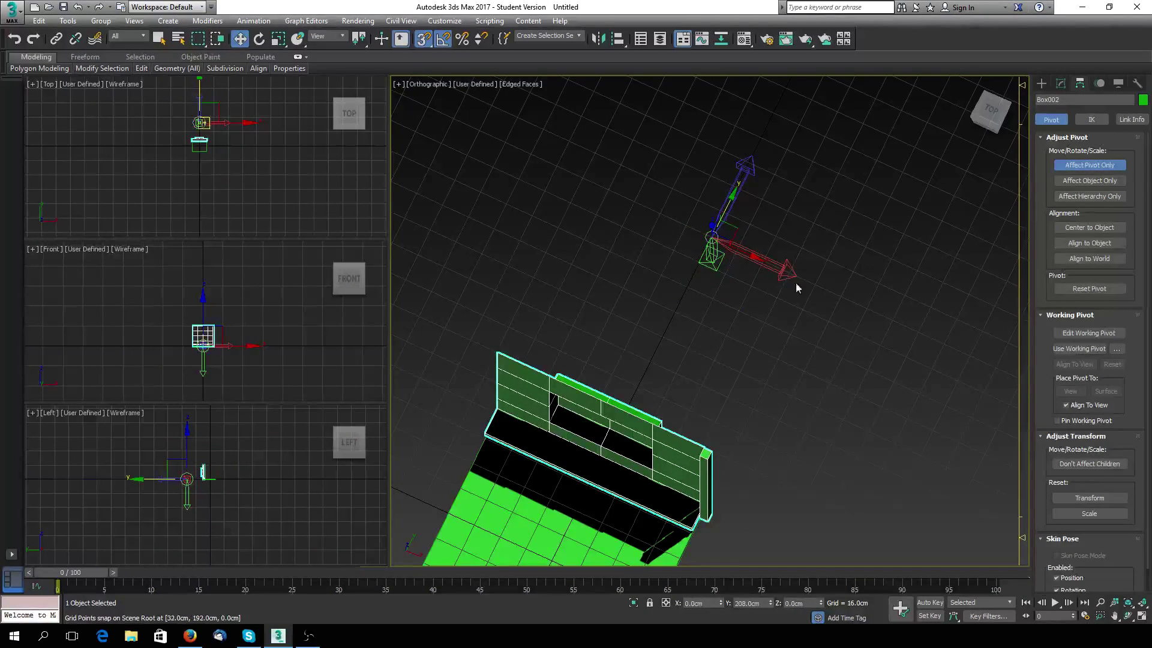
{"action": "left_click", "coordinate": [1079, 171]}
{"action": "middle_click_drag", "start_coordinate": [925, 203], "coordinate": [886, 167]}
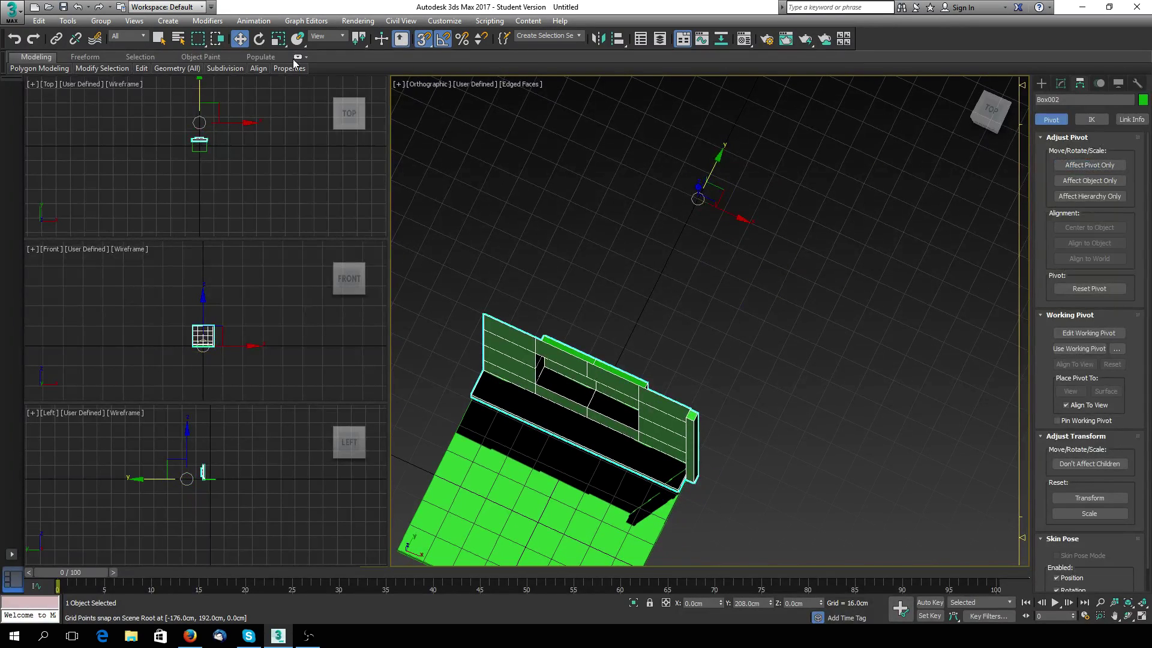
{"action": "left_click", "coordinate": [259, 39]}
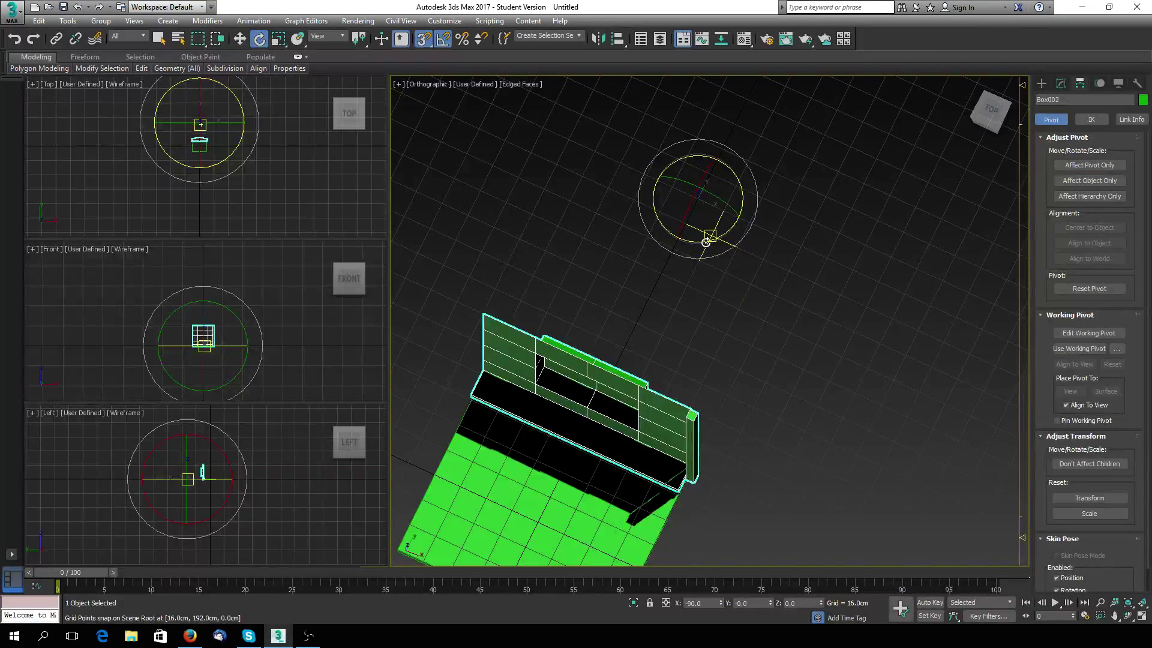
{"action": "left_click_drag", "start_coordinate": [706, 242], "coordinate": [713, 244], "text": "shift"}
{"action": "left_click", "coordinate": [625, 367]}
Step: Move only the wall section's pivot one more grid step along Y, to 224 cm
{"action": "middle_click_drag", "start_coordinate": [739, 312], "coordinate": [682, 415]}
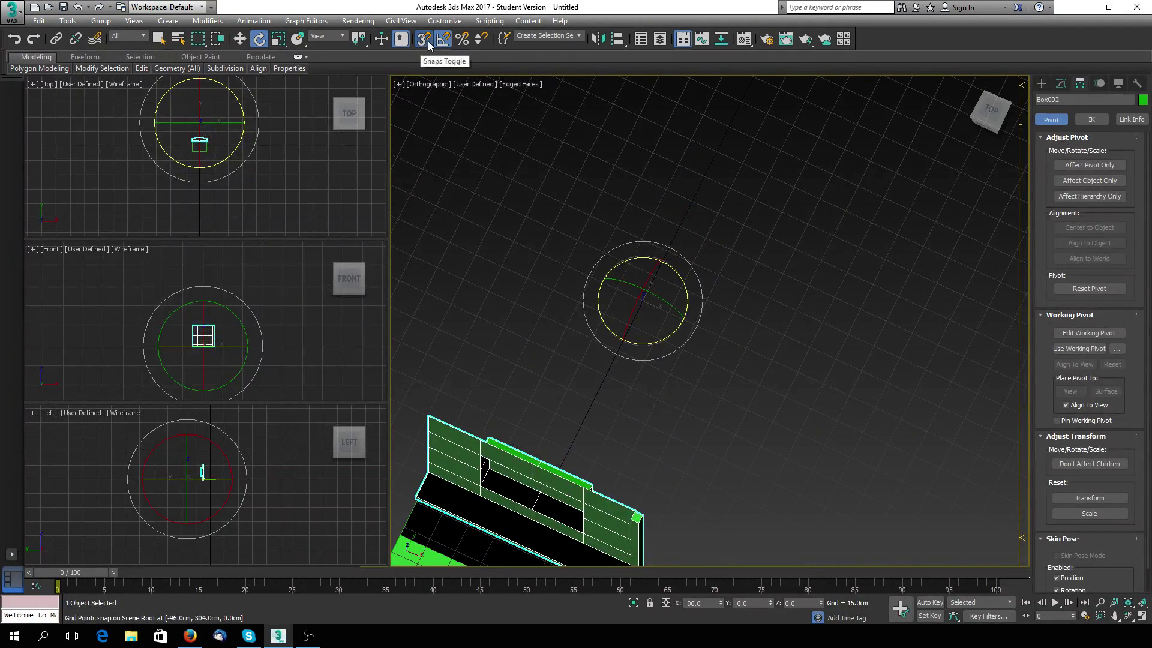
{"action": "left_click", "coordinate": [1089, 165]}
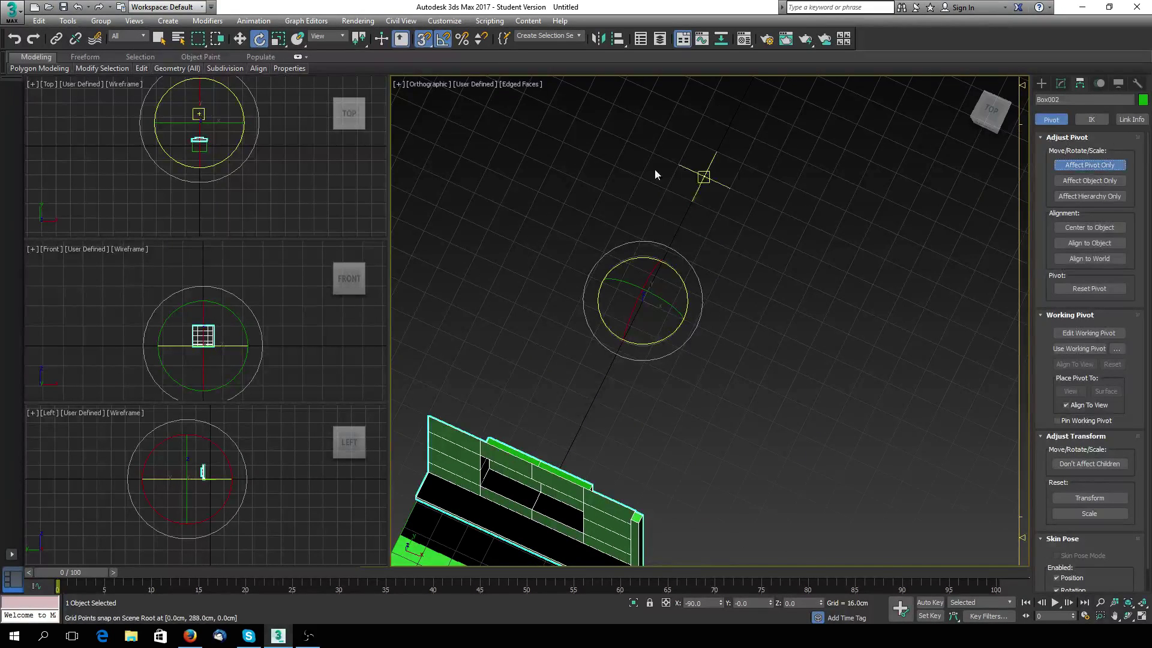
{"action": "left_click", "coordinate": [239, 39]}
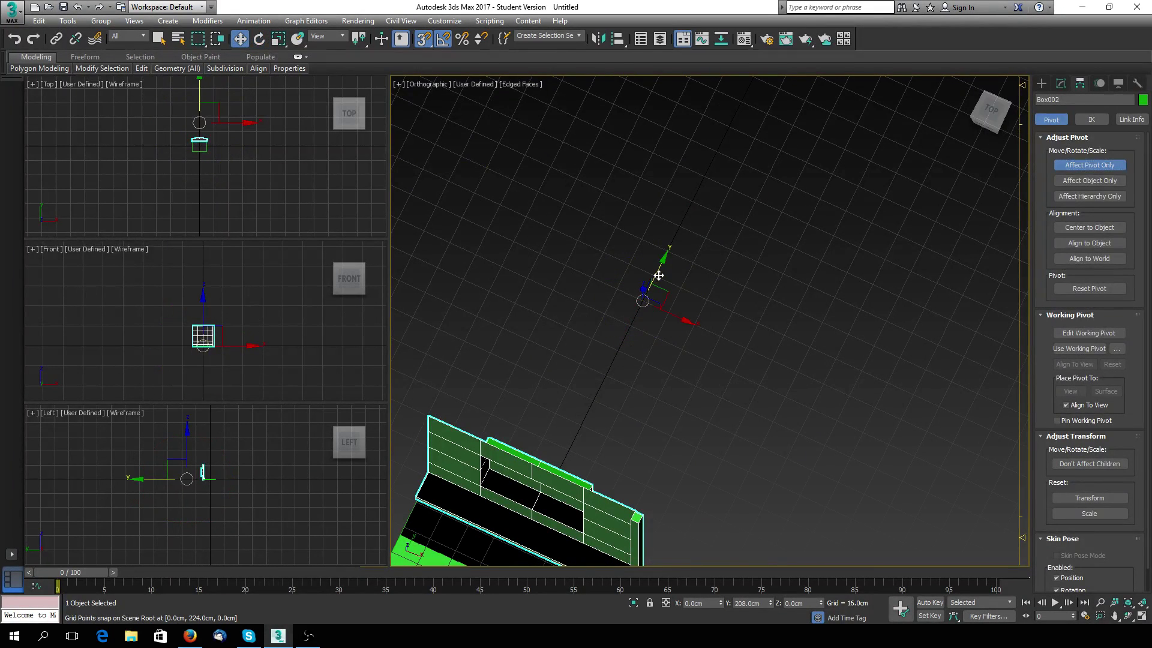
{"action": "left_click_drag", "start_coordinate": [659, 275], "coordinate": [670, 251]}
{"action": "left_click", "coordinate": [1090, 165]}
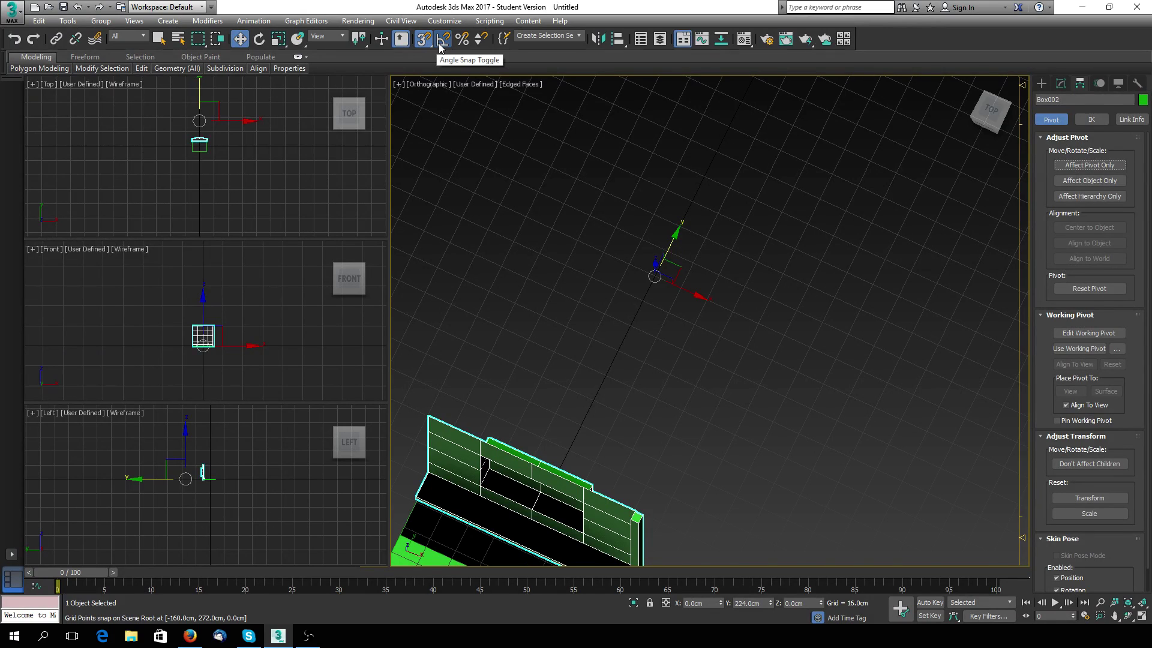
Step: With grid snapping off, rotate-copy the wall section 45° around its pivot as 7 copies to form an octagonal ring
{"action": "left_click", "coordinate": [259, 39]}
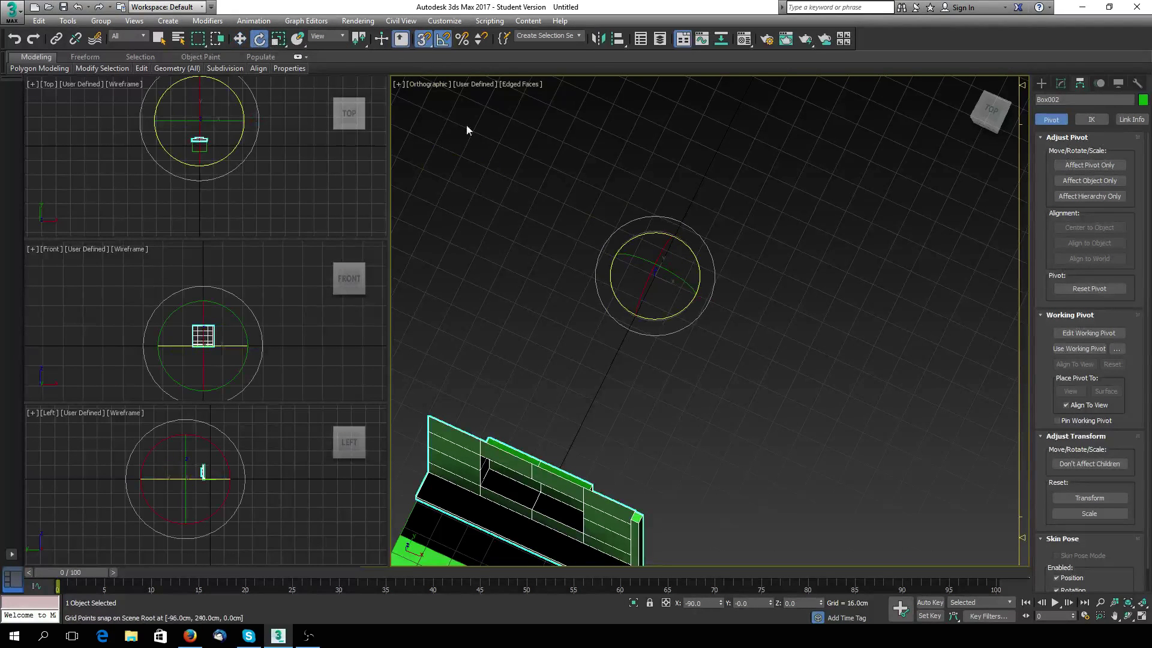
{"action": "left_click_drag", "start_coordinate": [650, 316], "coordinate": [662, 329], "text": "shift"}
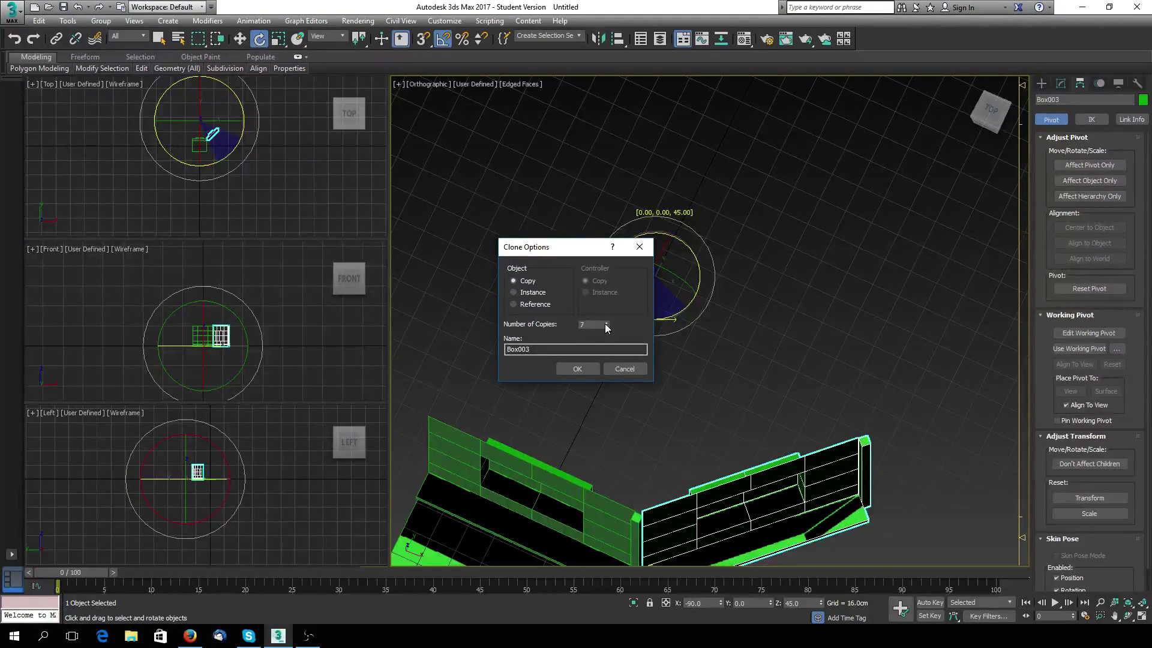
{"action": "left_click", "coordinate": [576, 369]}
{"action": "mouse_move", "coordinate": [655, 364]}
{"action": "middle_mouse_down"}
{"action": "mouse_move", "coordinate": [665, 352]}
{"action": "mouse_move", "coordinate": [622, 334]}
{"action": "mouse_move", "coordinate": [653, 300]}
{"action": "mouse_move", "coordinate": [640, 278]}
{"action": "mouse_move", "coordinate": [577, 276]}
{"action": "mouse_move", "coordinate": [640, 302]}
{"action": "mouse_move", "coordinate": [623, 301]}
{"action": "middle_mouse_up"}
{"action": "middle_click_drag", "start_coordinate": [701, 313], "coordinate": [675, 381], "text": "alt"}
{"action": "scroll", "coordinate": [711, 342], "scroll_direction": "down", "scroll_amount": 2}
{"action": "scroll", "coordinate": [710, 339], "scroll_direction": "up", "scroll_amount": 2}
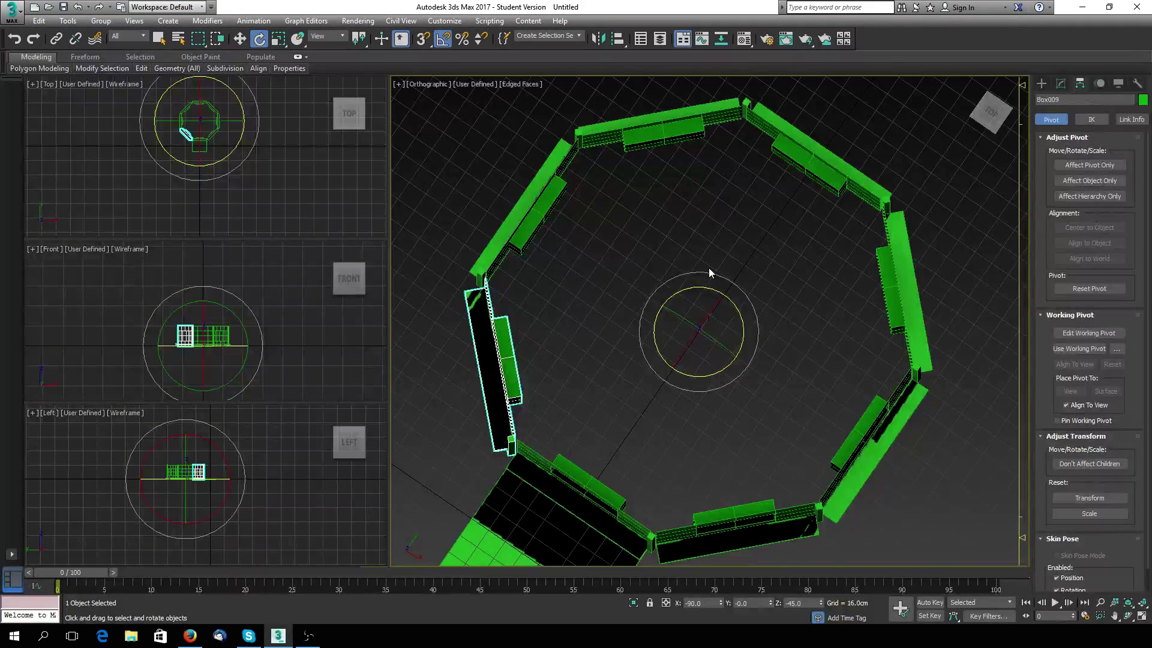
{"action": "scroll", "coordinate": [707, 269], "scroll_direction": "down", "scroll_amount": 2}
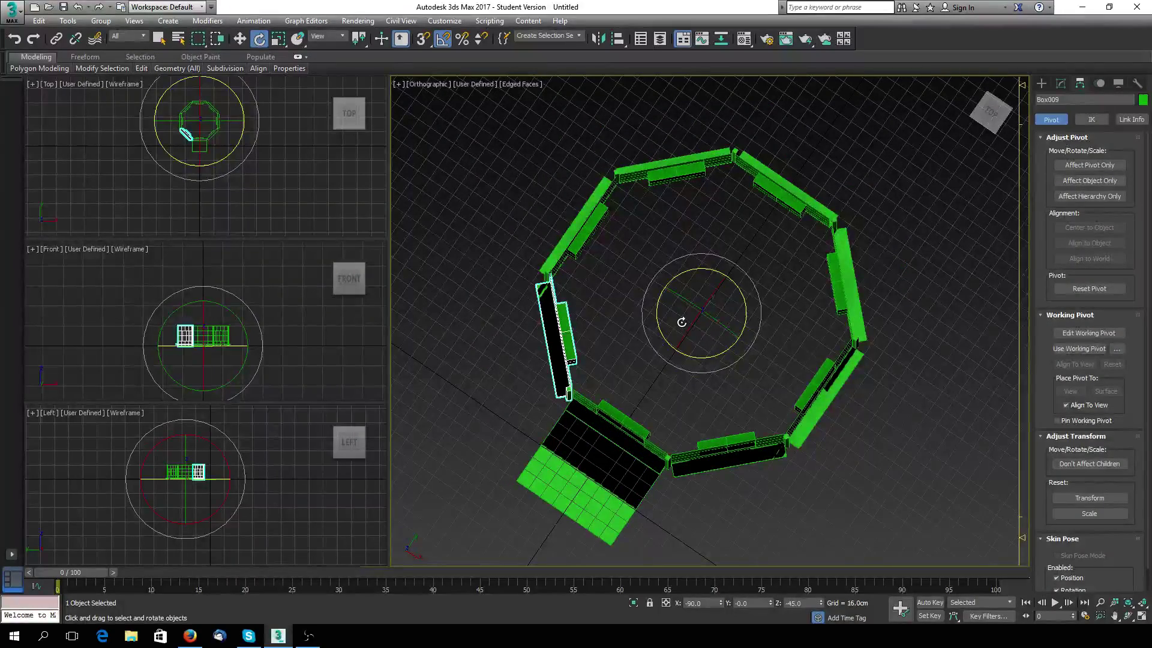
Step: With grid snapping on, create a box 16 cm long, 192 cm wide and 16 cm high beside the octagonal room
{"action": "middle_click_drag", "start_coordinate": [680, 342], "coordinate": [782, 278], "text": "alt"}
{"action": "left_click", "coordinate": [1041, 83]}
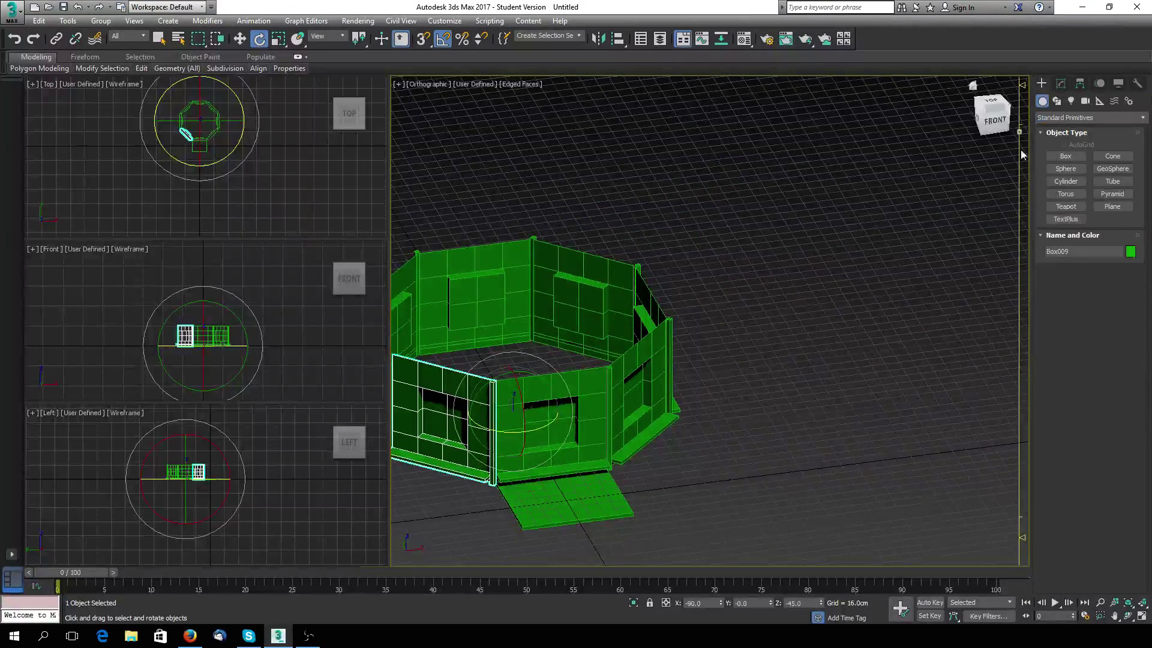
{"action": "left_click", "coordinate": [1066, 156]}
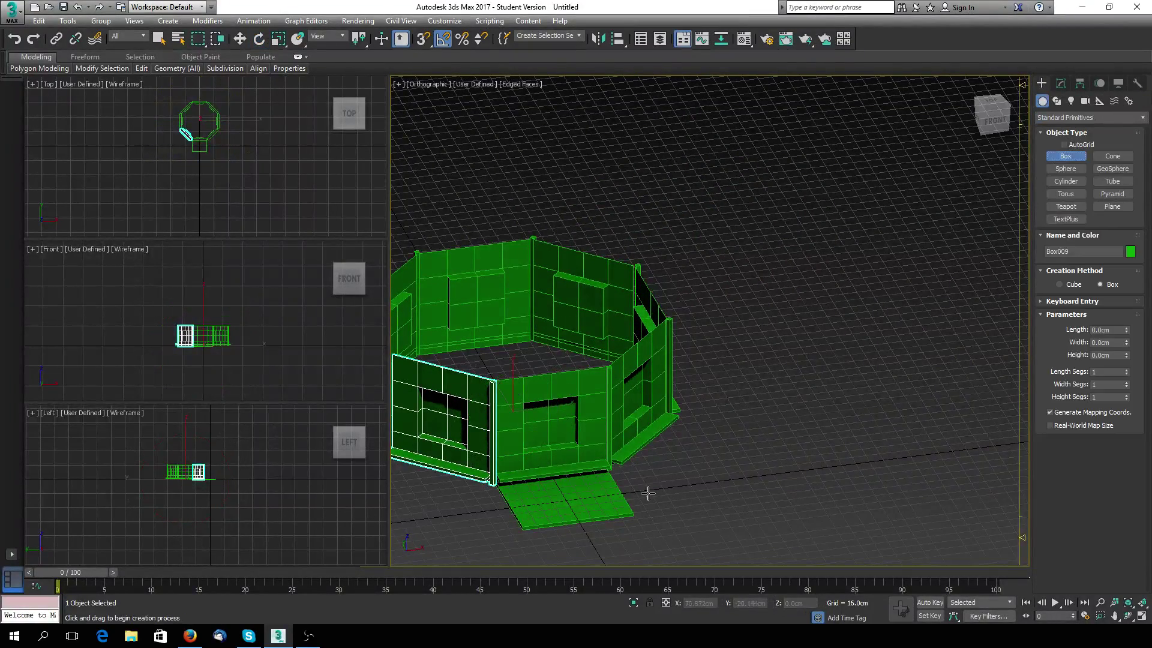
{"action": "scroll", "coordinate": [633, 358], "scroll_direction": "up", "scroll_amount": 8}
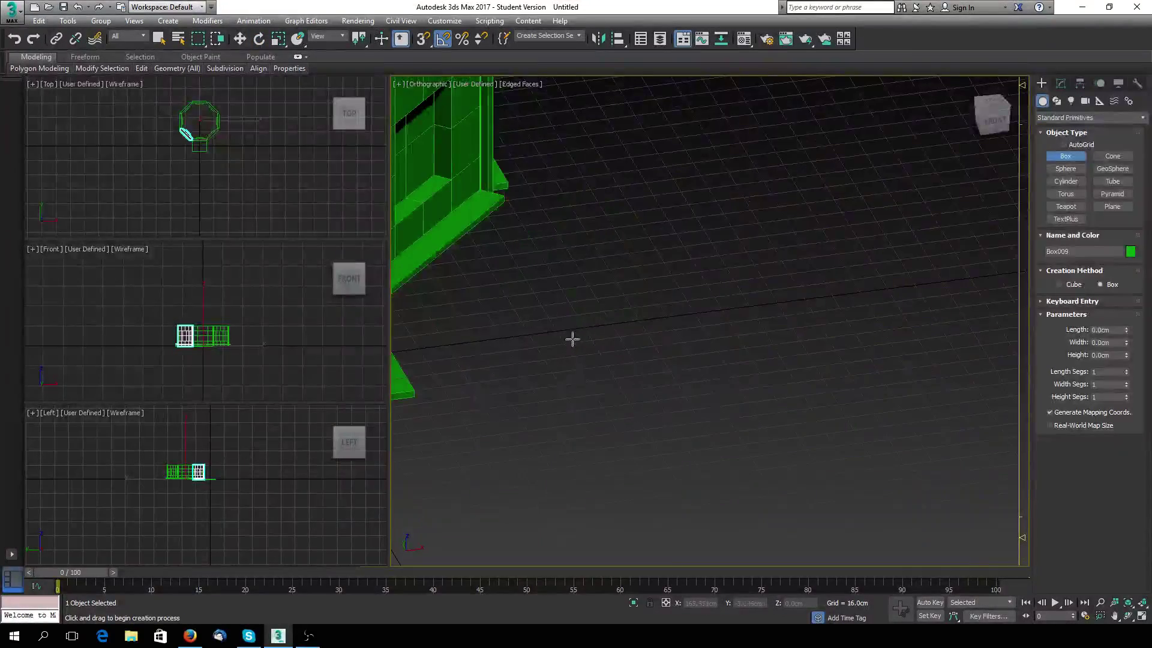
{"action": "middle_click_drag", "start_coordinate": [570, 337], "coordinate": [628, 406]}
{"action": "left_click_drag", "start_coordinate": [621, 399], "coordinate": [775, 387]}
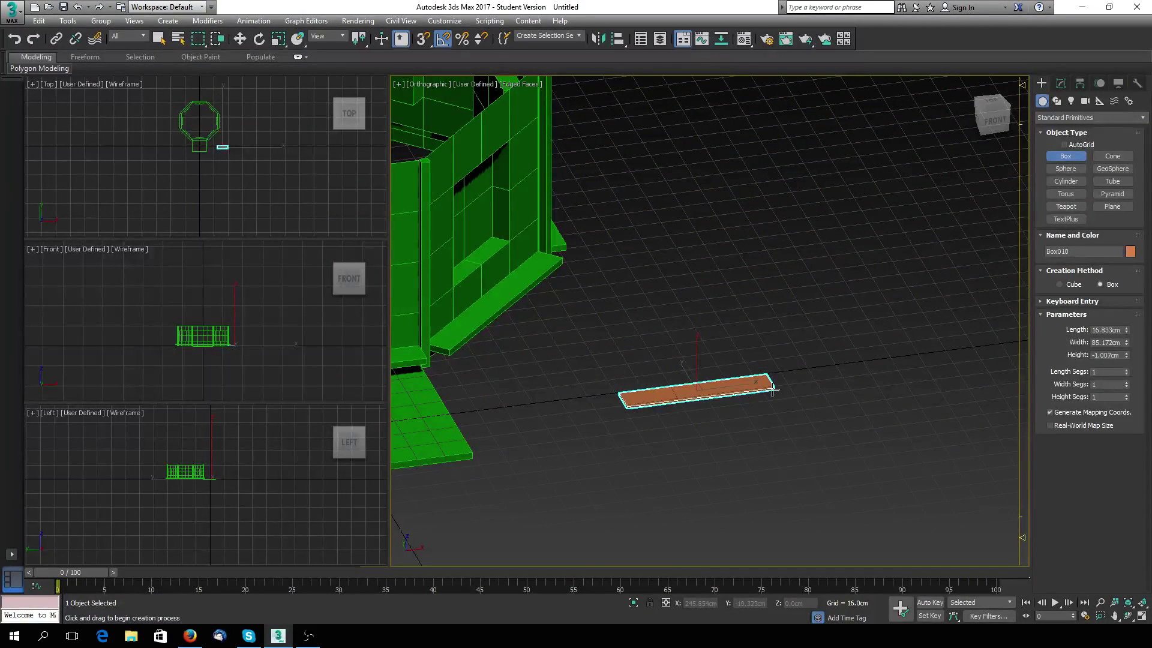
{"action": "right_click", "coordinate": [707, 251]}
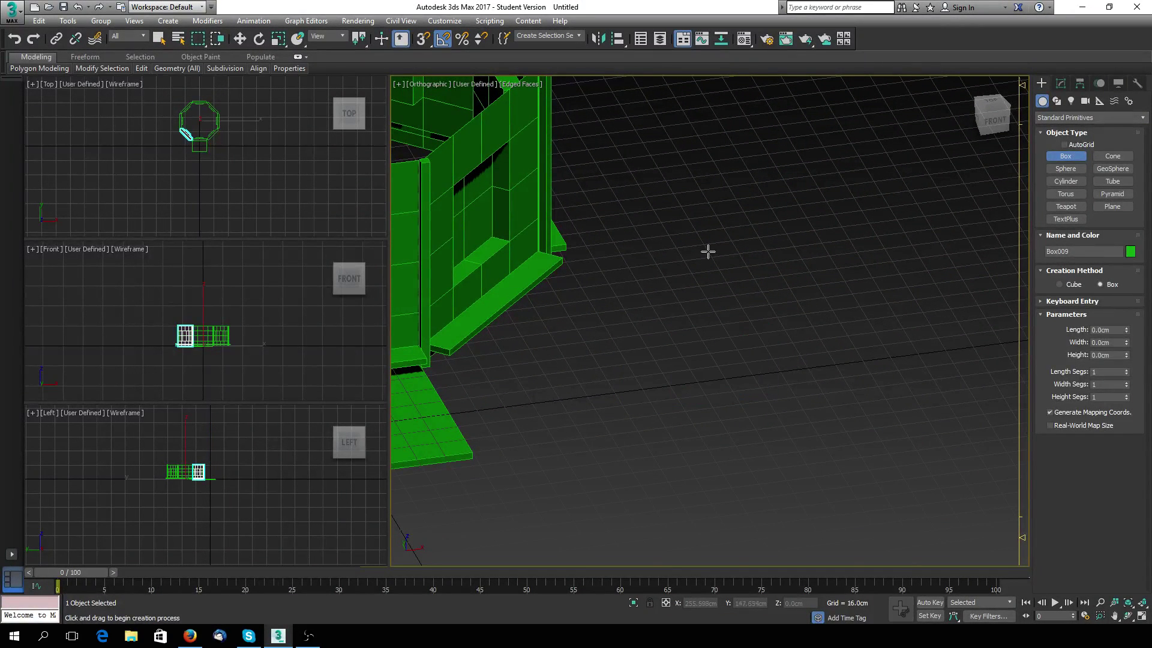
{"action": "left_click", "coordinate": [422, 39]}
{"action": "left_click_drag", "start_coordinate": [642, 391], "coordinate": [976, 358]}
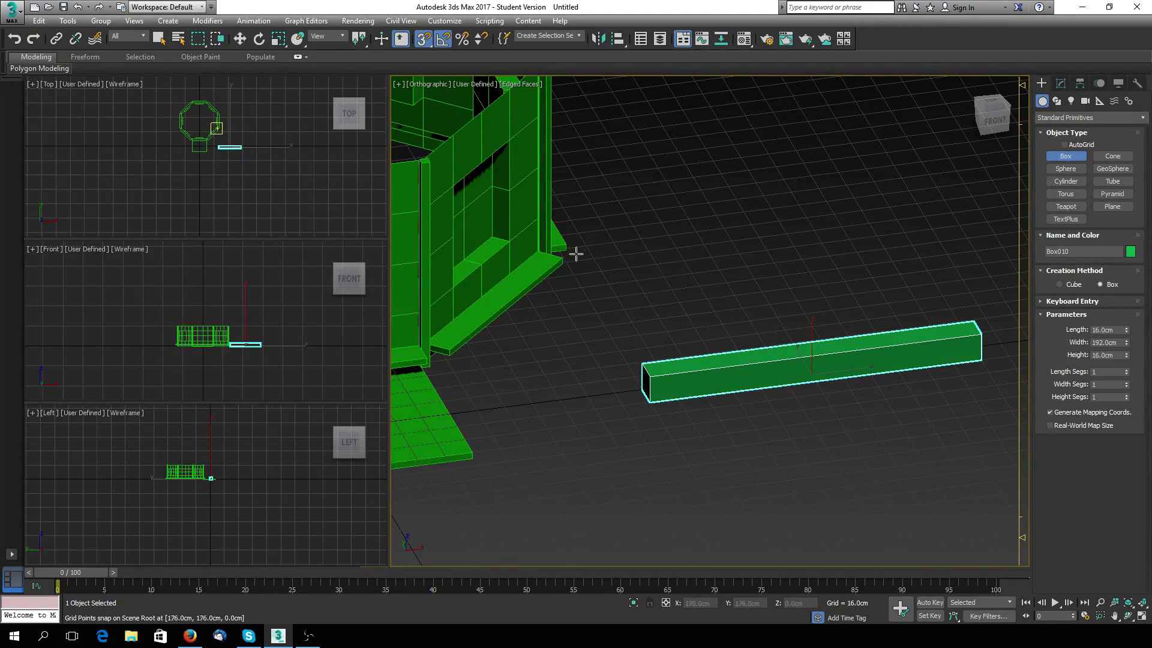
Step: Move the long box along X onto the floor slab in front of the wall, to X 32 cm
{"action": "scroll", "coordinate": [576, 254], "scroll_direction": "down", "scroll_amount": 2}
{"action": "middle_click_drag", "start_coordinate": [648, 246], "coordinate": [751, 259]}
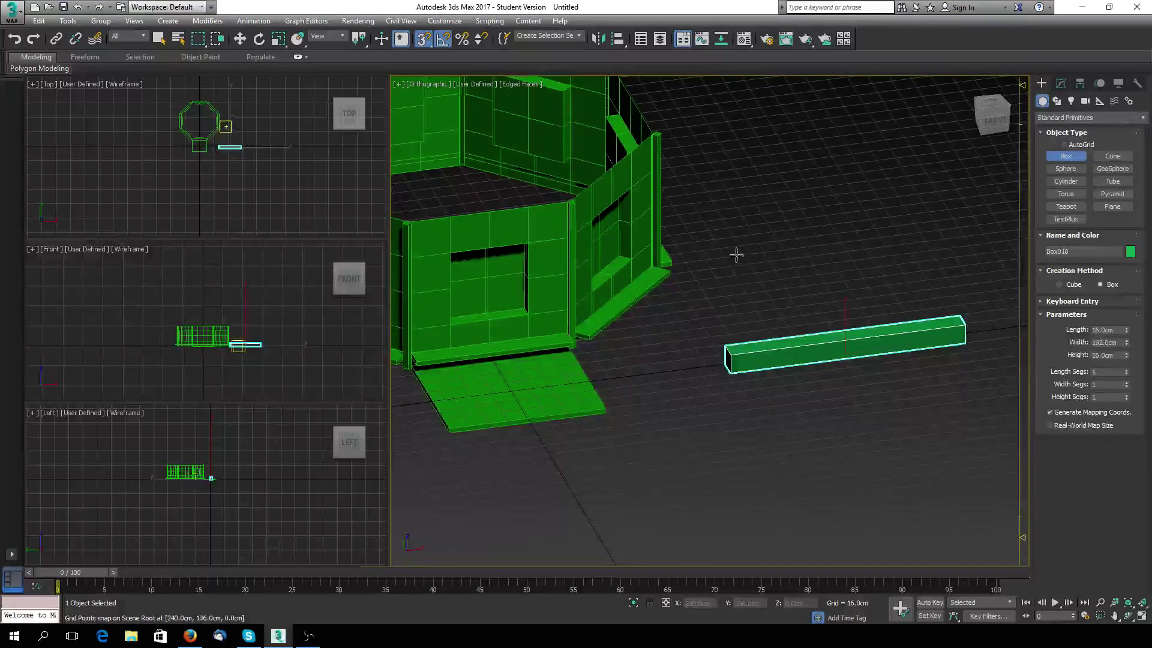
{"action": "left_click", "coordinate": [238, 40]}
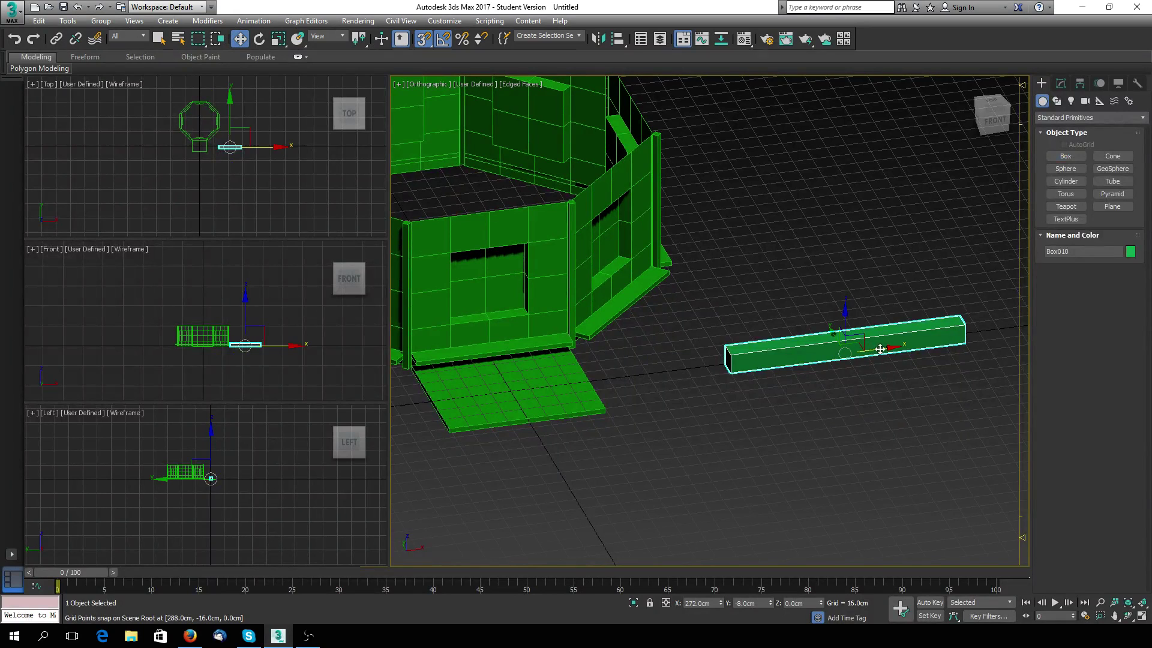
{"action": "left_click_drag", "start_coordinate": [817, 353], "coordinate": [431, 401]}
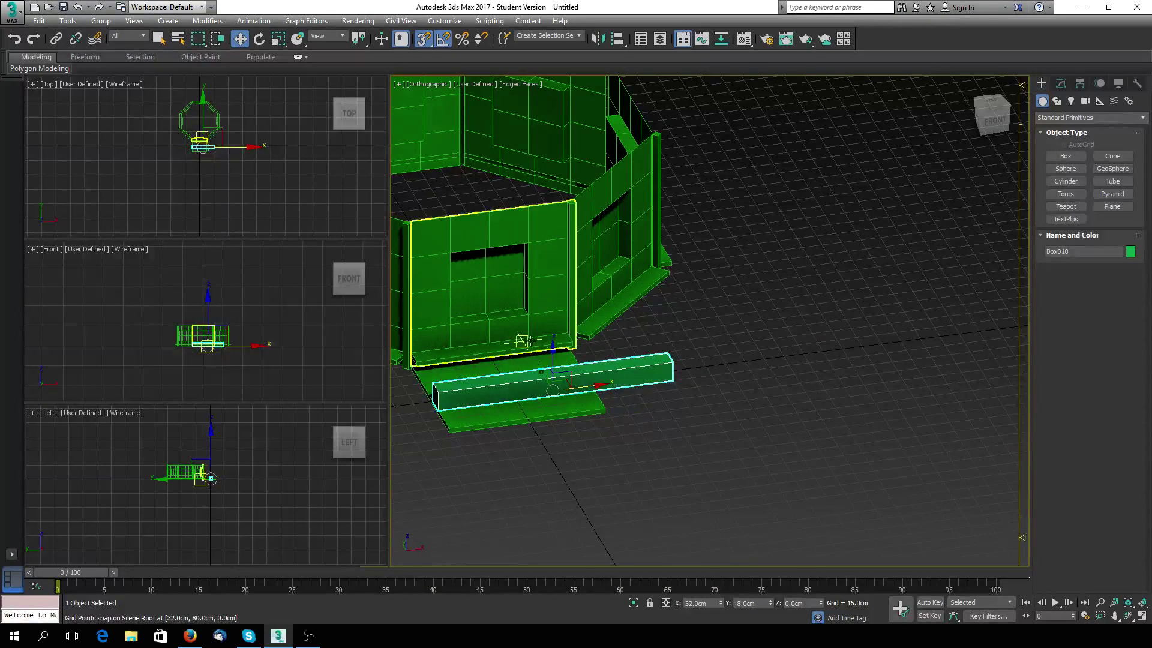
Step: Set the long box to 39 width segments, keeping one length segment and one height segment
{"action": "scroll", "coordinate": [614, 354], "scroll_direction": "up", "scroll_amount": 2}
{"action": "middle_click_drag", "start_coordinate": [613, 354], "coordinate": [750, 336]}
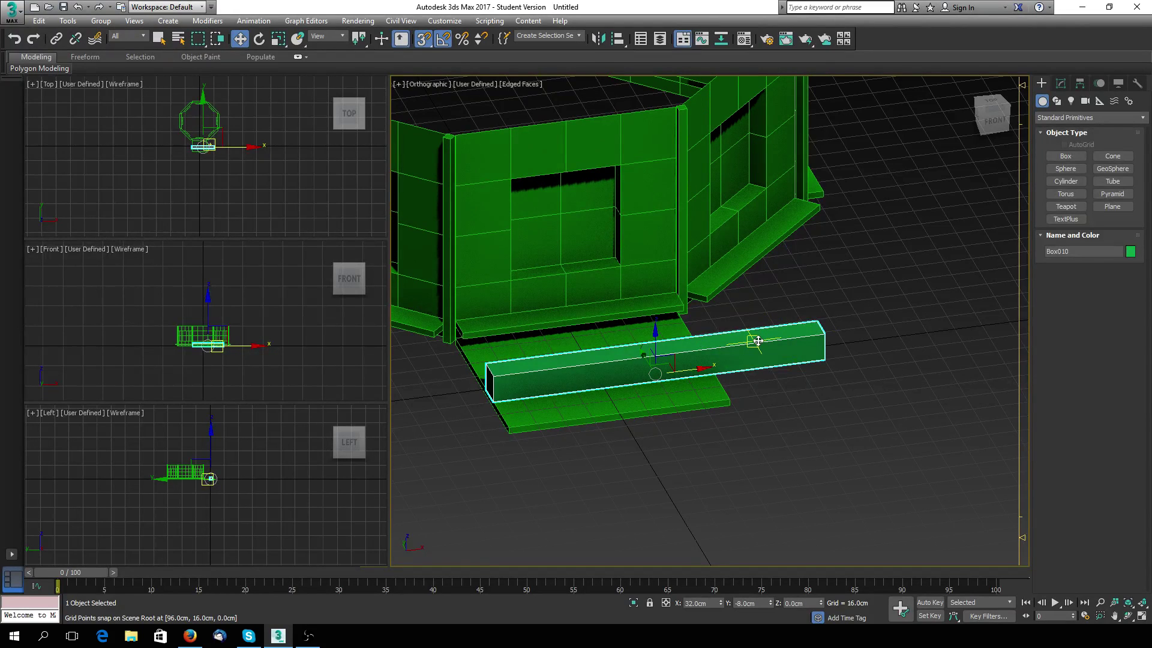
{"action": "left_click", "coordinate": [1060, 83]}
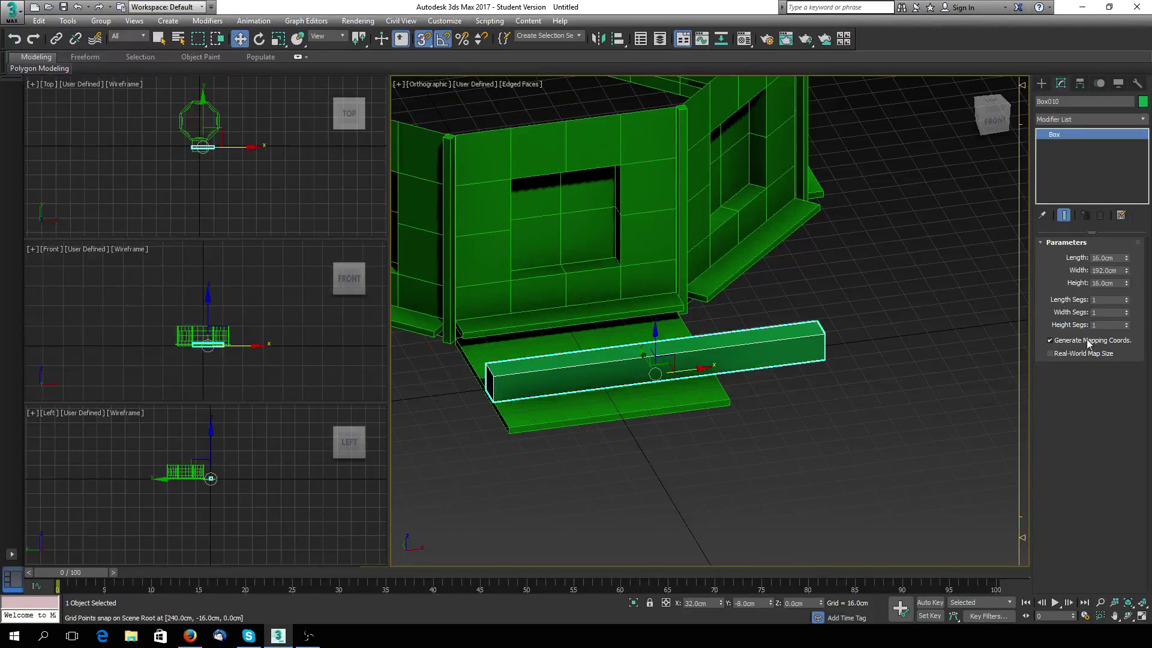
{"action": "left_click", "coordinate": [1128, 299]}
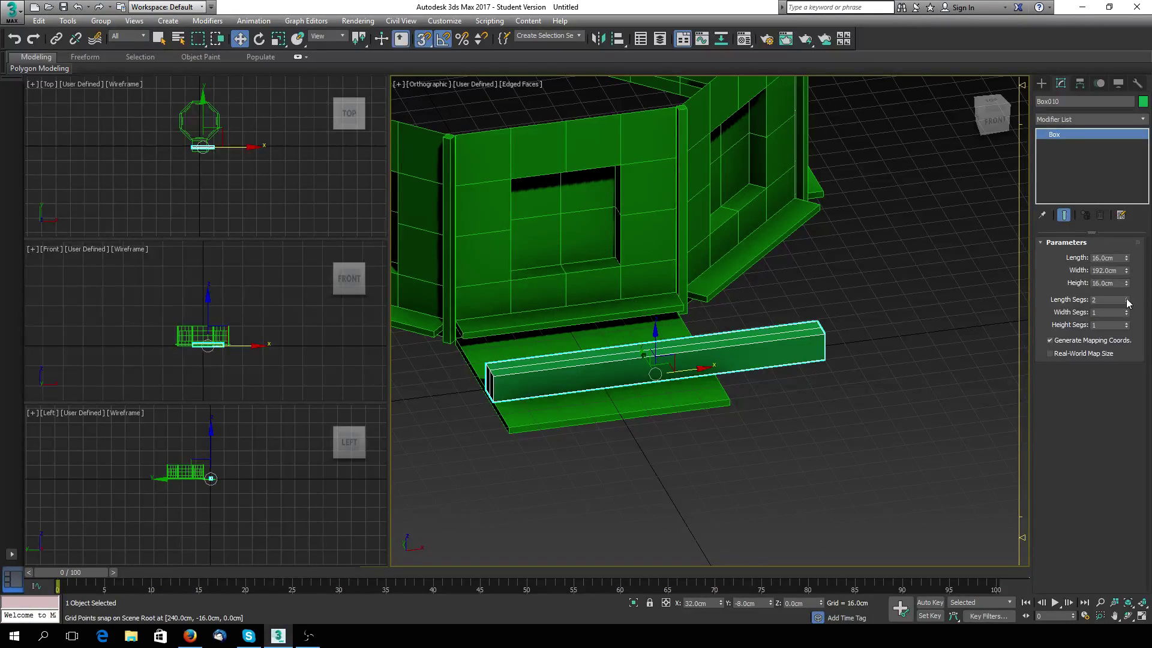
{"action": "left_click", "coordinate": [1127, 302]}
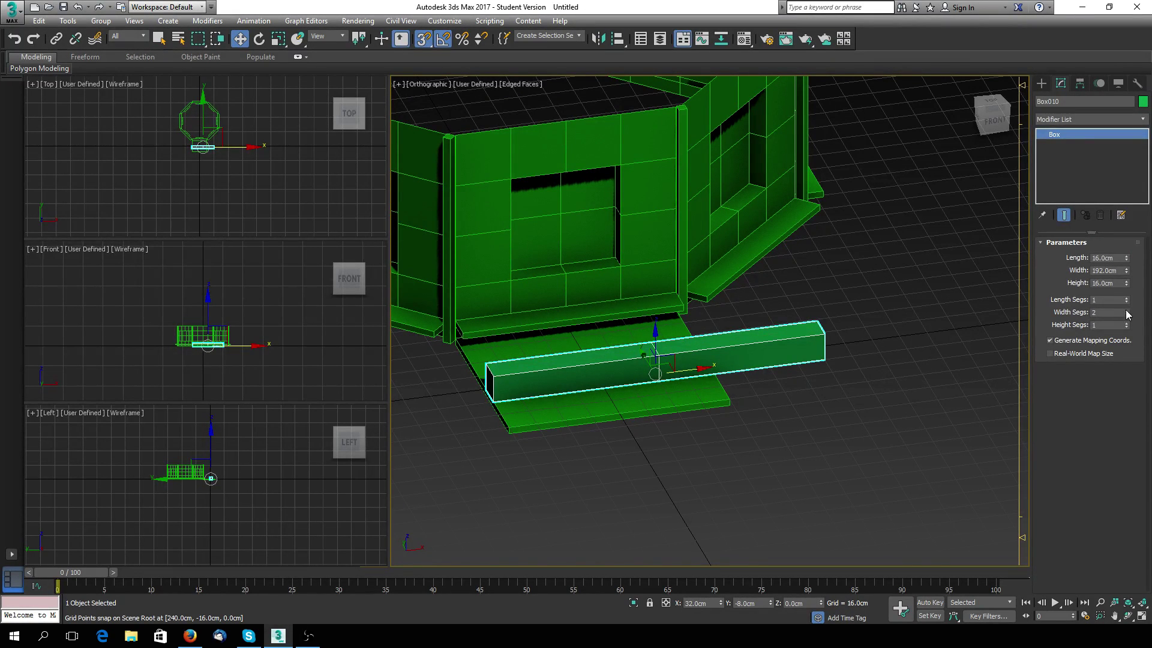
{"action": "left_click_drag", "start_coordinate": [1128, 314], "coordinate": [1115, 288]}
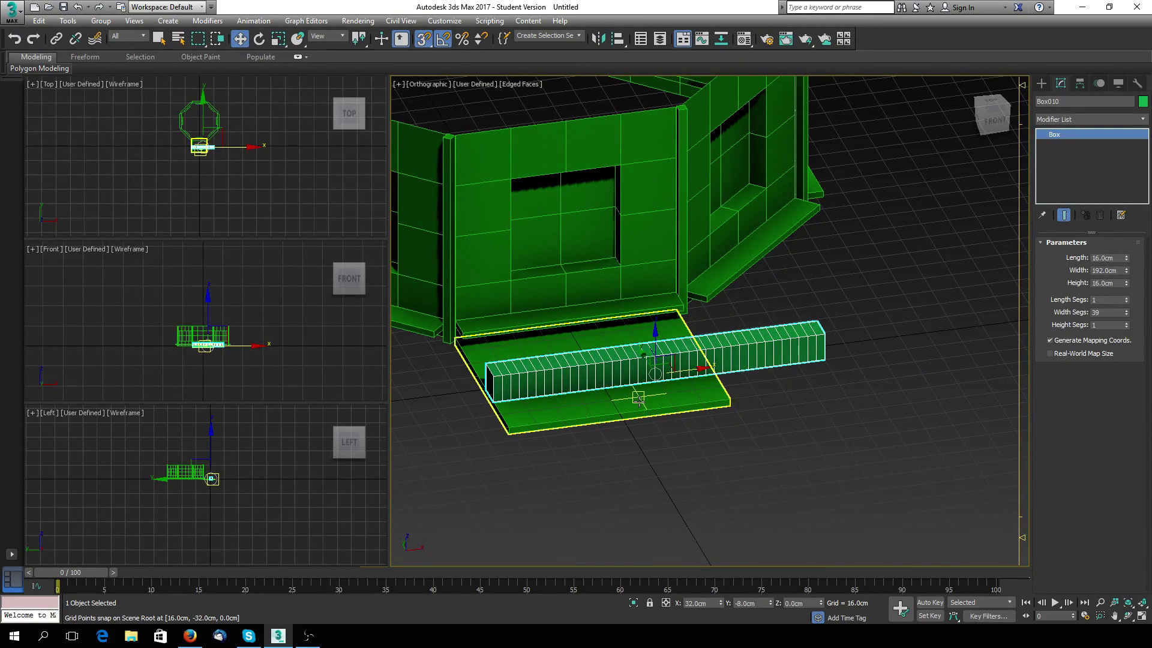
Step: Start adjusting only the long box's pivot, with snapping on for grid points and vertices
{"action": "middle_click_drag", "start_coordinate": [611, 442], "coordinate": [609, 457], "text": "alt"}
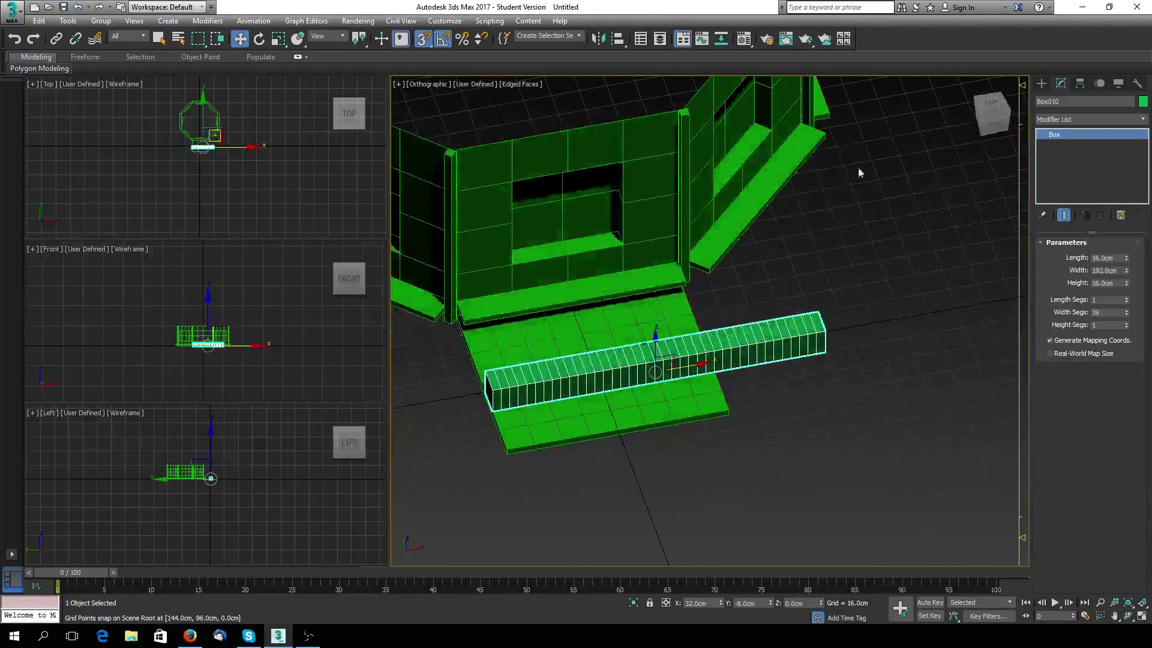
{"action": "left_click", "coordinate": [1080, 84]}
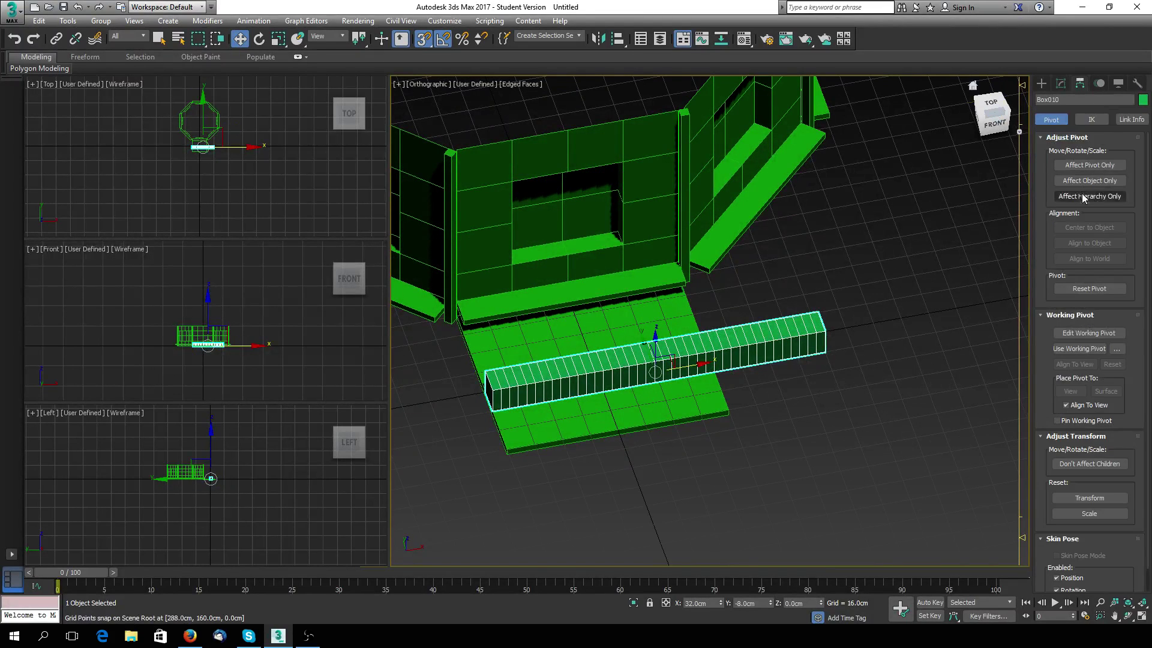
{"action": "left_click", "coordinate": [1080, 165]}
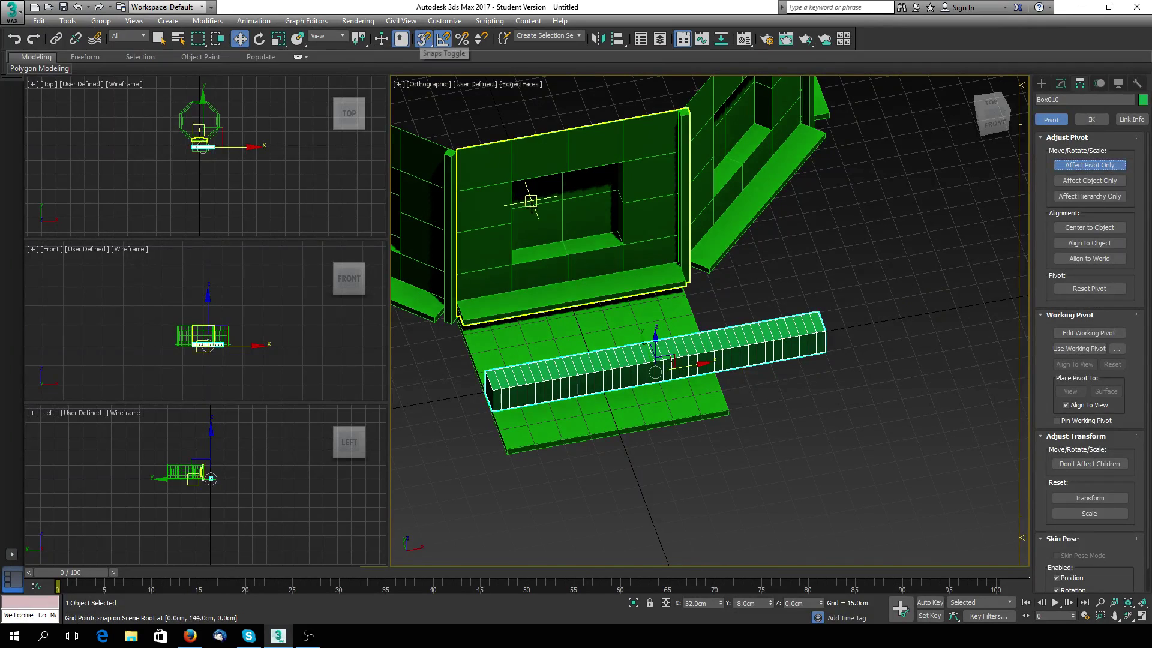
{"action": "left_click", "coordinate": [423, 40]}
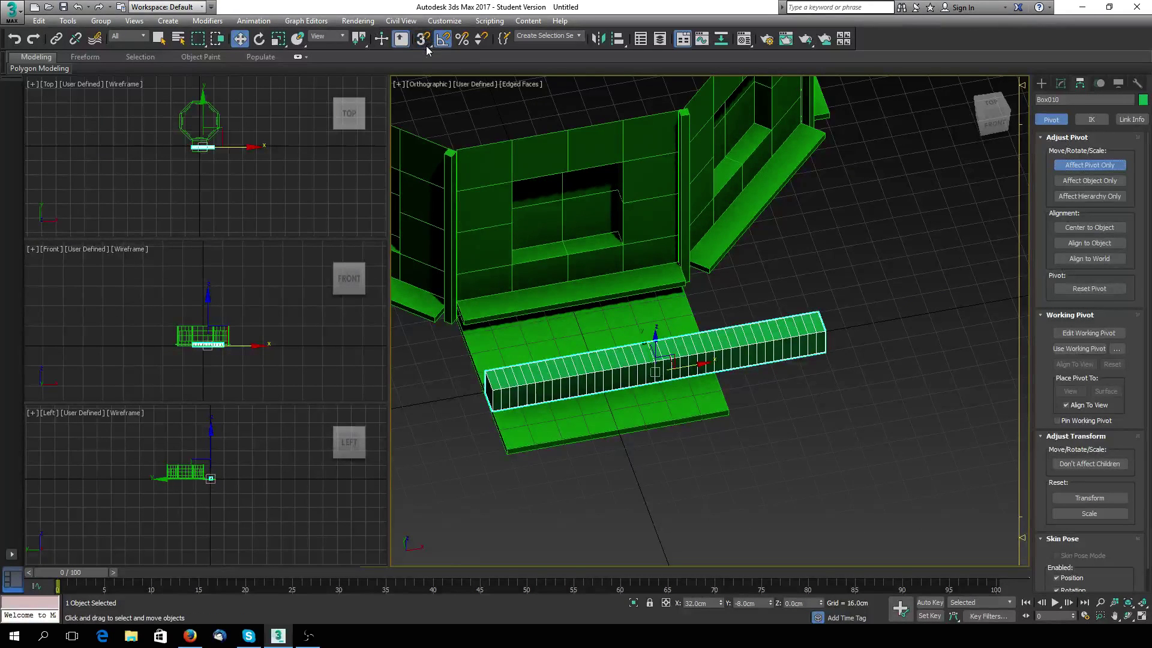
{"action": "left_click", "coordinate": [424, 41]}
{"action": "left_click", "coordinate": [441, 41]}
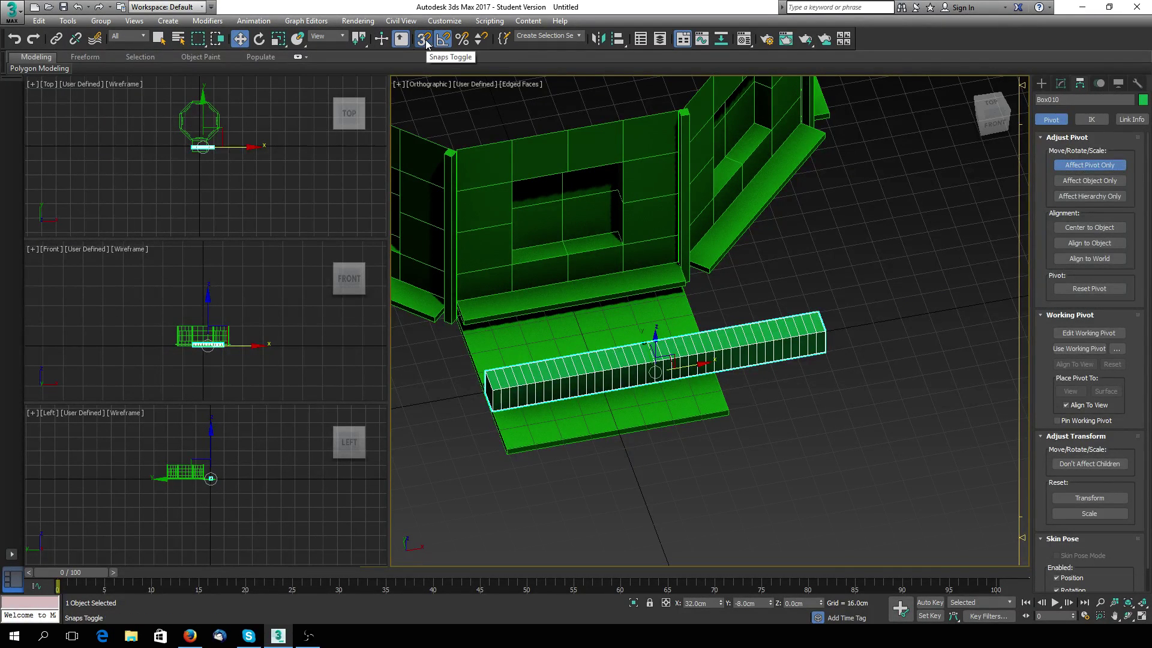
{"action": "right_click", "coordinate": [425, 40]}
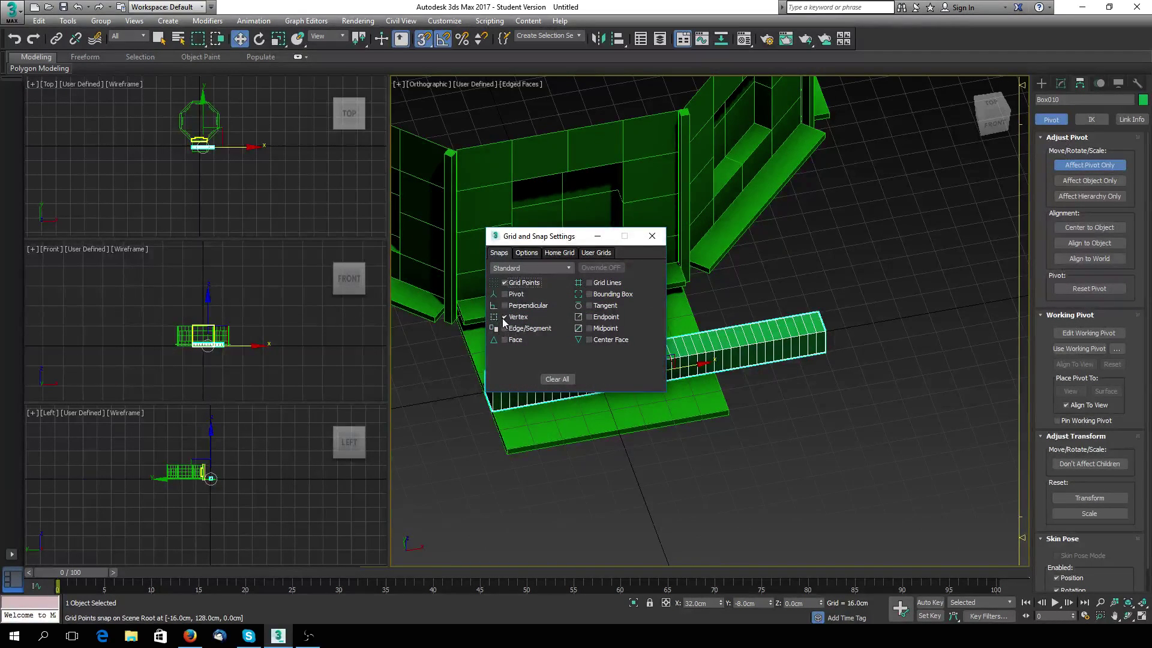
{"action": "left_click", "coordinate": [652, 236]}
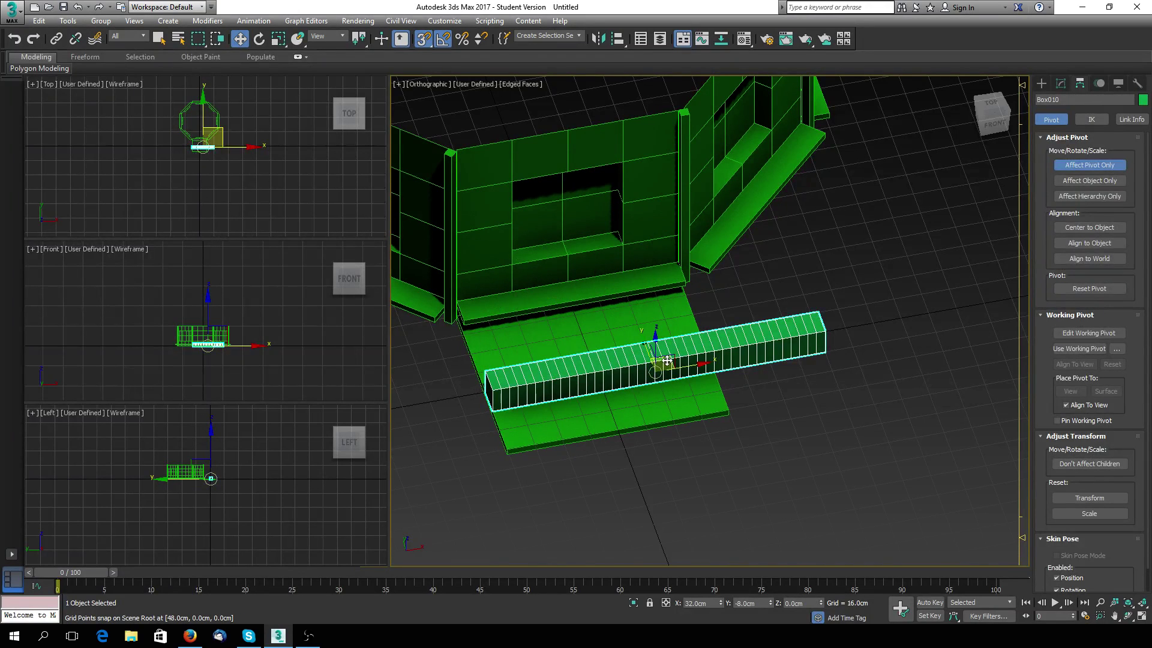
Step: Snap only the box's pivot to its end corner at X -64, Y 0, Z 0 cm, and finish pivot editing
{"action": "left_click_drag", "start_coordinate": [665, 361], "coordinate": [486, 385]}
{"action": "scroll", "coordinate": [665, 440], "scroll_direction": "up", "scroll_amount": 3}
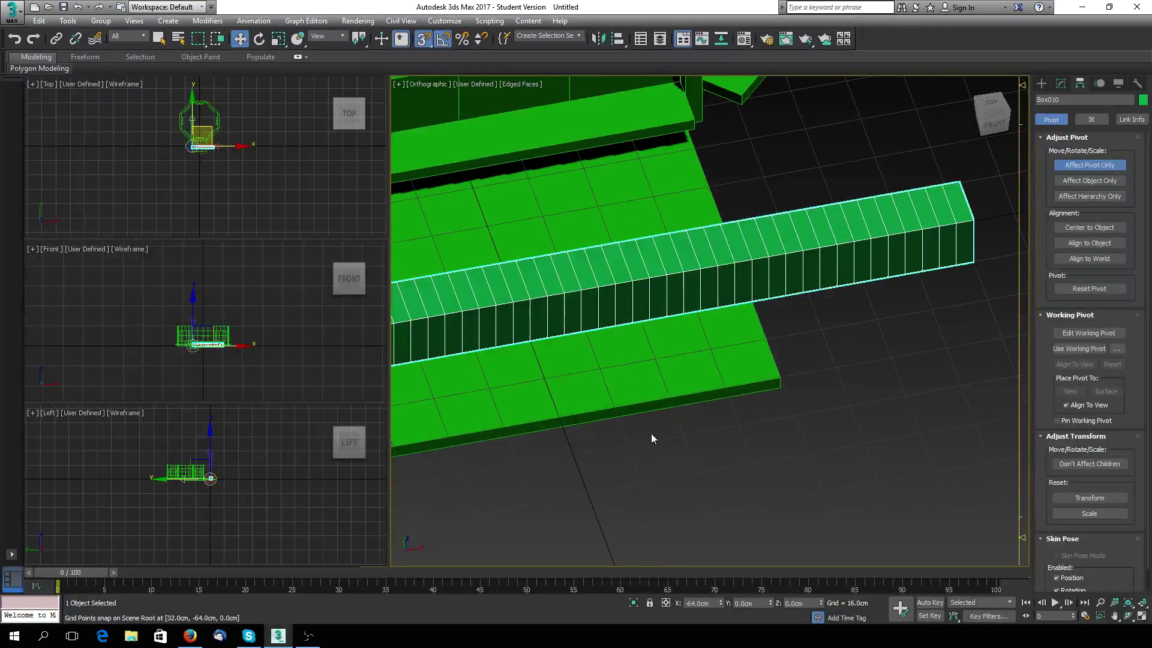
{"action": "middle_click_drag", "start_coordinate": [534, 384], "coordinate": [829, 378]}
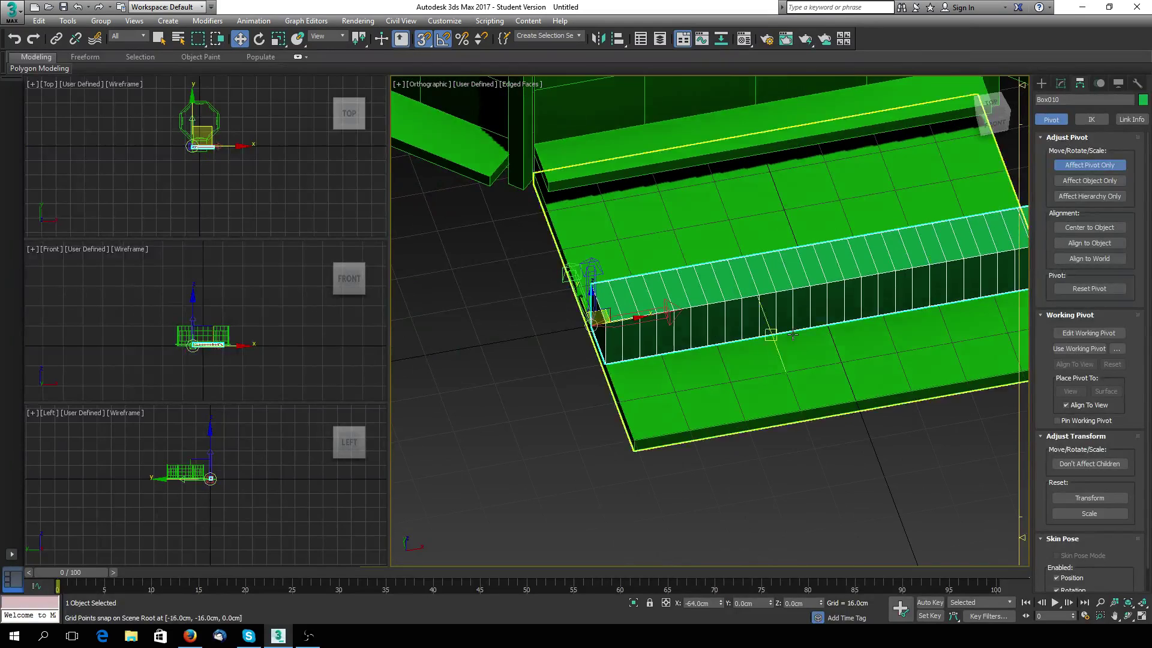
{"action": "scroll", "coordinate": [576, 397], "scroll_direction": "down", "scroll_amount": 3}
{"action": "middle_click_drag", "start_coordinate": [576, 397], "coordinate": [666, 387], "text": "alt"}
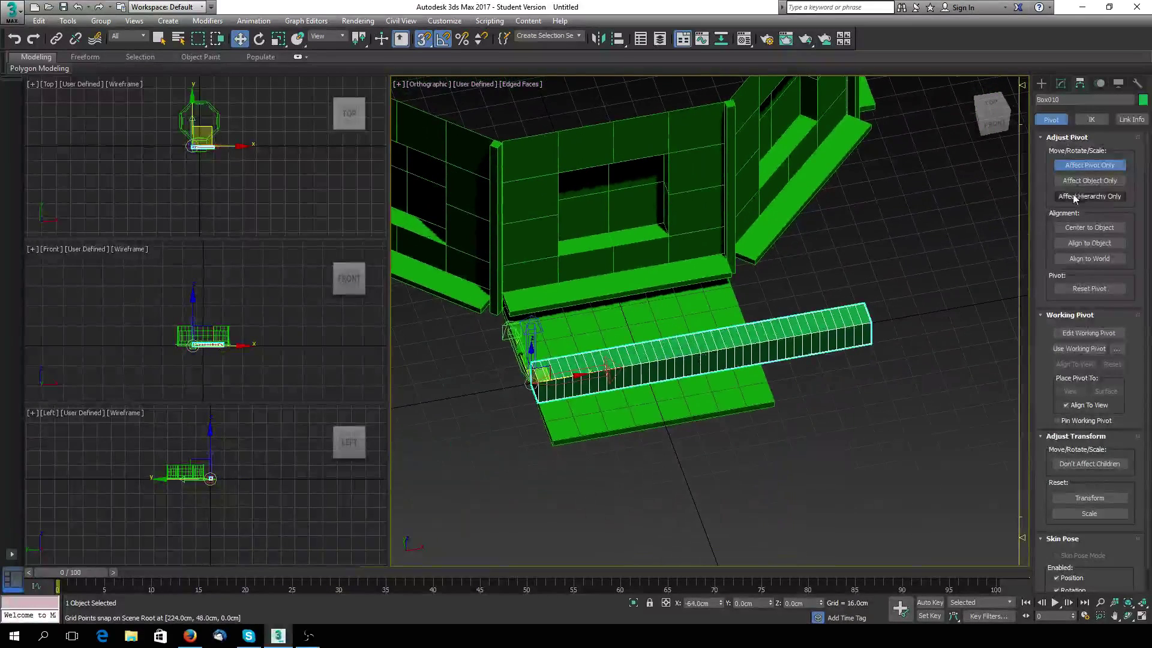
{"action": "left_click", "coordinate": [1089, 165]}
Step: Convert the long box to an Editable Poly and add a Bend modifier to it
{"action": "left_click", "coordinate": [1059, 85]}
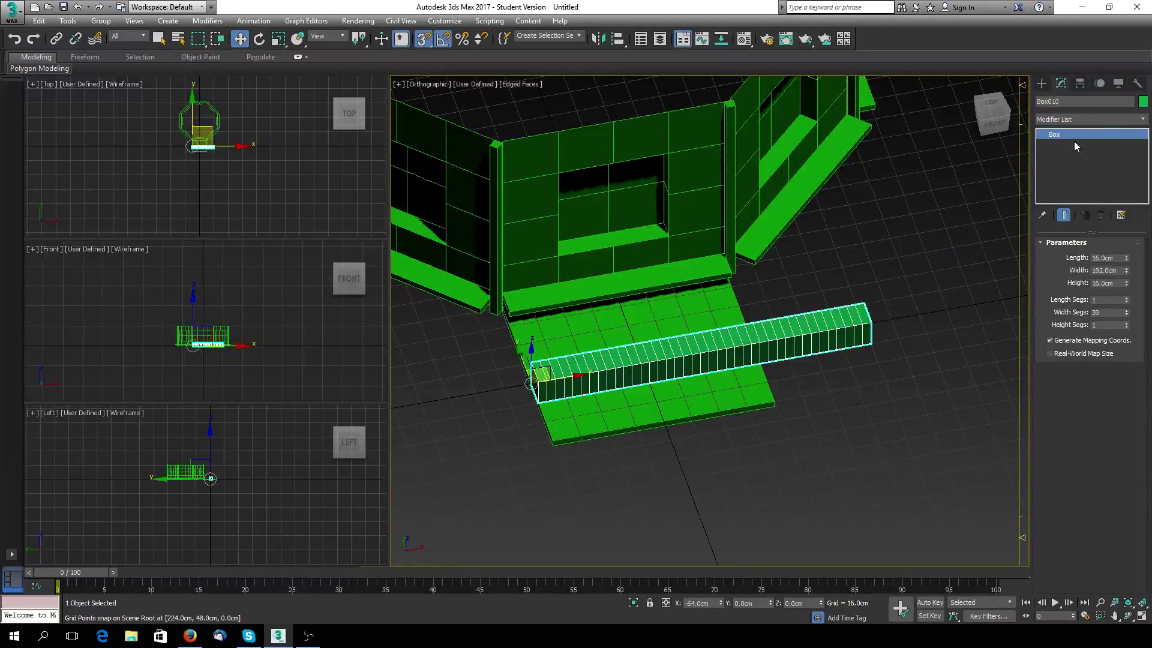
{"action": "right_click", "coordinate": [1074, 146]}
{"action": "left_click", "coordinate": [1064, 228]}
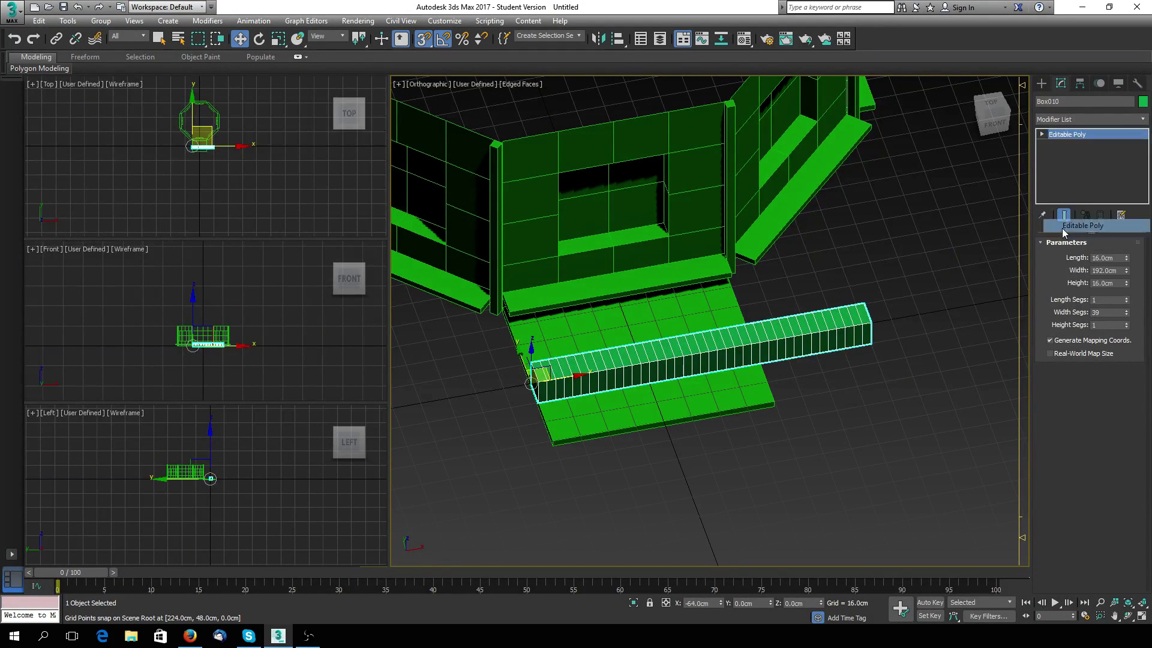
{"action": "left_click", "coordinate": [1142, 122]}
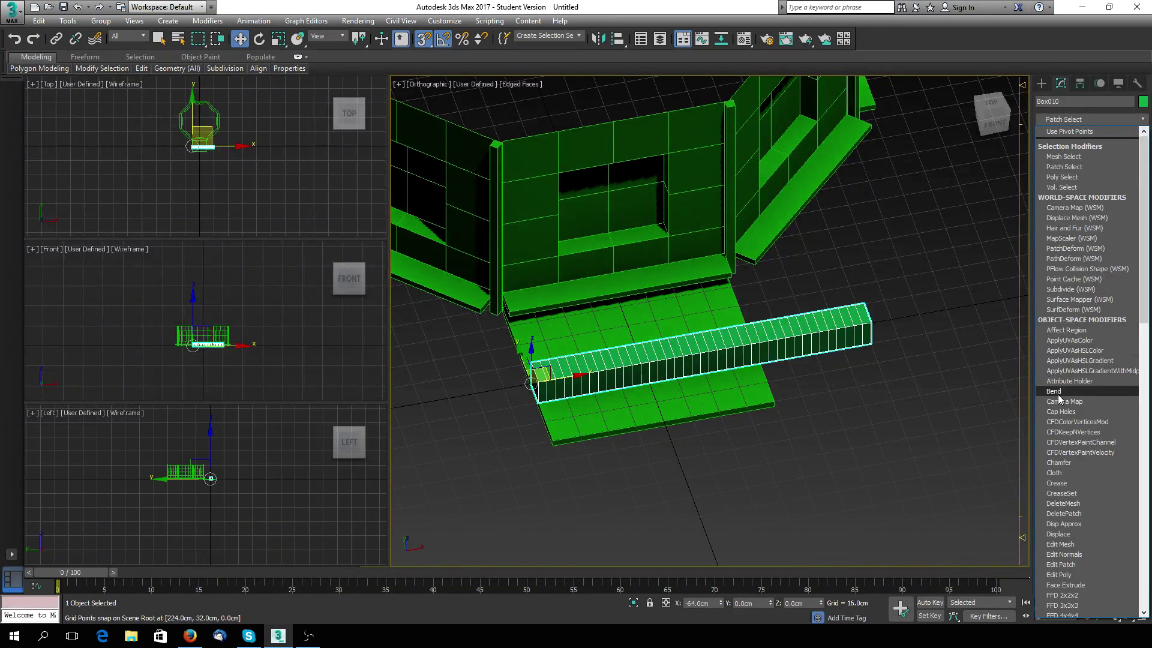
{"action": "left_click", "coordinate": [1058, 396]}
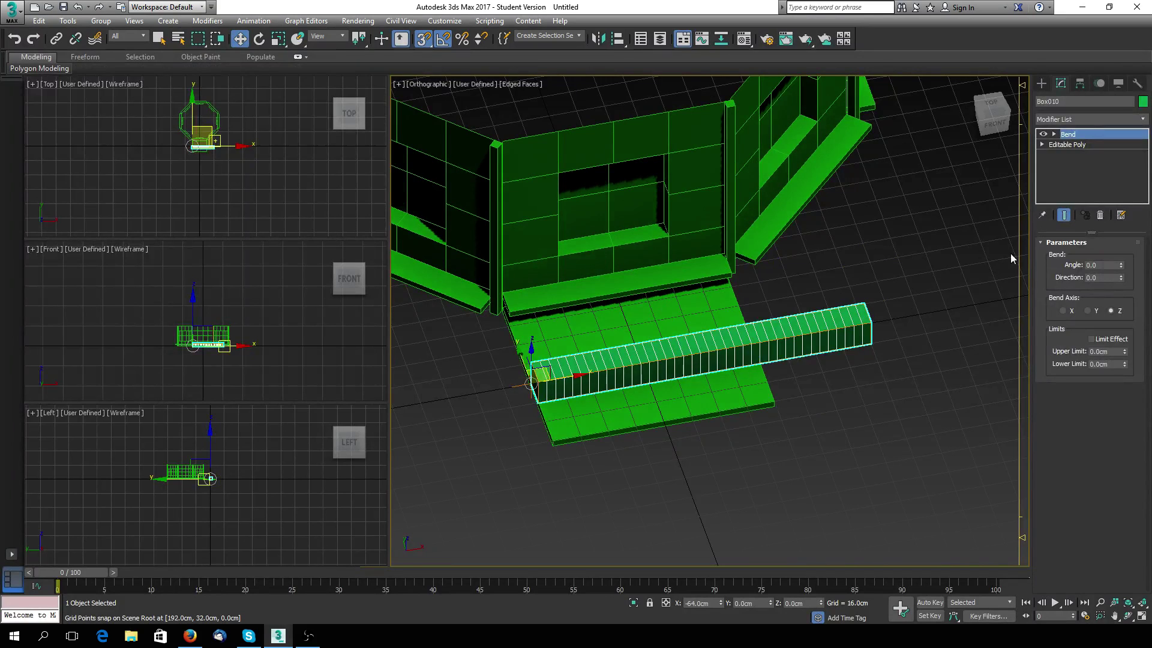
Step: Set the Bend modifier's angle to 90 and direction to 90, with X as the bend axis
{"action": "left_click", "coordinate": [1054, 135]}
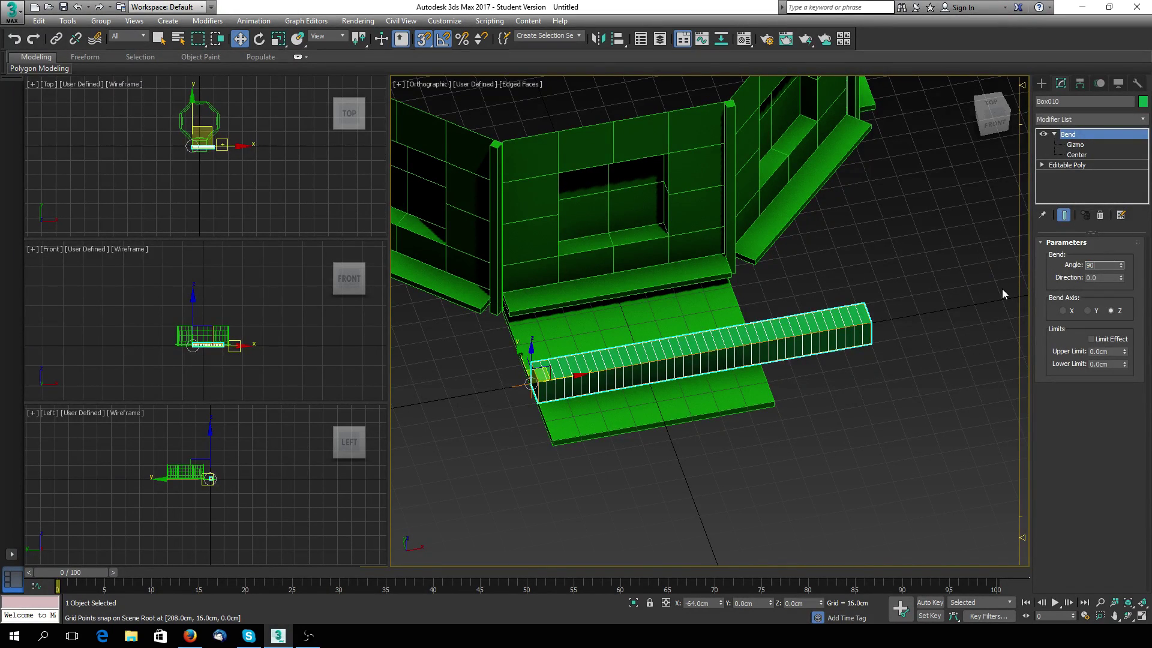
{"action": "key", "text": "Return"}
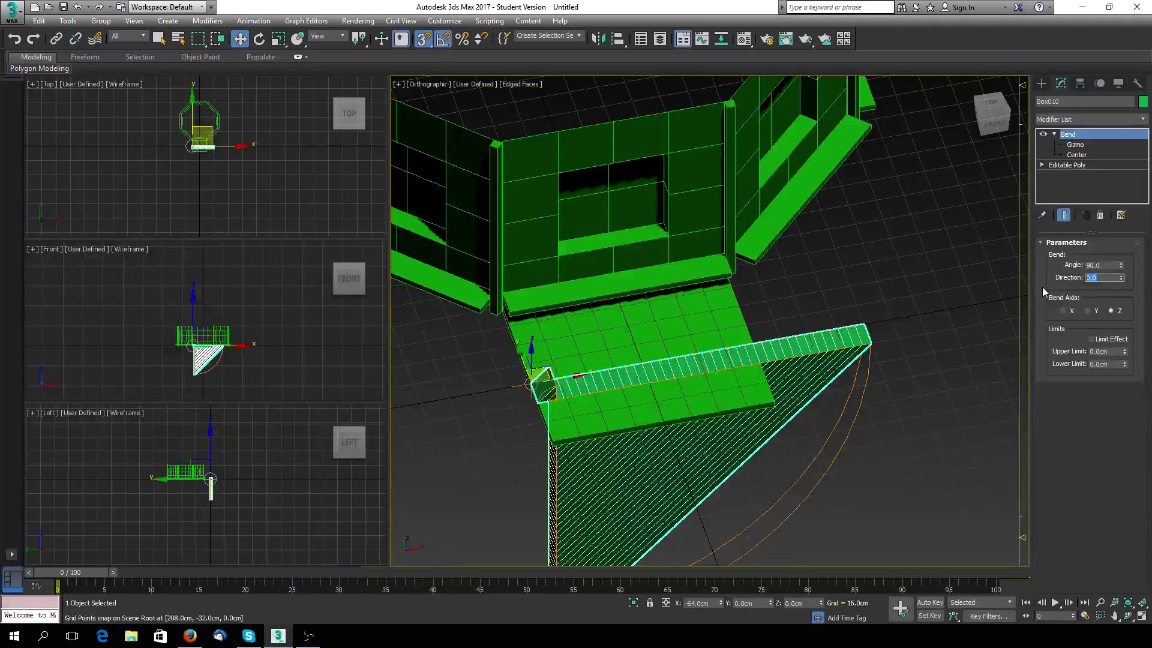
{"action": "type", "text": "90"}
{"action": "key", "text": "Return"}
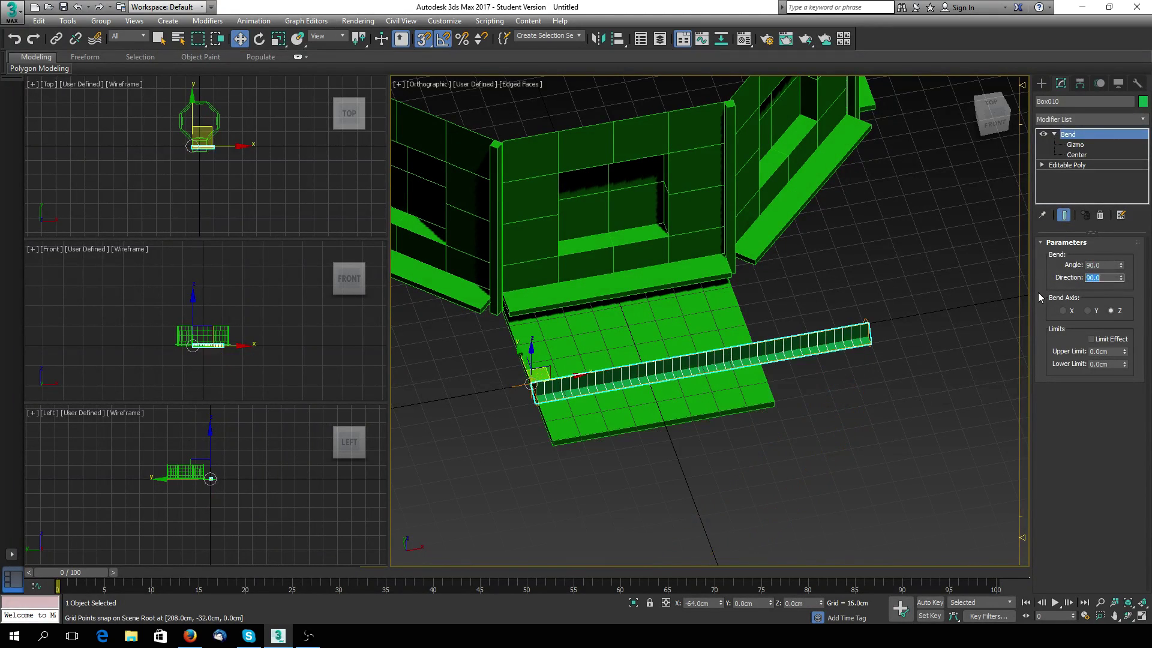
{"action": "left_click", "coordinate": [1088, 311]}
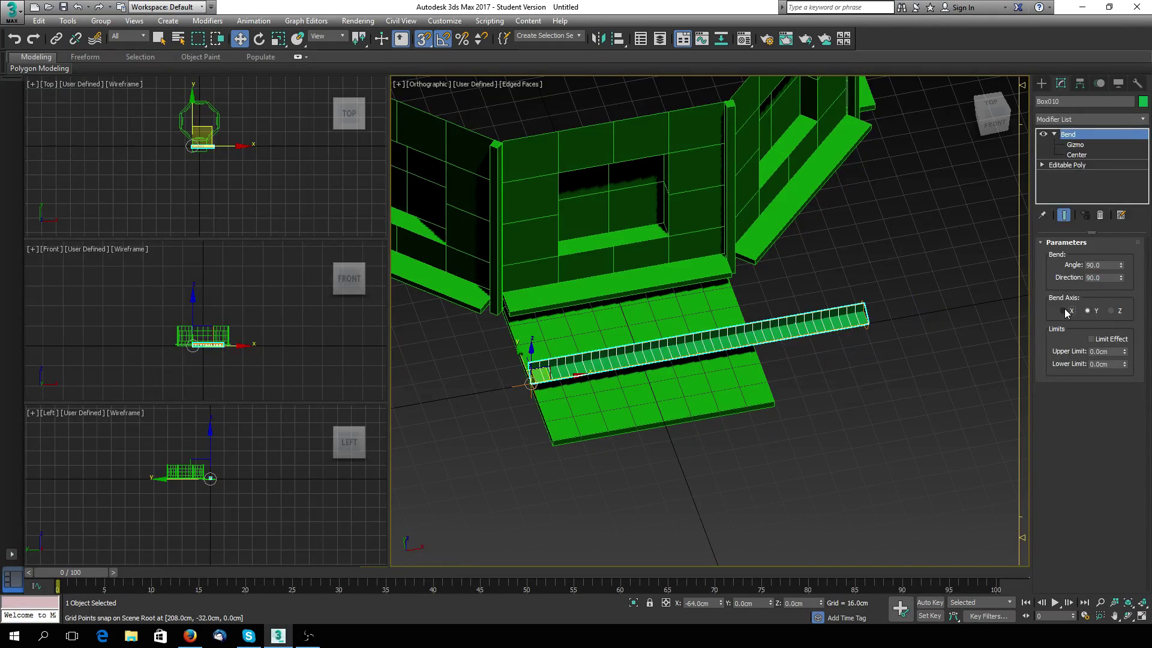
{"action": "left_click", "coordinate": [1066, 311]}
{"action": "middle_click_drag", "start_coordinate": [812, 352], "coordinate": [746, 237]}
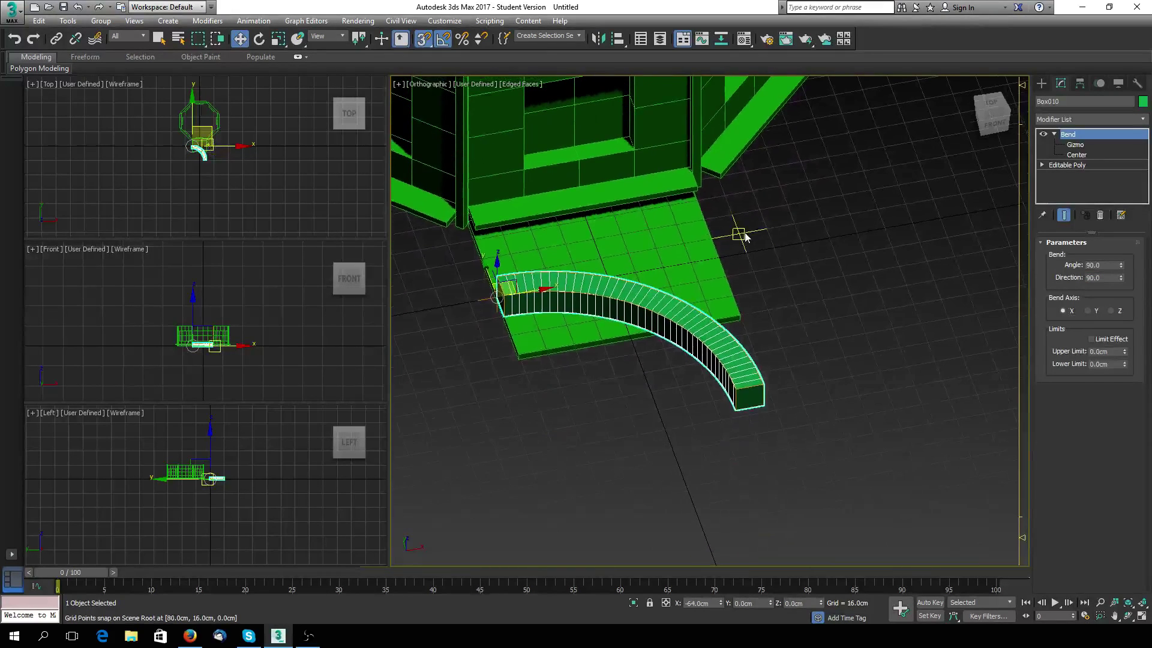
{"action": "middle_click_drag", "start_coordinate": [695, 278], "coordinate": [683, 337], "text": "alt"}
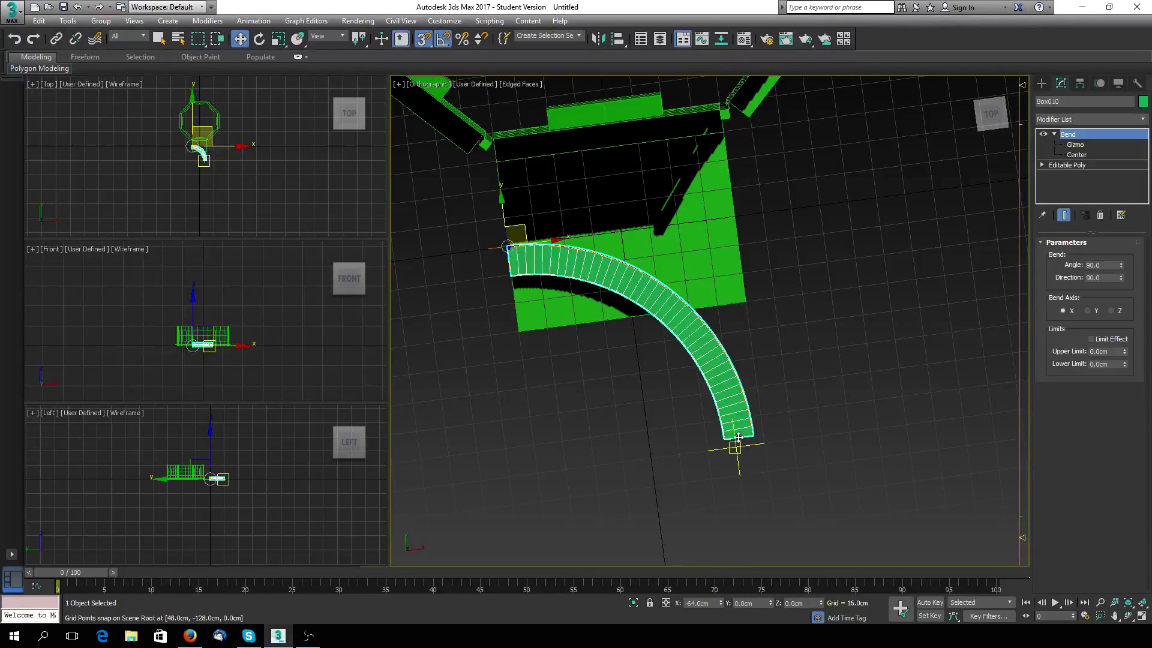
{"action": "middle_click_drag", "start_coordinate": [592, 344], "coordinate": [600, 384]}
{"action": "left_click", "coordinate": [1088, 144]}
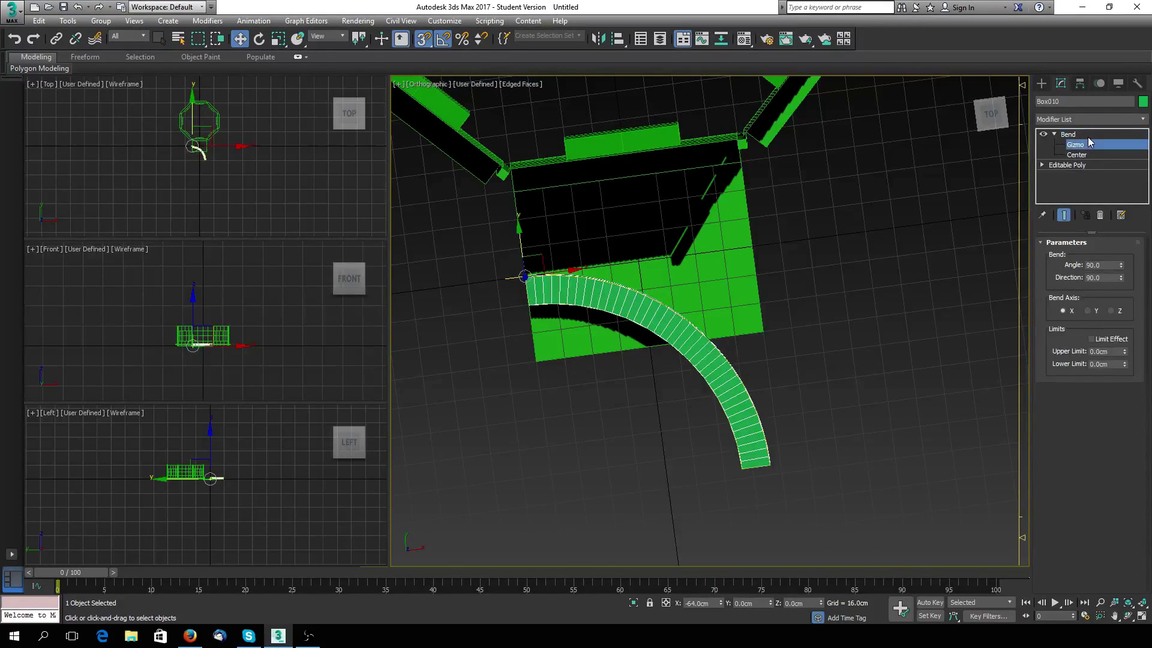
{"action": "left_click_drag", "start_coordinate": [537, 283], "coordinate": [766, 479]}
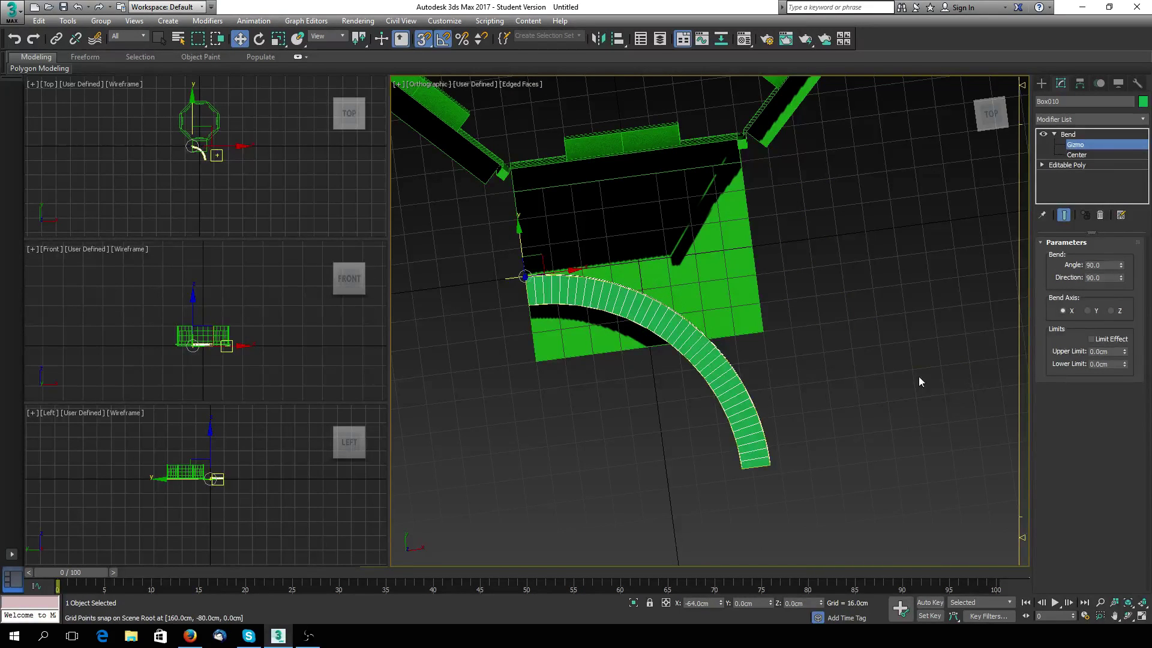
{"action": "right_click", "coordinate": [1078, 142]}
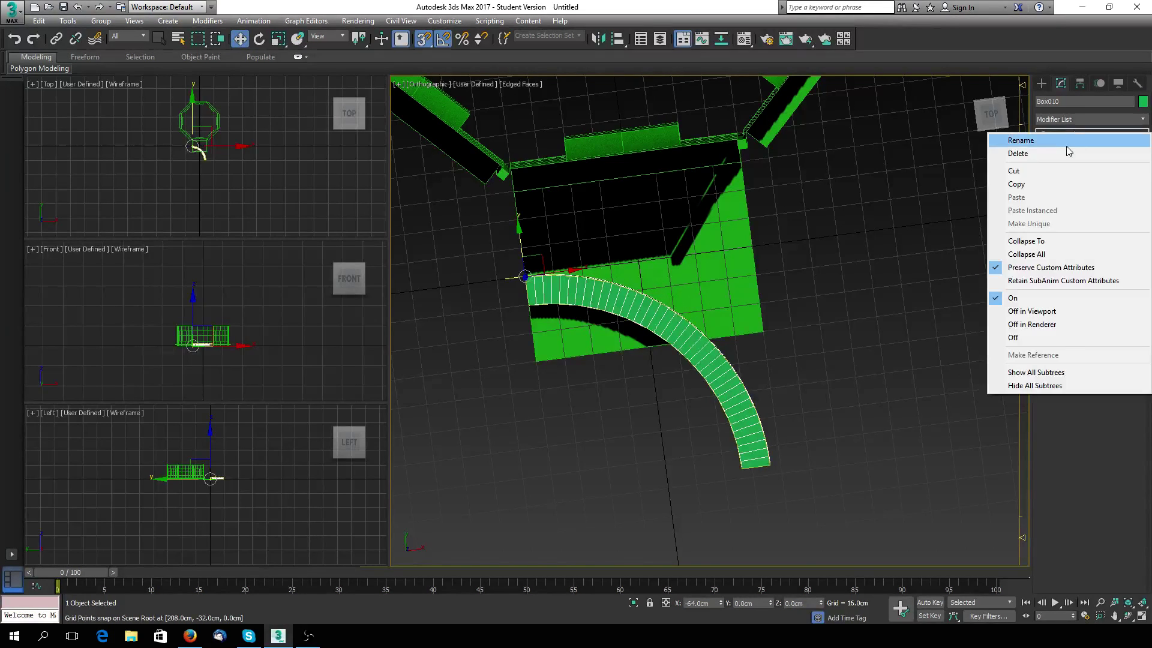
{"action": "left_click", "coordinate": [918, 154]}
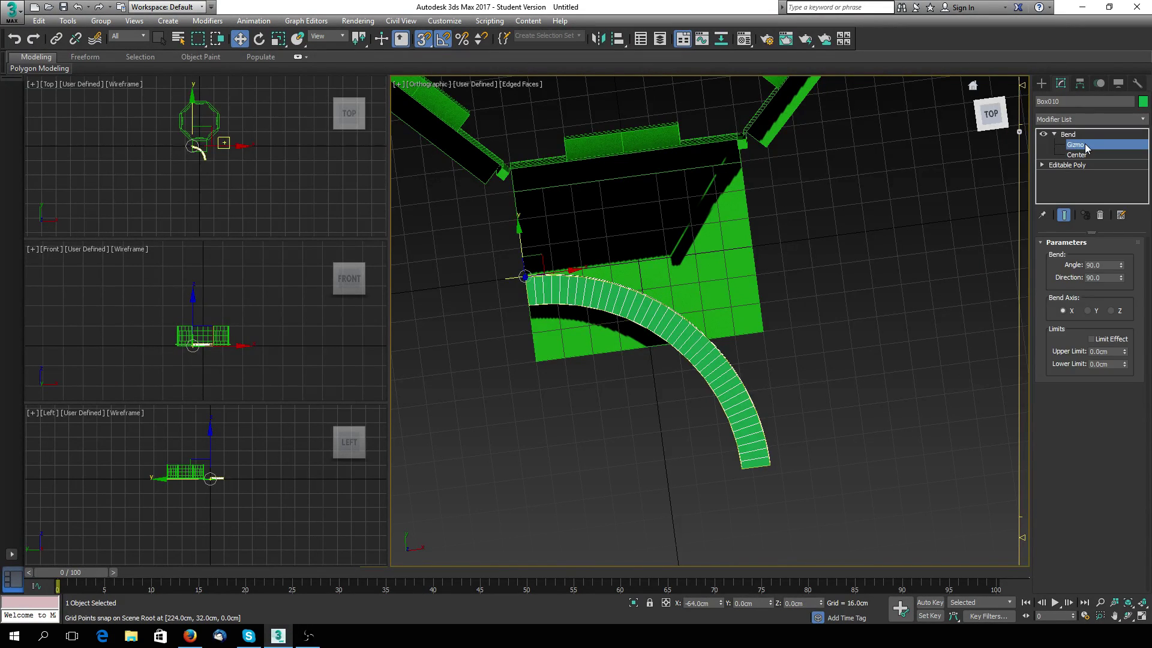
Step: Add an FFD 2x2x2 modifier to the bent box and enter its Control Points level
{"action": "left_click", "coordinate": [1138, 120]}
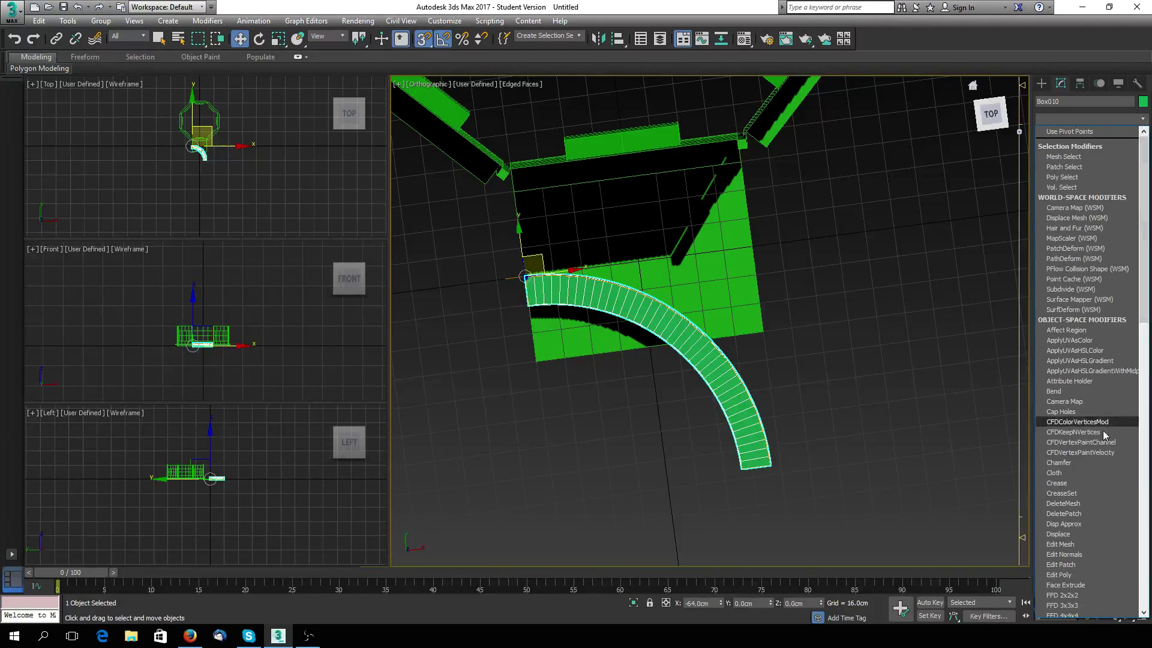
{"action": "left_click", "coordinate": [1062, 595]}
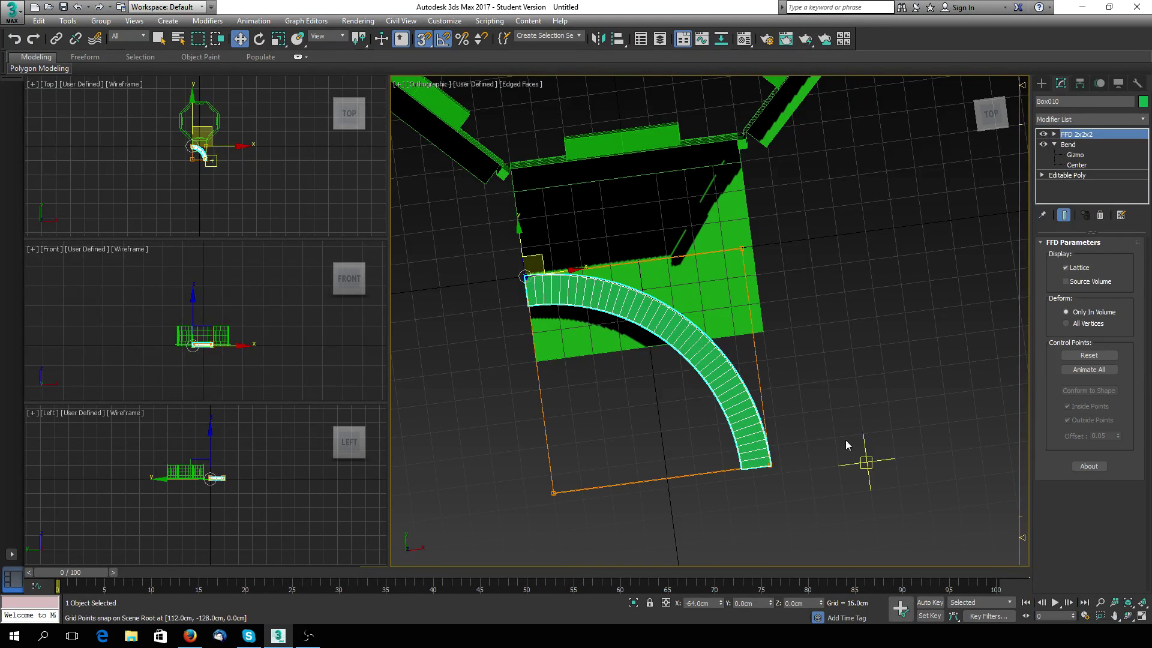
{"action": "middle_click_drag", "start_coordinate": [861, 462], "coordinate": [582, 192]}
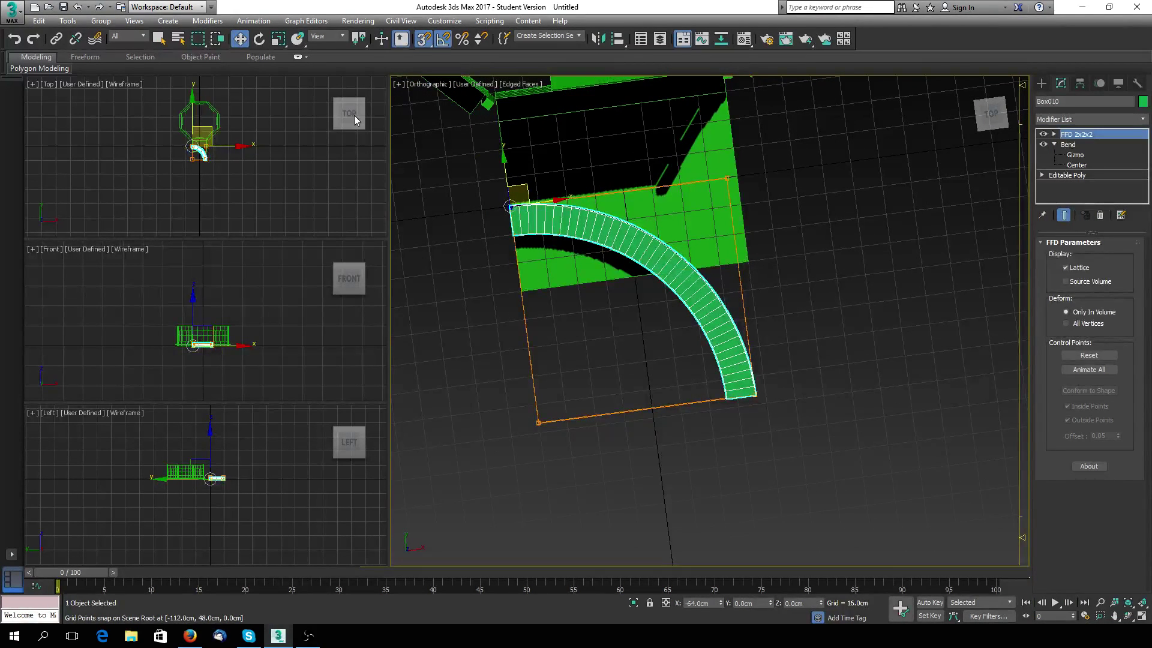
{"action": "right_click", "coordinate": [424, 41]}
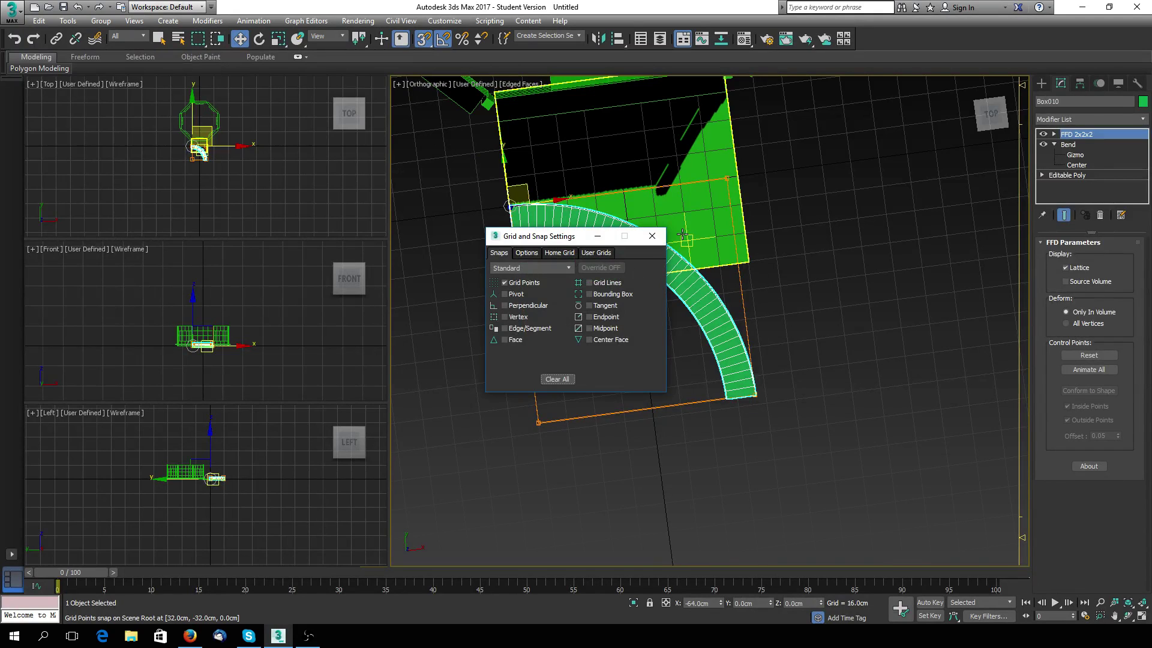
{"action": "left_click", "coordinate": [651, 238]}
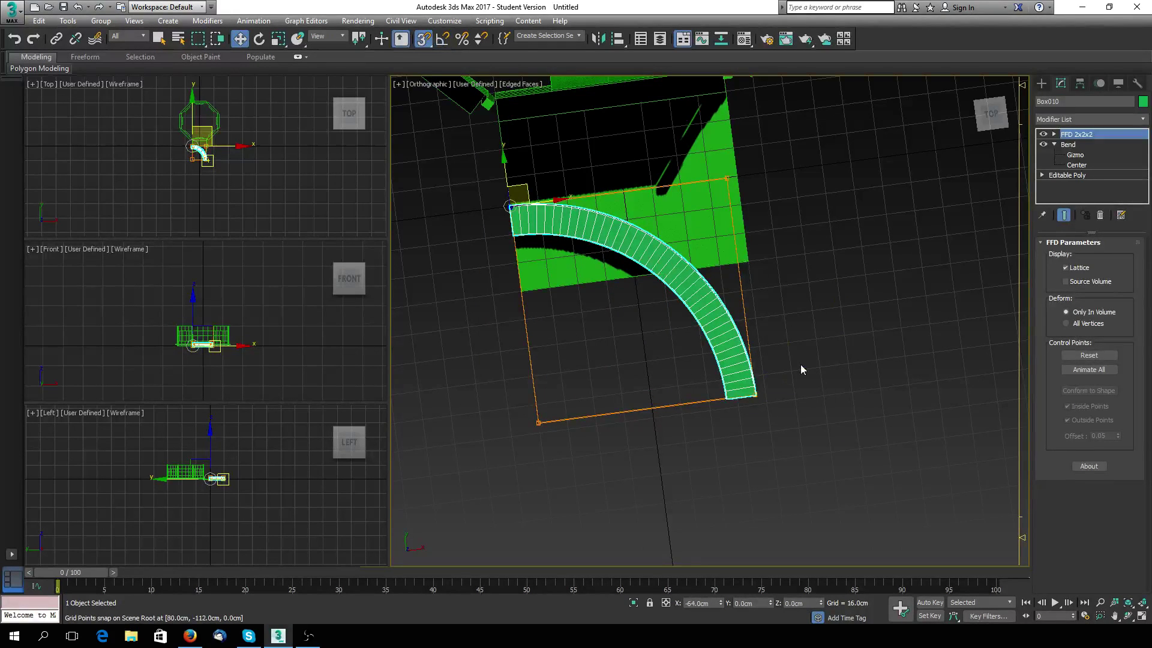
{"action": "left_click", "coordinate": [1054, 134]}
{"action": "left_click", "coordinate": [1087, 145]}
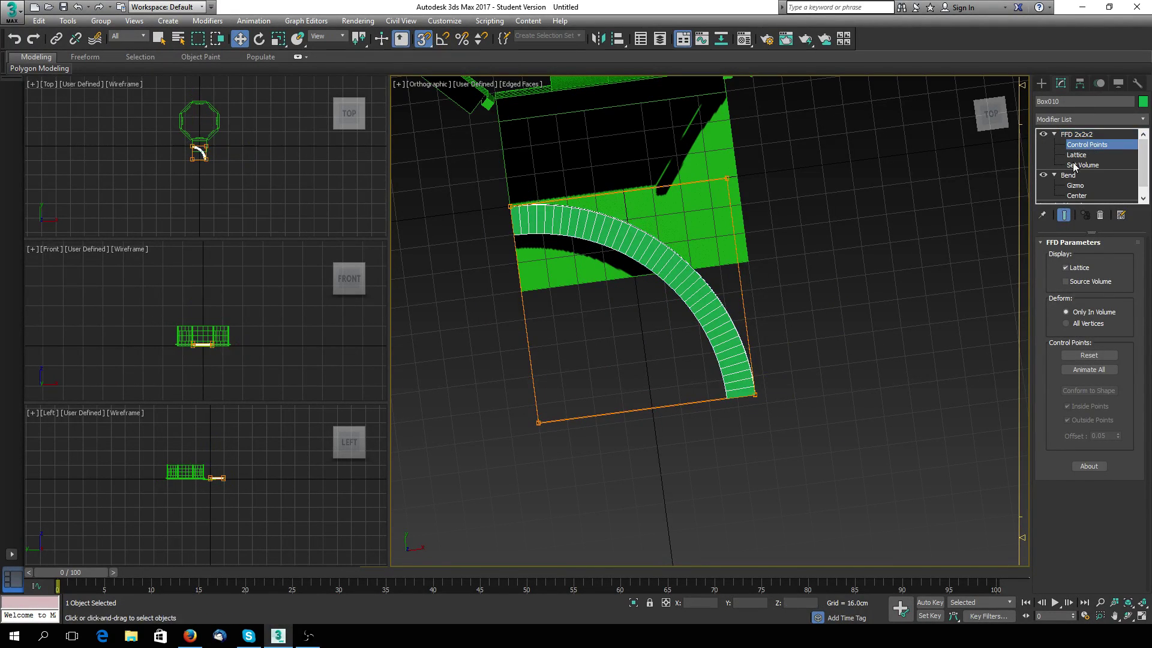
Step: Snap three corners of the FFD lattice to the nearest grid points, including one at X 64, Y 0 cm, and exit control-point editing
{"action": "left_click_drag", "start_coordinate": [807, 369], "coordinate": [714, 442]}
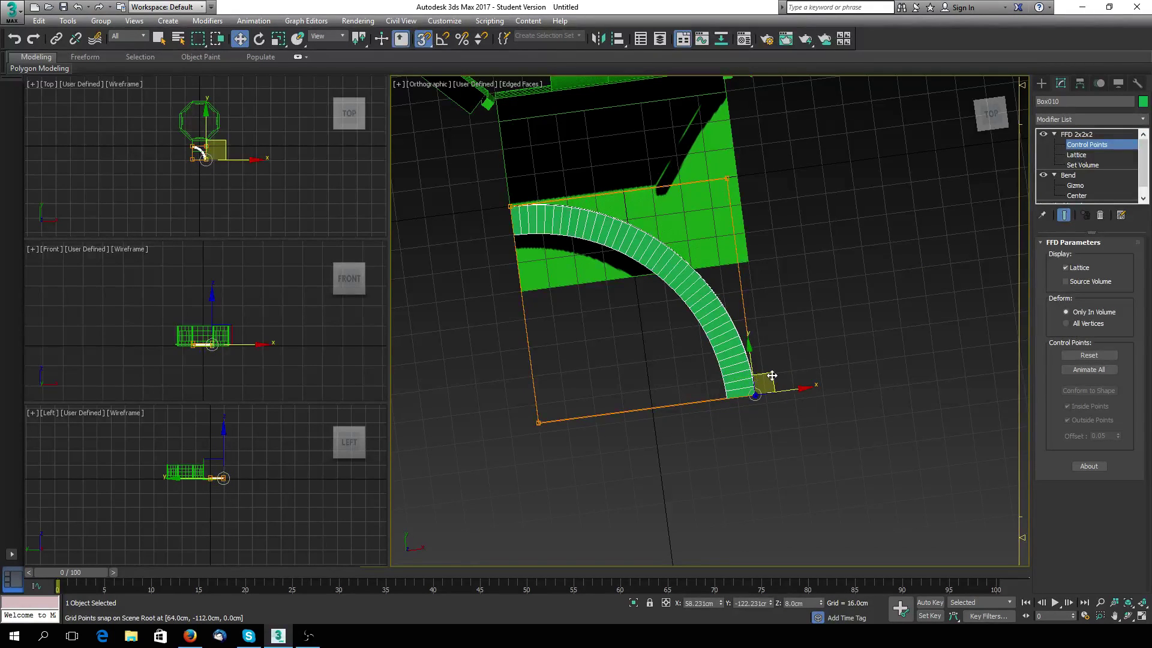
{"action": "left_click_drag", "start_coordinate": [762, 384], "coordinate": [770, 396]}
{"action": "left_click_drag", "start_coordinate": [586, 391], "coordinate": [514, 455]}
{"action": "left_click_drag", "start_coordinate": [554, 406], "coordinate": [554, 416]}
{"action": "left_click", "coordinate": [727, 176]}
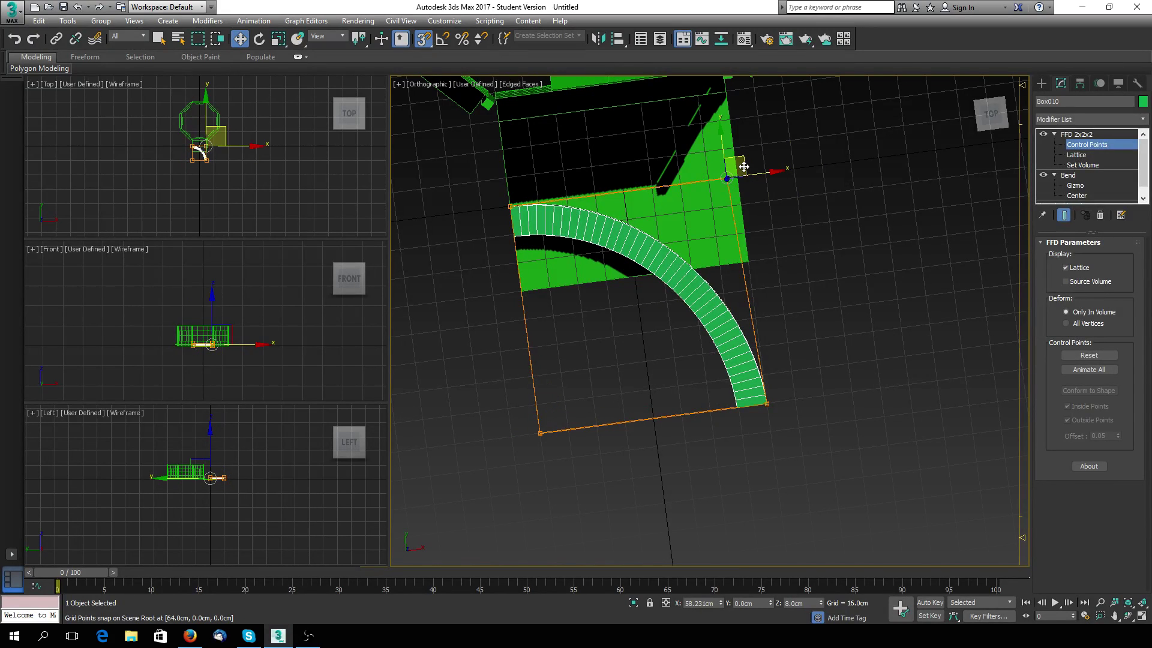
{"action": "left_click_drag", "start_coordinate": [742, 174], "coordinate": [753, 175]}
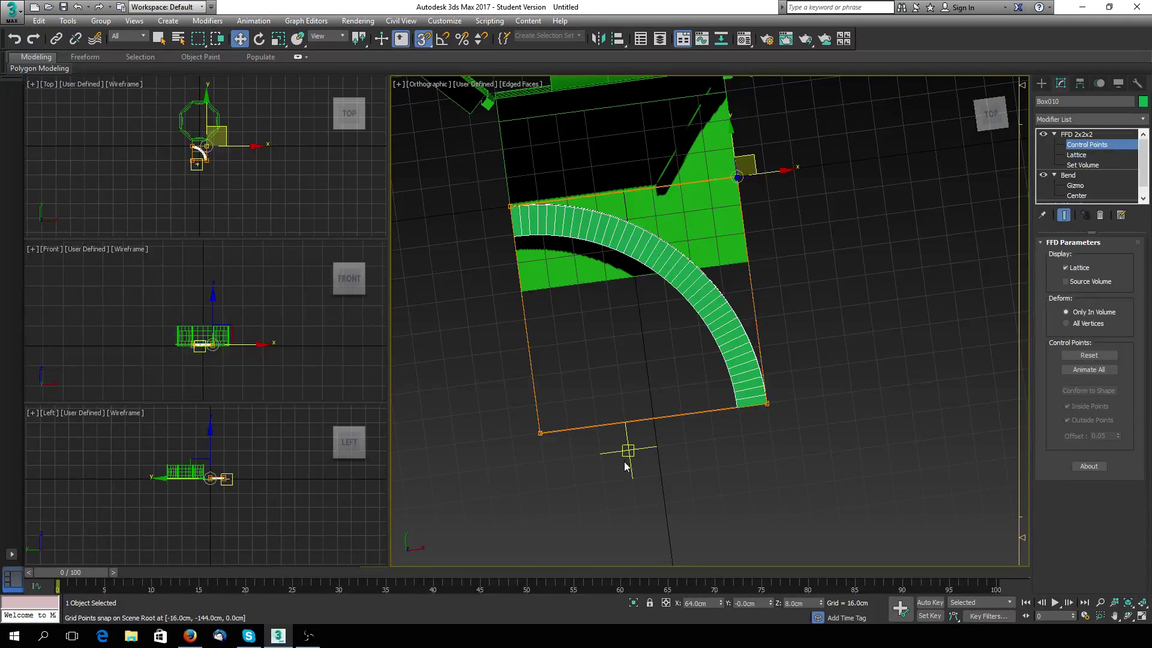
{"action": "middle_click_drag", "start_coordinate": [633, 474], "coordinate": [685, 451], "text": "alt"}
{"action": "left_click", "coordinate": [1087, 146]}
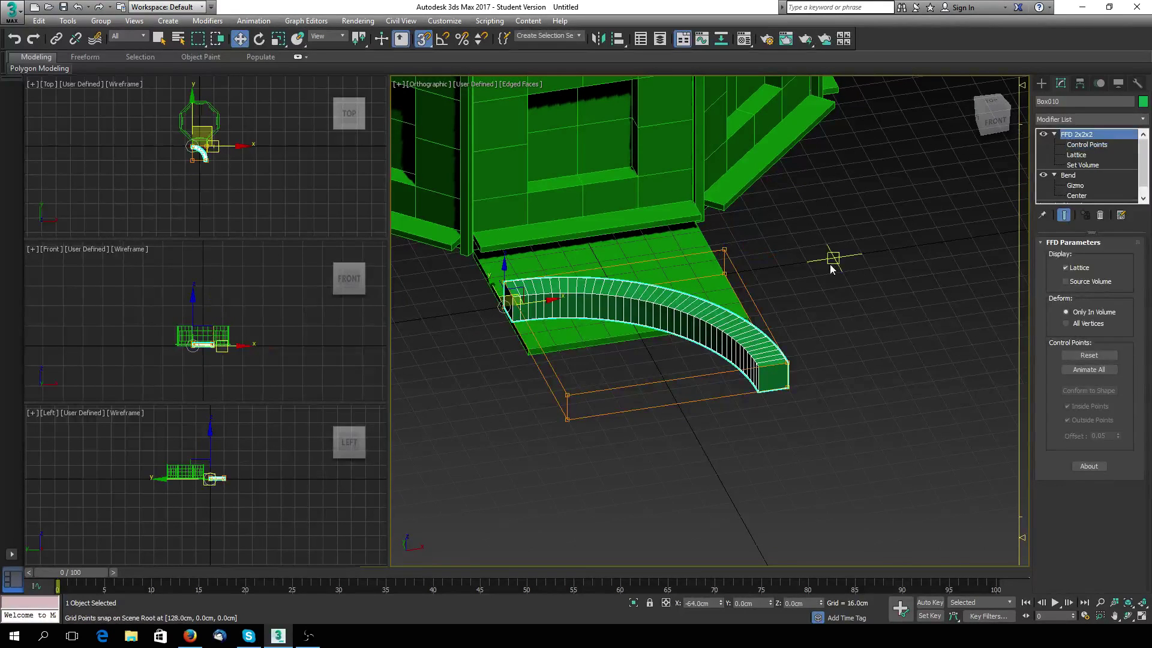
{"action": "left_click", "coordinate": [1070, 145]}
{"action": "left_click", "coordinate": [1073, 146]}
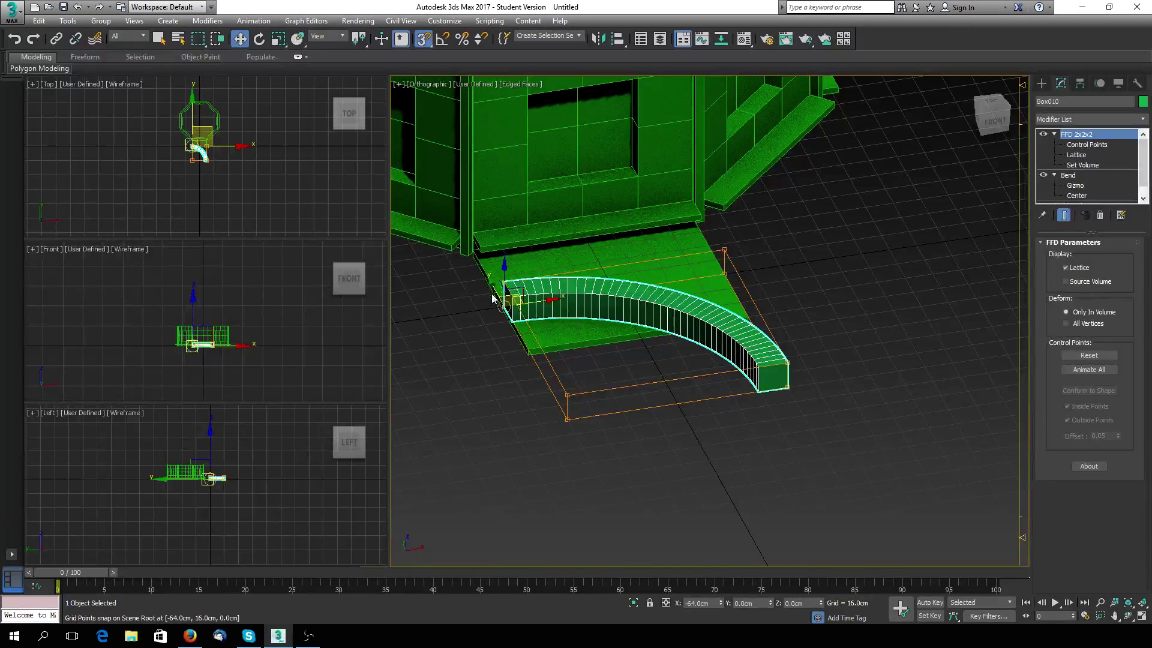
Step: Snap the curved piece to the floor tile's corner beside the wall, at X -64, Y 80 cm
{"action": "left_click_drag", "start_coordinate": [505, 284], "coordinate": [467, 240]}
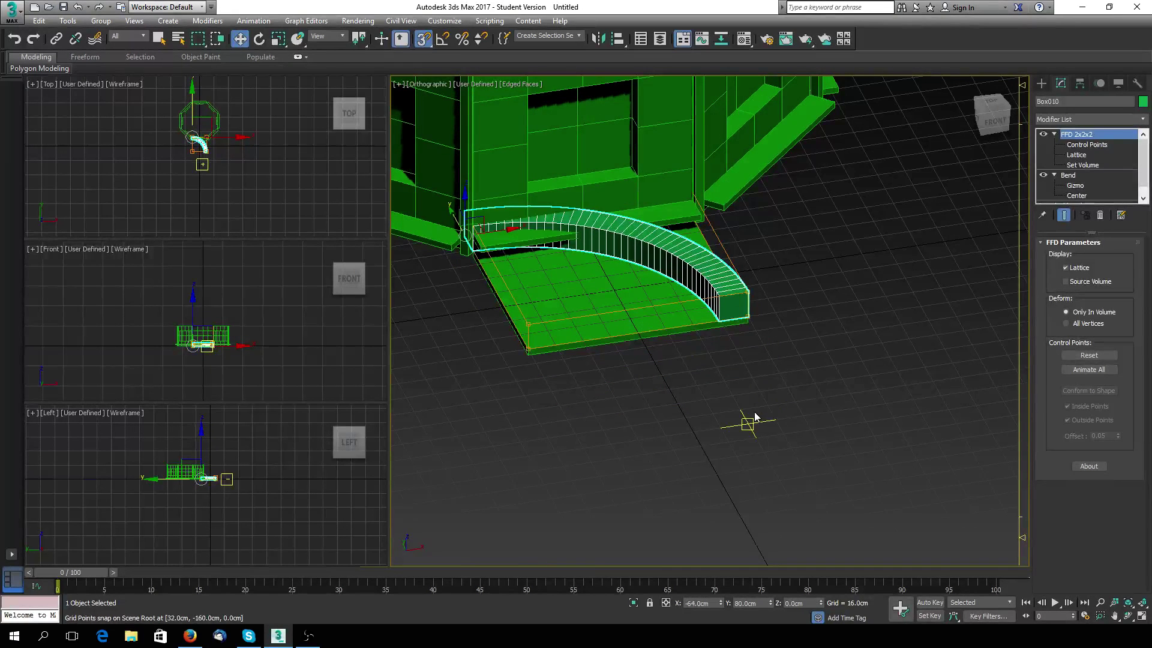
{"action": "scroll", "coordinate": [755, 411], "scroll_direction": "up", "scroll_amount": 3}
{"action": "scroll", "coordinate": [684, 348], "scroll_direction": "down", "scroll_amount": 4}
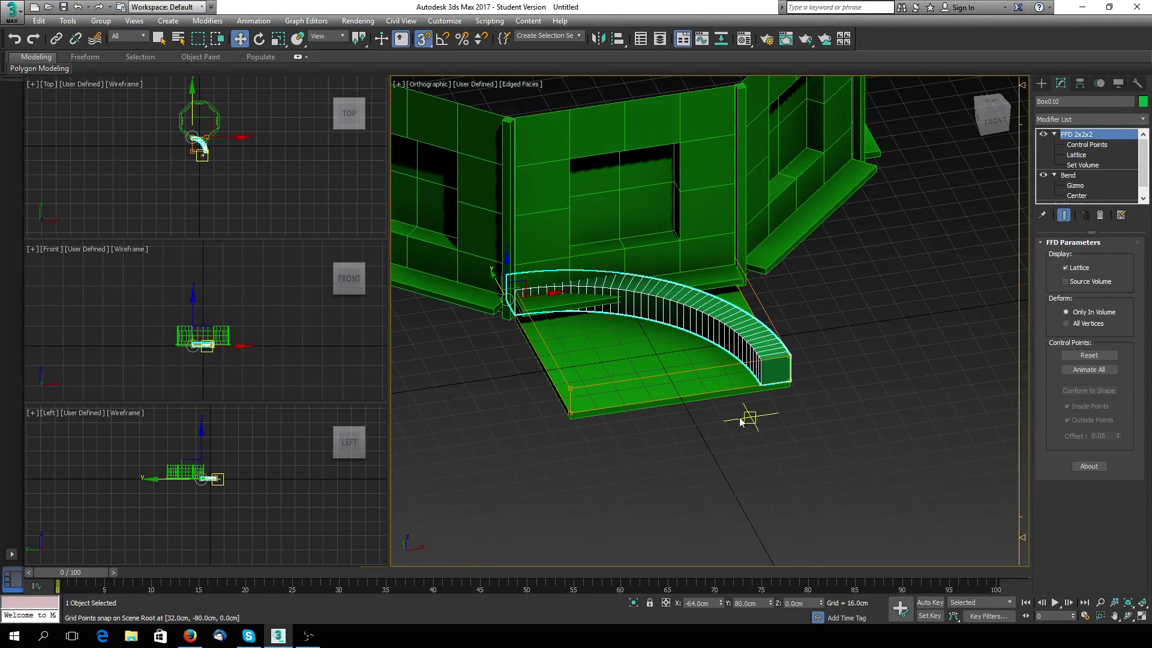
{"action": "scroll", "coordinate": [741, 422], "scroll_direction": "up", "scroll_amount": 3}
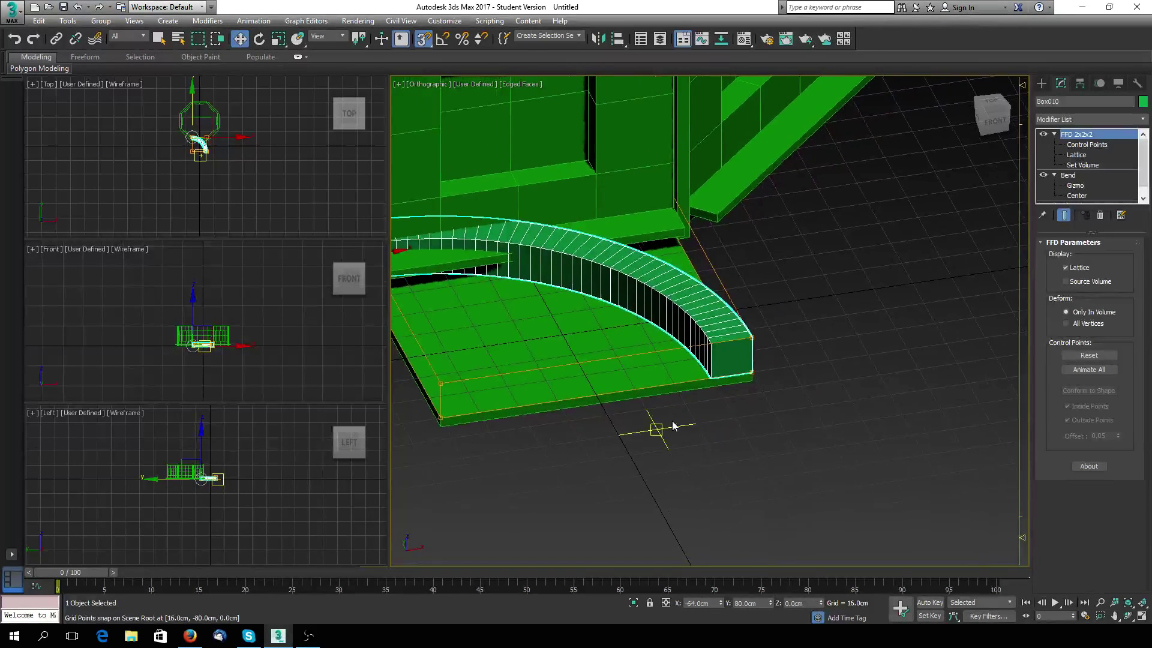
{"action": "scroll", "coordinate": [671, 419], "scroll_direction": "down", "scroll_amount": 3}
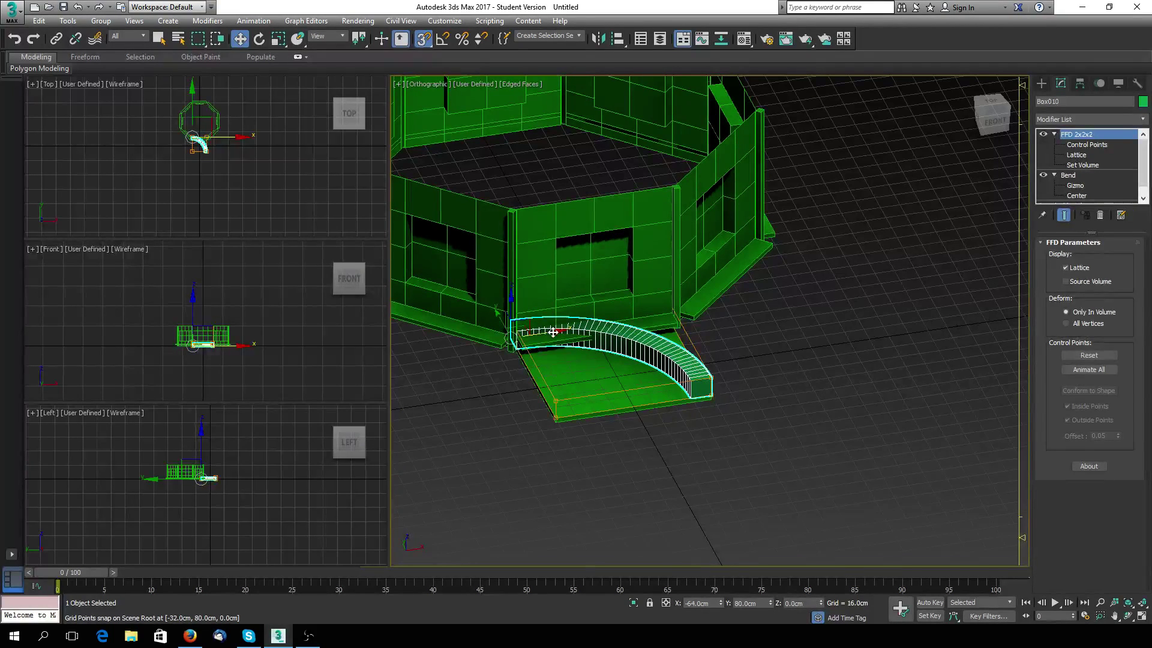
Step: Clone the curved piece along X to 112 cm as one copy, and mirror that copy on the X axis without cloning
{"action": "left_click_drag", "start_coordinate": [553, 332], "coordinate": [768, 300], "text": "shift"}
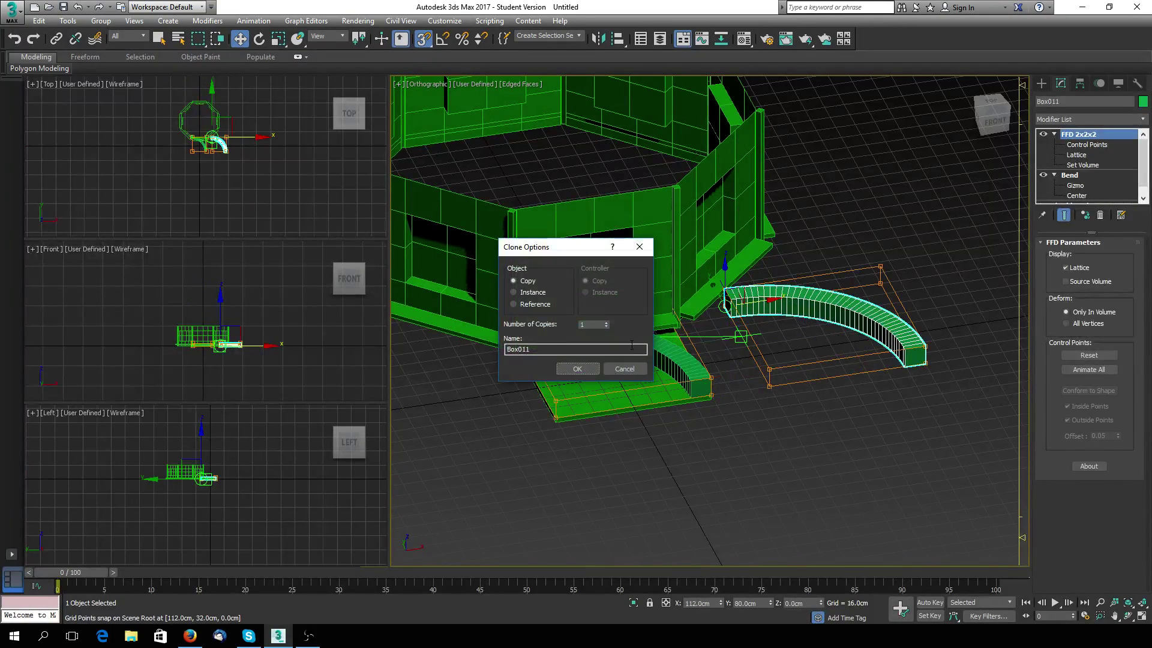
{"action": "left_click", "coordinate": [576, 369]}
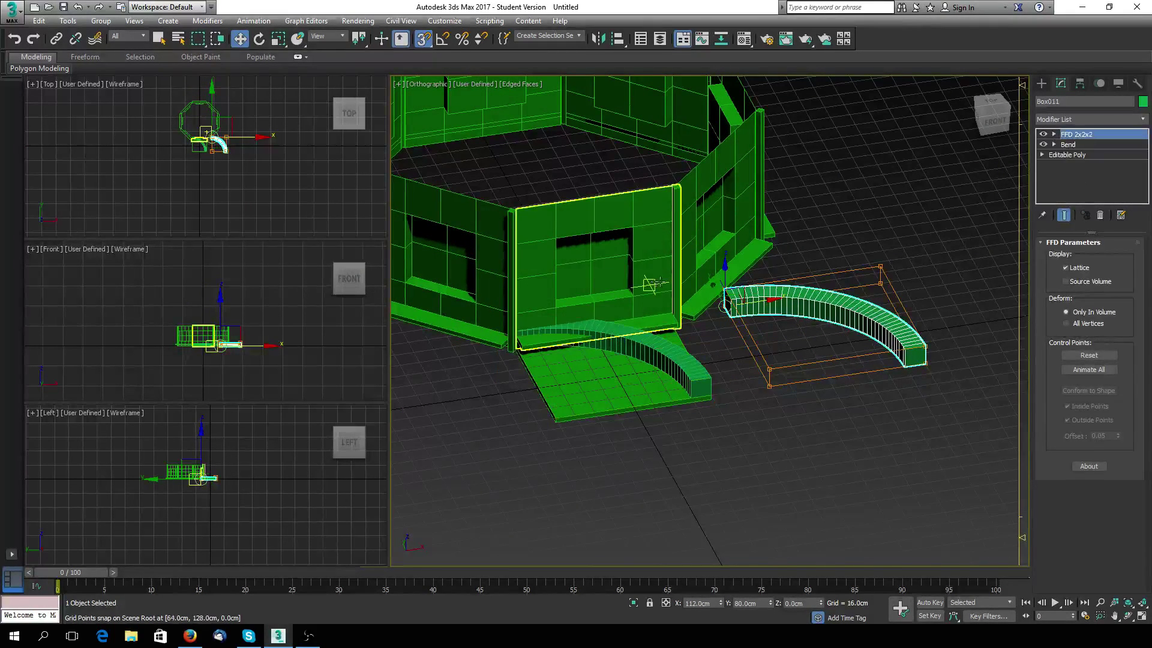
{"action": "left_click", "coordinate": [599, 39]}
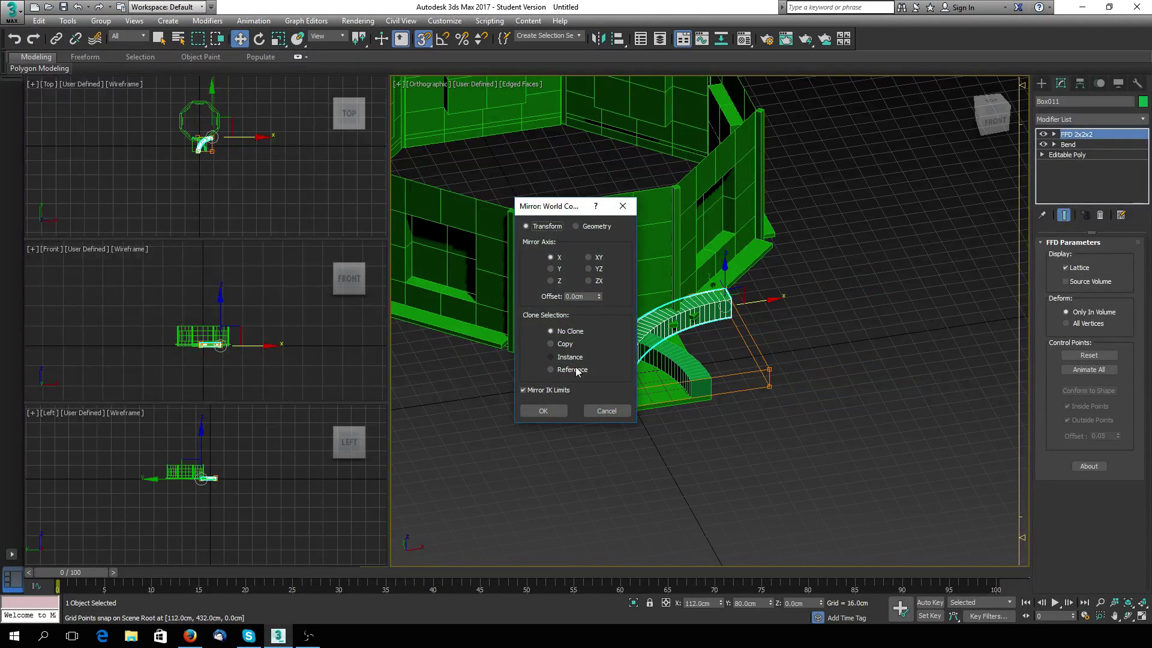
{"action": "left_click", "coordinate": [556, 410]}
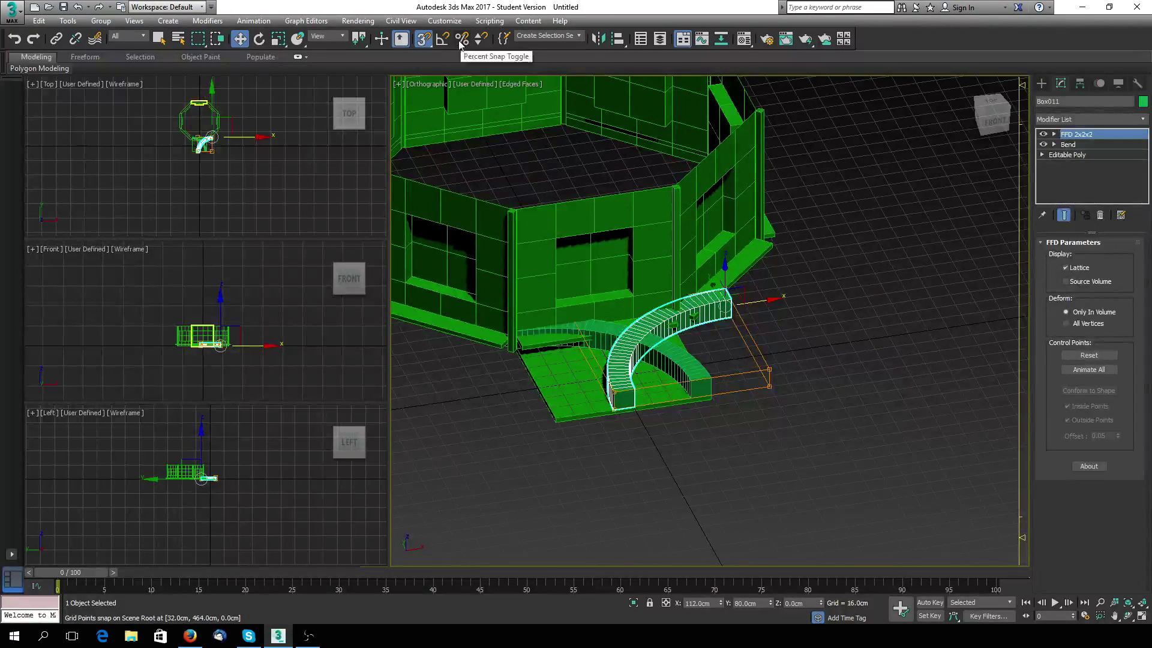
Step: Rotate the mirrored copy a quarter turn about Z and snap it to the first piece's outer end corner at X 64, Y -48 cm
{"action": "left_click", "coordinate": [259, 39]}
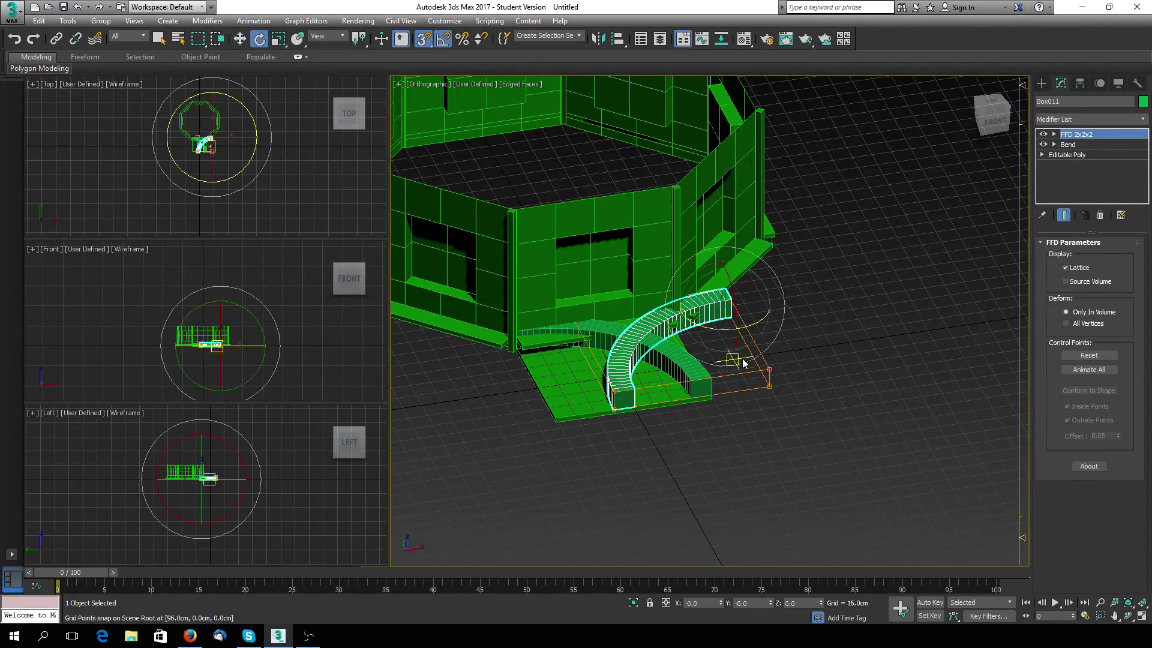
{"action": "left_click_drag", "start_coordinate": [747, 333], "coordinate": [733, 327]}
{"action": "left_click", "coordinate": [240, 39]}
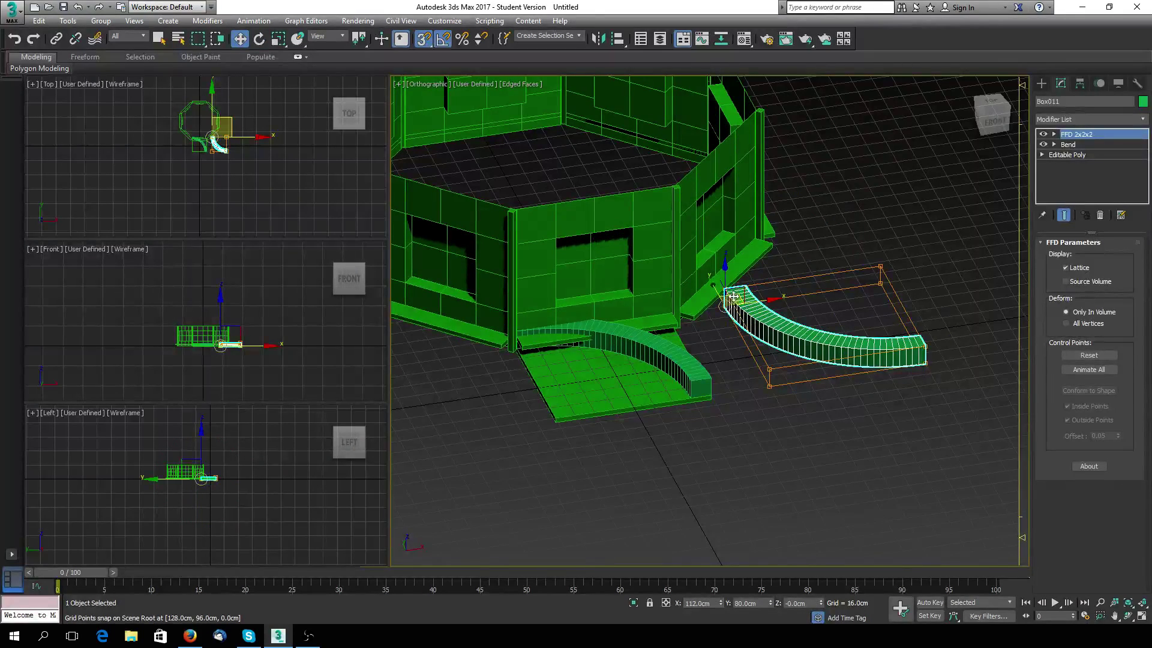
{"action": "left_click_drag", "start_coordinate": [740, 302], "coordinate": [712, 394]}
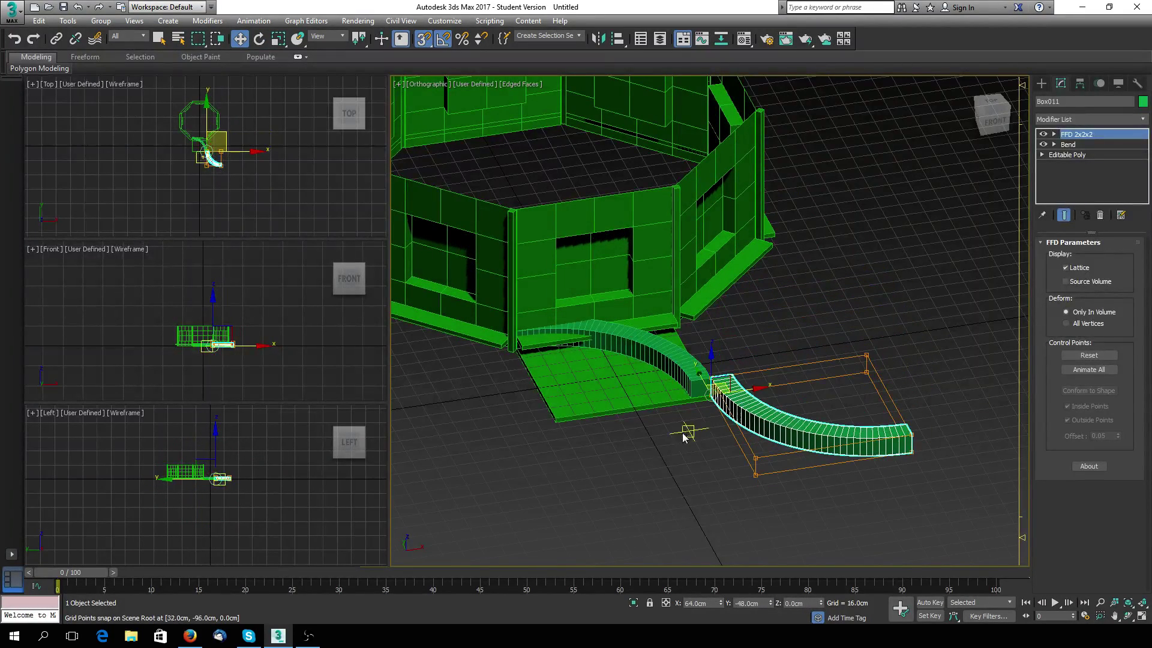
{"action": "scroll", "coordinate": [686, 432], "scroll_direction": "up", "scroll_amount": 5}
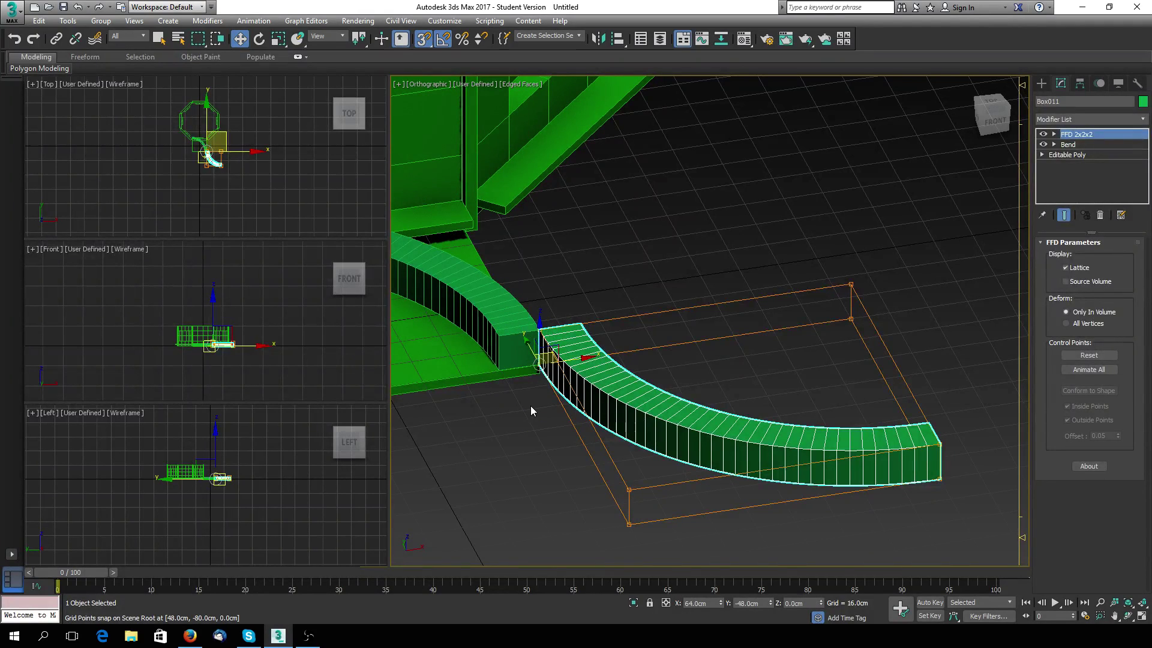
{"action": "scroll", "coordinate": [528, 405], "scroll_direction": "down", "scroll_amount": 4}
{"action": "middle_click_drag", "start_coordinate": [540, 404], "coordinate": [690, 421]}
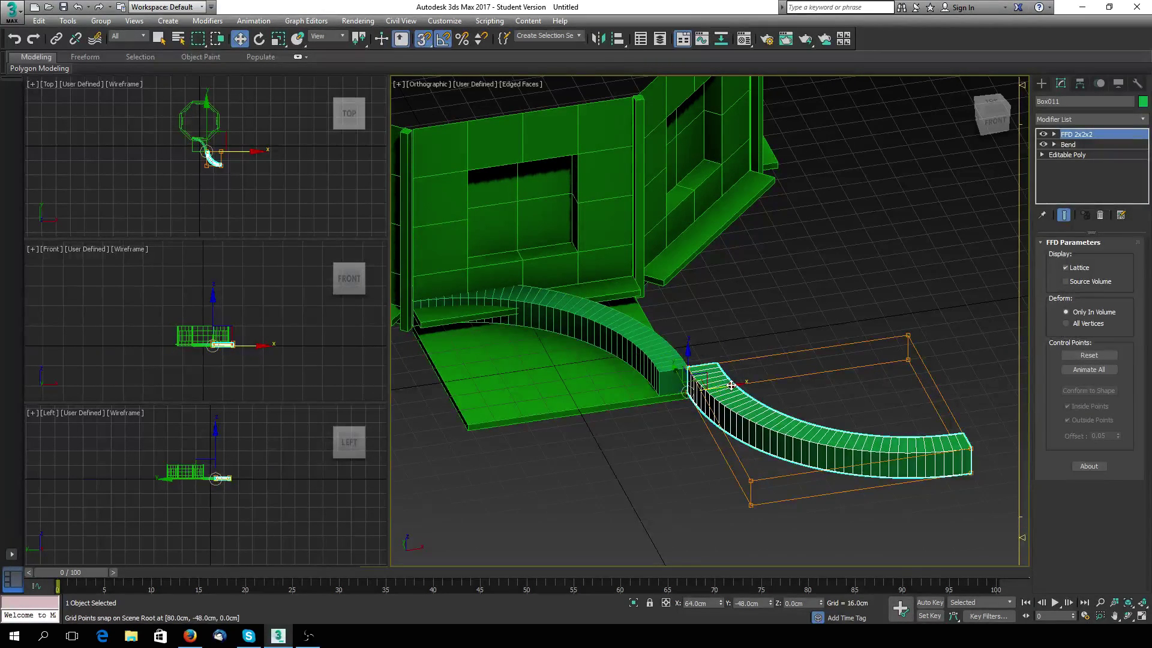
Step: Move only the copy's pivot along X to its opposite end corner at X 80 cm, and finish pivot editing
{"action": "scroll", "coordinate": [730, 385], "scroll_direction": "up", "scroll_amount": 2}
{"action": "scroll", "coordinate": [728, 385], "scroll_direction": "up", "scroll_amount": 2}
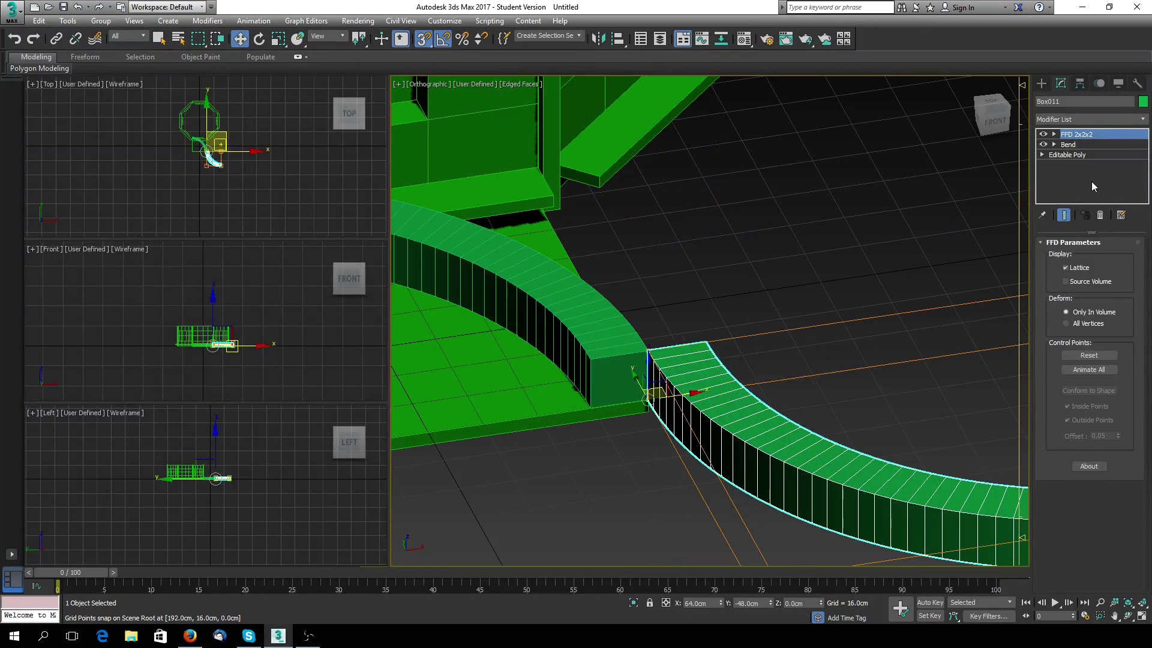
{"action": "left_click", "coordinate": [1079, 83]}
{"action": "left_click", "coordinate": [1091, 165]}
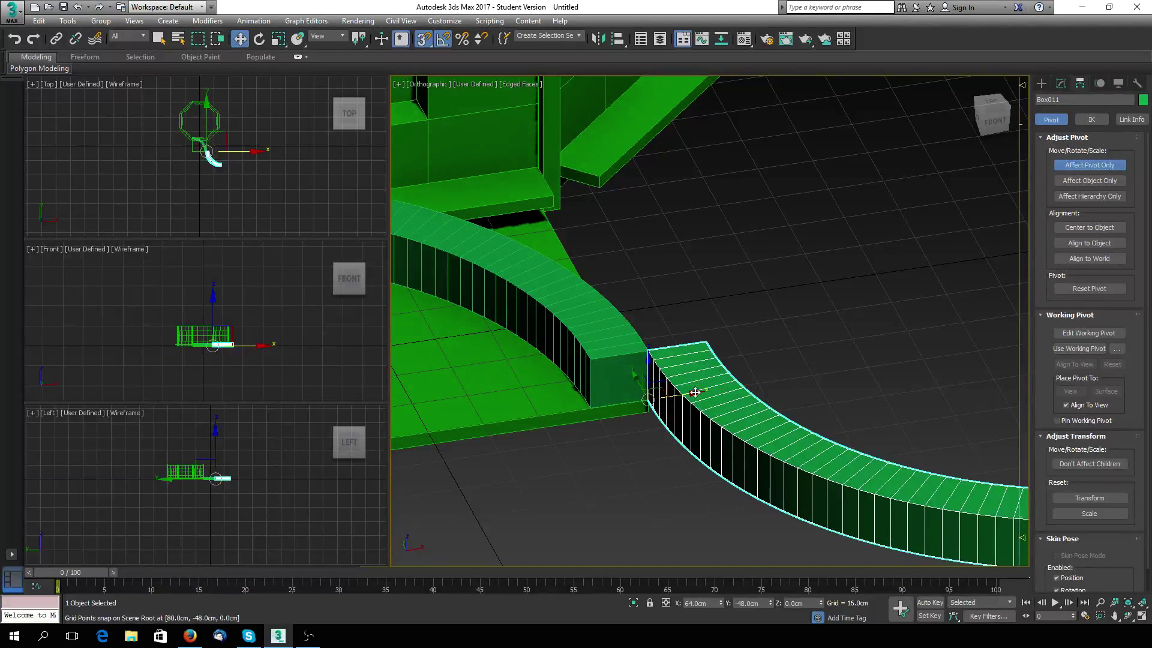
{"action": "left_click_drag", "start_coordinate": [695, 391], "coordinate": [705, 393]}
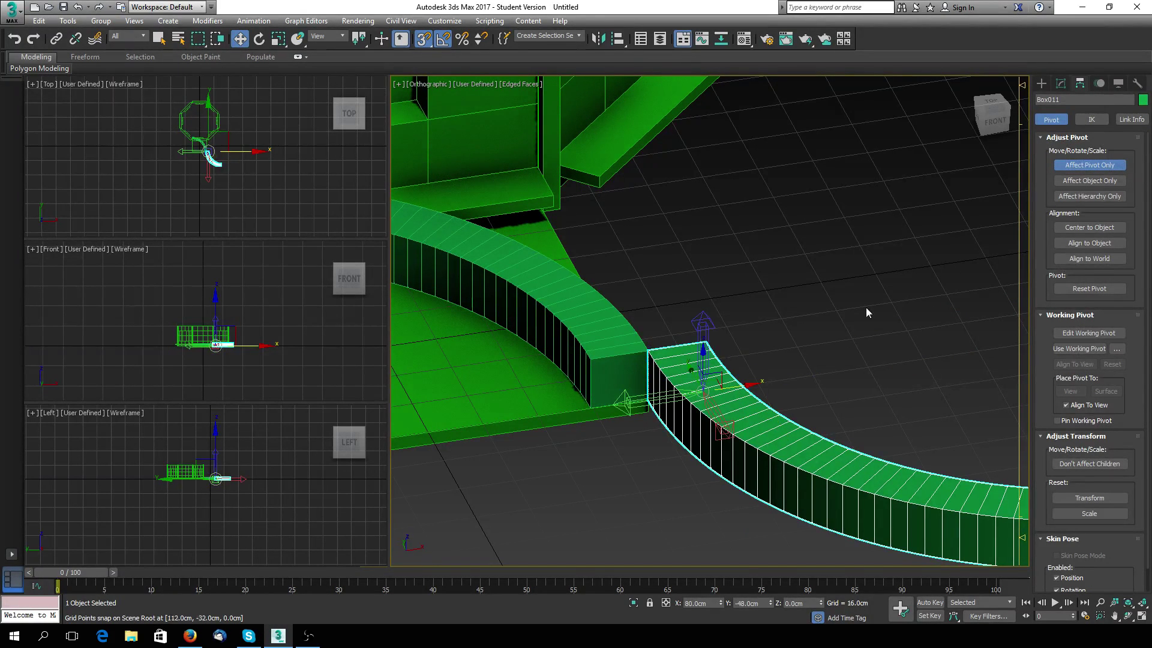
{"action": "left_click", "coordinate": [1090, 165]}
Step: Move the copy along X to 64 cm so its end meets the first curved piece, and select the square floor tile
{"action": "left_click_drag", "start_coordinate": [747, 389], "coordinate": [638, 400]}
{"action": "scroll", "coordinate": [738, 319], "scroll_direction": "down", "scroll_amount": 2}
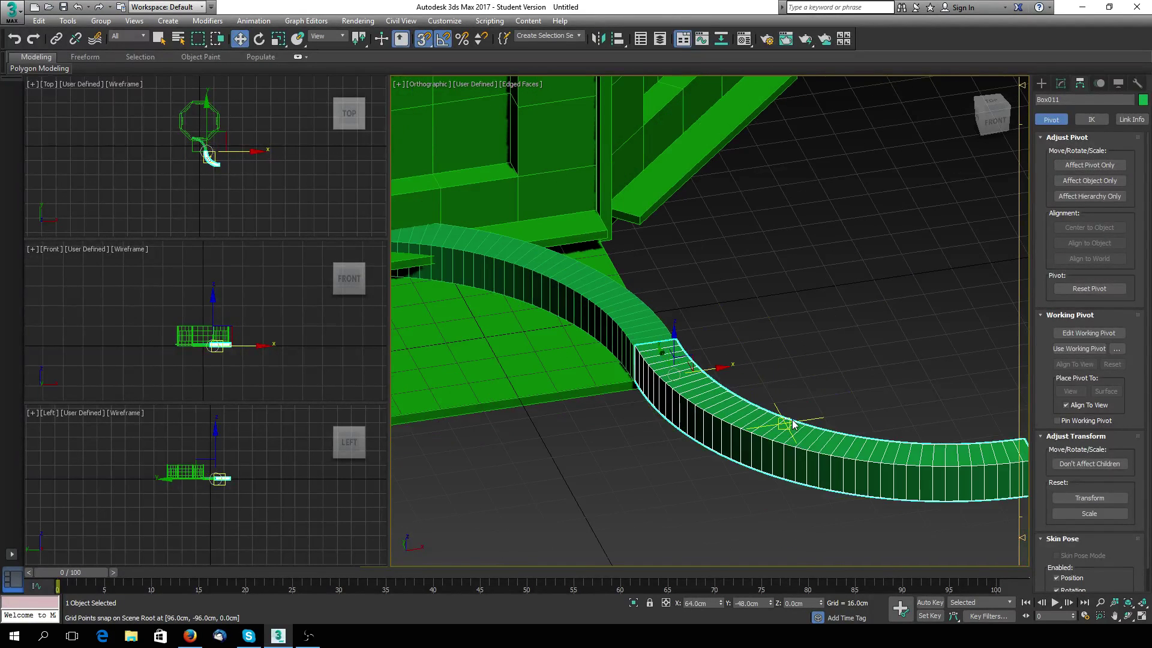
{"action": "middle_click_drag", "start_coordinate": [757, 393], "coordinate": [736, 429], "text": "alt"}
{"action": "scroll", "coordinate": [736, 429], "scroll_direction": "down", "scroll_amount": 4}
{"action": "left_click", "coordinate": [545, 348]}
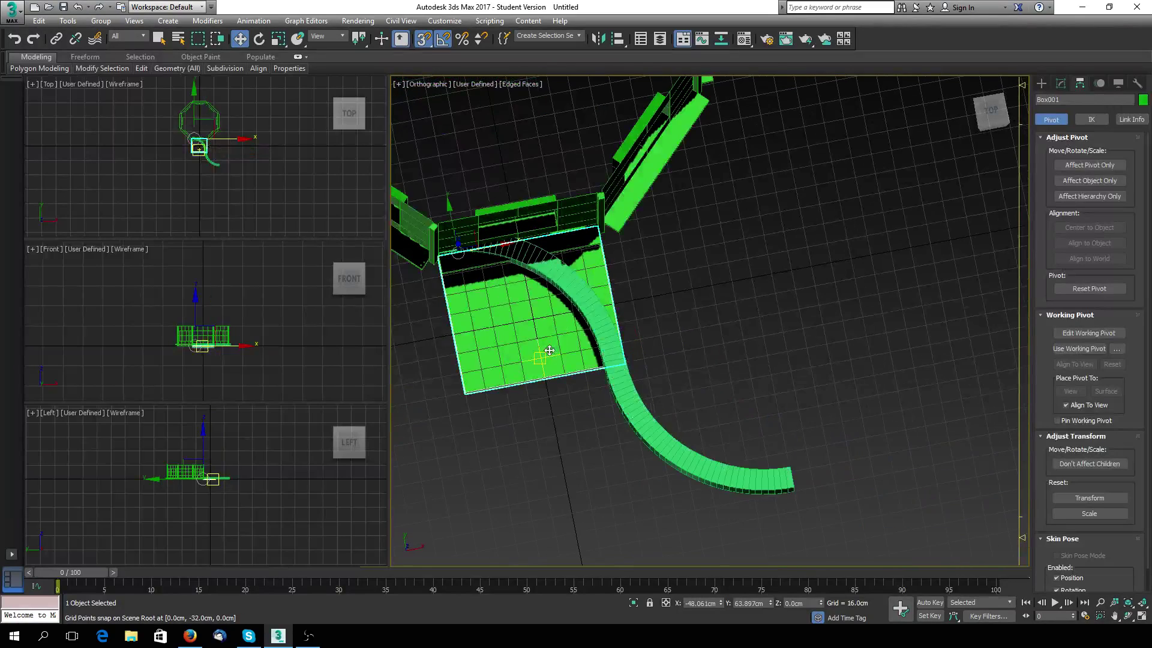
Step: Copy the square floor tile once to X 80, Y -48 cm, beneath the second curved piece
{"action": "mouse_move", "coordinate": [518, 316]}
{"action": "left_mouse_down", "text": "shift"}
{"action": "mouse_move", "coordinate": [606, 336]}
{"action": "mouse_move", "coordinate": [660, 364]}
{"action": "mouse_move", "coordinate": [637, 349]}
{"action": "left_mouse_up", "text": "shift"}
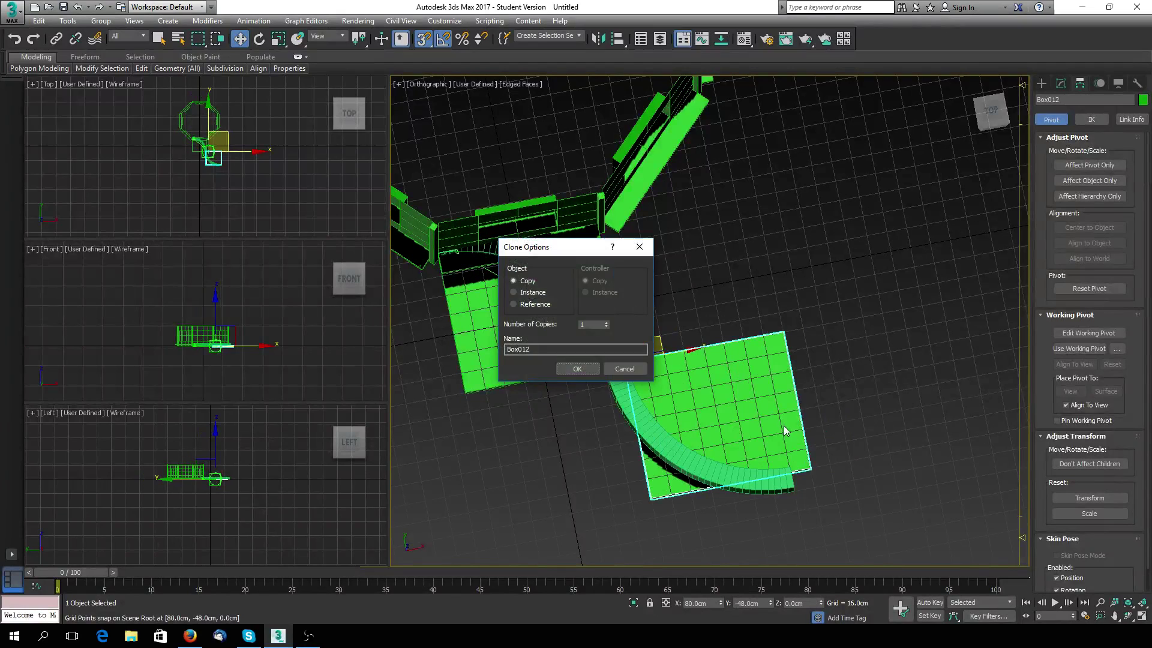
{"action": "left_click", "coordinate": [582, 372]}
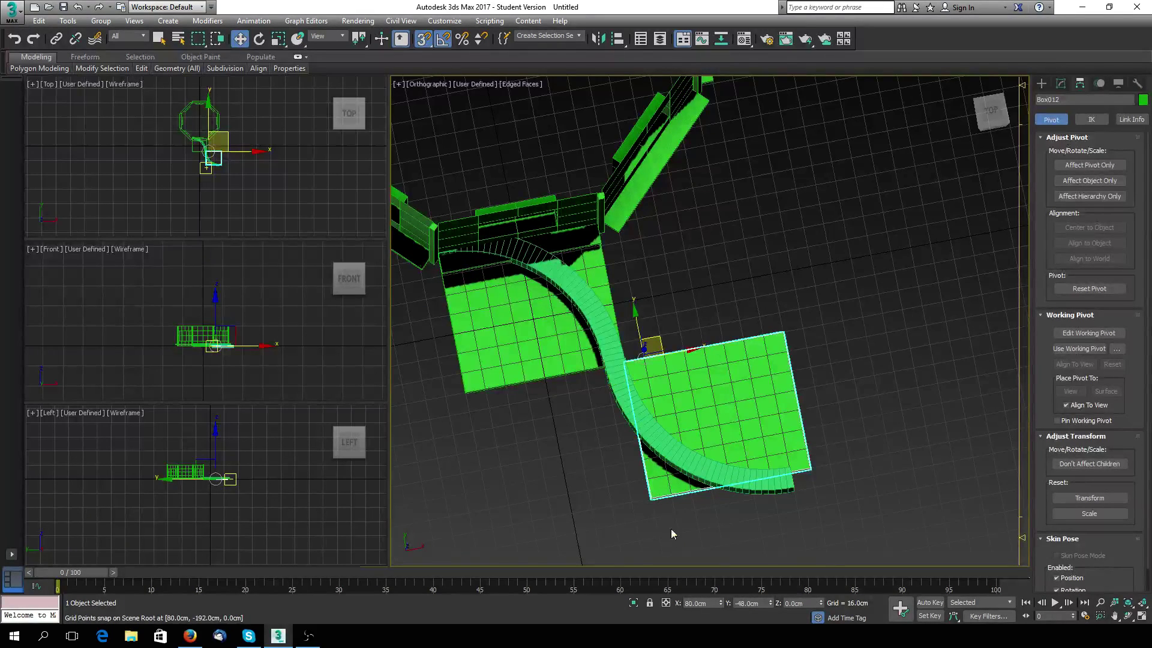
{"action": "scroll", "coordinate": [640, 432], "scroll_direction": "up", "scroll_amount": 4}
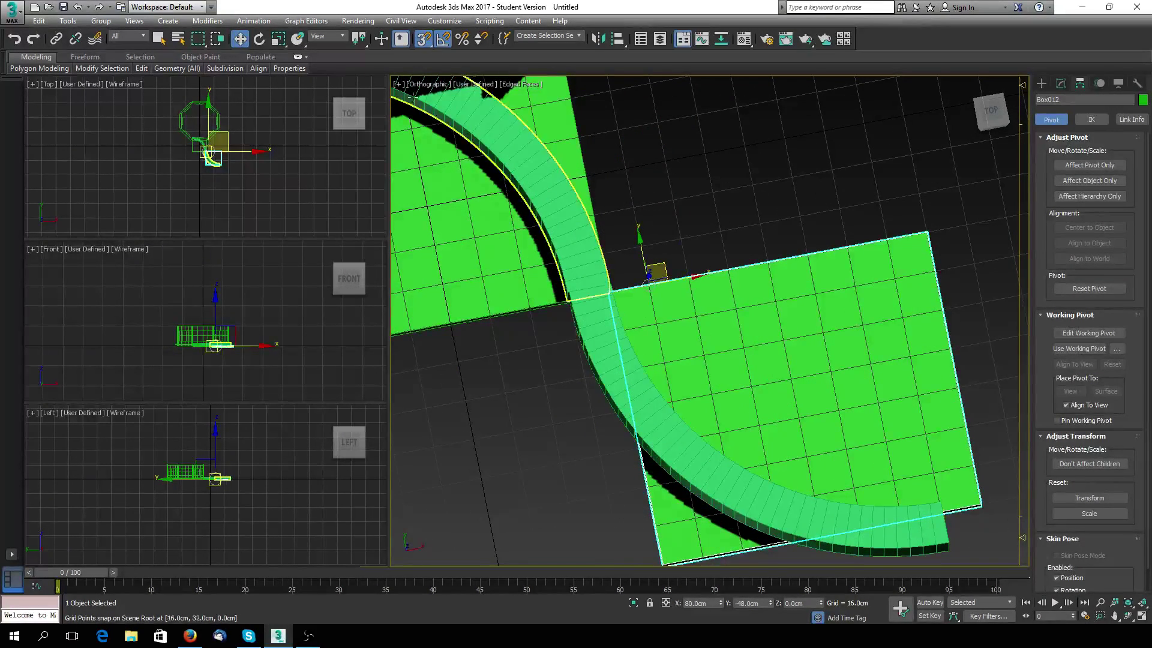
Step: Undo the floor tile copy and the second curved piece's last move and pivot shift
{"action": "left_click", "coordinate": [78, 6]}
{"action": "left_click", "coordinate": [78, 6]}
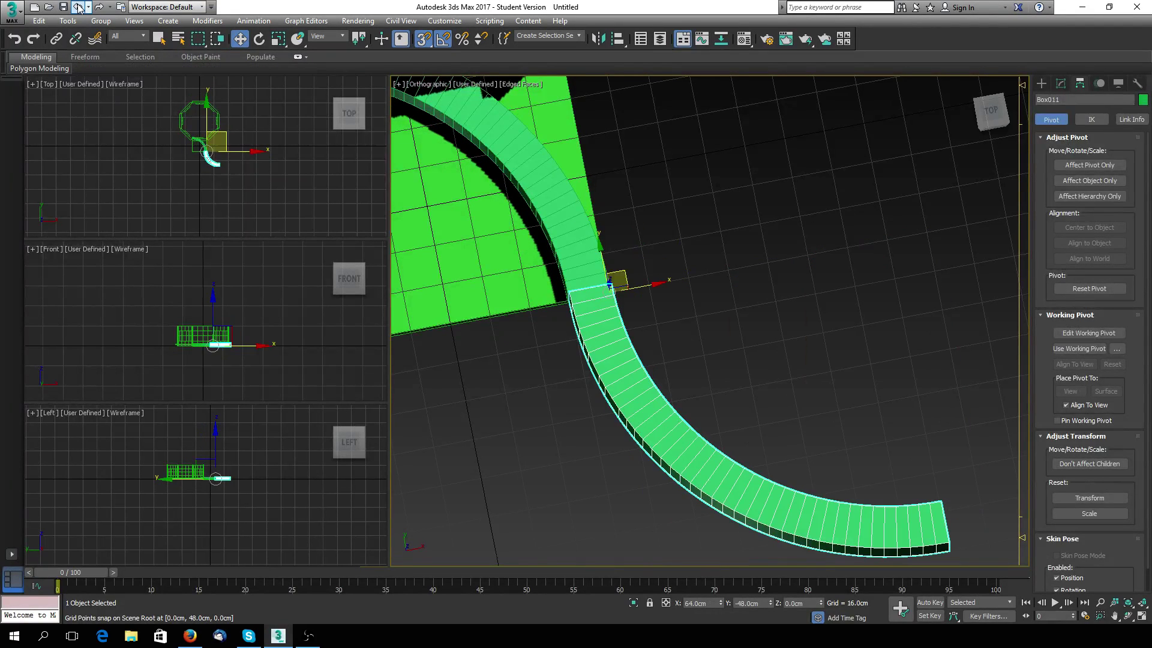
{"action": "left_click", "coordinate": [78, 7]}
{"action": "left_click", "coordinate": [78, 6]}
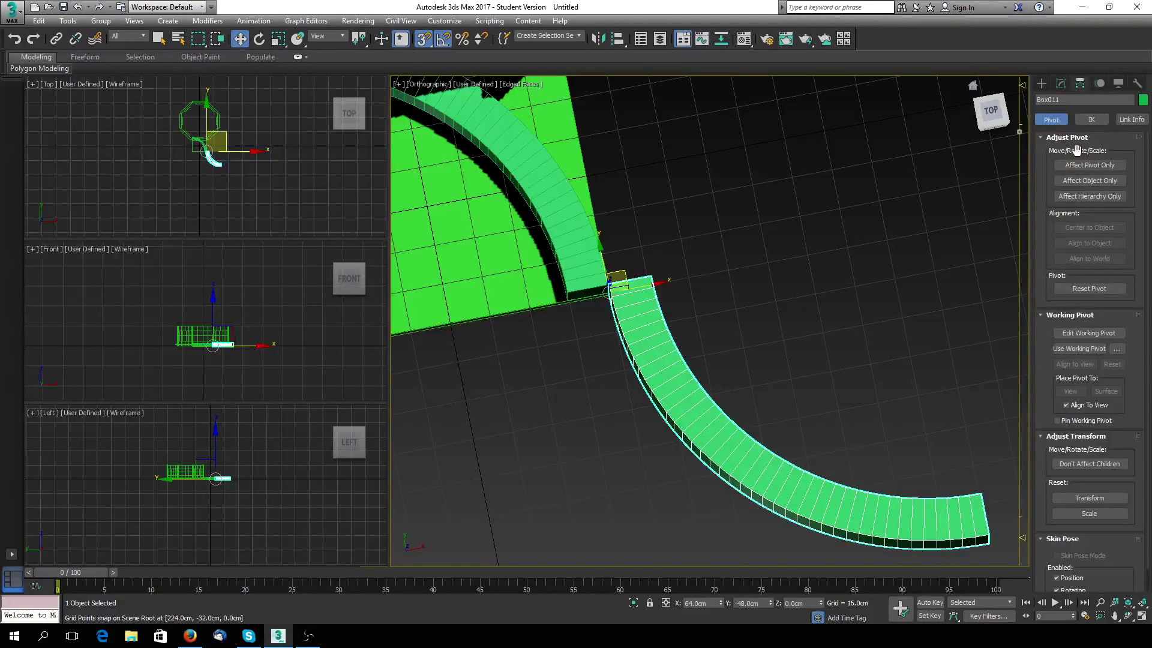
Step: Create a cylinder with a 16 cm radius and 80 cm height, centred on the corner where the two curved pieces touch
{"action": "left_click", "coordinate": [1042, 84]}
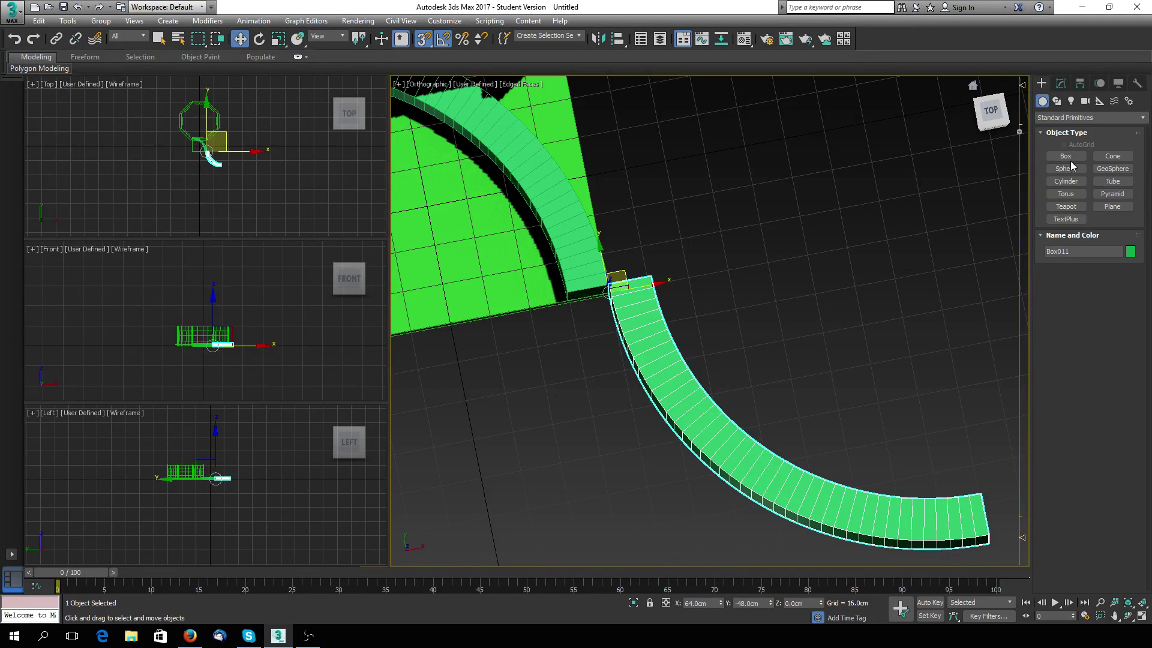
{"action": "left_click", "coordinate": [1066, 181]}
{"action": "left_click_drag", "start_coordinate": [610, 291], "coordinate": [617, 326]}
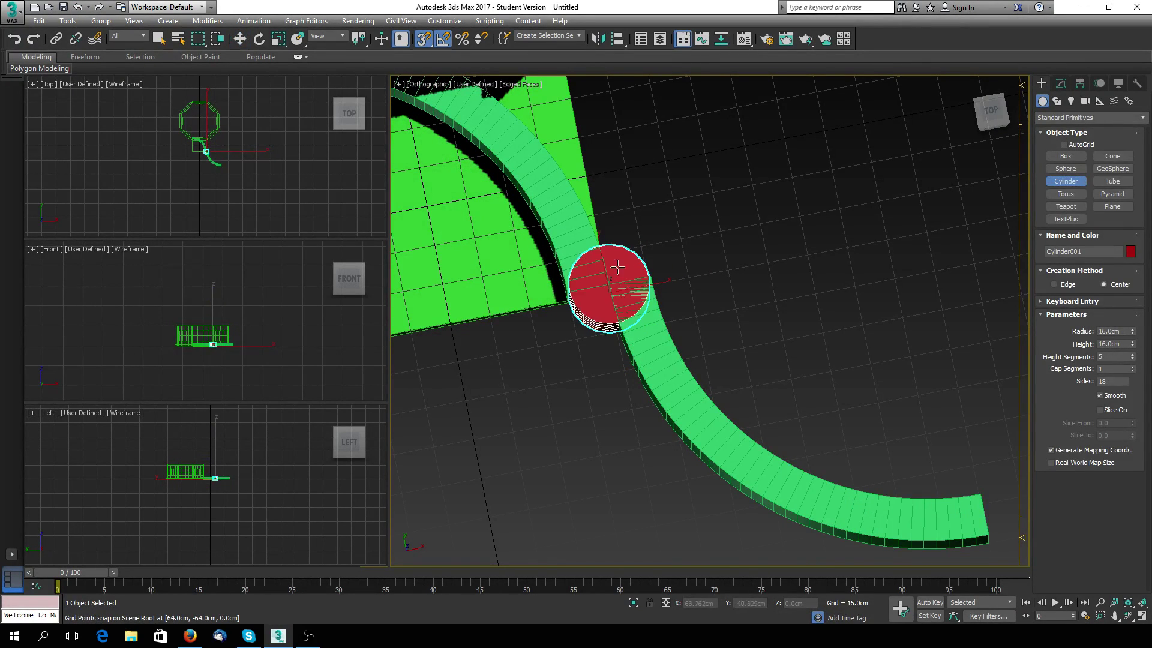
{"action": "left_click", "coordinate": [622, 113]}
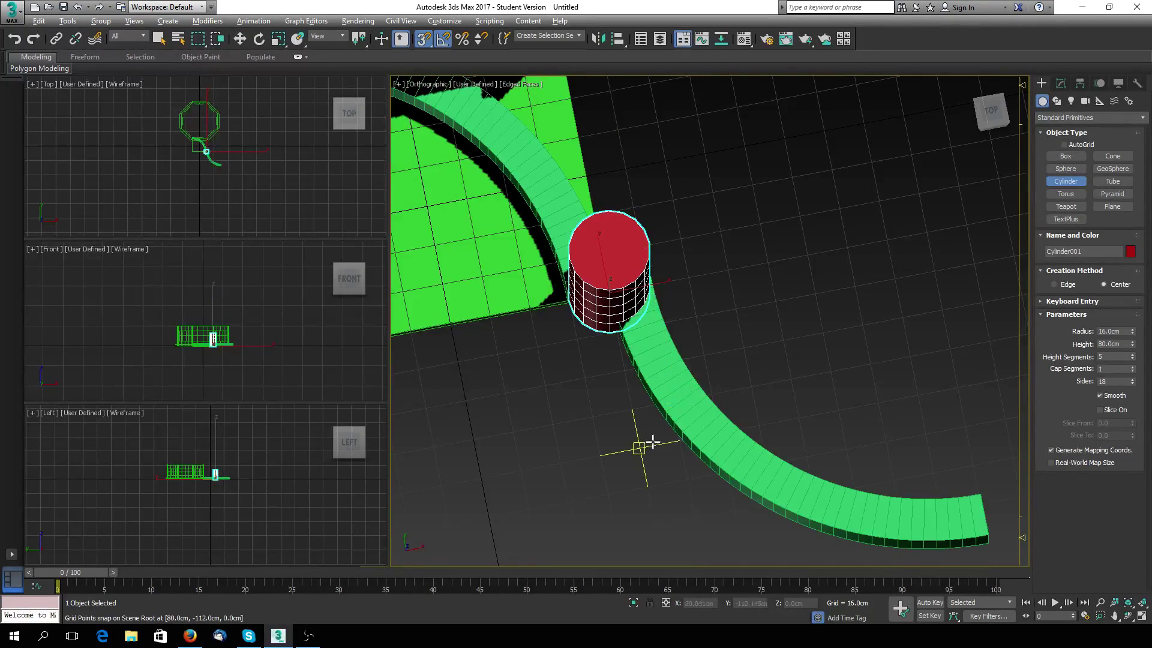
{"action": "middle_click_drag", "start_coordinate": [640, 445], "coordinate": [641, 413], "text": "alt"}
{"action": "scroll", "coordinate": [746, 358], "scroll_direction": "up", "scroll_amount": 2}
{"action": "scroll", "coordinate": [745, 358], "scroll_direction": "down", "scroll_amount": 2}
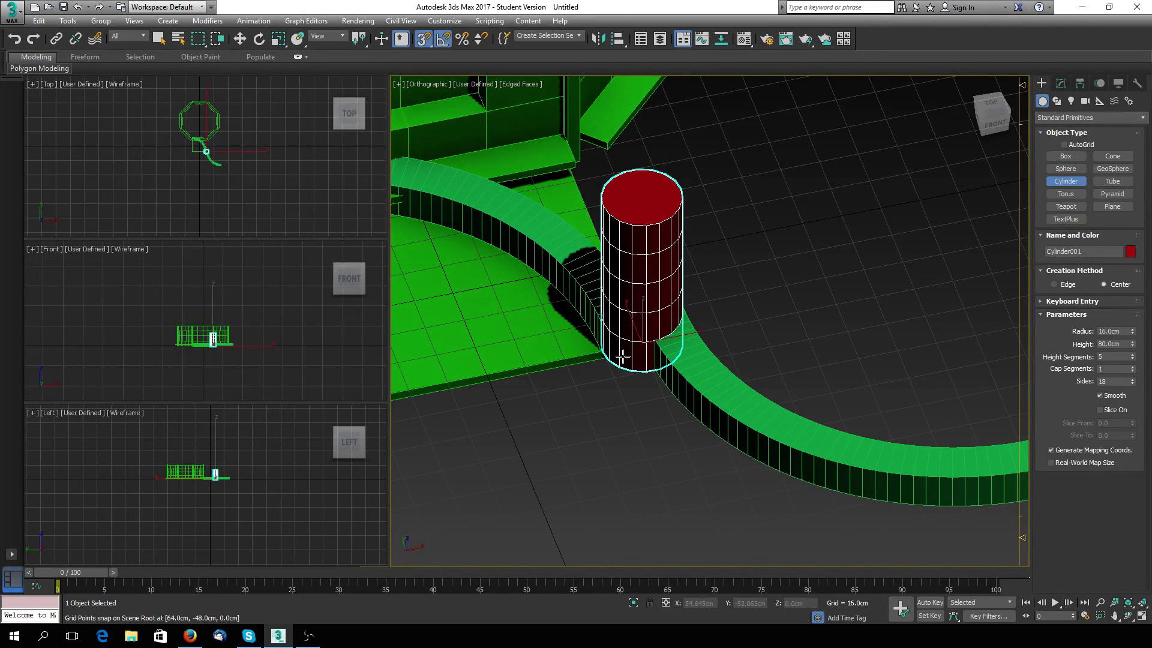
Step: Undo the cylinder and the second curved piece's snap, rotation, mirroring and cloning, and zoom all views to the model's extents
{"action": "key", "text": "ctrl+z"}
{"action": "key", "text": "ctrl+z"}
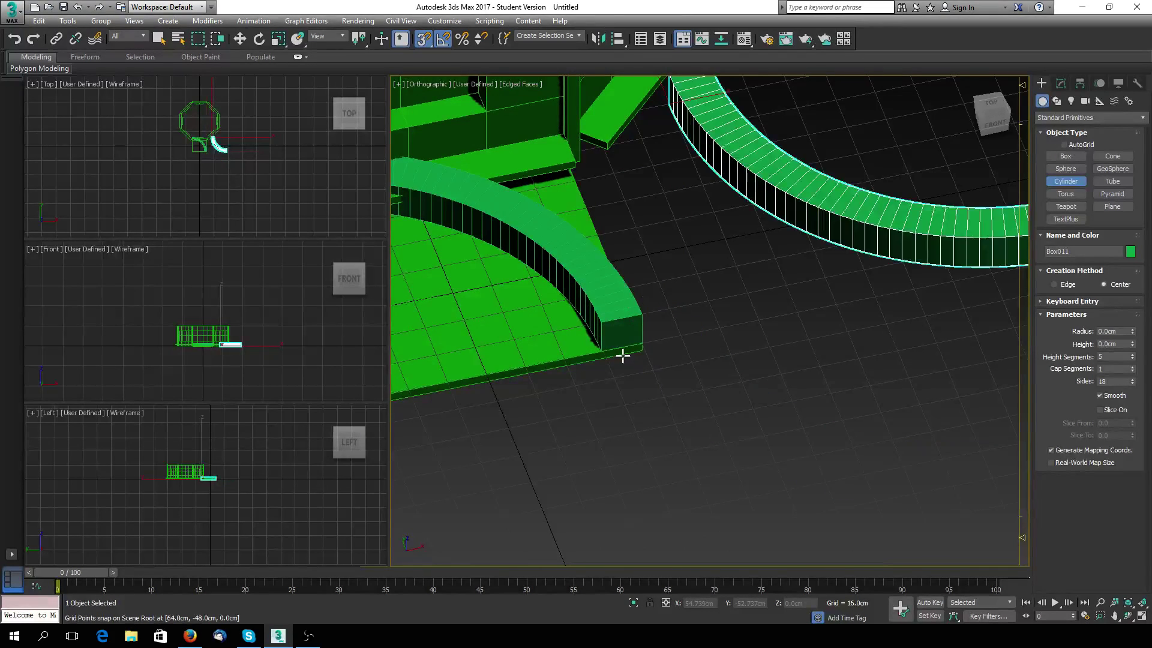
{"action": "key", "text": "ctrl+z"}
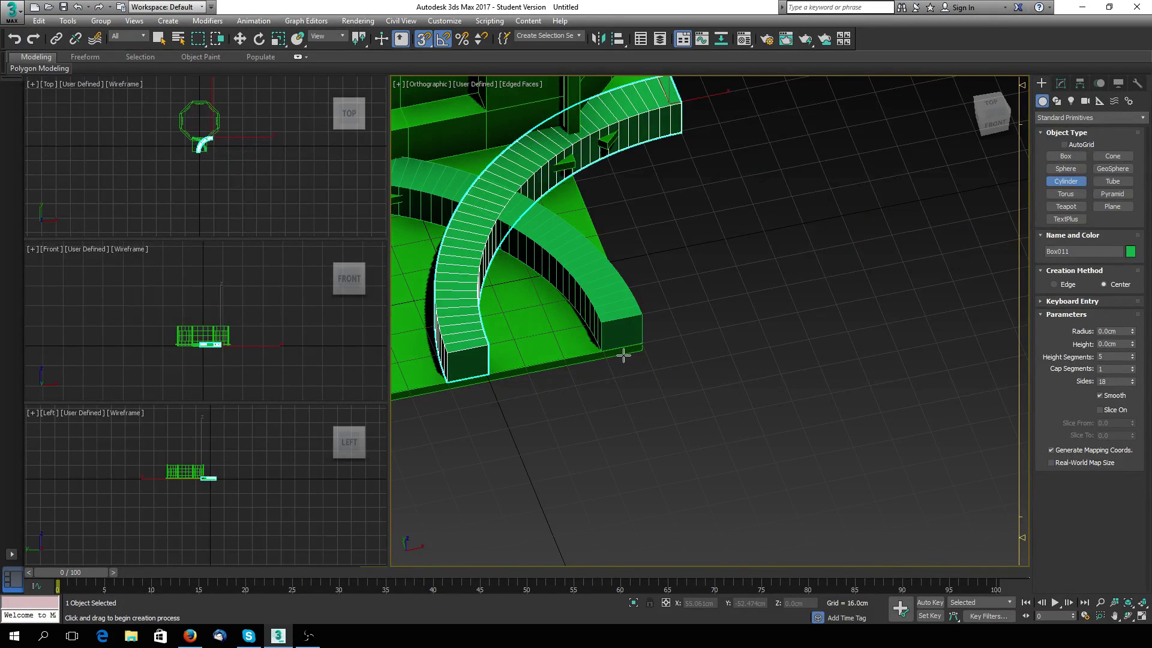
{"action": "key", "text": "ctrl+z"}
{"action": "key", "text": "ctrl+z"}
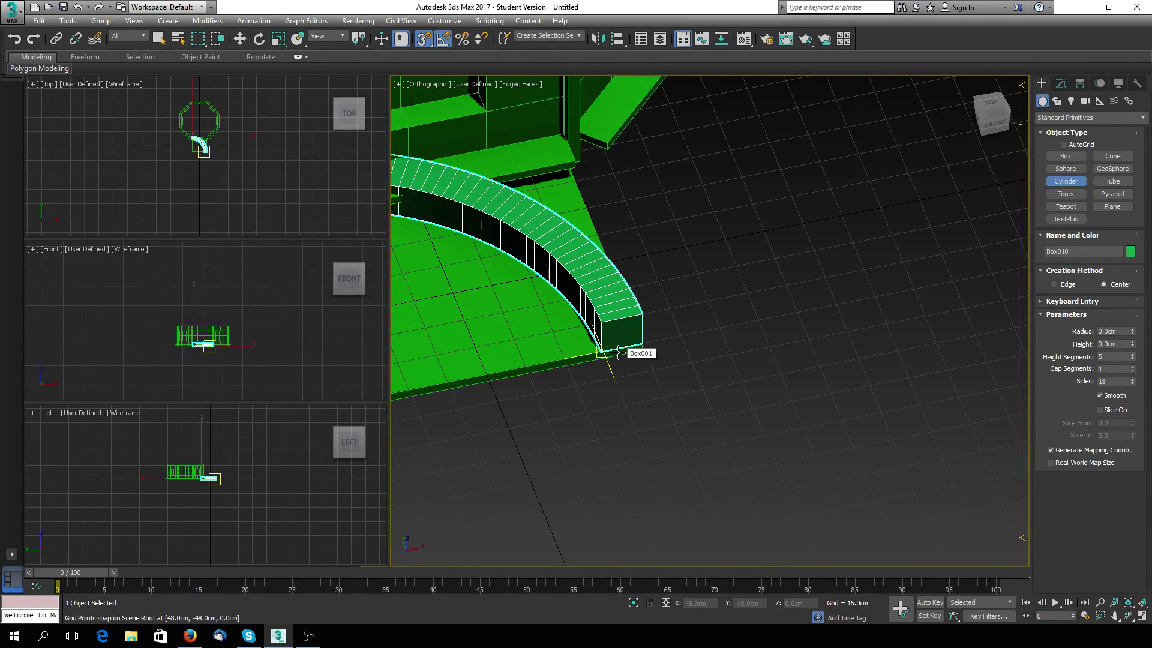
{"action": "key", "text": "ctrl+shift+z"}
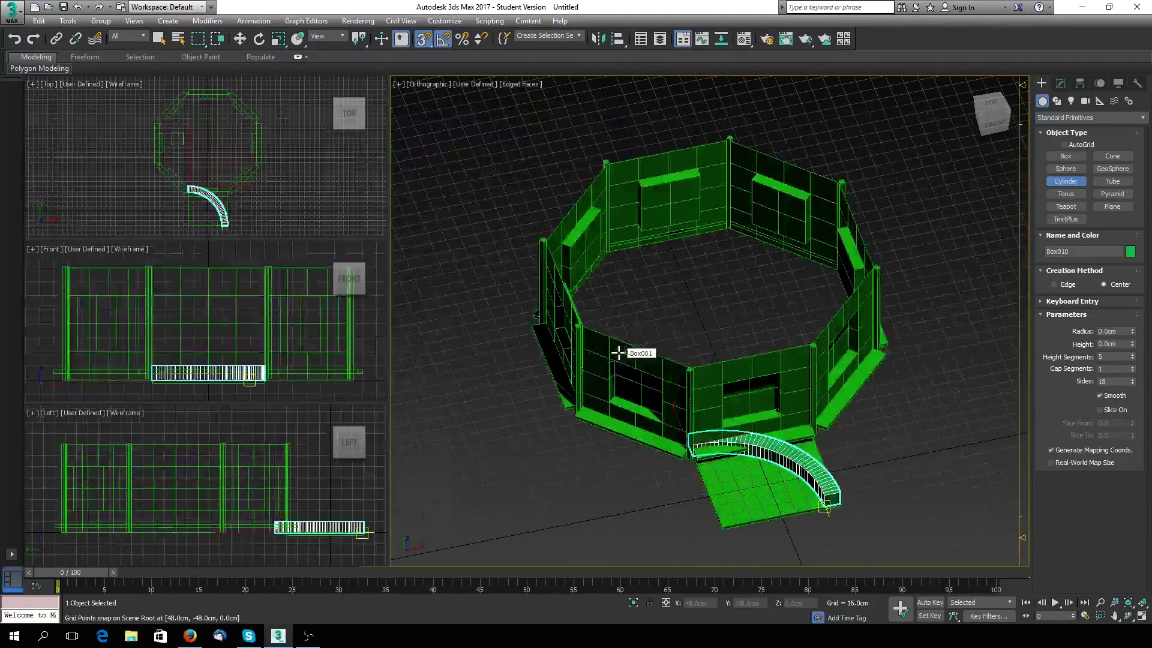
Step: Clone the curved piece along X to 112 cm as one copy, and mirror the copy on the X axis with No Clone
{"action": "scroll", "coordinate": [639, 336], "scroll_direction": "up", "scroll_amount": 4}
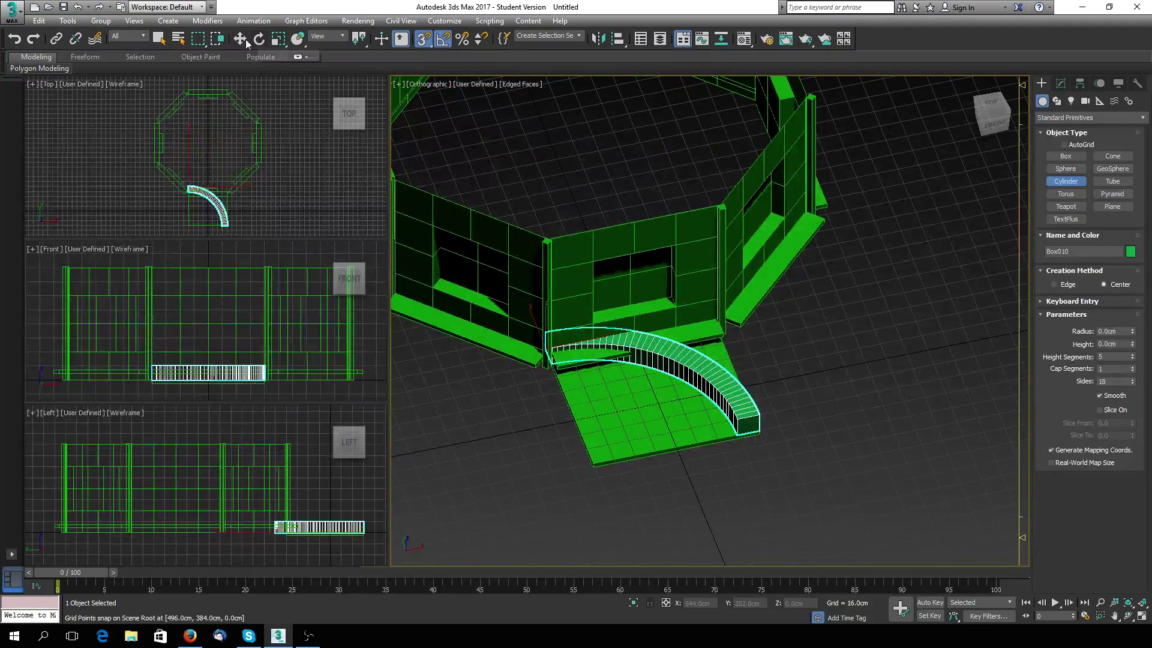
{"action": "key", "text": "w"}
{"action": "mouse_move", "coordinate": [591, 340]}
{"action": "left_mouse_down"}
{"action": "mouse_move", "coordinate": [651, 327]}
{"action": "mouse_move", "coordinate": [547, 350]}
{"action": "mouse_move", "coordinate": [789, 336]}
{"action": "mouse_move", "coordinate": [779, 336]}
{"action": "left_mouse_up"}
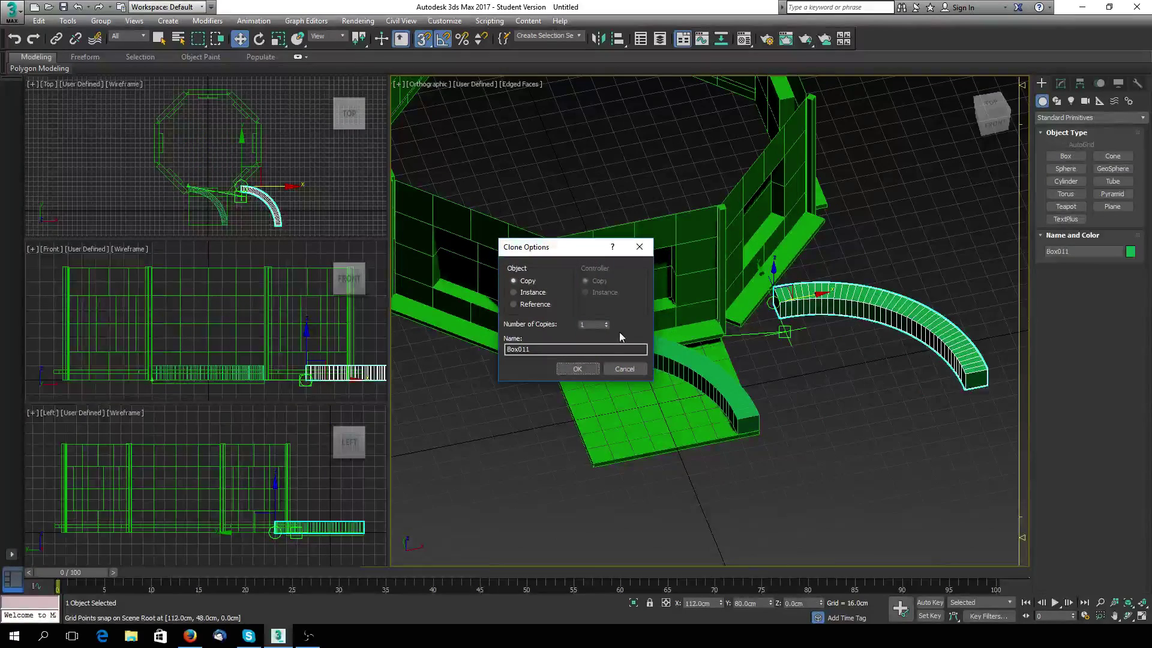
{"action": "left_click", "coordinate": [579, 369]}
{"action": "left_click", "coordinate": [600, 39]}
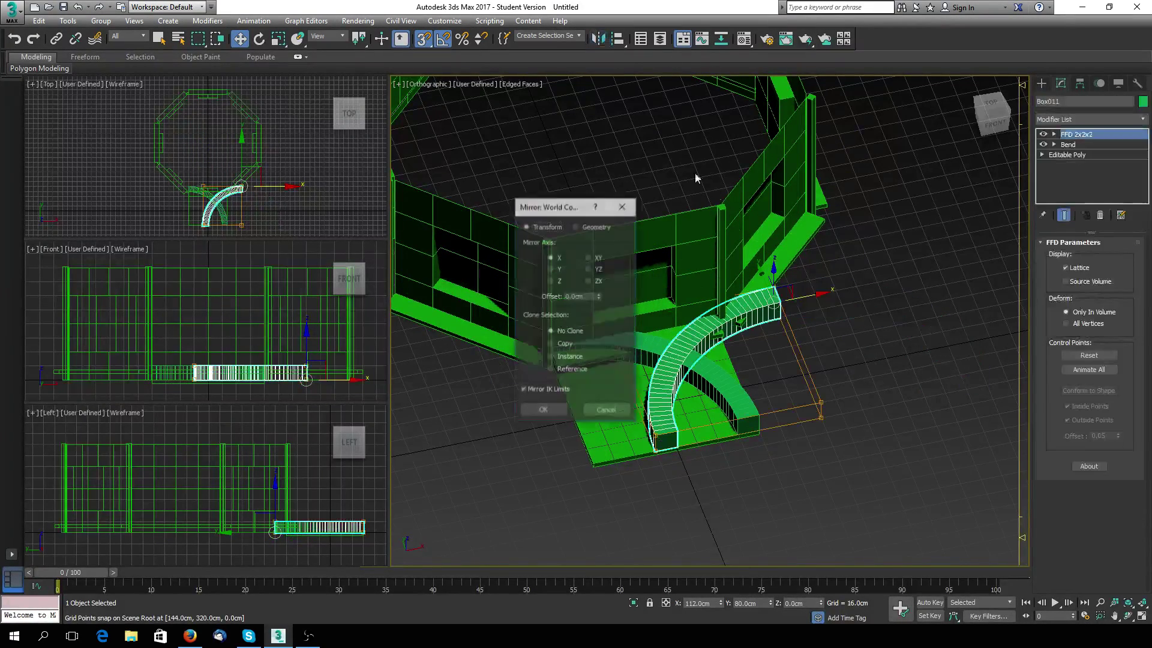
{"action": "left_click", "coordinate": [553, 413]}
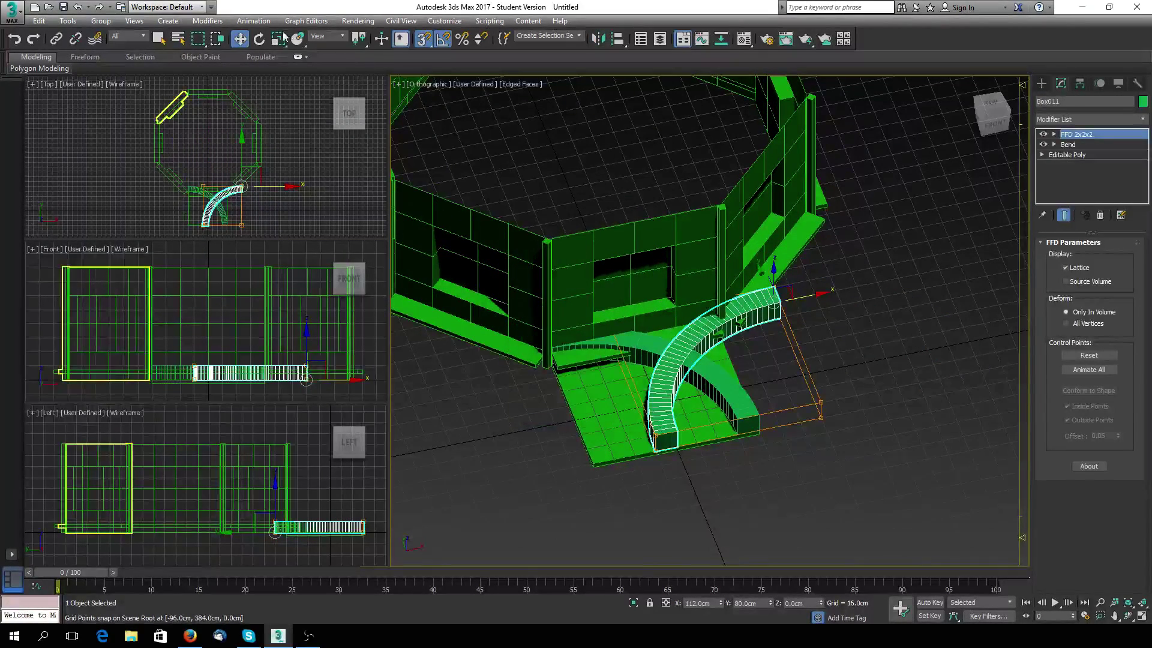
Step: Rotate the mirrored copy a quarter turn about Z and snap it to the first piece's outer end corner at X 64, Y -48 cm
{"action": "left_click", "coordinate": [259, 39]}
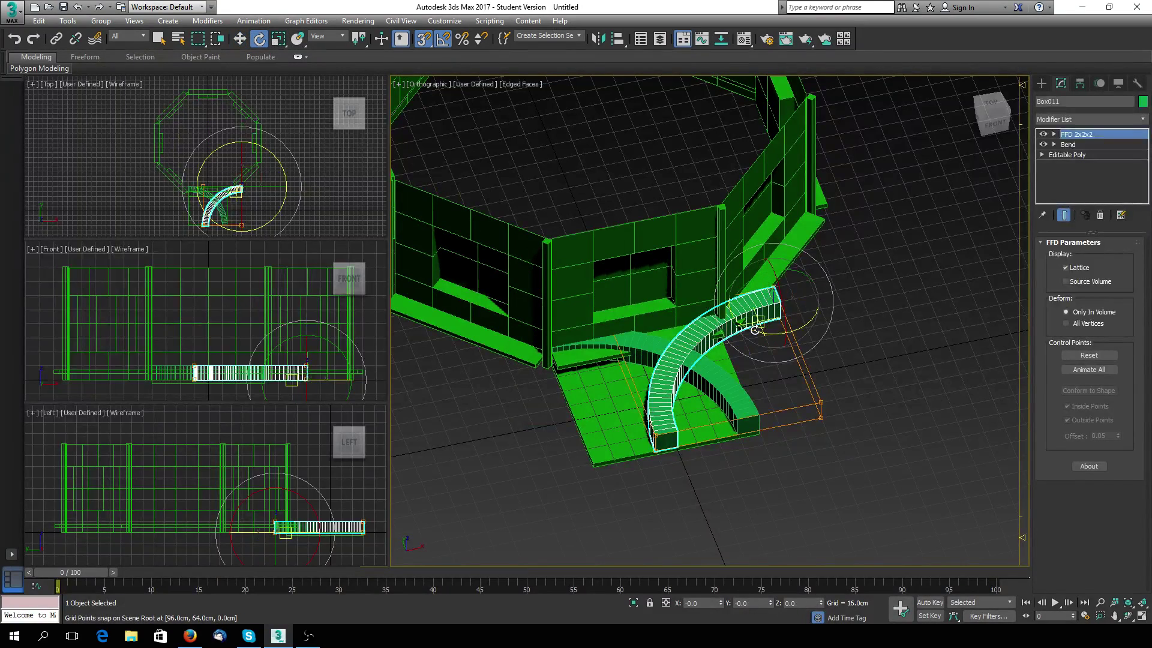
{"action": "mouse_move", "coordinate": [757, 330]}
{"action": "left_mouse_down"}
{"action": "mouse_move", "coordinate": [783, 331]}
{"action": "mouse_move", "coordinate": [763, 333]}
{"action": "left_mouse_up"}
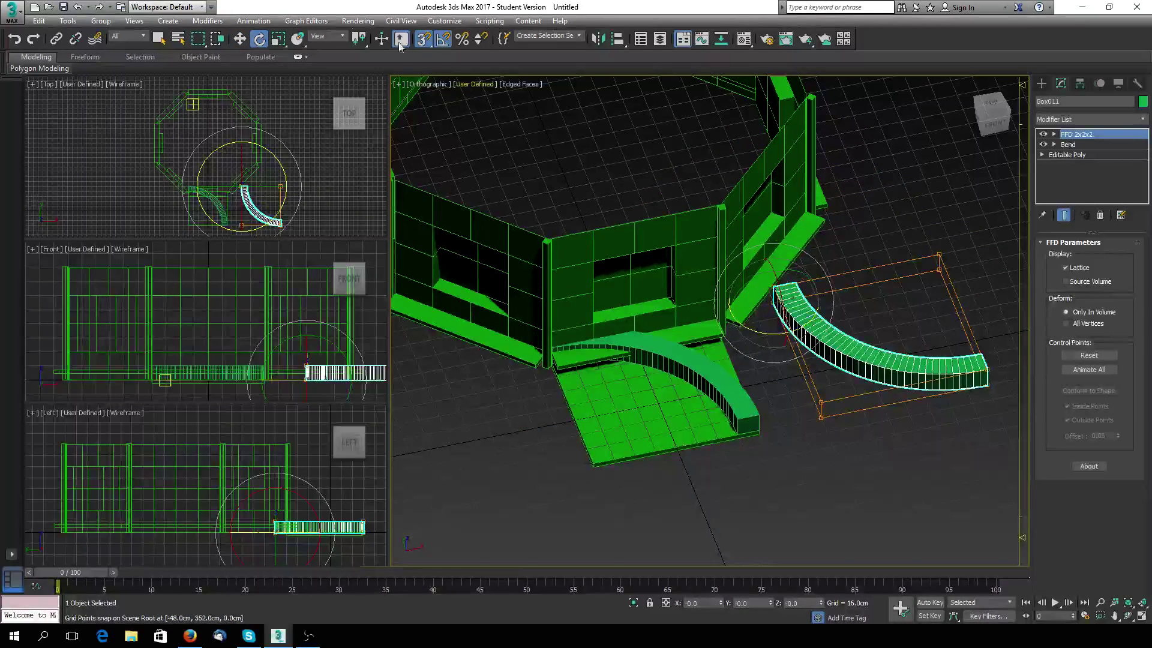
{"action": "left_click", "coordinate": [239, 39]}
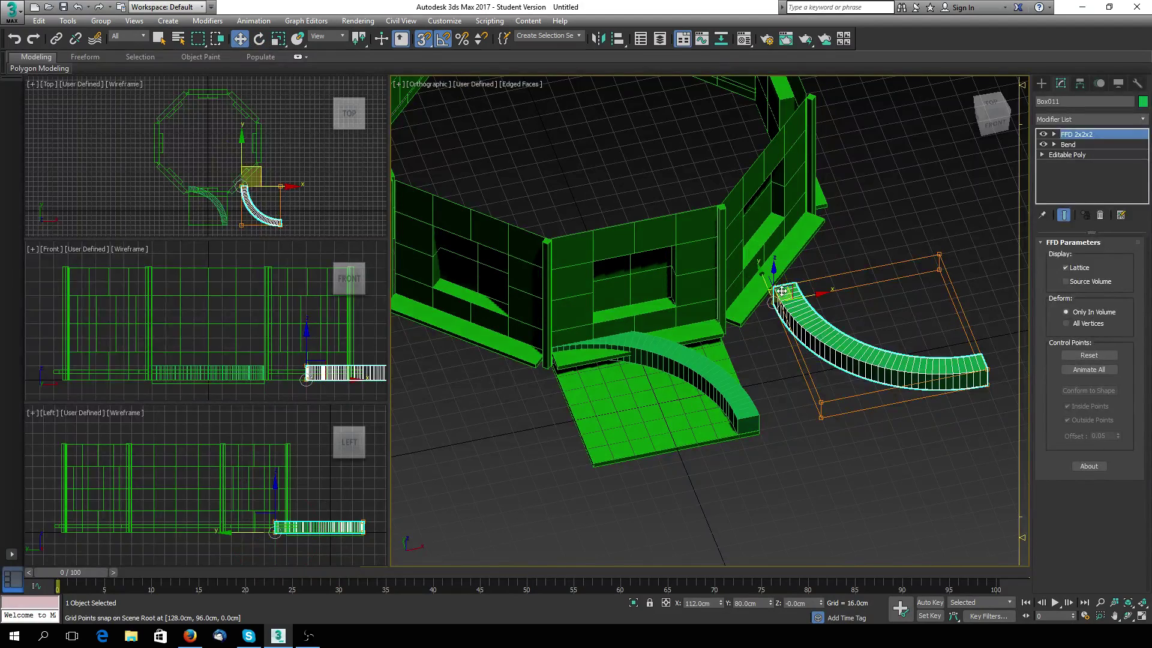
{"action": "left_click_drag", "start_coordinate": [781, 291], "coordinate": [758, 432]}
{"action": "scroll", "coordinate": [822, 375], "scroll_direction": "up", "scroll_amount": 5}
{"action": "middle_click_drag", "start_coordinate": [823, 374], "coordinate": [791, 155]}
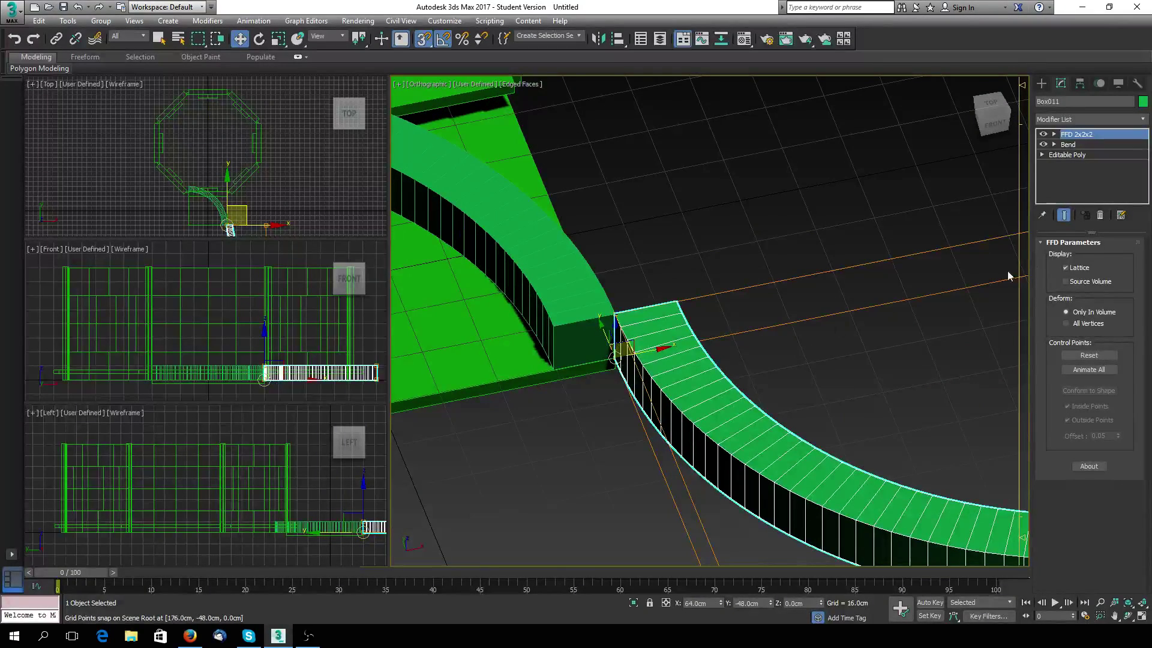
Step: Move the copy along X to 48 cm so its end lines up with the first curved piece's end
{"action": "left_click_drag", "start_coordinate": [660, 349], "coordinate": [553, 367]}
{"action": "scroll", "coordinate": [673, 336], "scroll_direction": "down", "scroll_amount": 4}
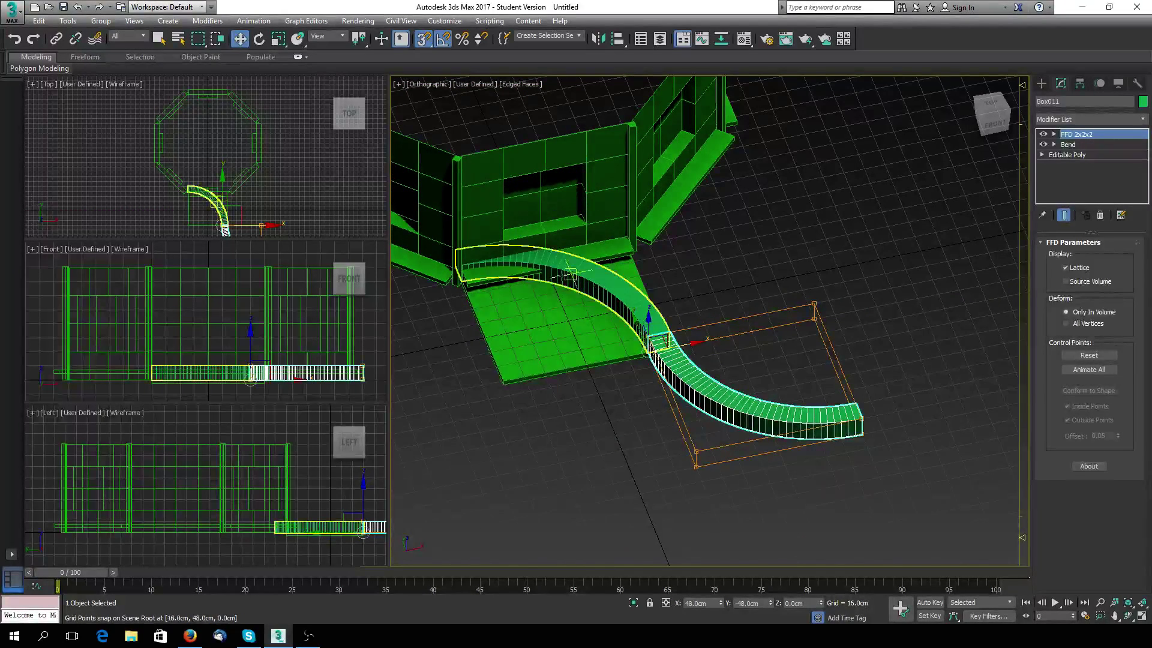
{"action": "scroll", "coordinate": [820, 307], "scroll_direction": "up", "scroll_amount": 2}
{"action": "middle_click_drag", "start_coordinate": [766, 326], "coordinate": [892, 255]}
{"action": "scroll", "coordinate": [869, 254], "scroll_direction": "down", "scroll_amount": 5}
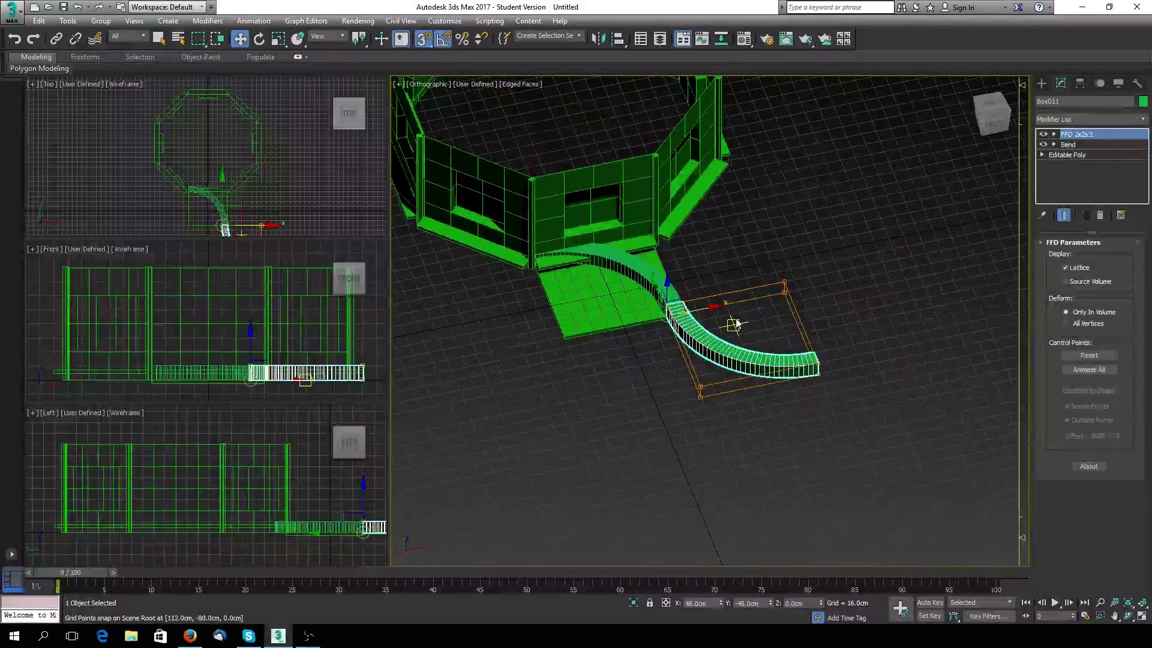
{"action": "scroll", "coordinate": [792, 324], "scroll_direction": "up", "scroll_amount": 2}
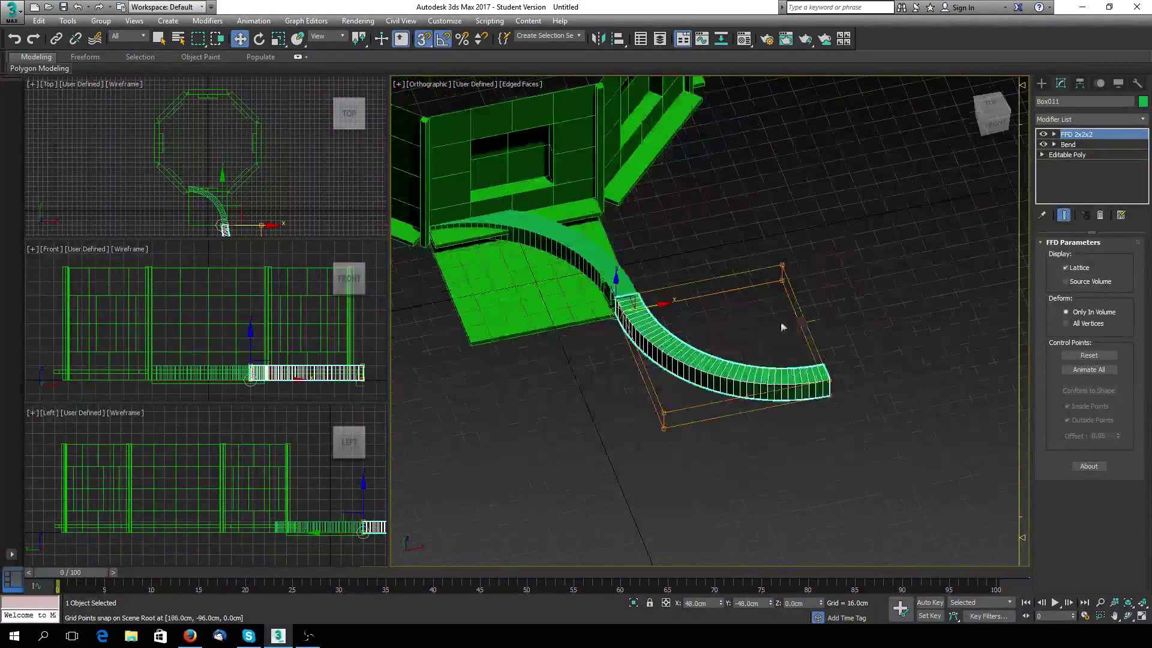
{"action": "middle_click_drag", "start_coordinate": [784, 327], "coordinate": [622, 319]}
Step: Create a 16 × 16 × 16 cm box at the free end of the second curved piece
{"action": "left_click", "coordinate": [1041, 83]}
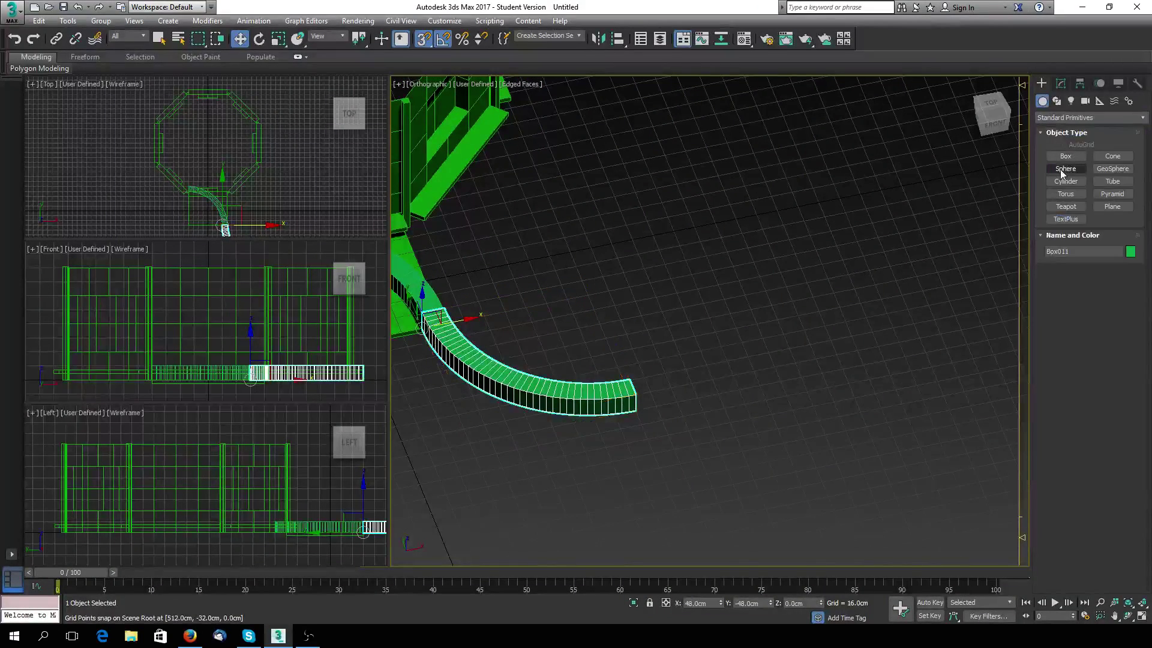
{"action": "left_click", "coordinate": [1065, 155]}
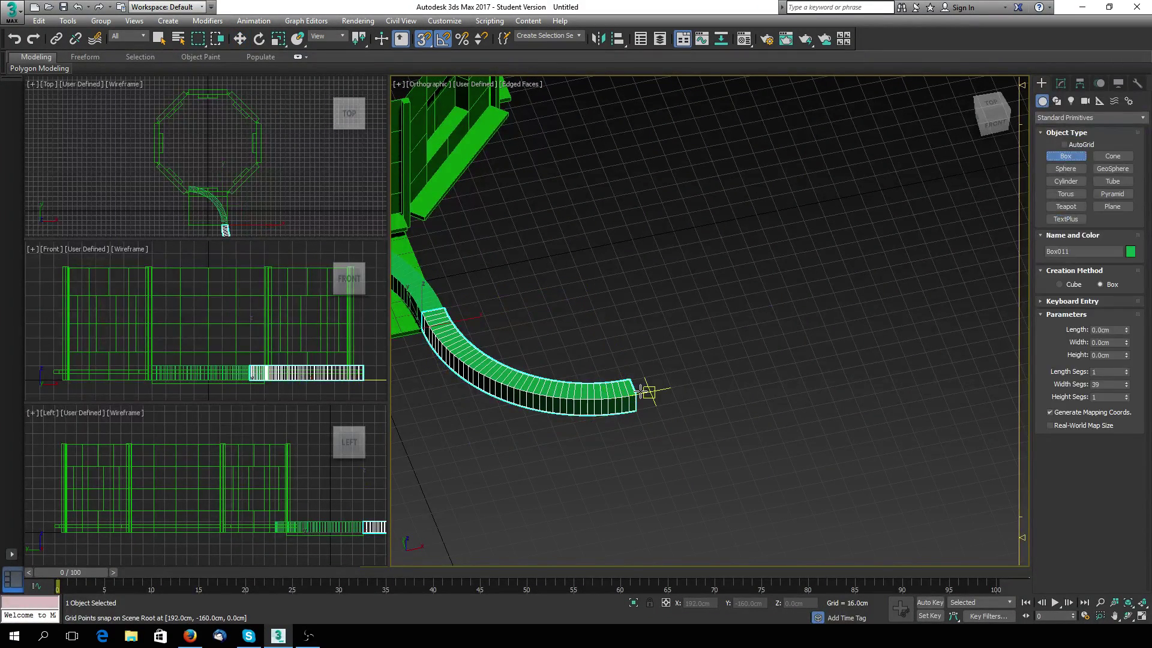
{"action": "left_click_drag", "start_coordinate": [632, 393], "coordinate": [649, 400]}
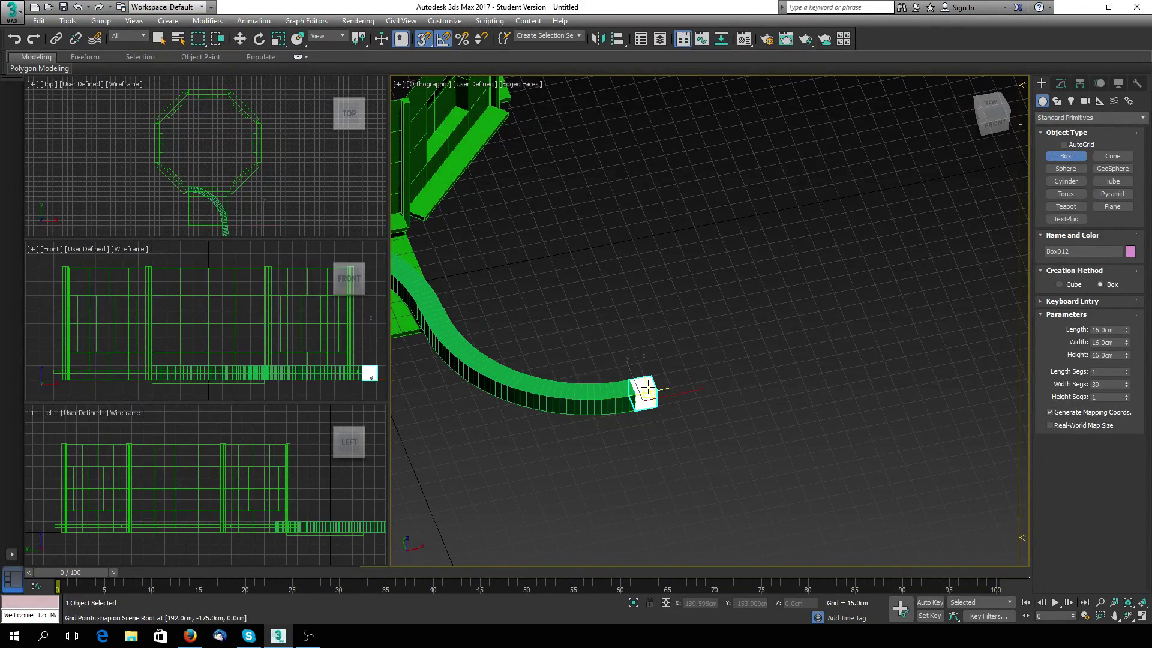
{"action": "middle_click_drag", "start_coordinate": [720, 373], "coordinate": [939, 340]}
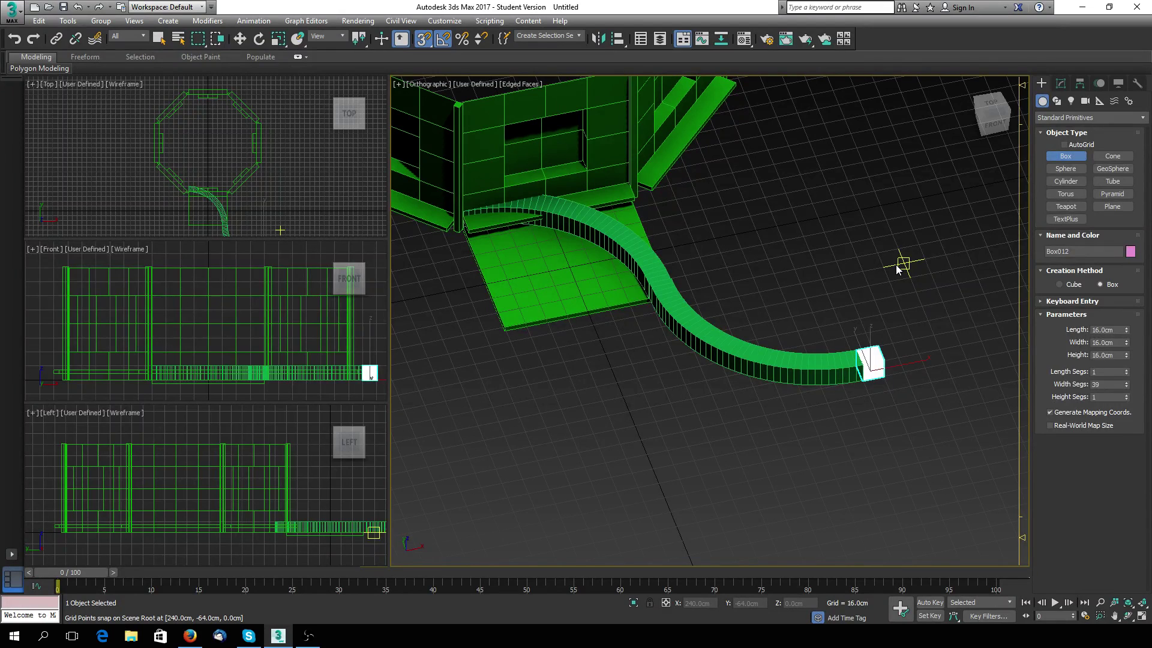
{"action": "key", "text": "alt+Tab"}
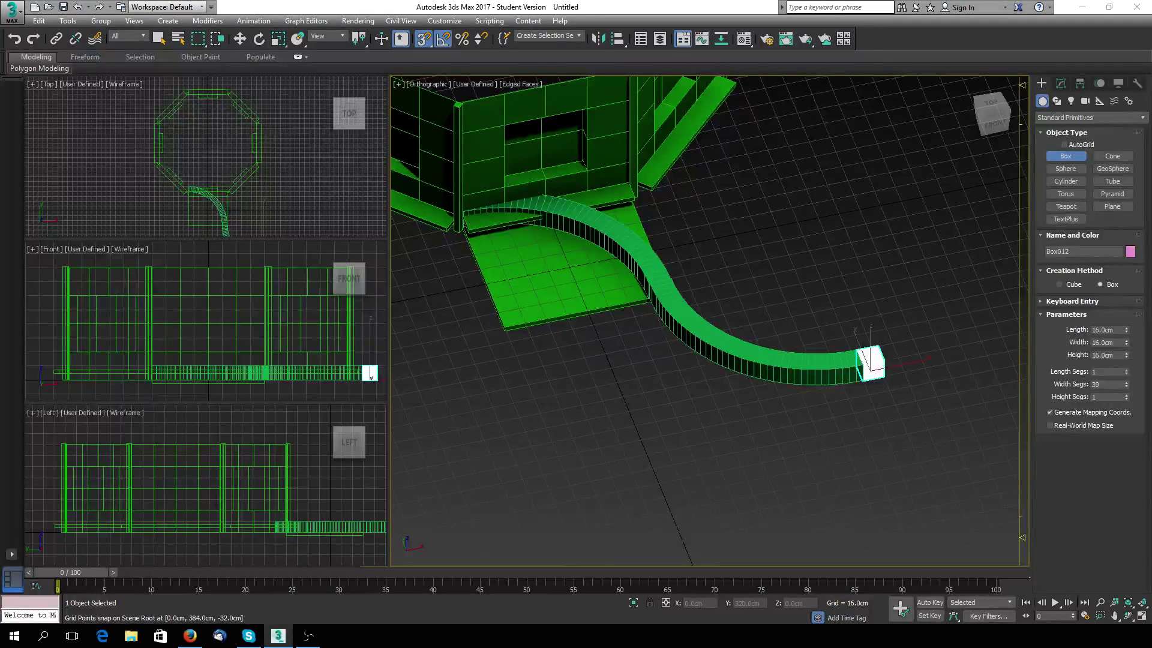